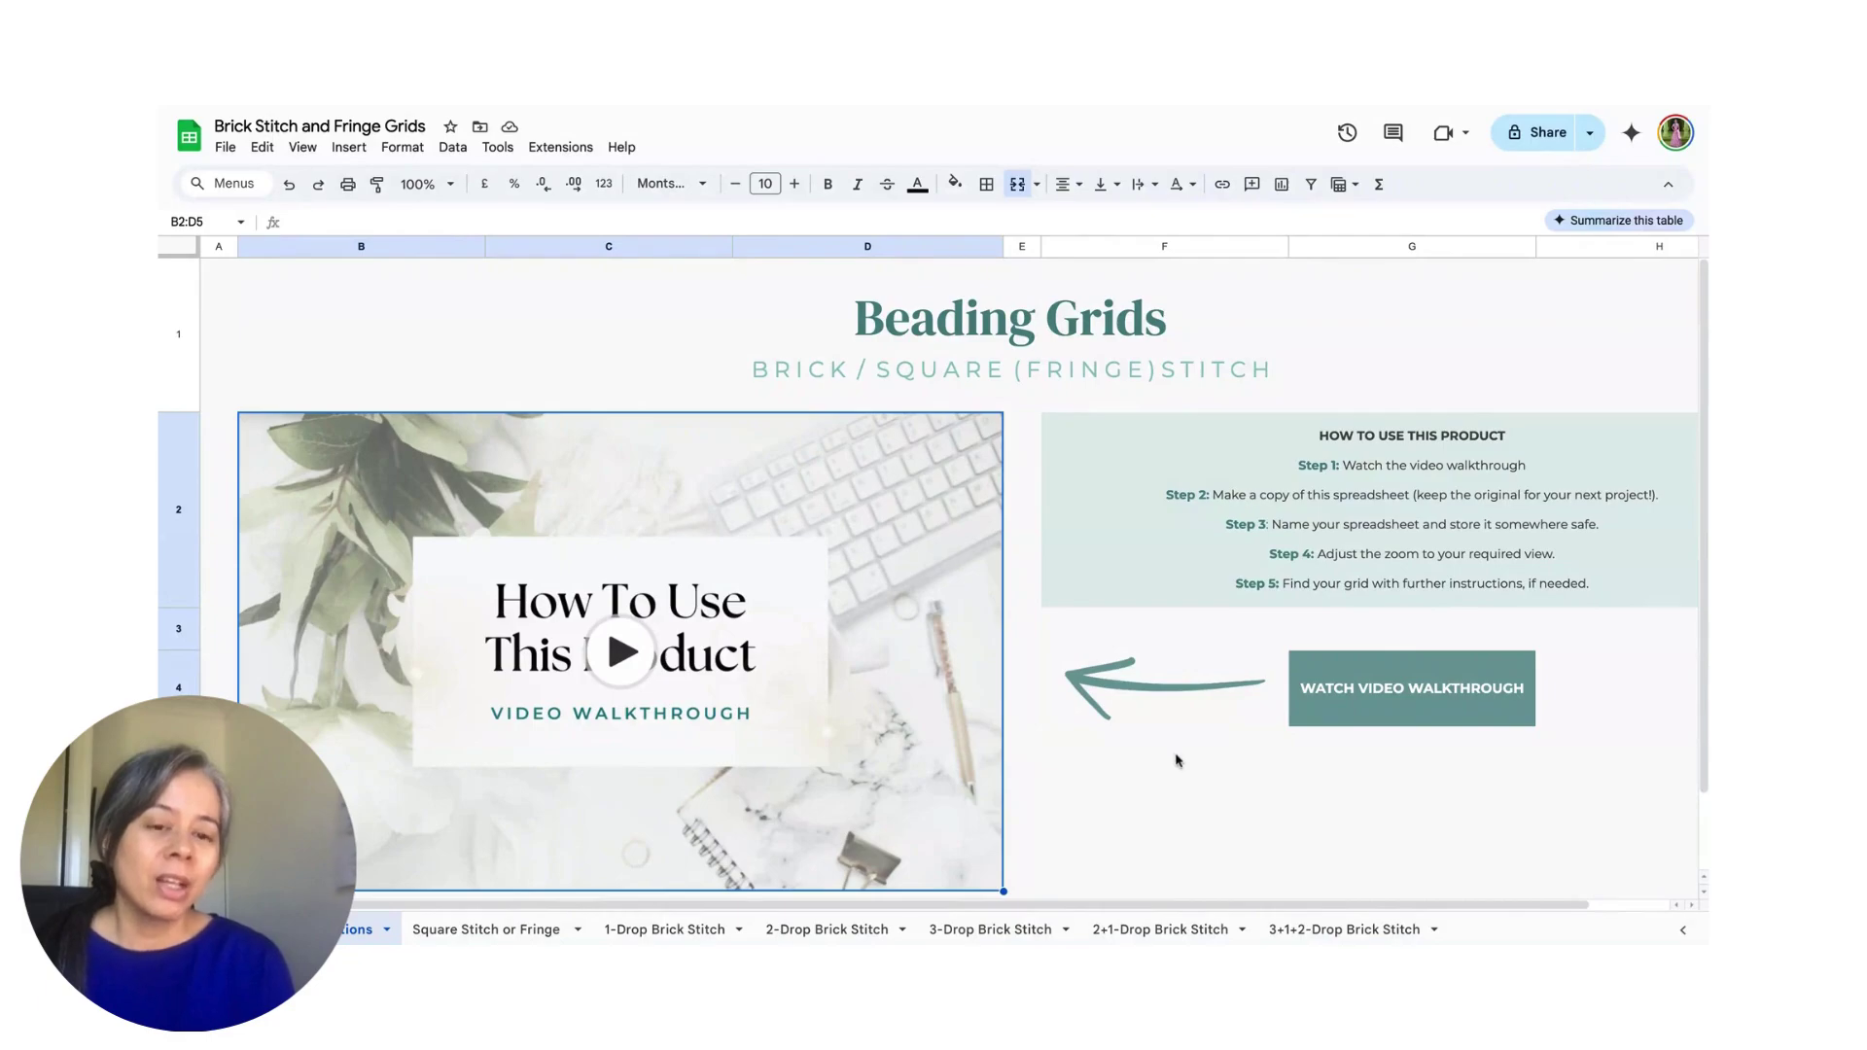
Step: Make a copy of the spreadsheet named "Example Video of Brick Stitch and Fringe Grids"
scroll(1176, 759, down, 1)
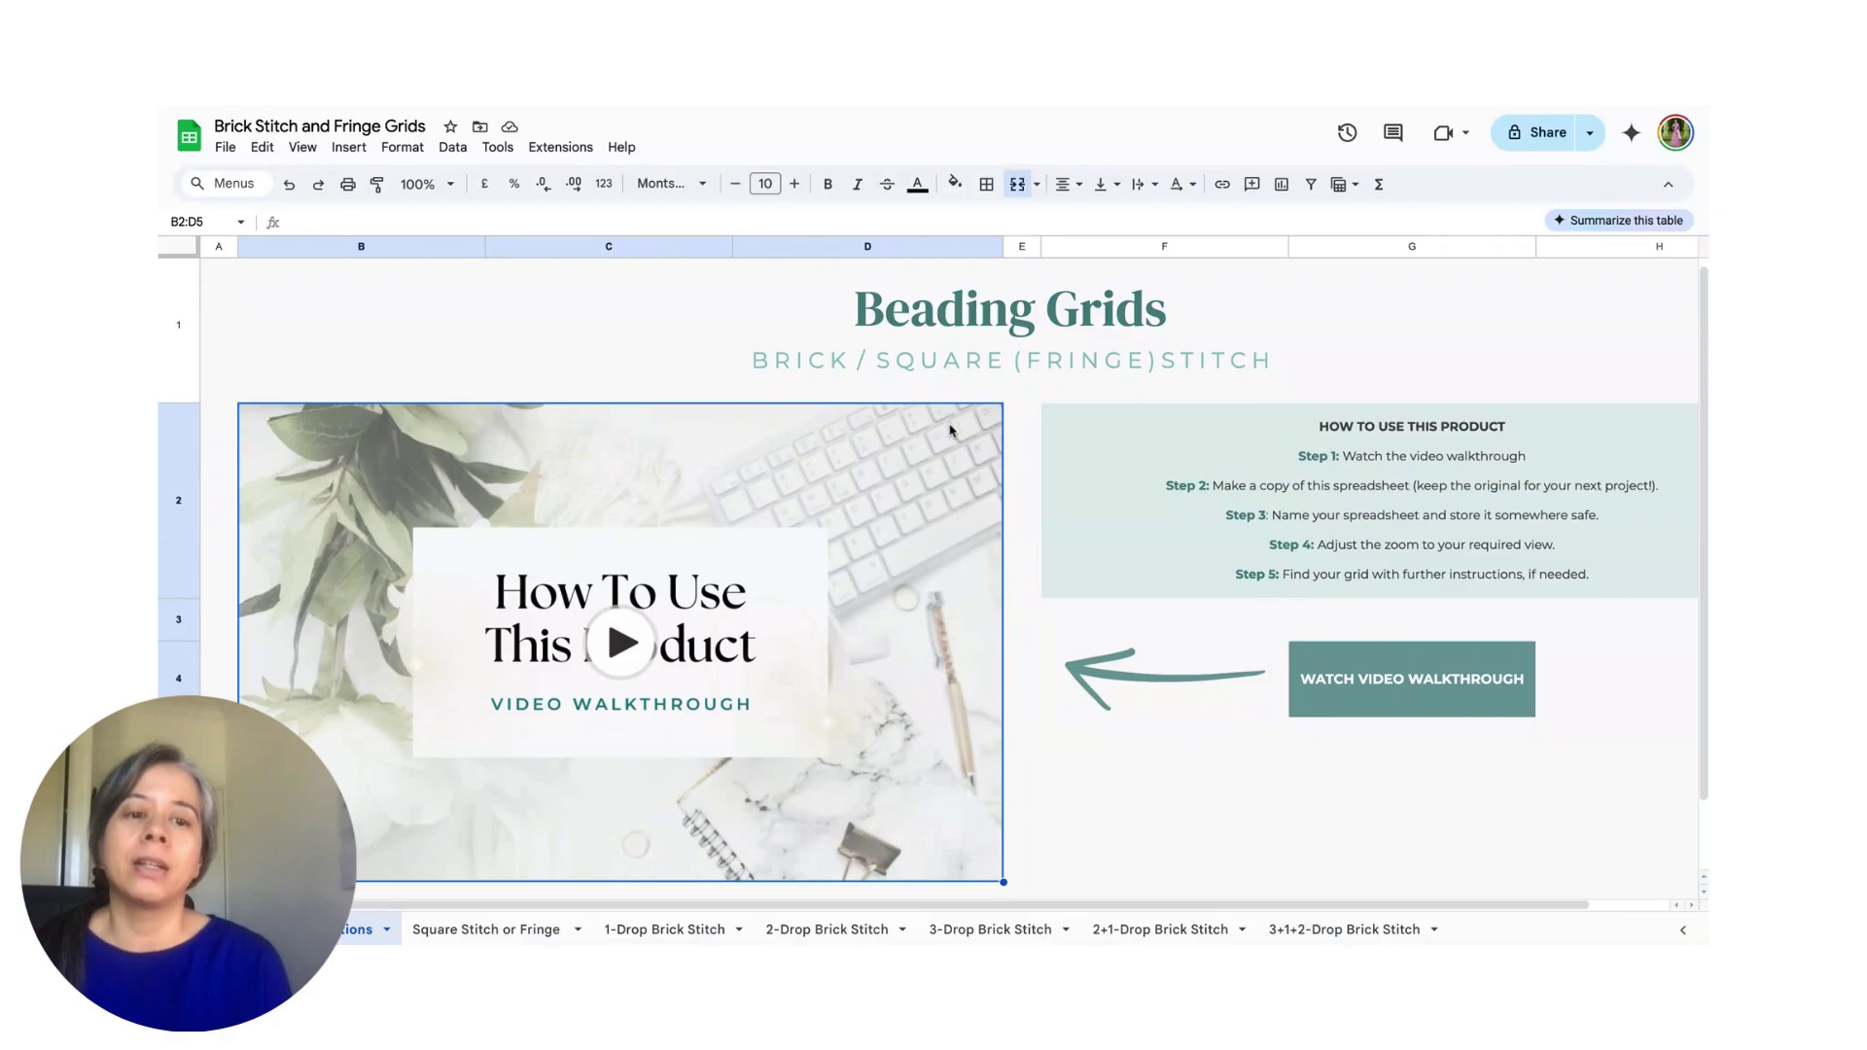
click(225, 147)
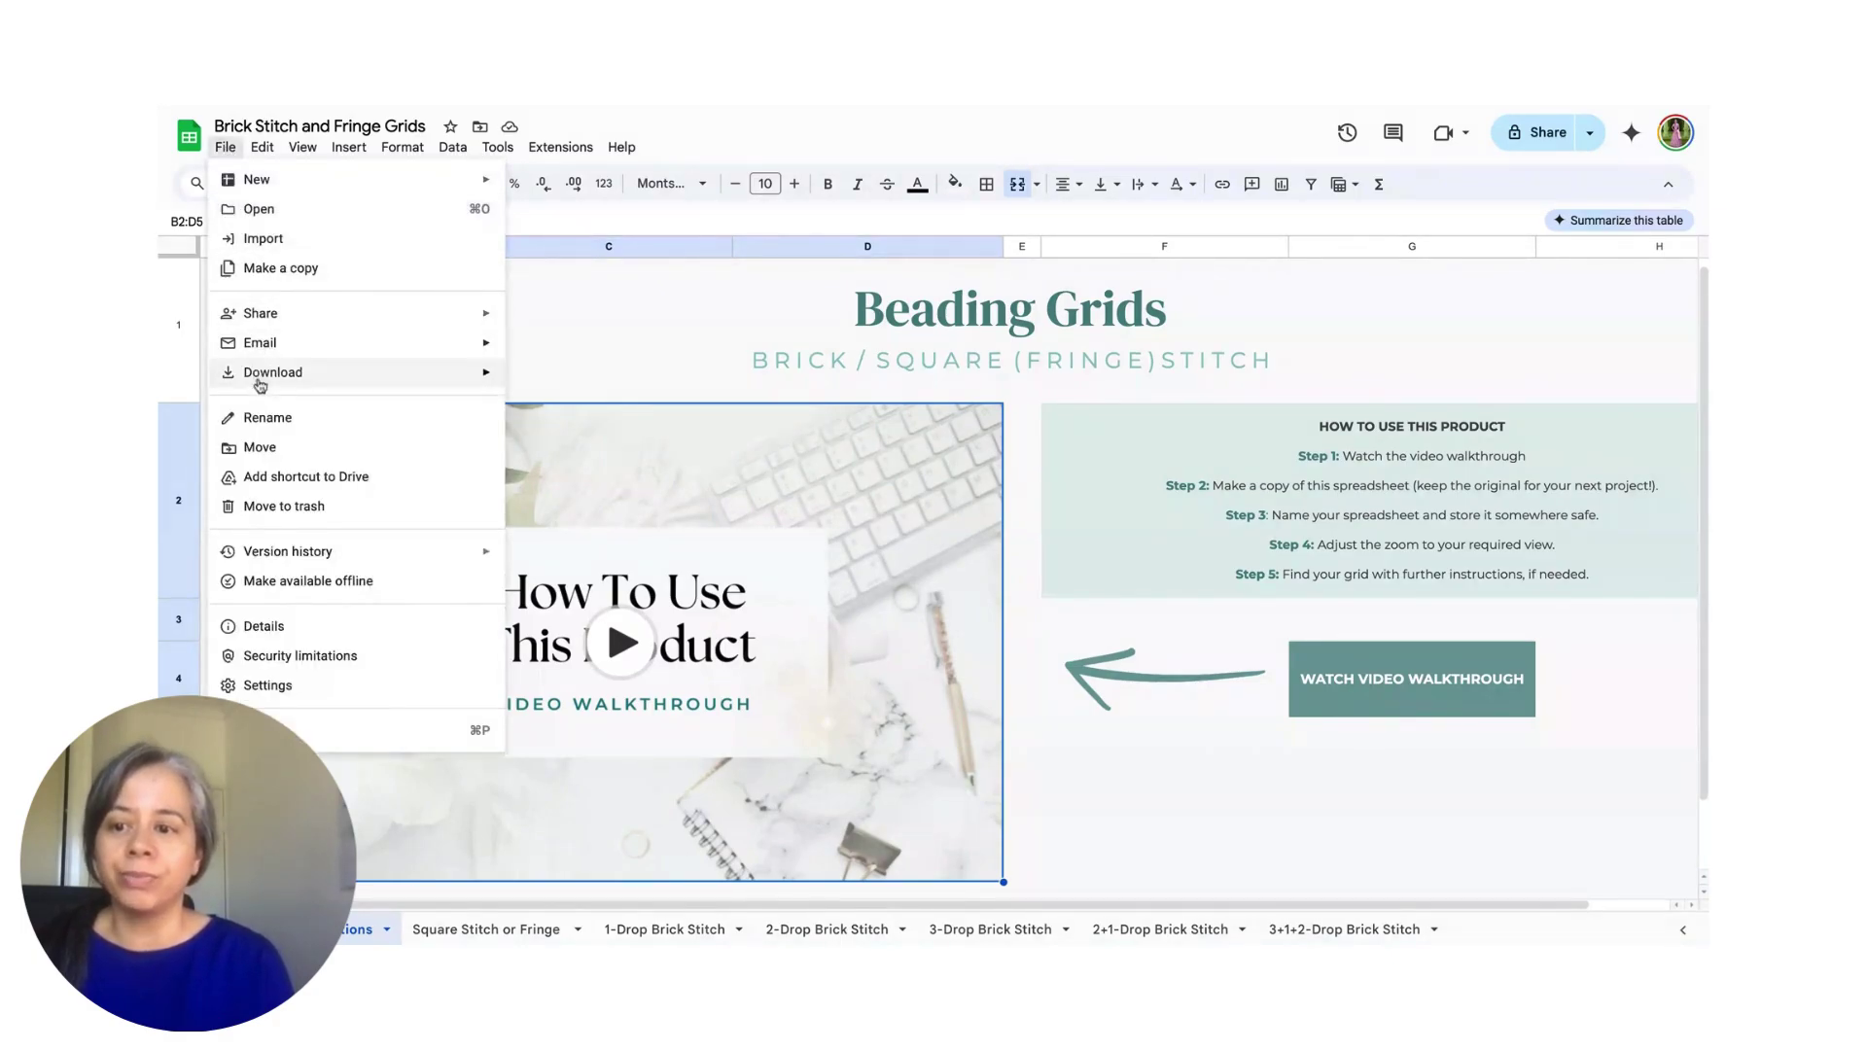
click(288, 281)
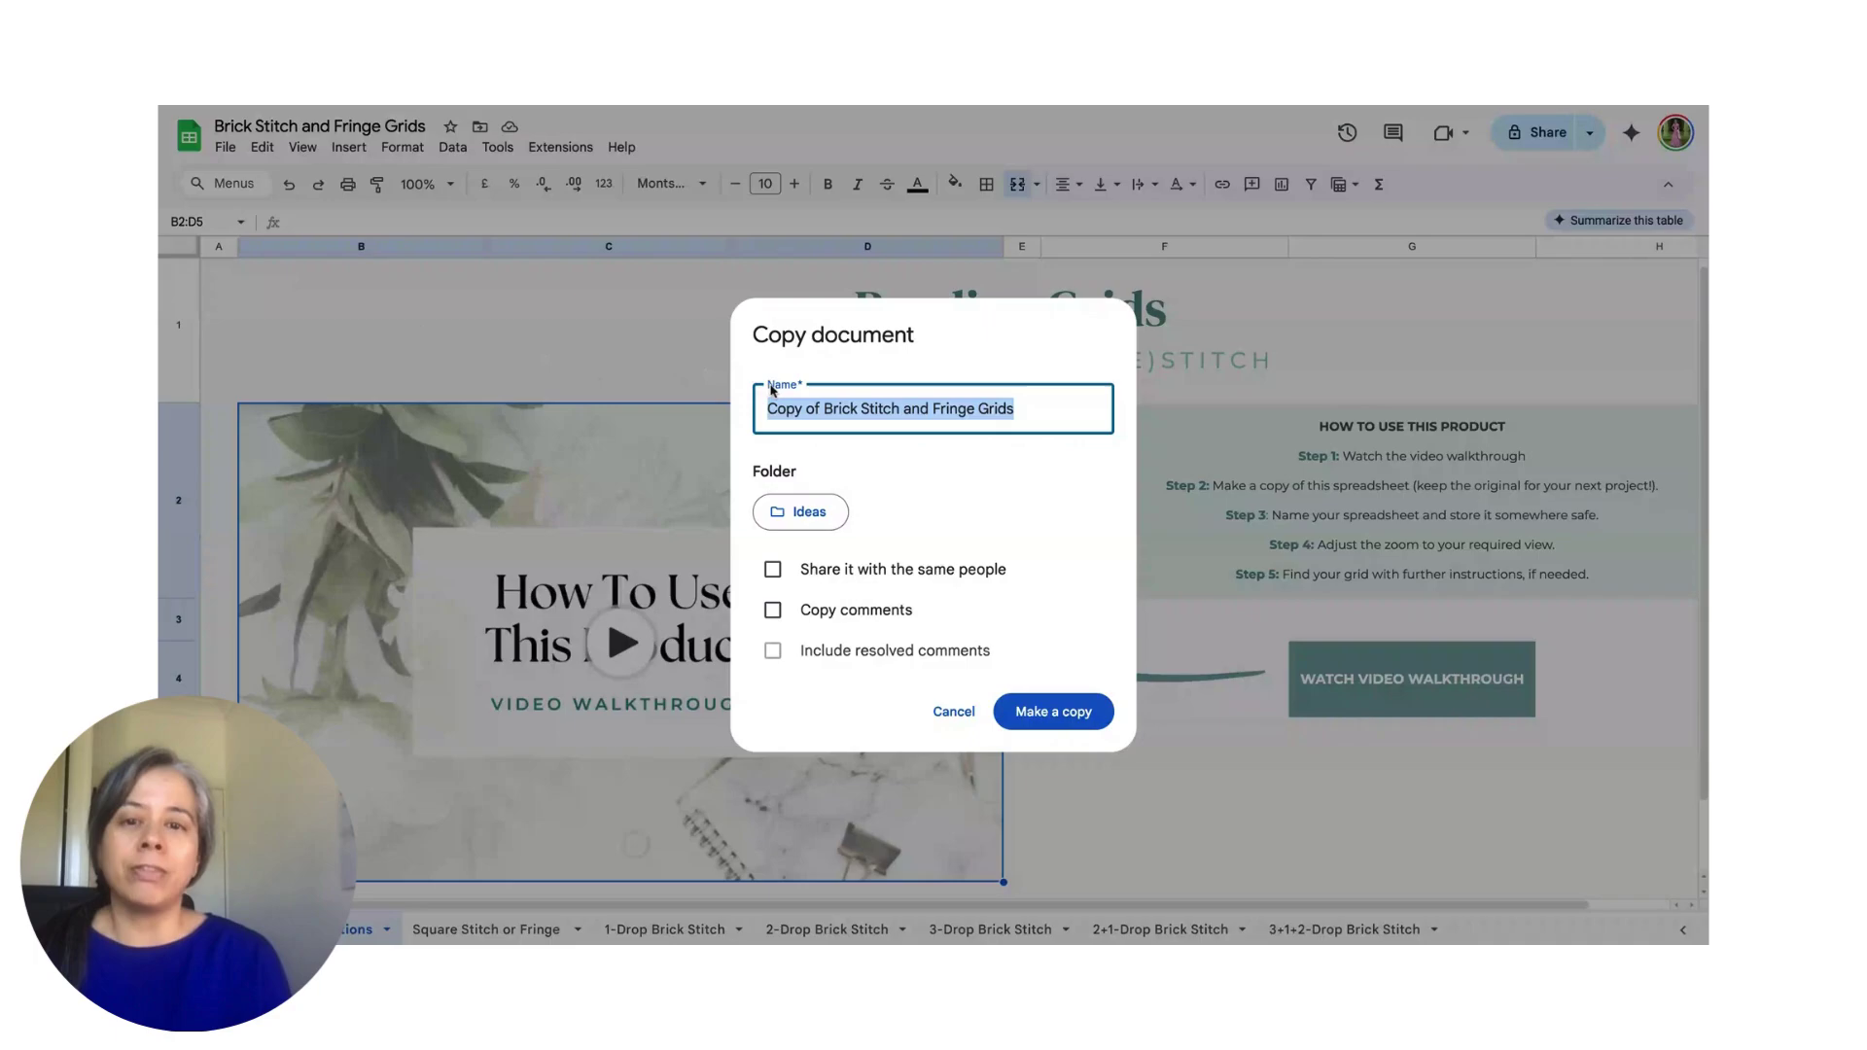
click(800, 409)
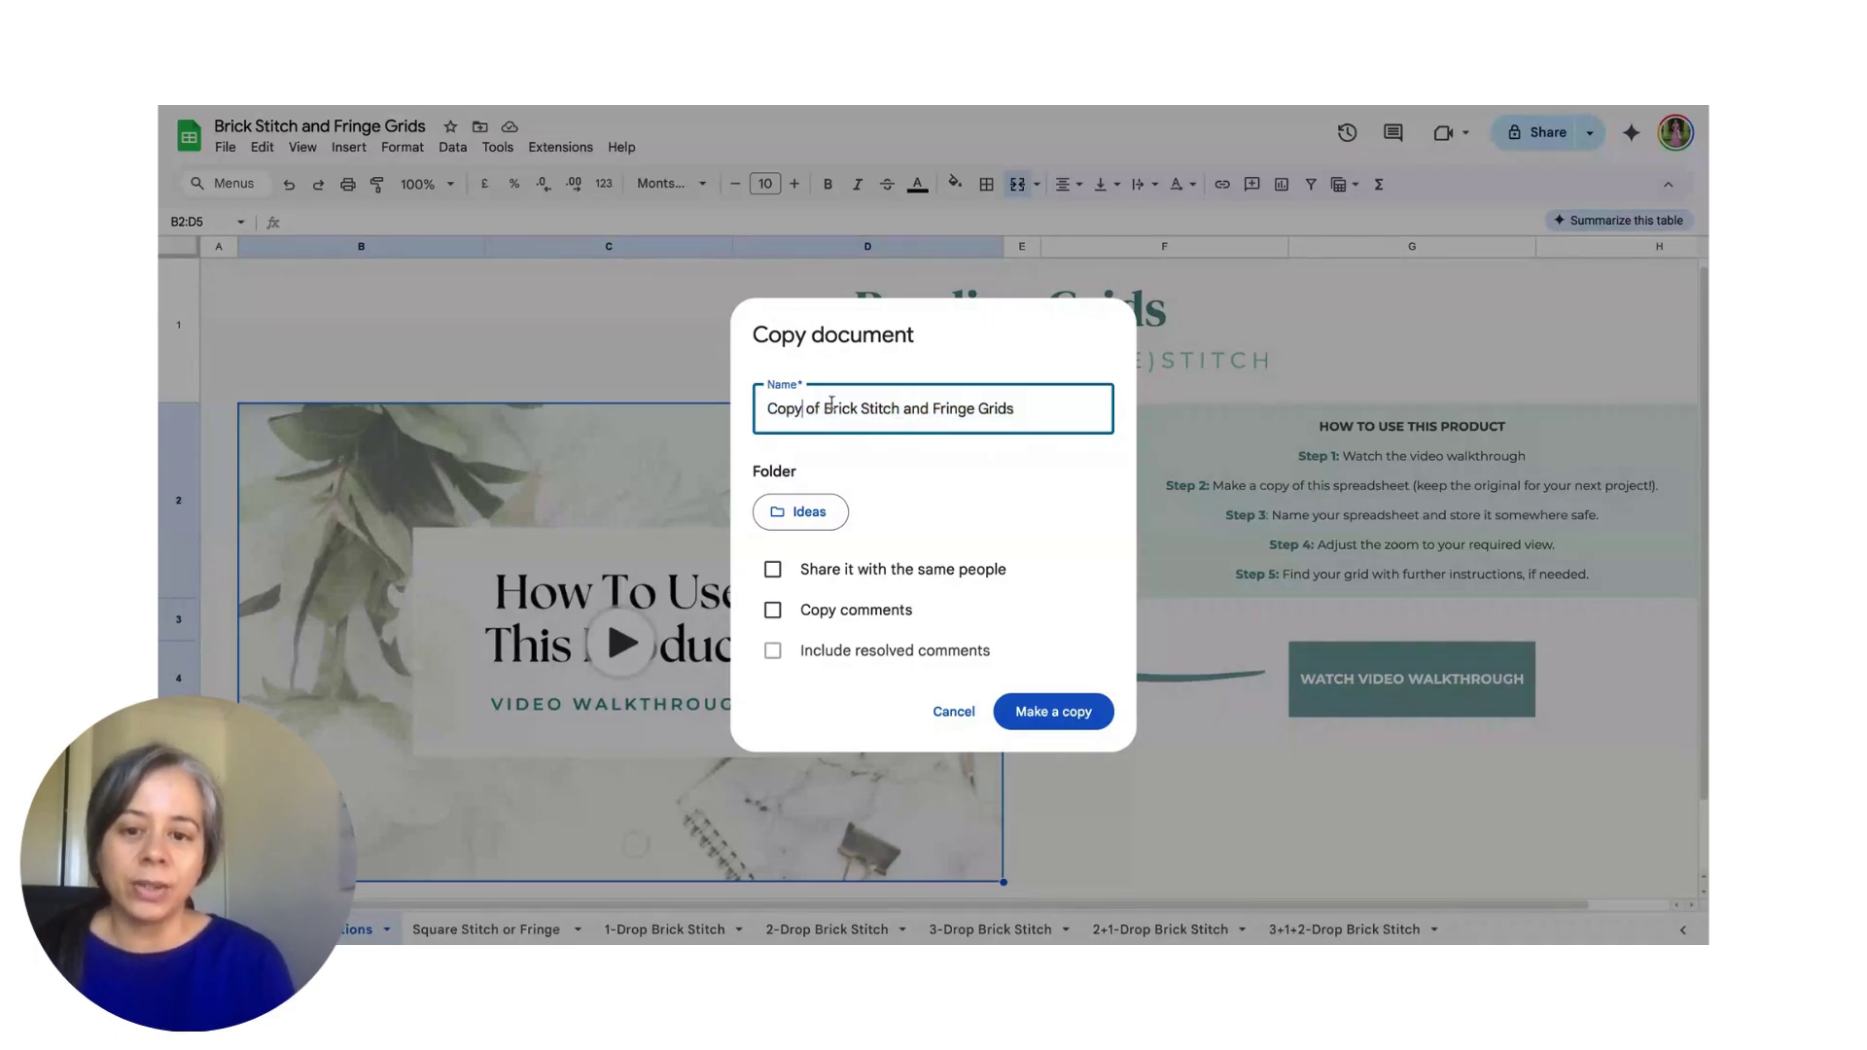
drag(802, 410, 764, 416)
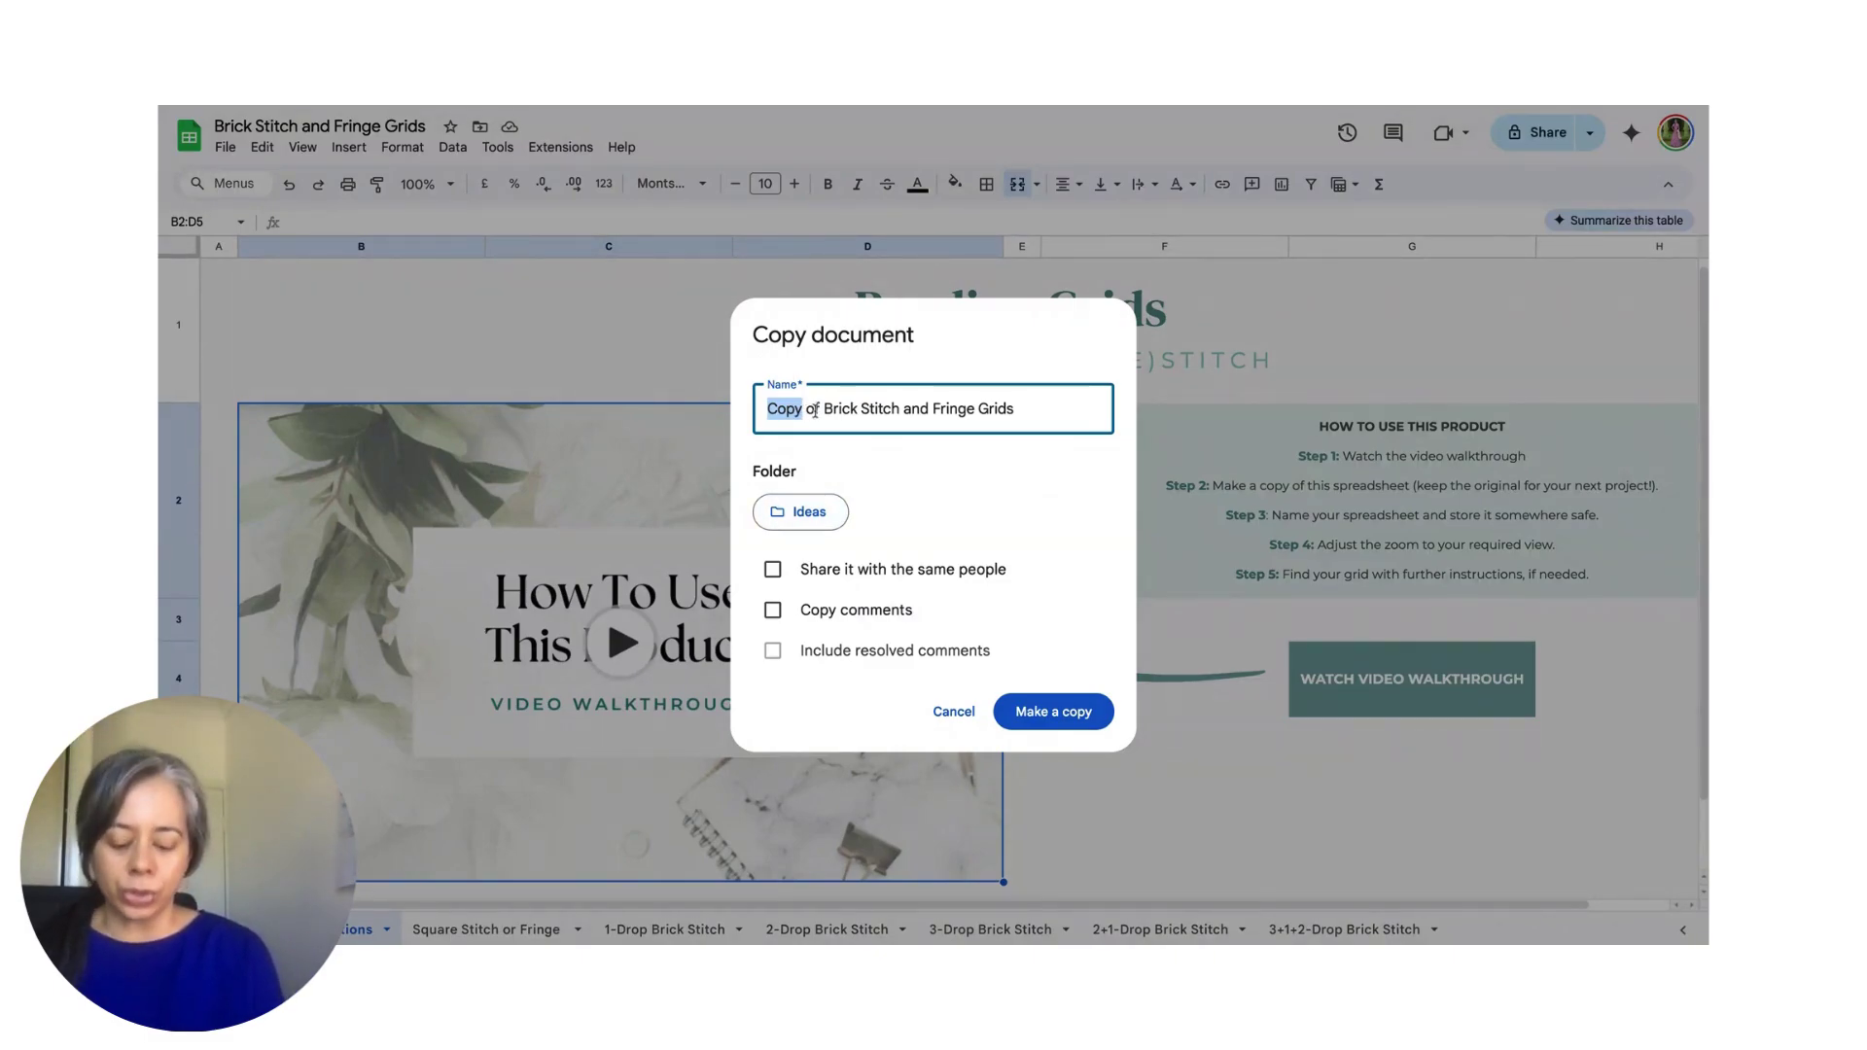
text(Example)
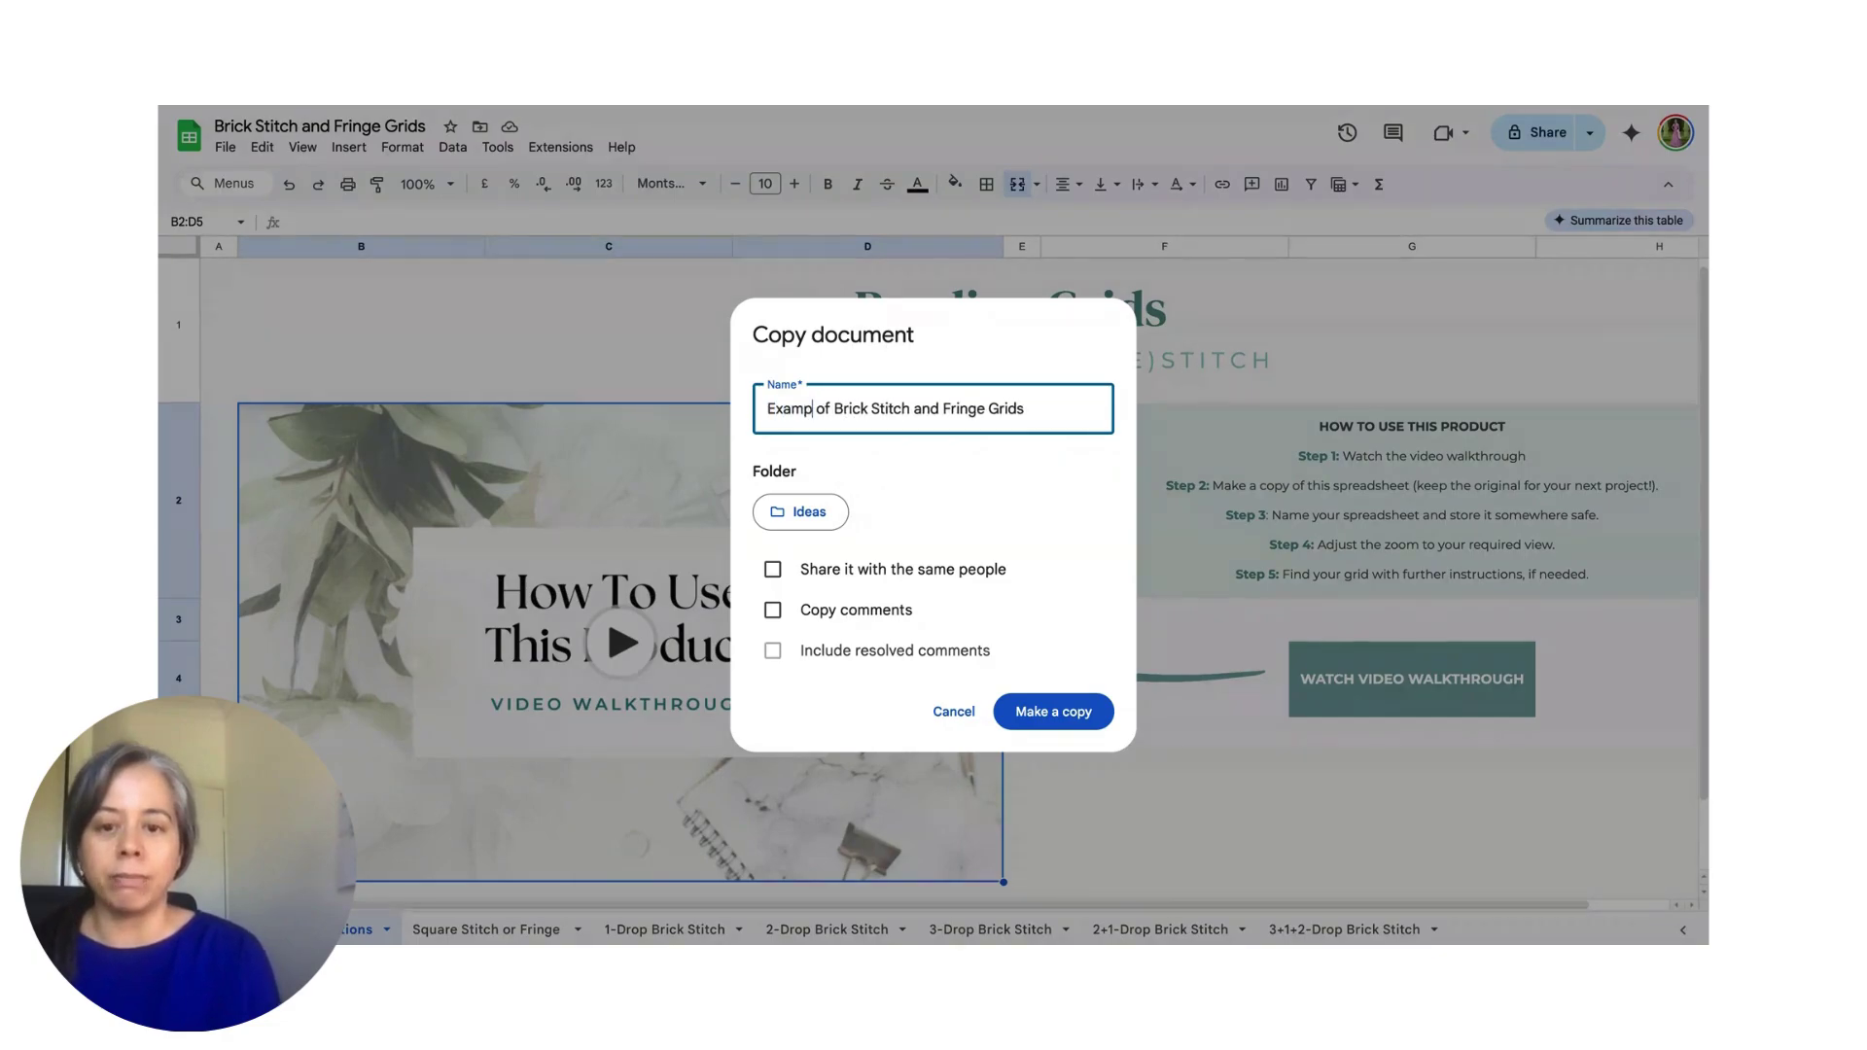
text( Video)
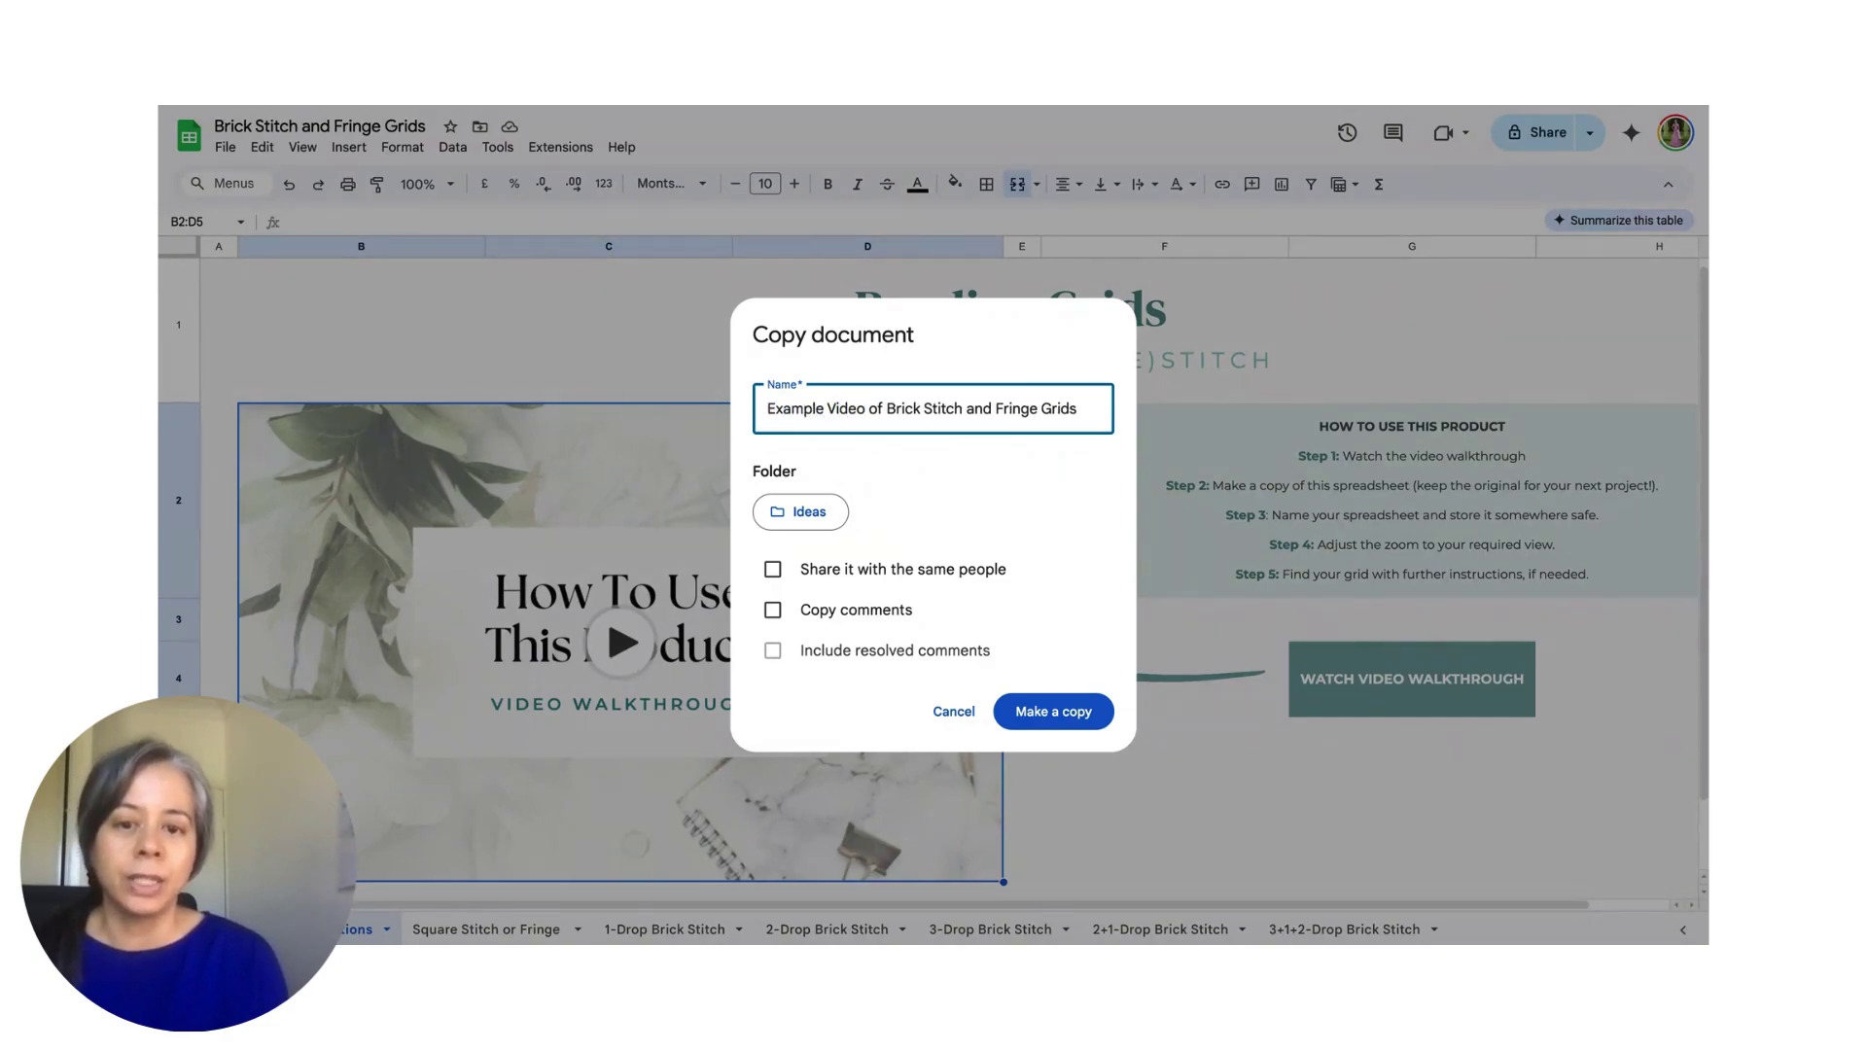
click(1062, 717)
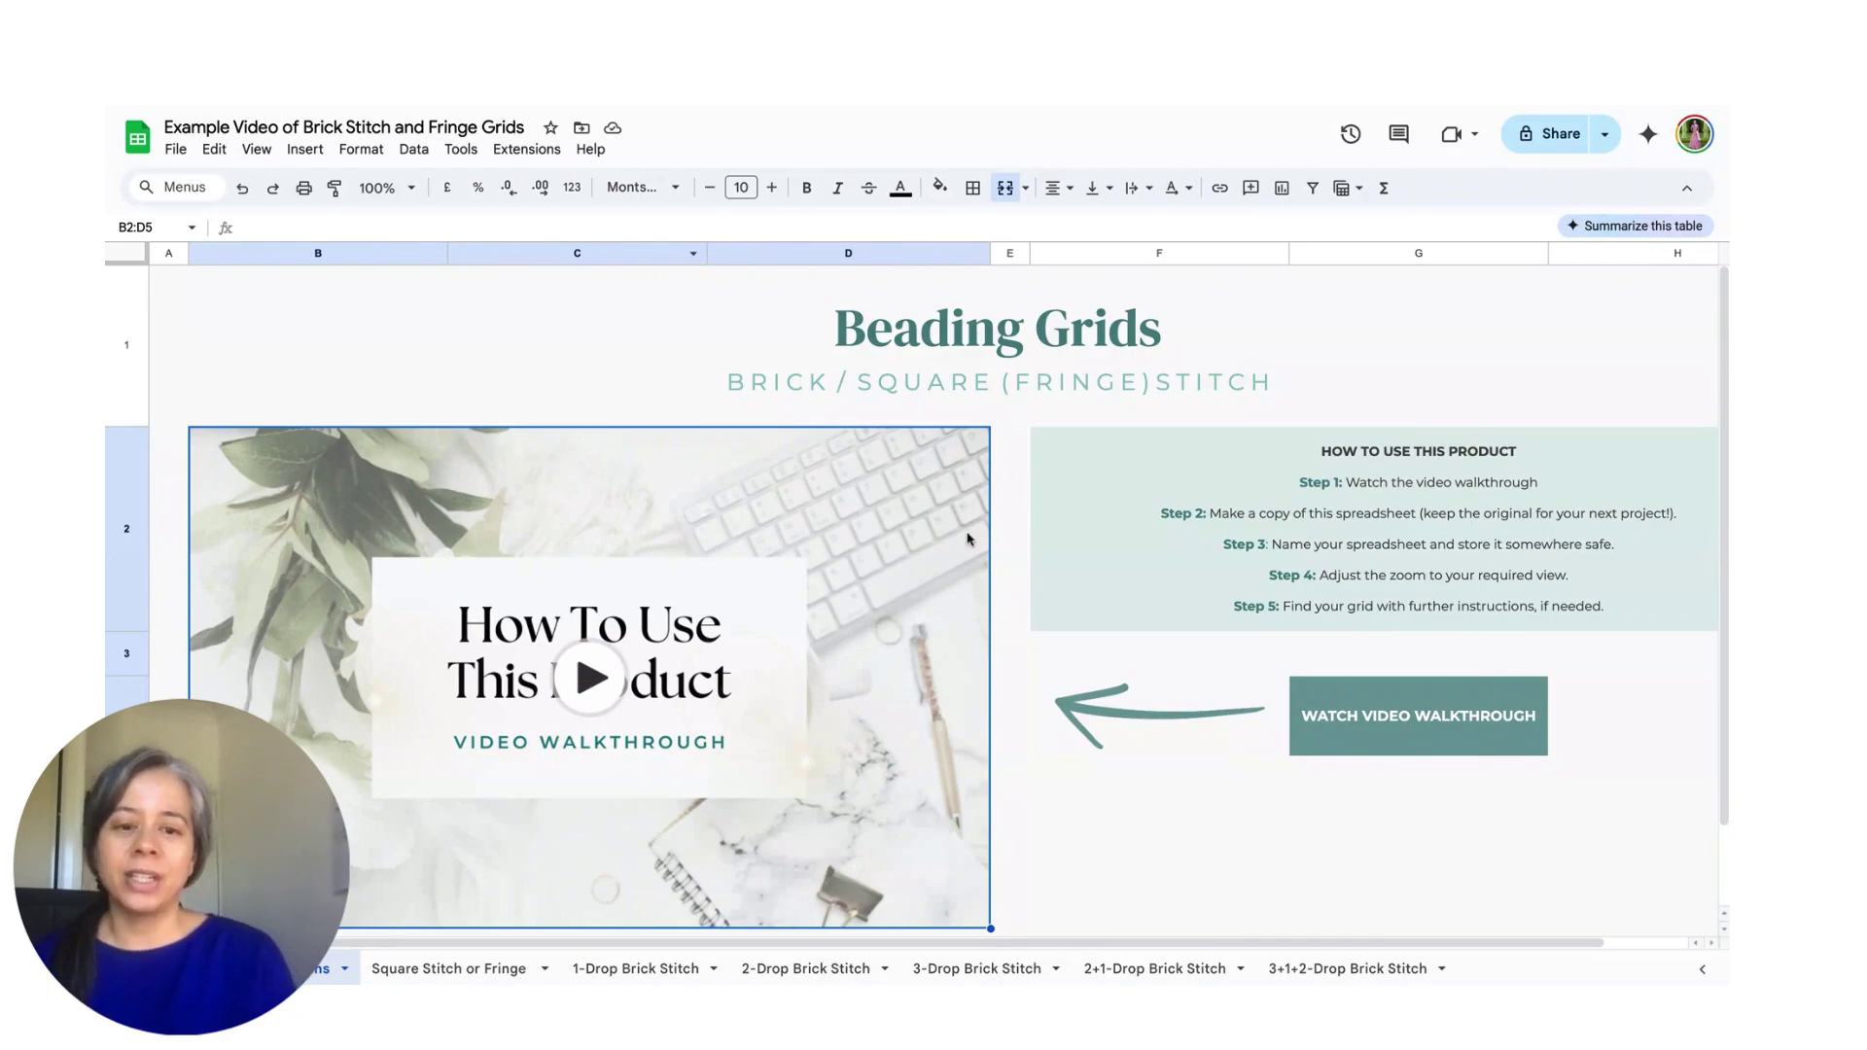
scroll(977, 736, down, 1)
scroll(978, 736, down, 2)
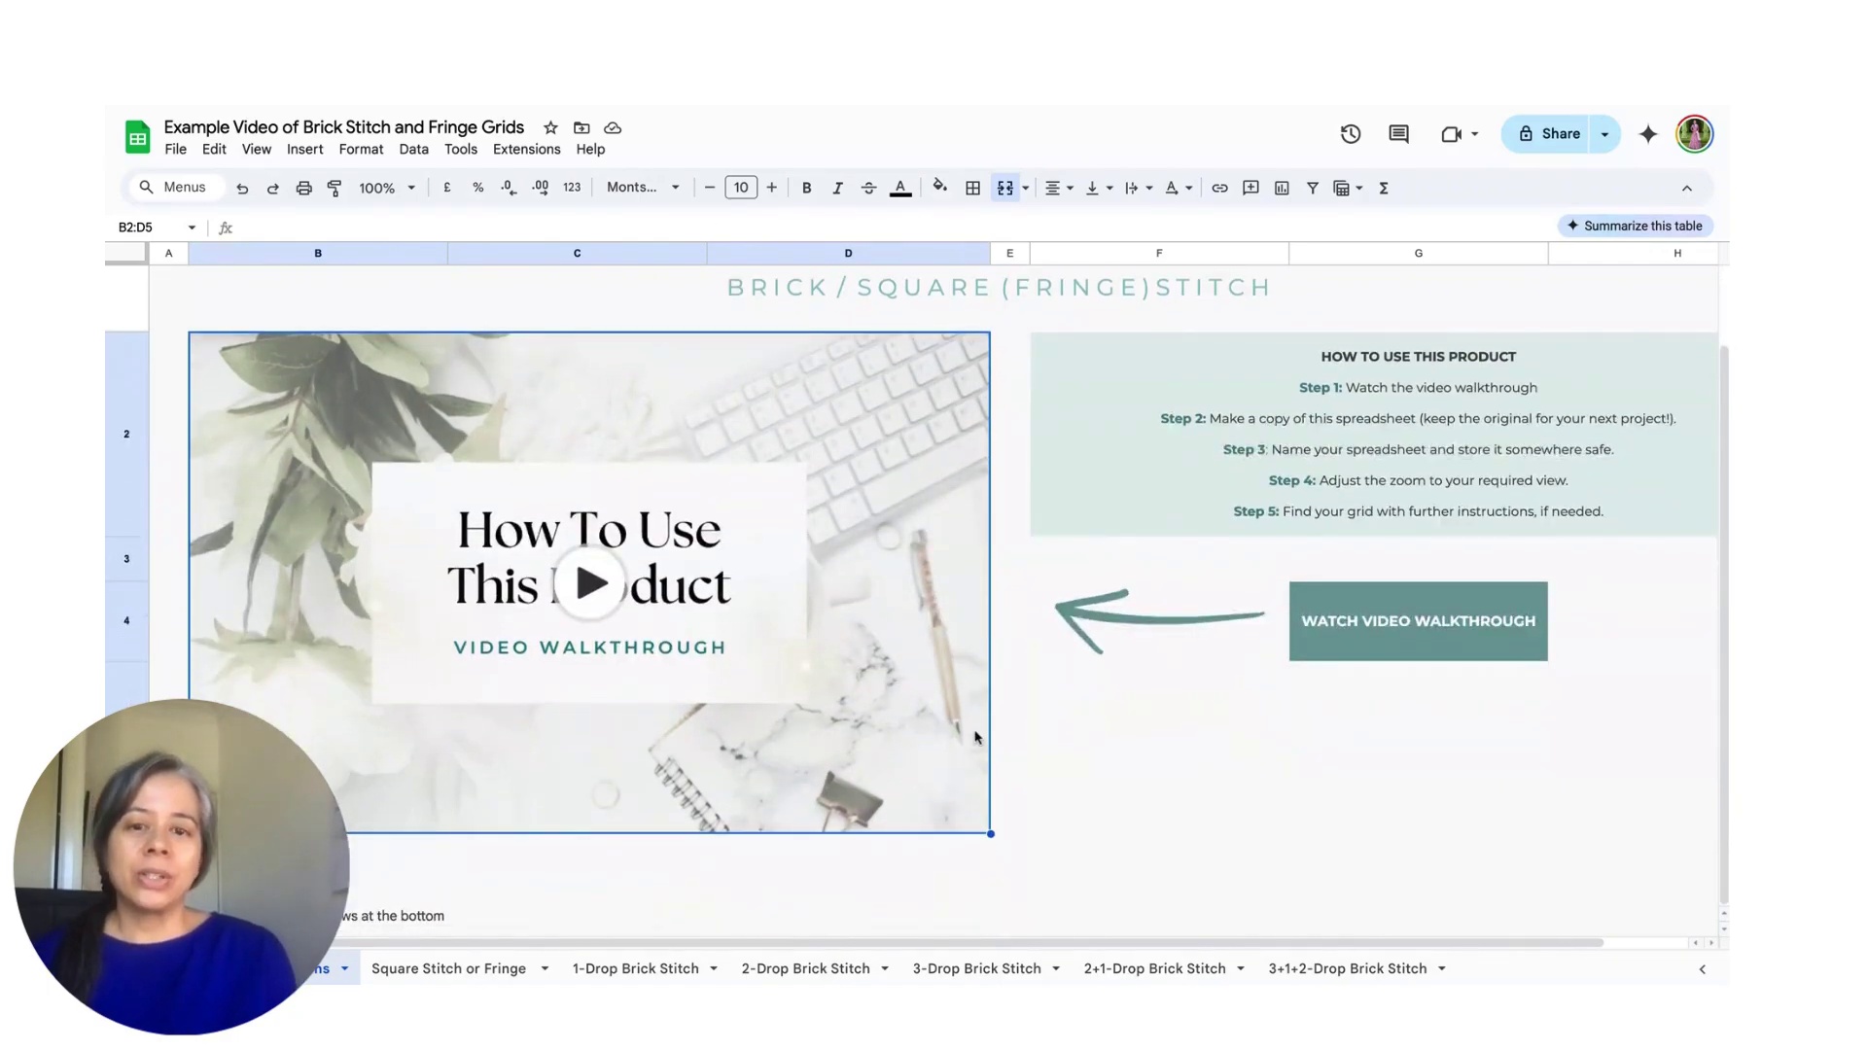
scroll(962, 680, up, 2)
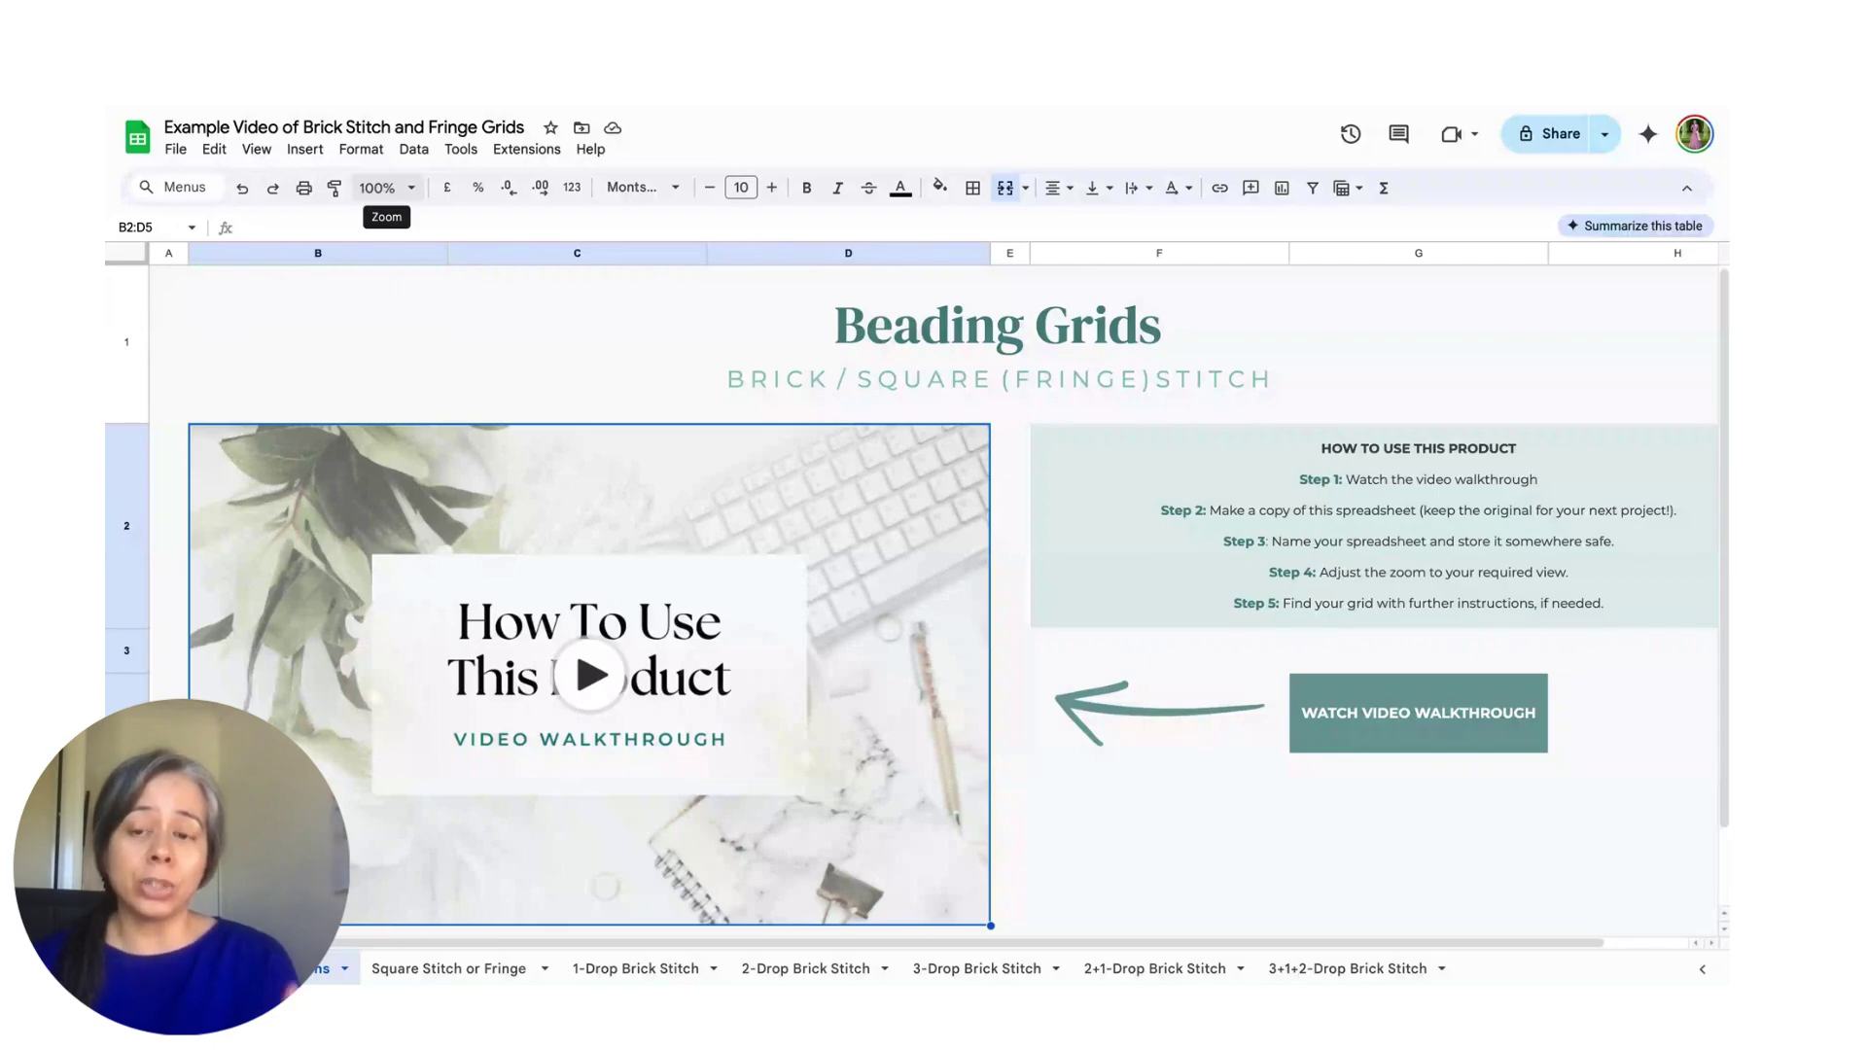
click(384, 188)
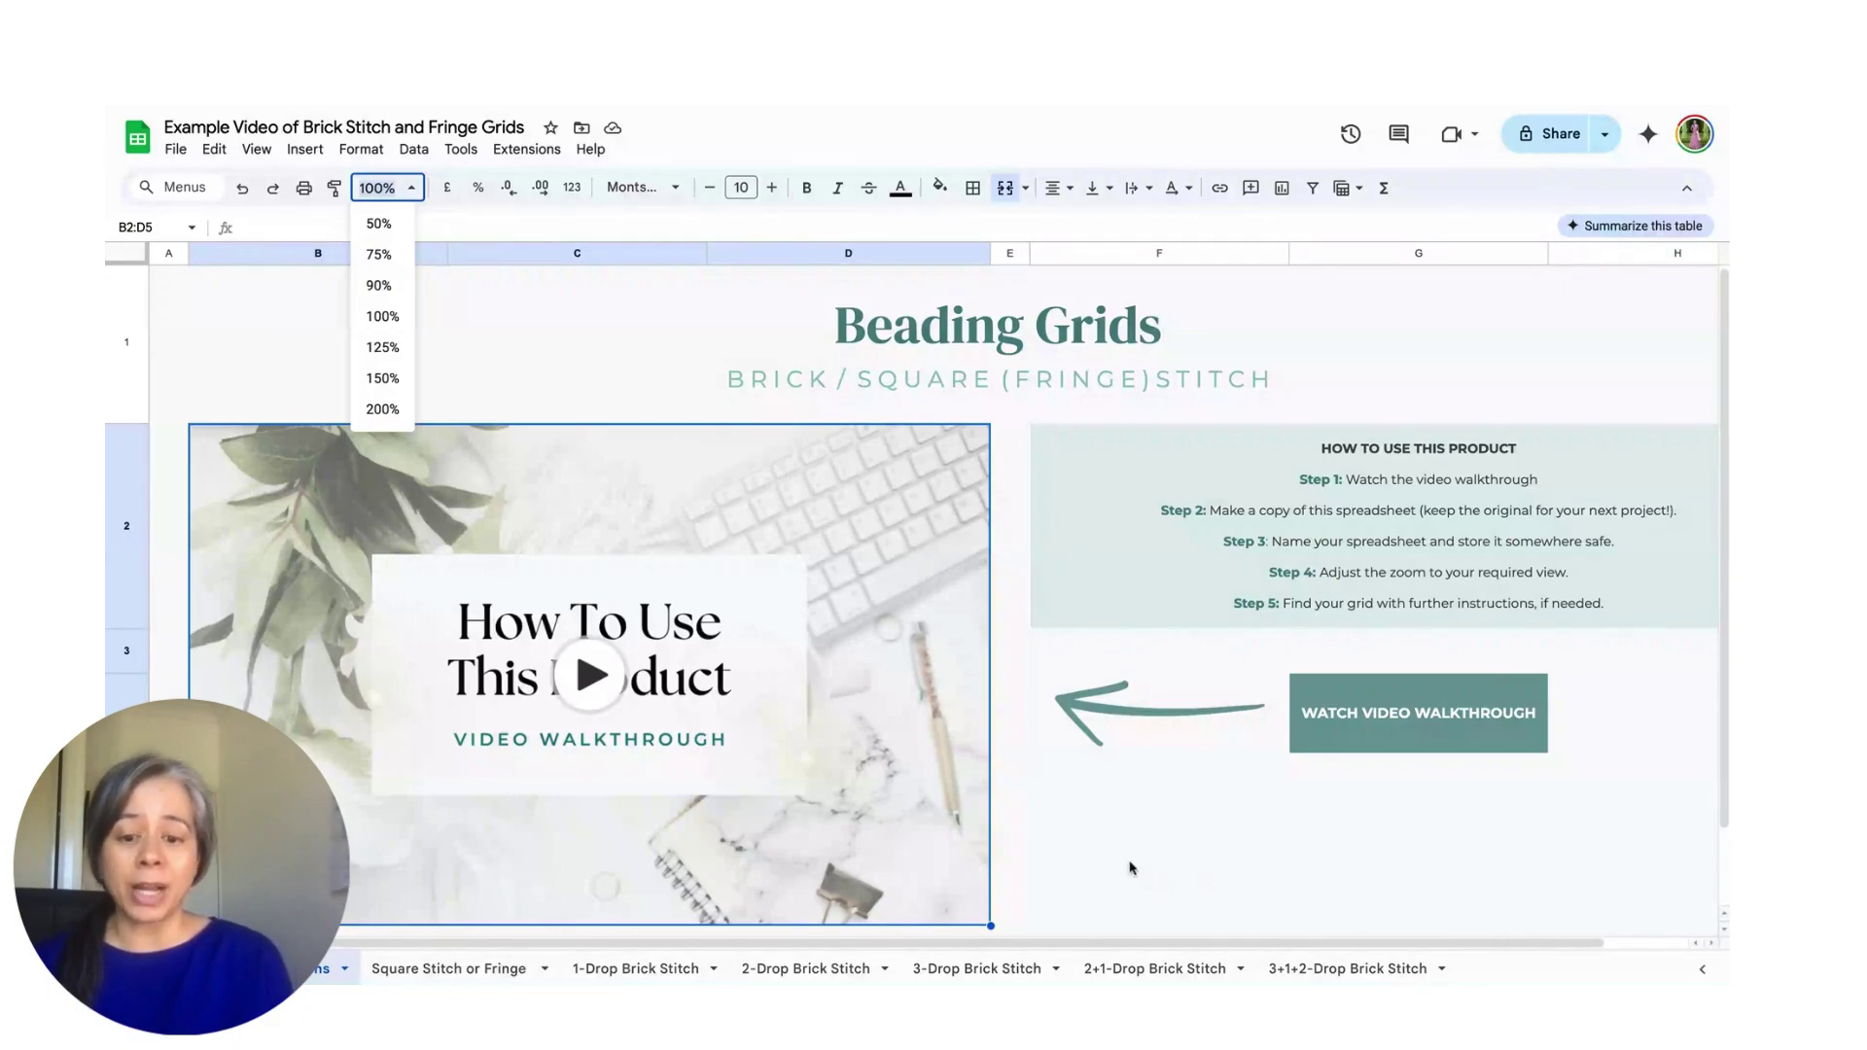
click(1060, 853)
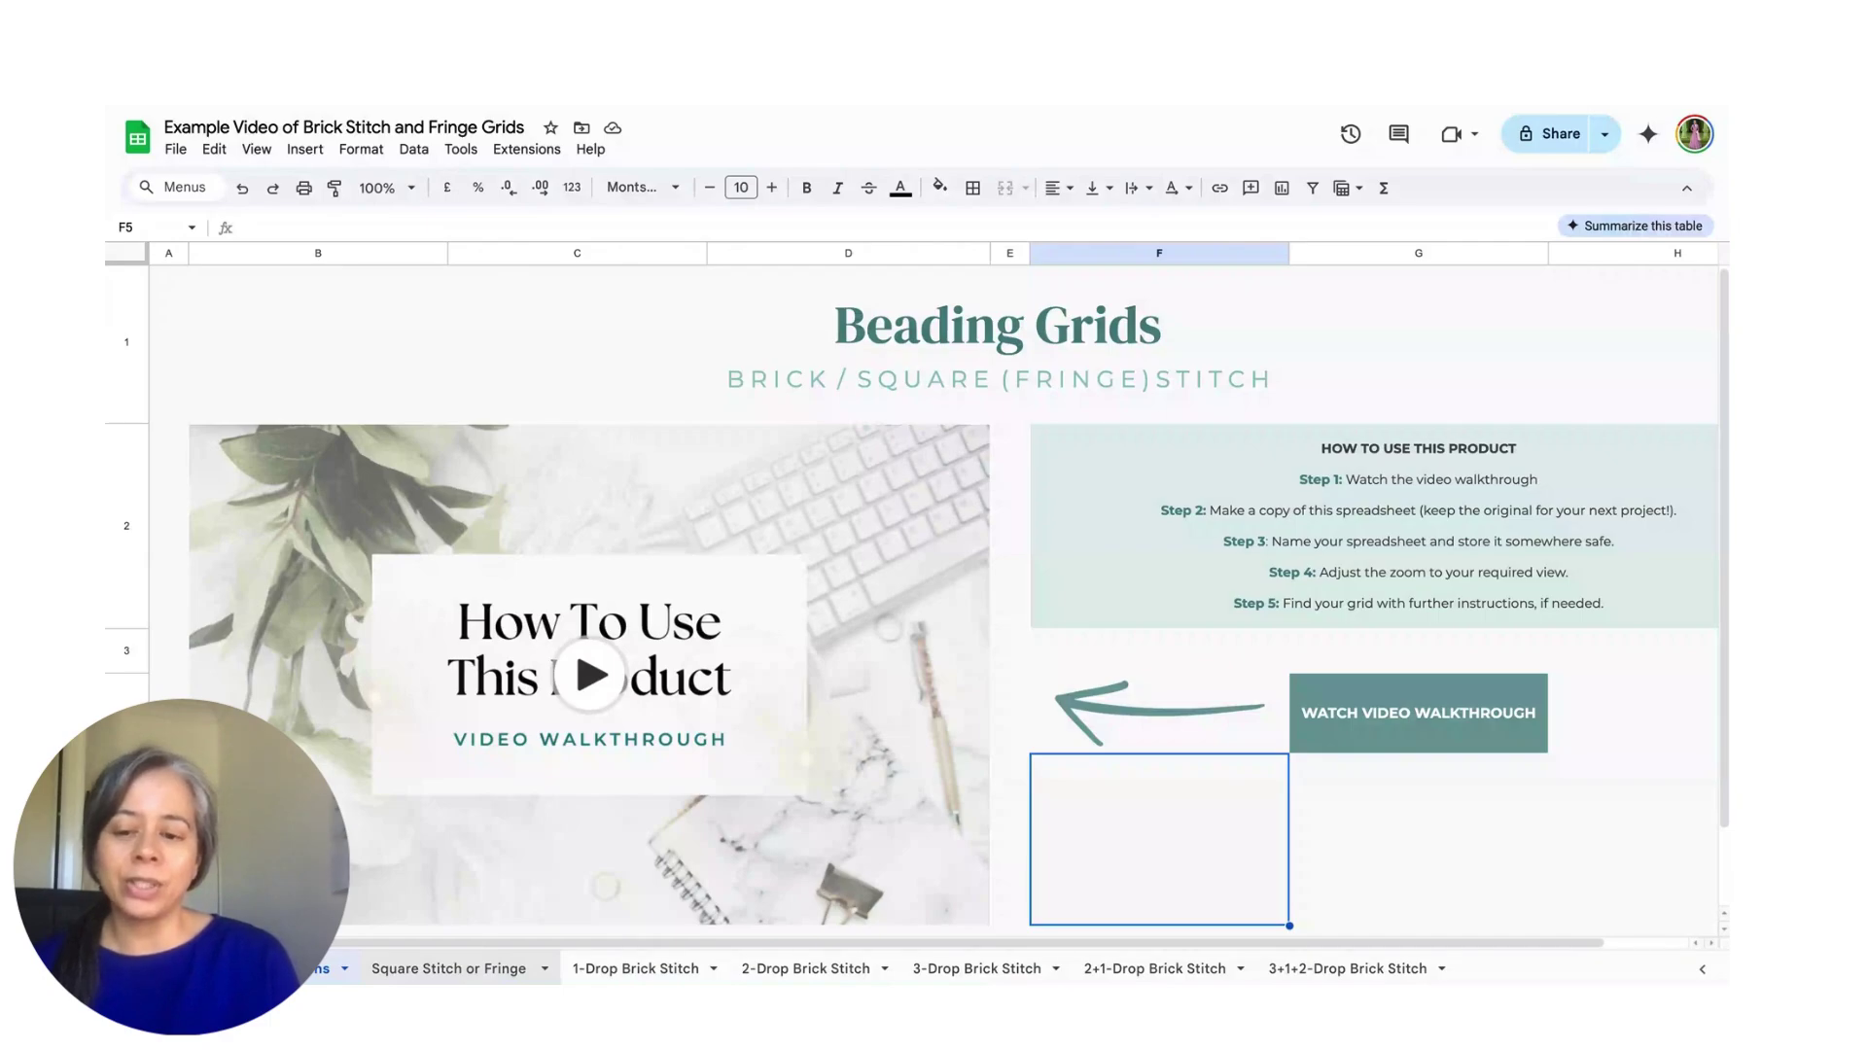
Step: Look through the Square Stitch or Fringe sheet and the 1-Drop, 2-Drop, 3-Drop, 2+1-Drop and 3+1+2-Drop Brick Stitch sheets to compare their grids
click(449, 969)
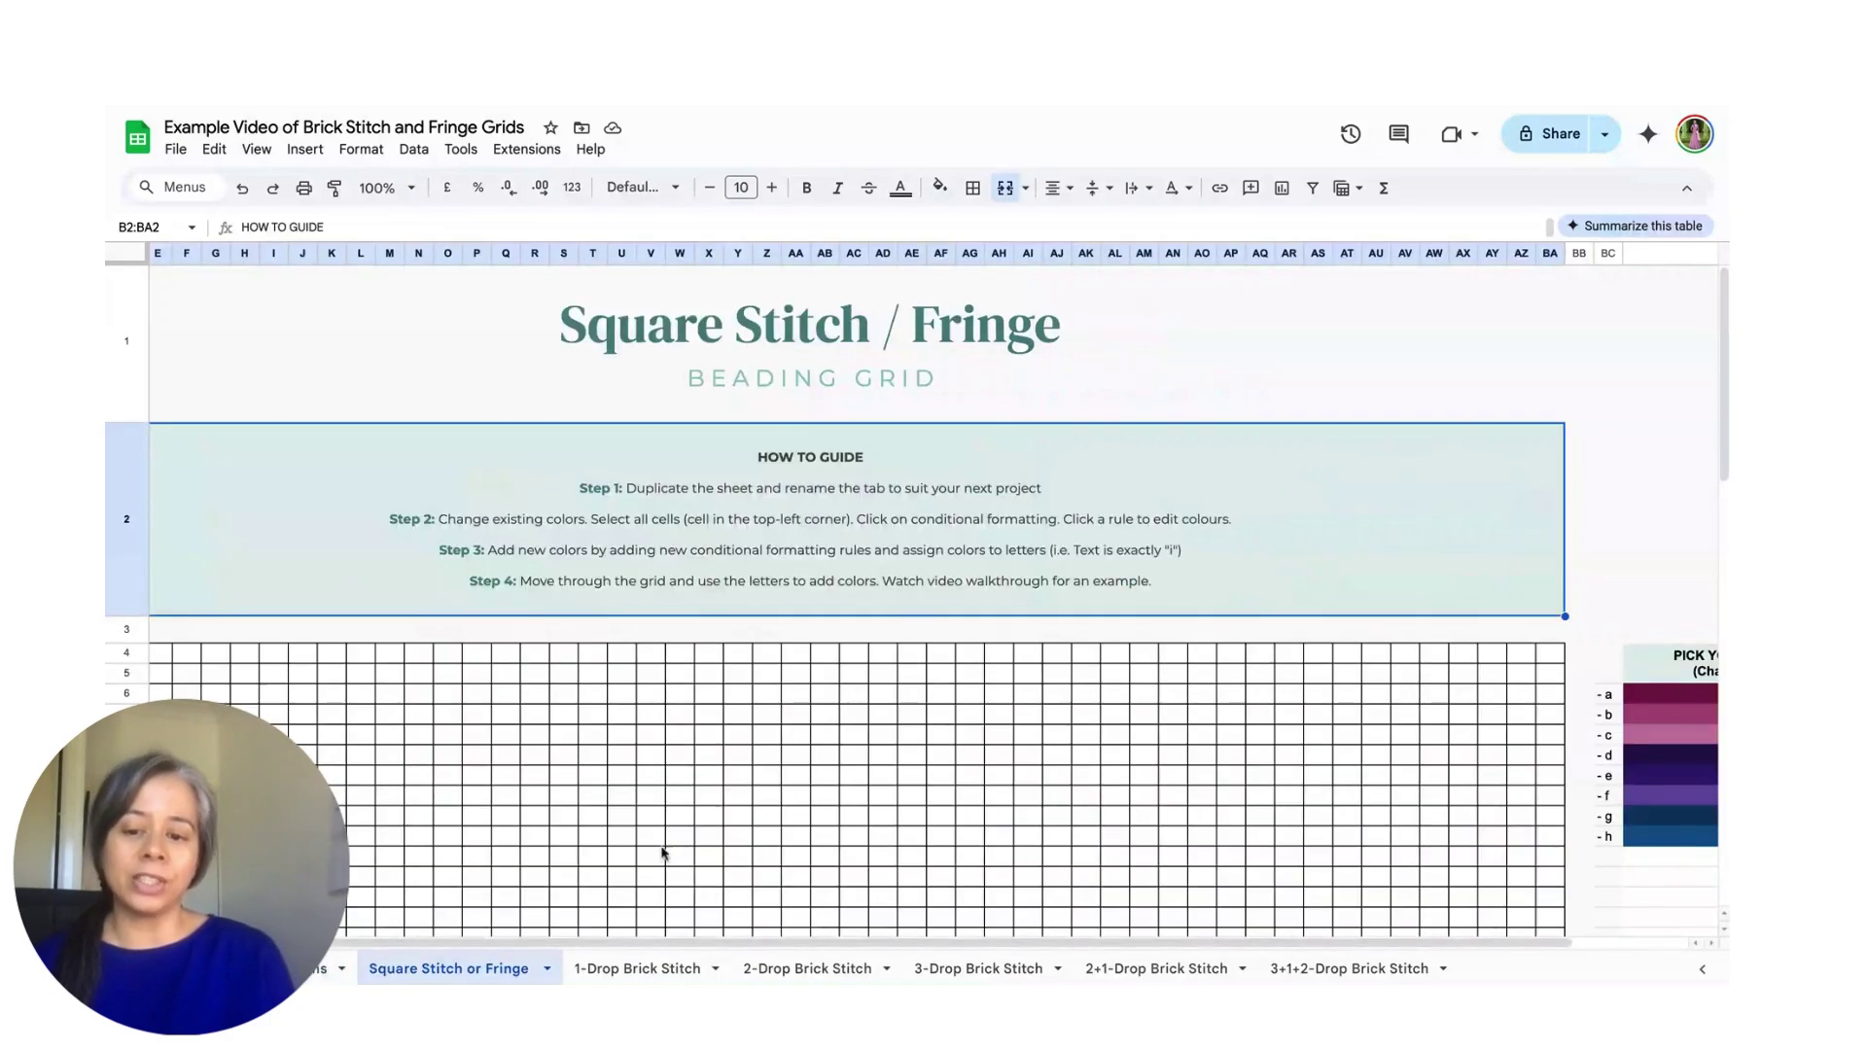
scroll(660, 841, right, 3)
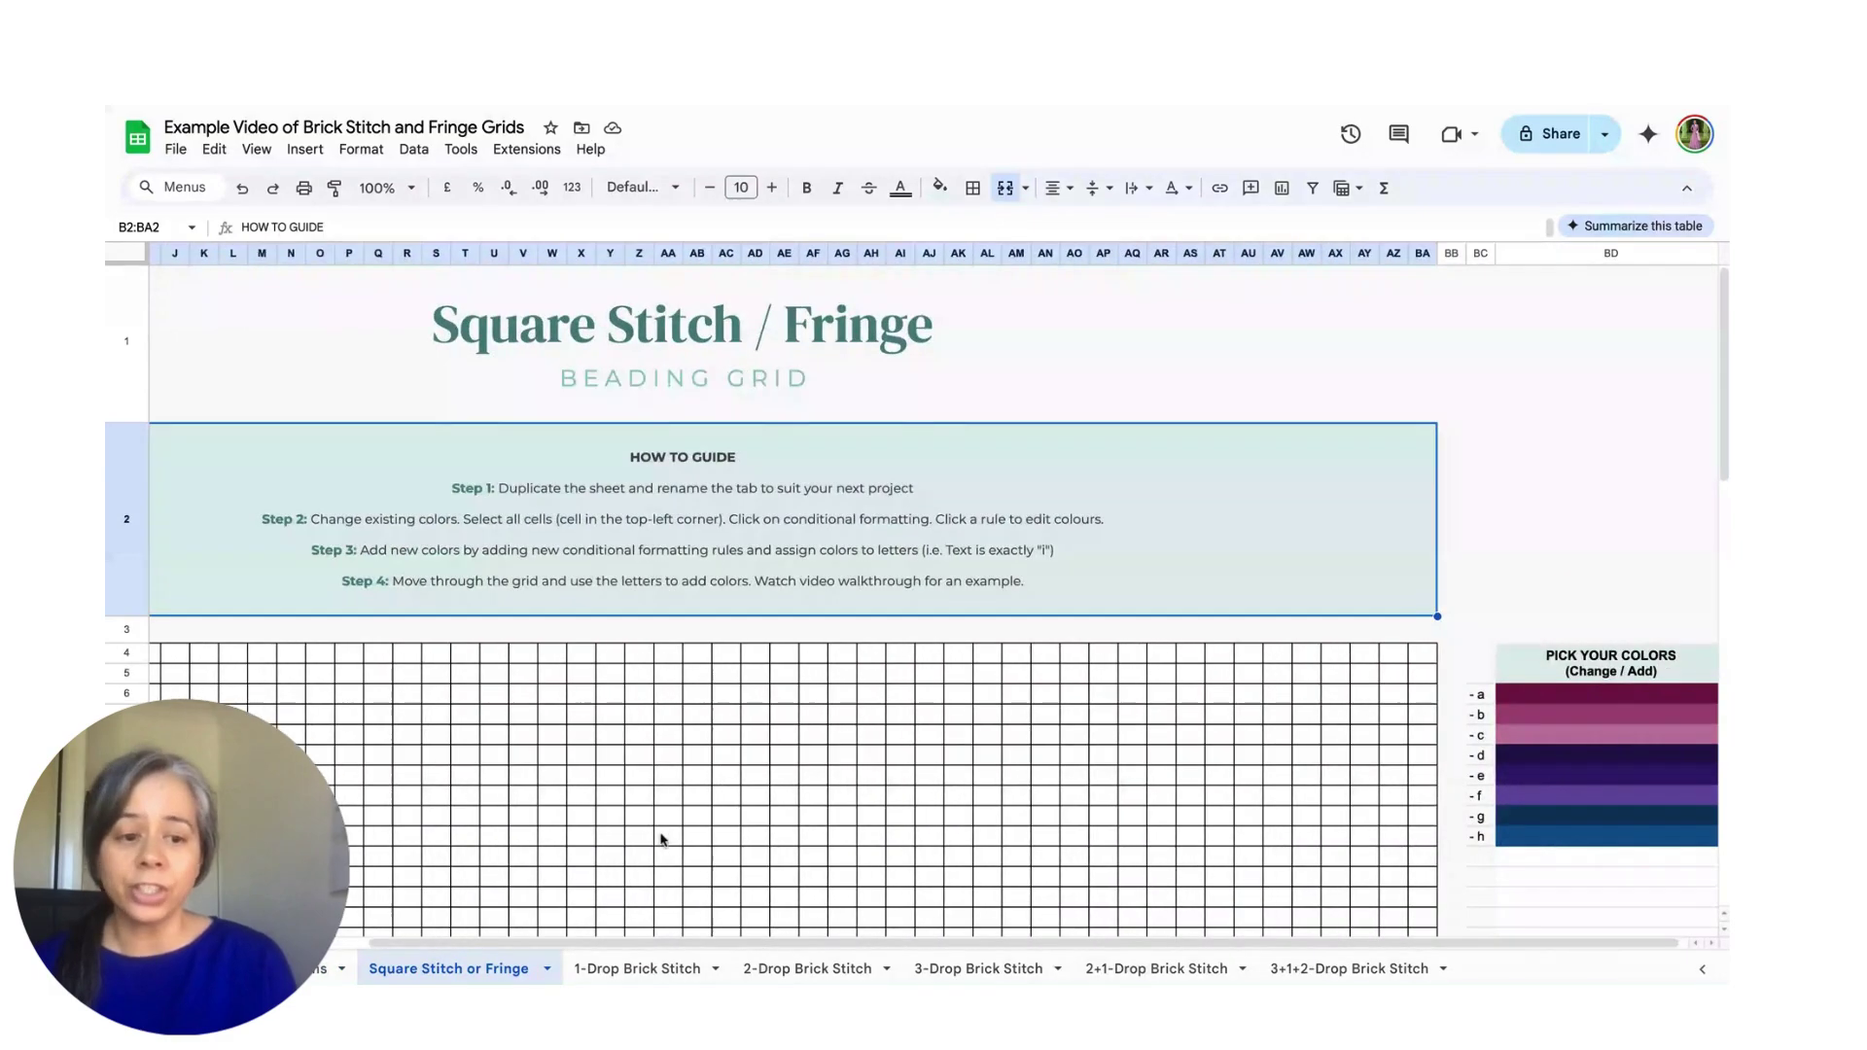
scroll(660, 840, left, 3)
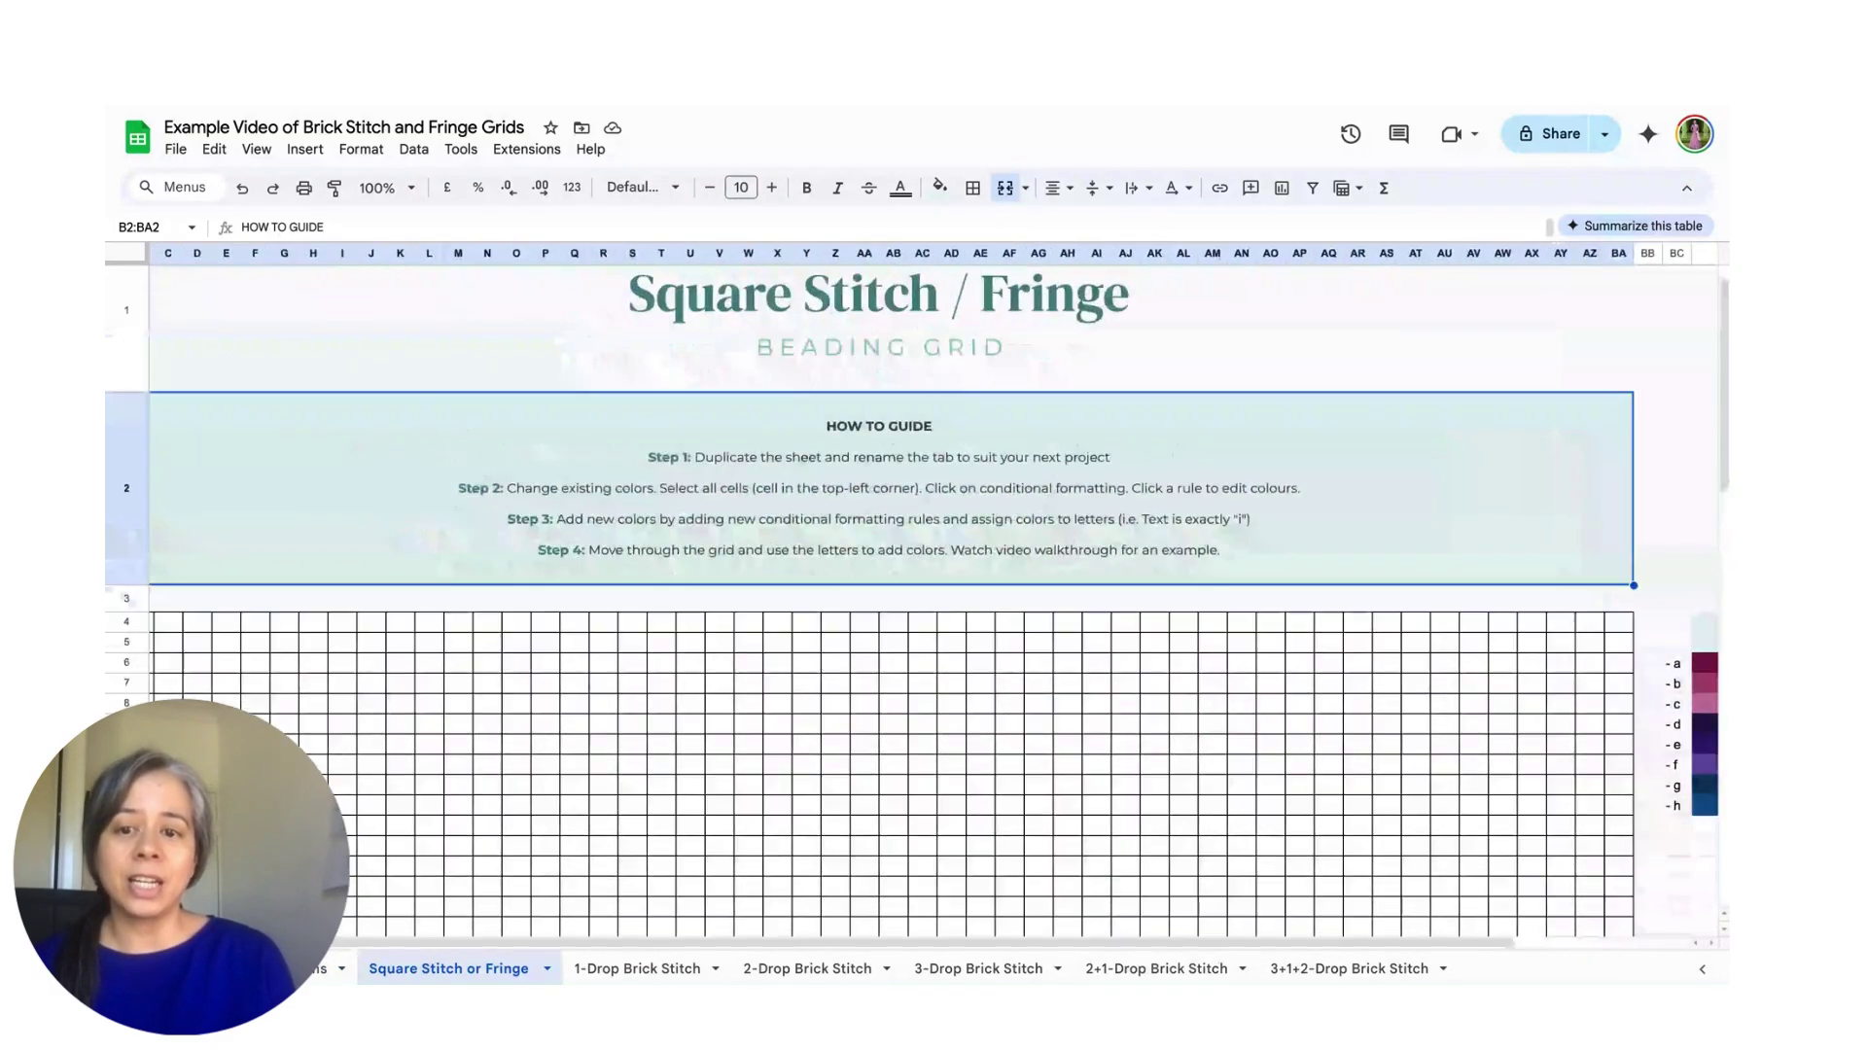
click(667, 968)
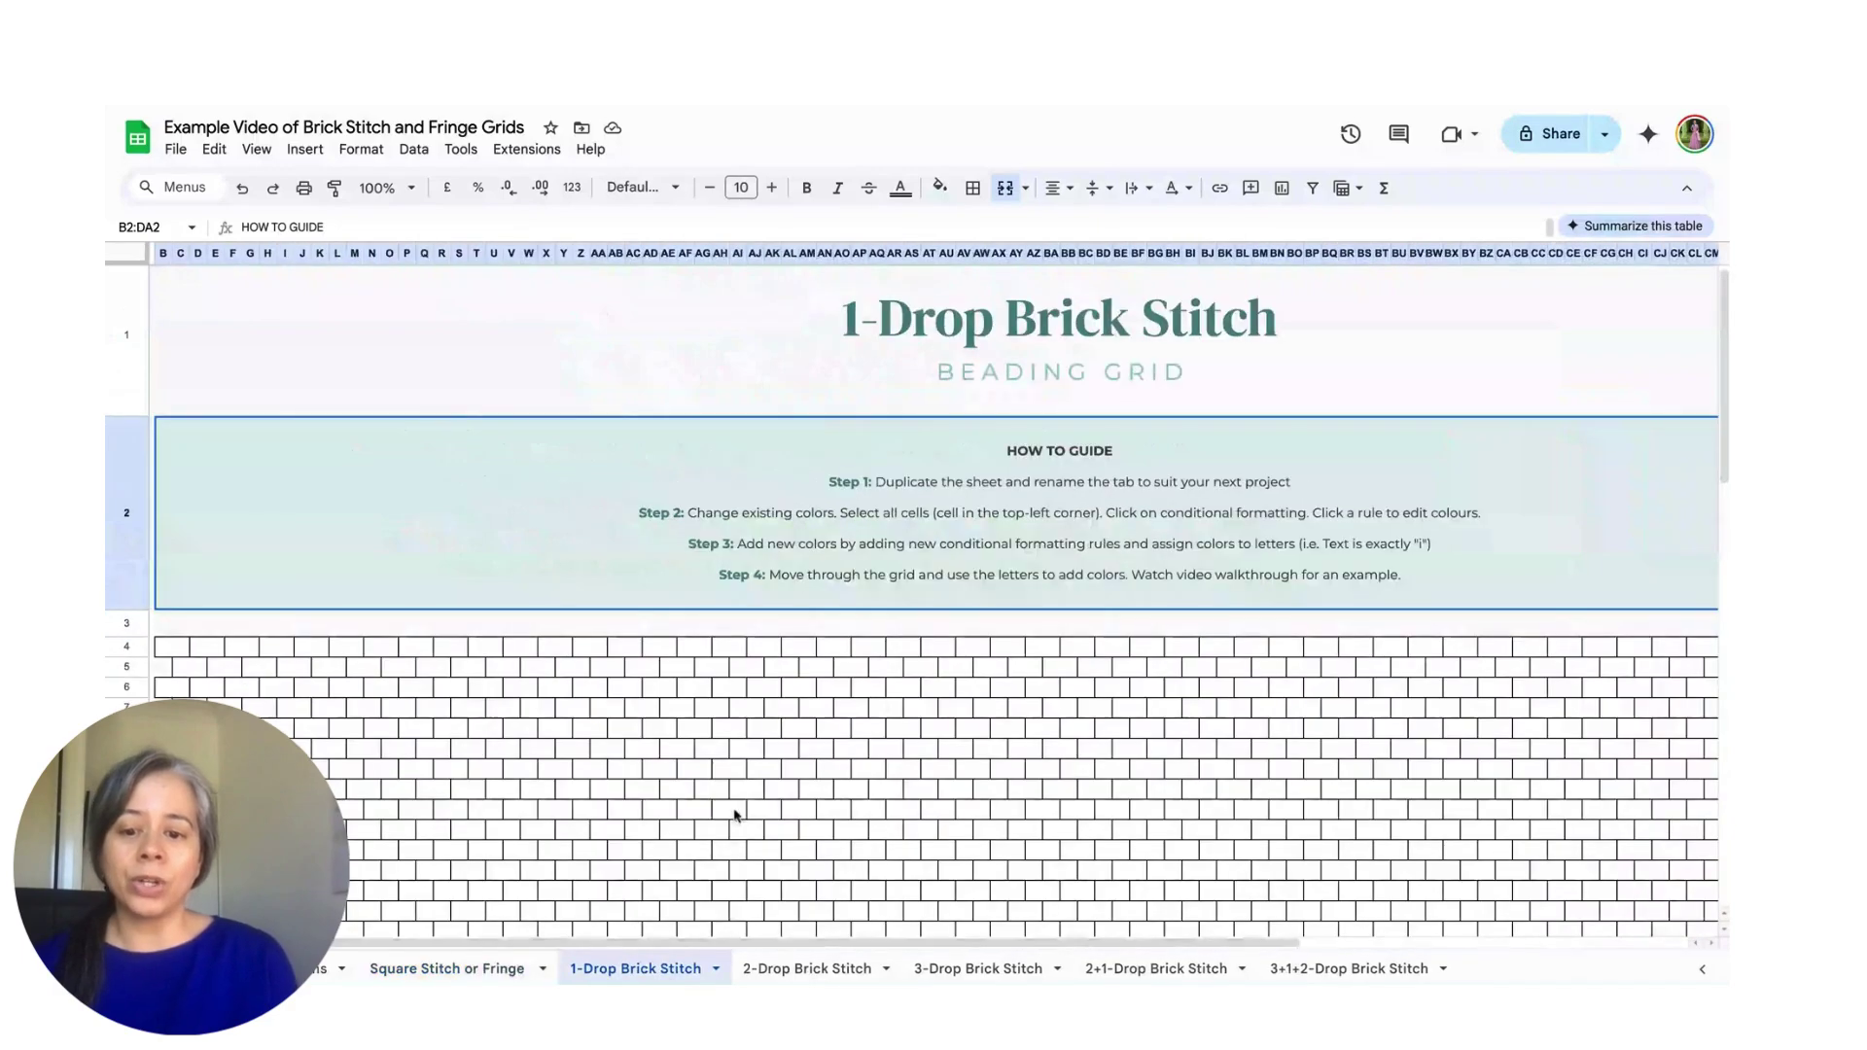
click(807, 969)
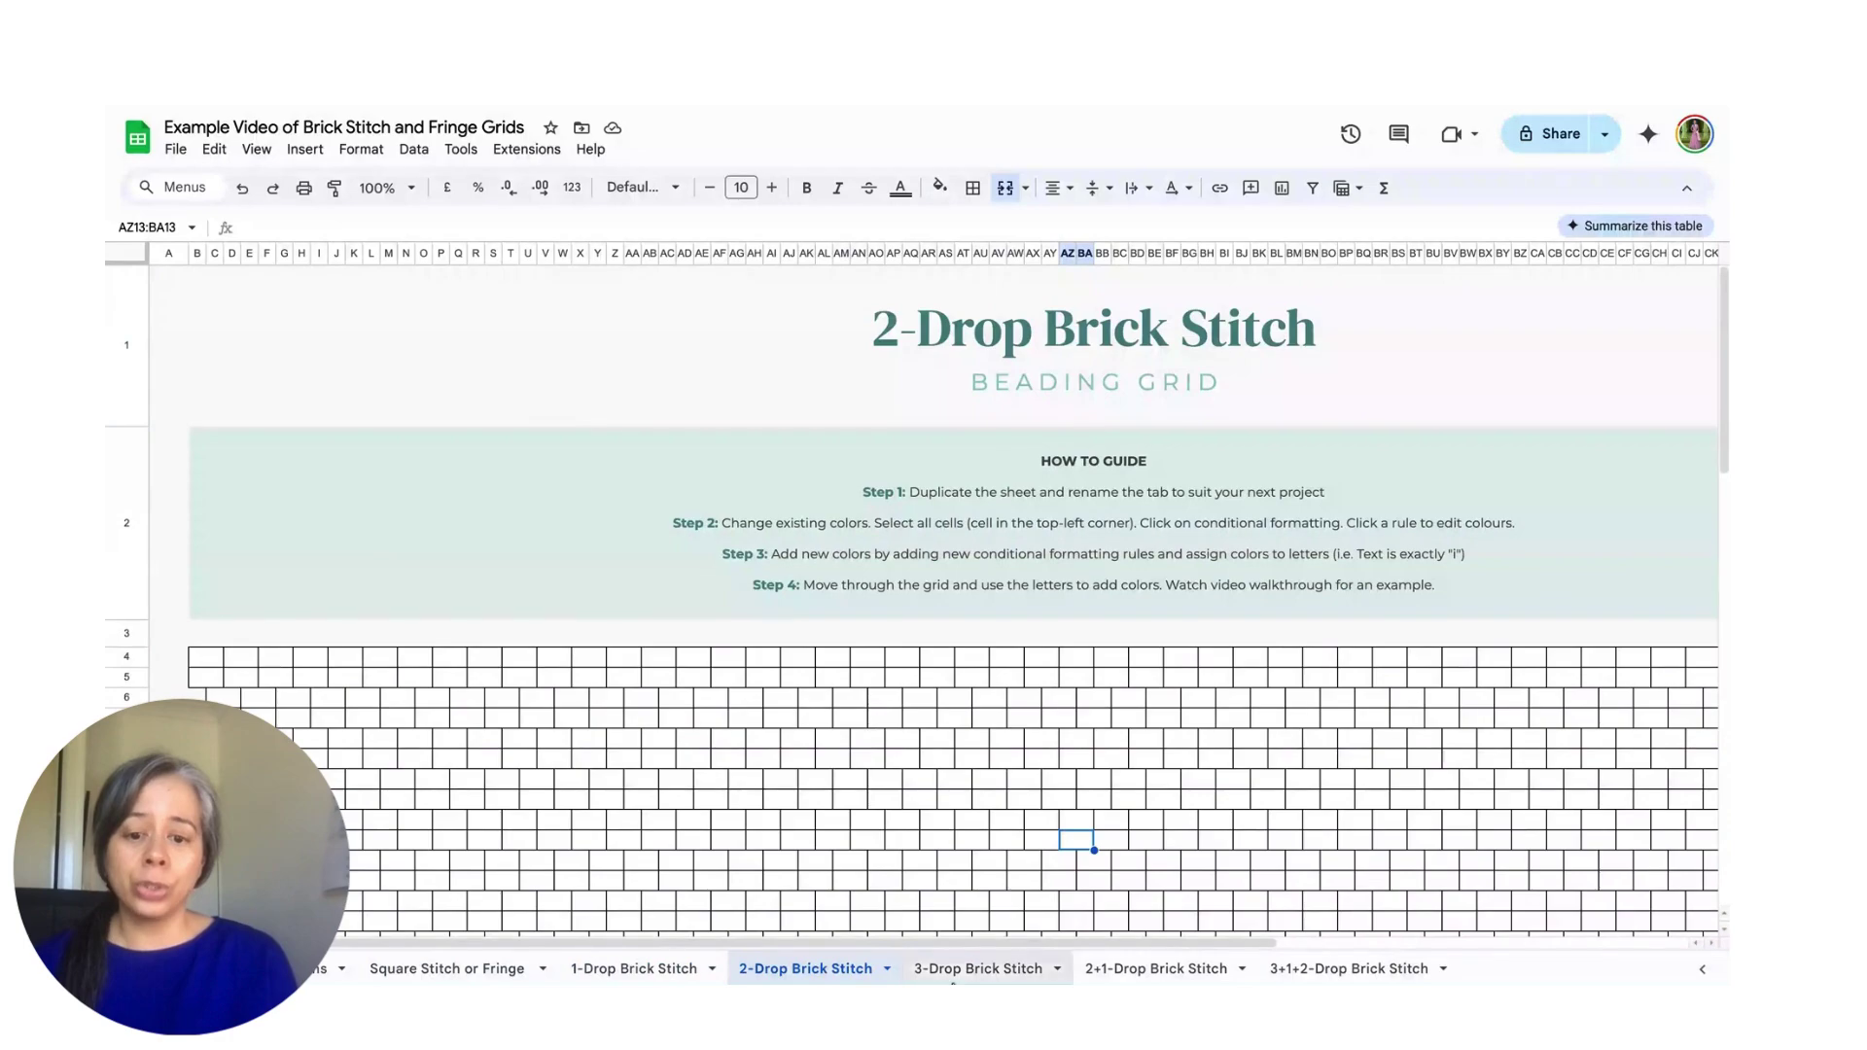
click(969, 968)
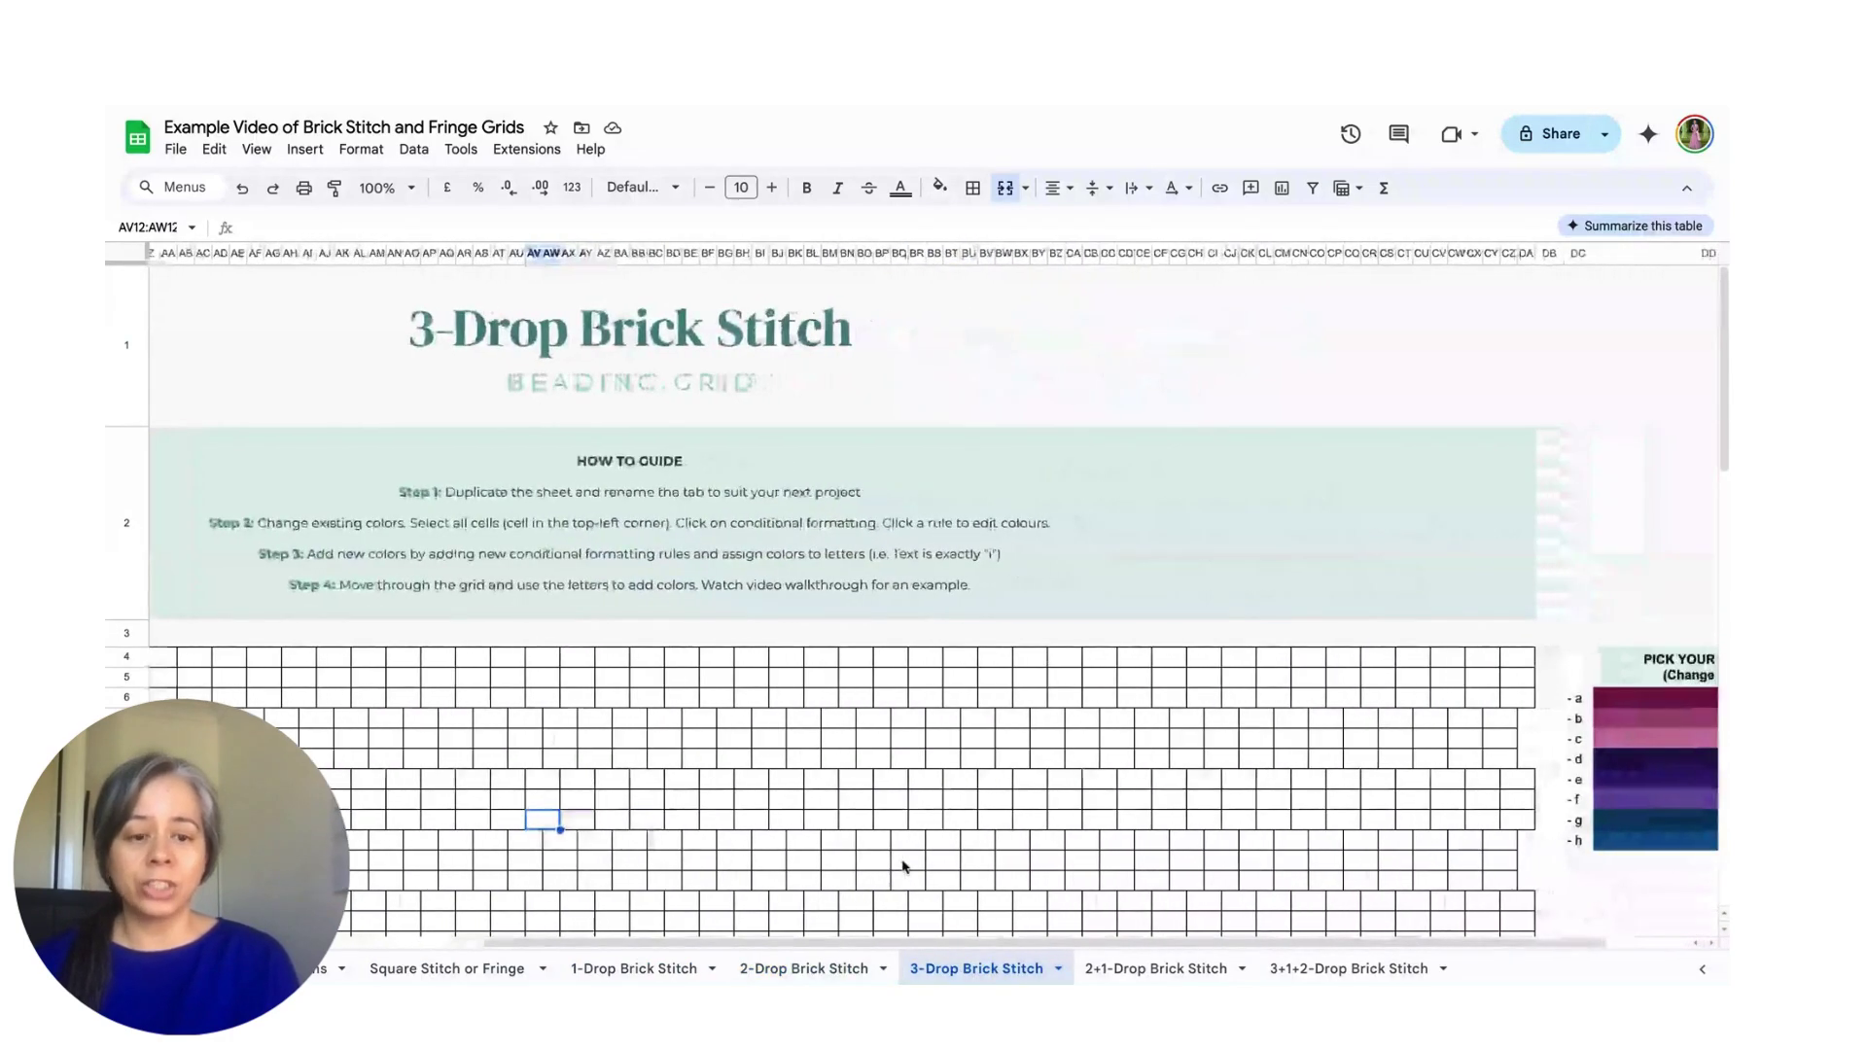
click(1186, 973)
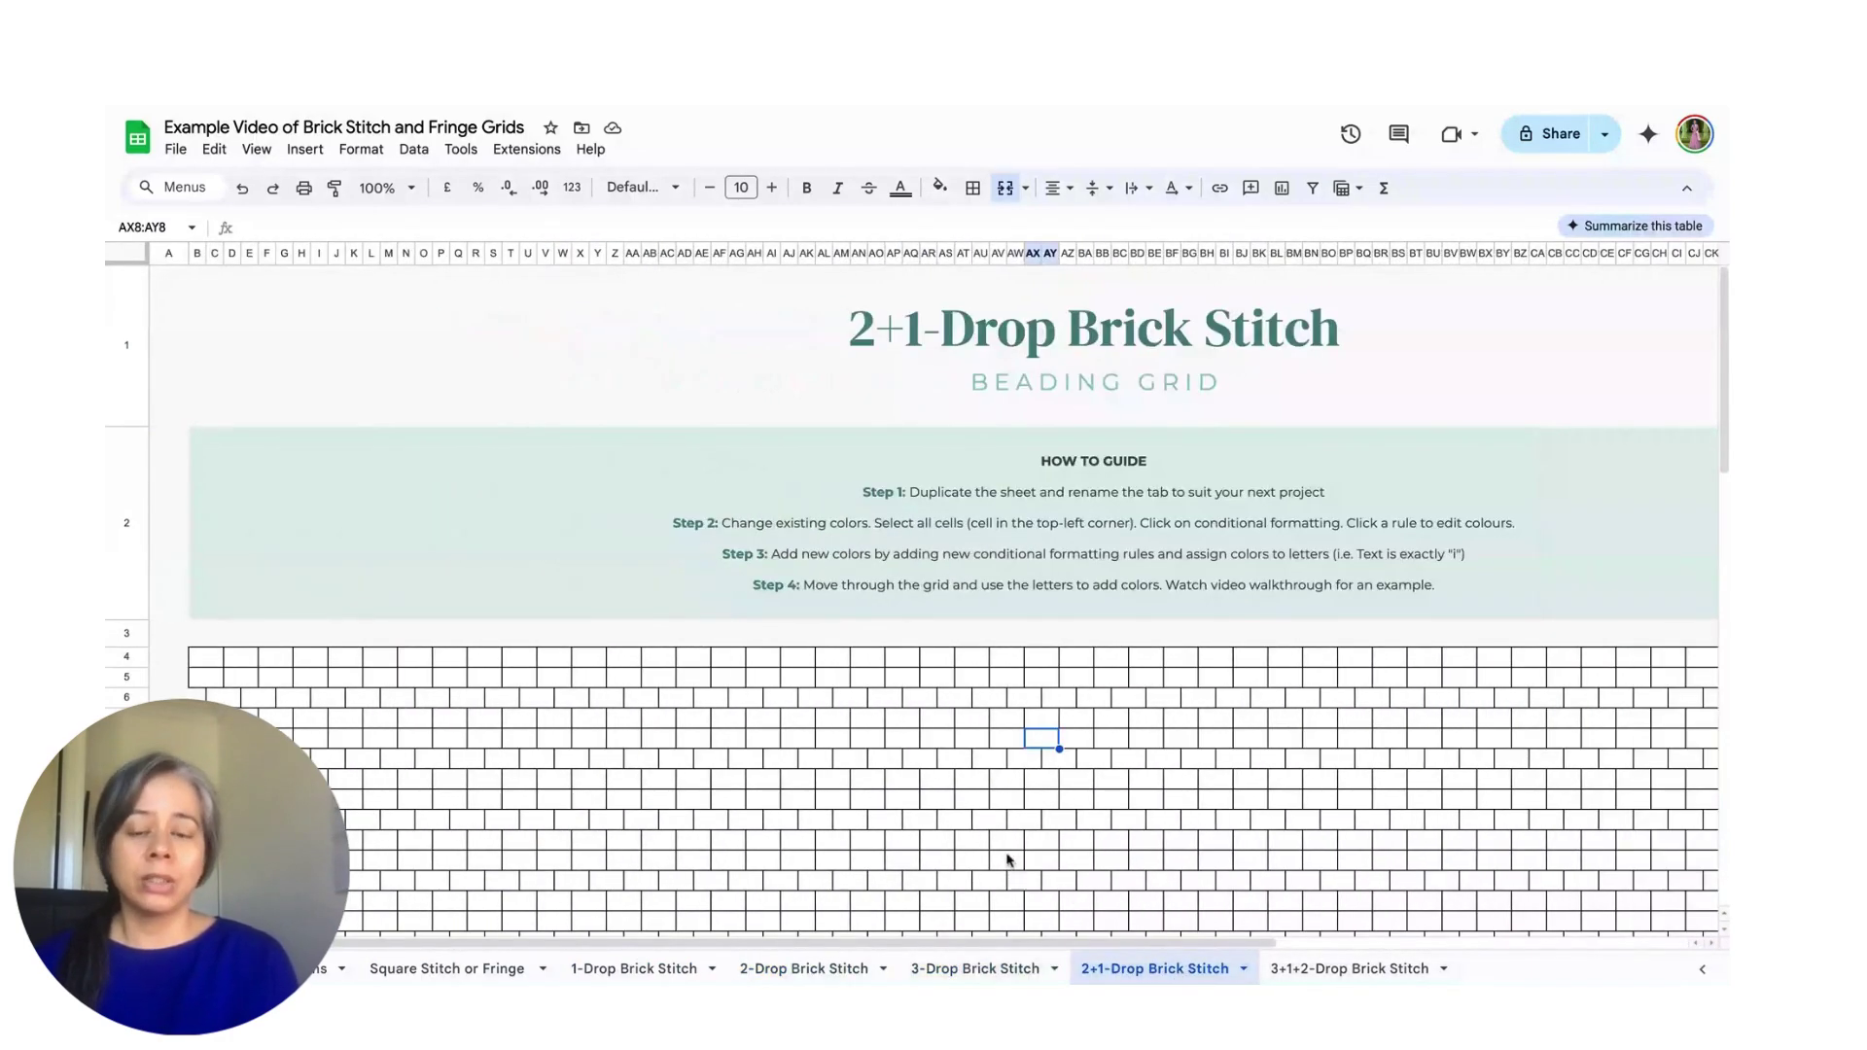
scroll(1176, 929, right, 2)
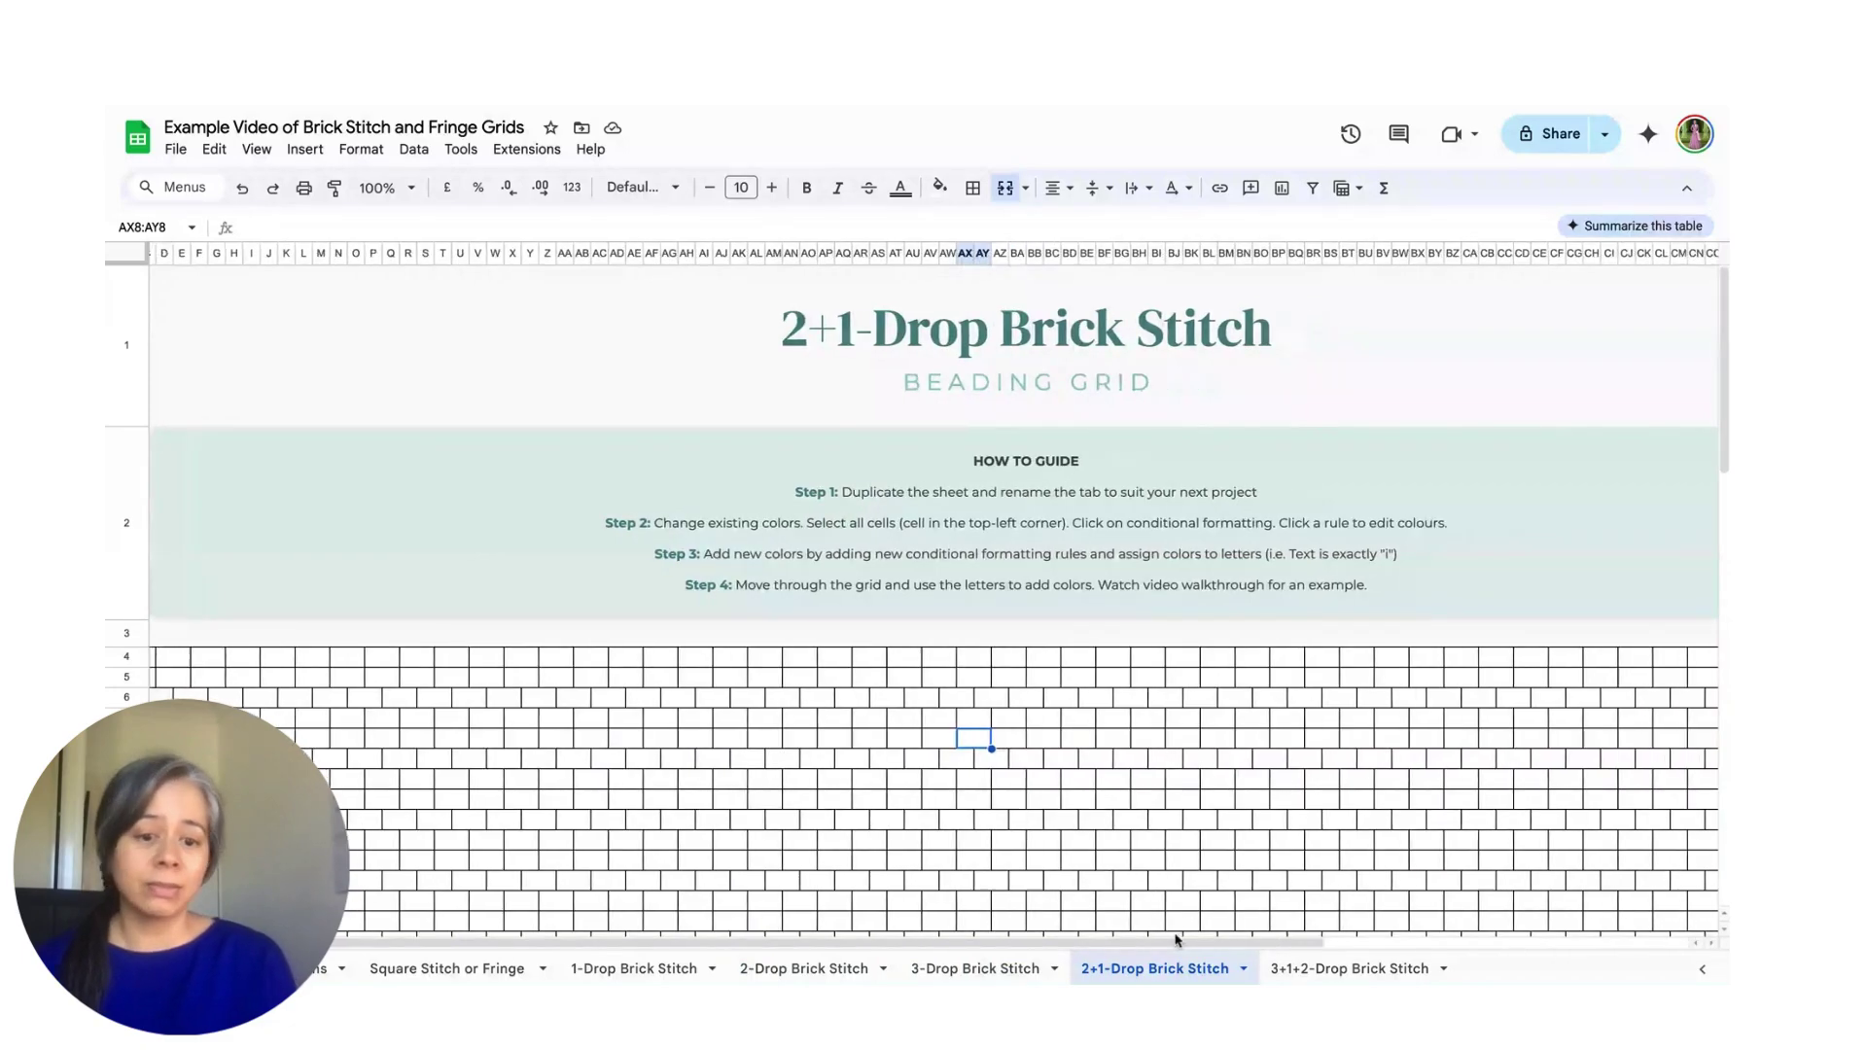
click(1317, 973)
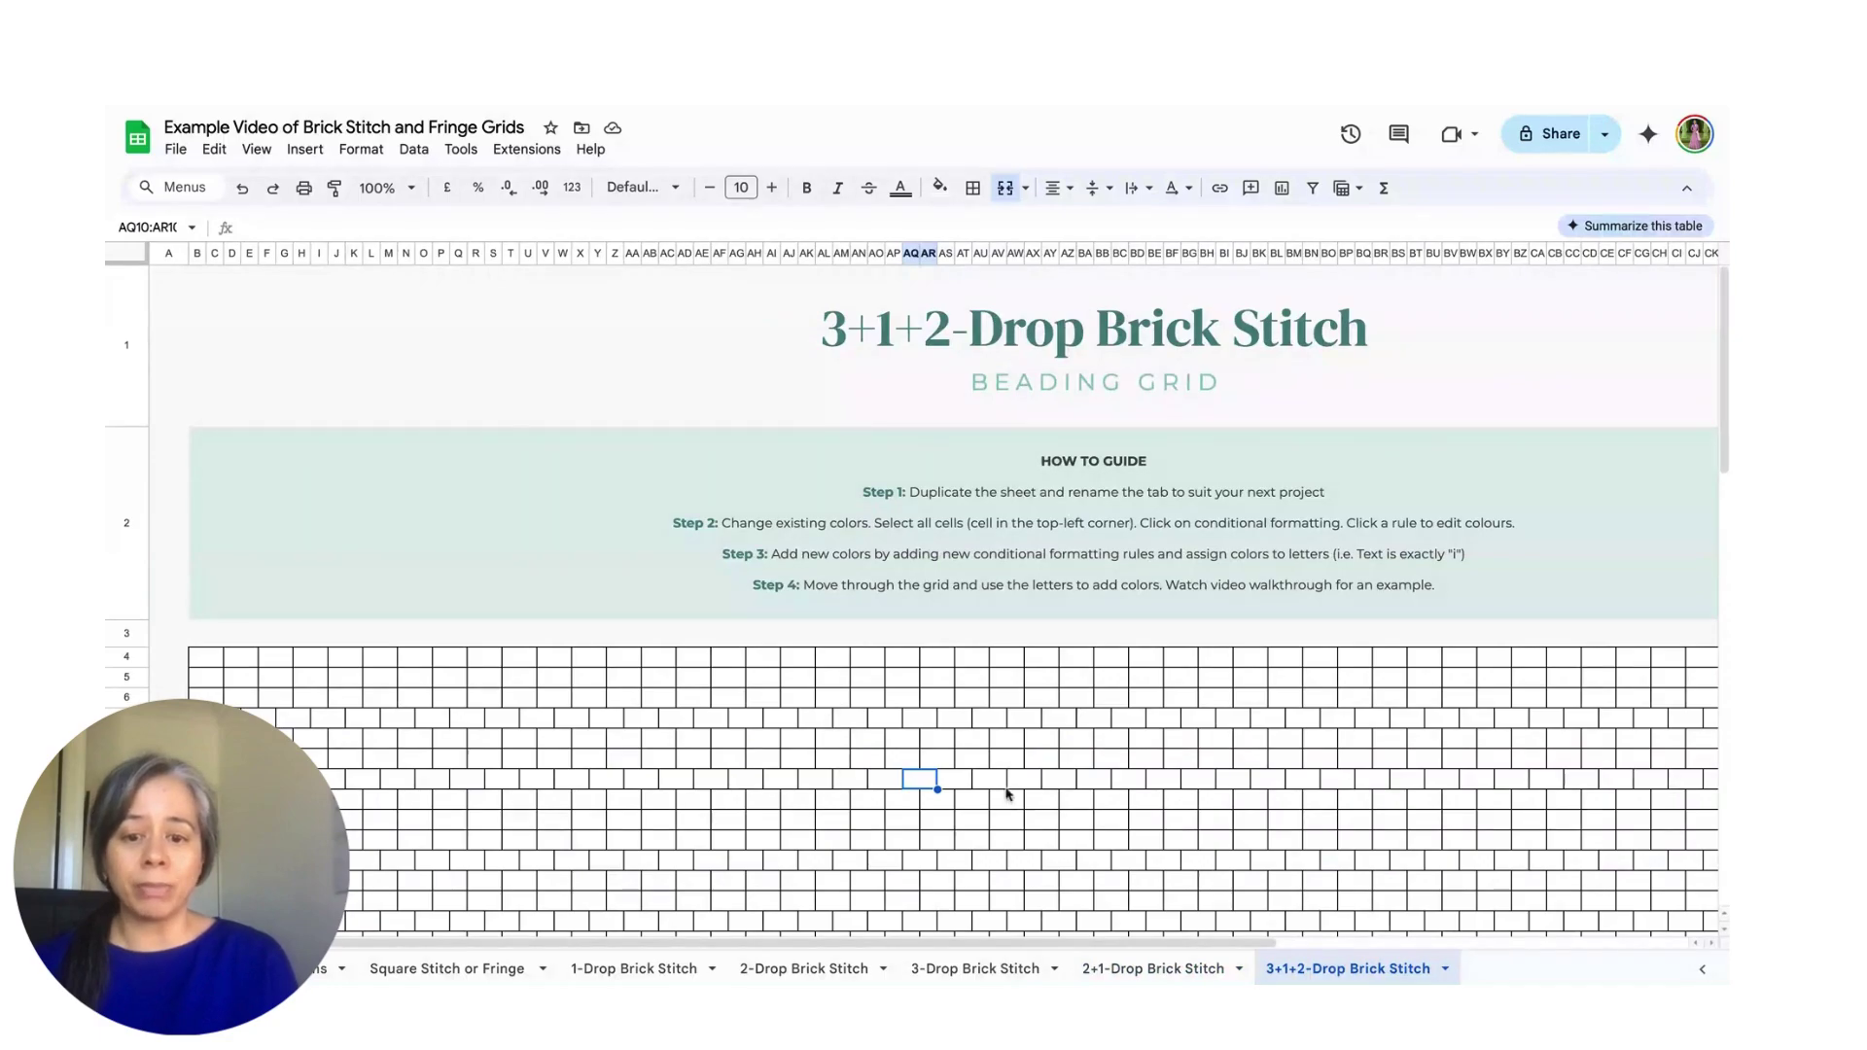
scroll(904, 834, down, 1)
scroll(904, 833, down, 1)
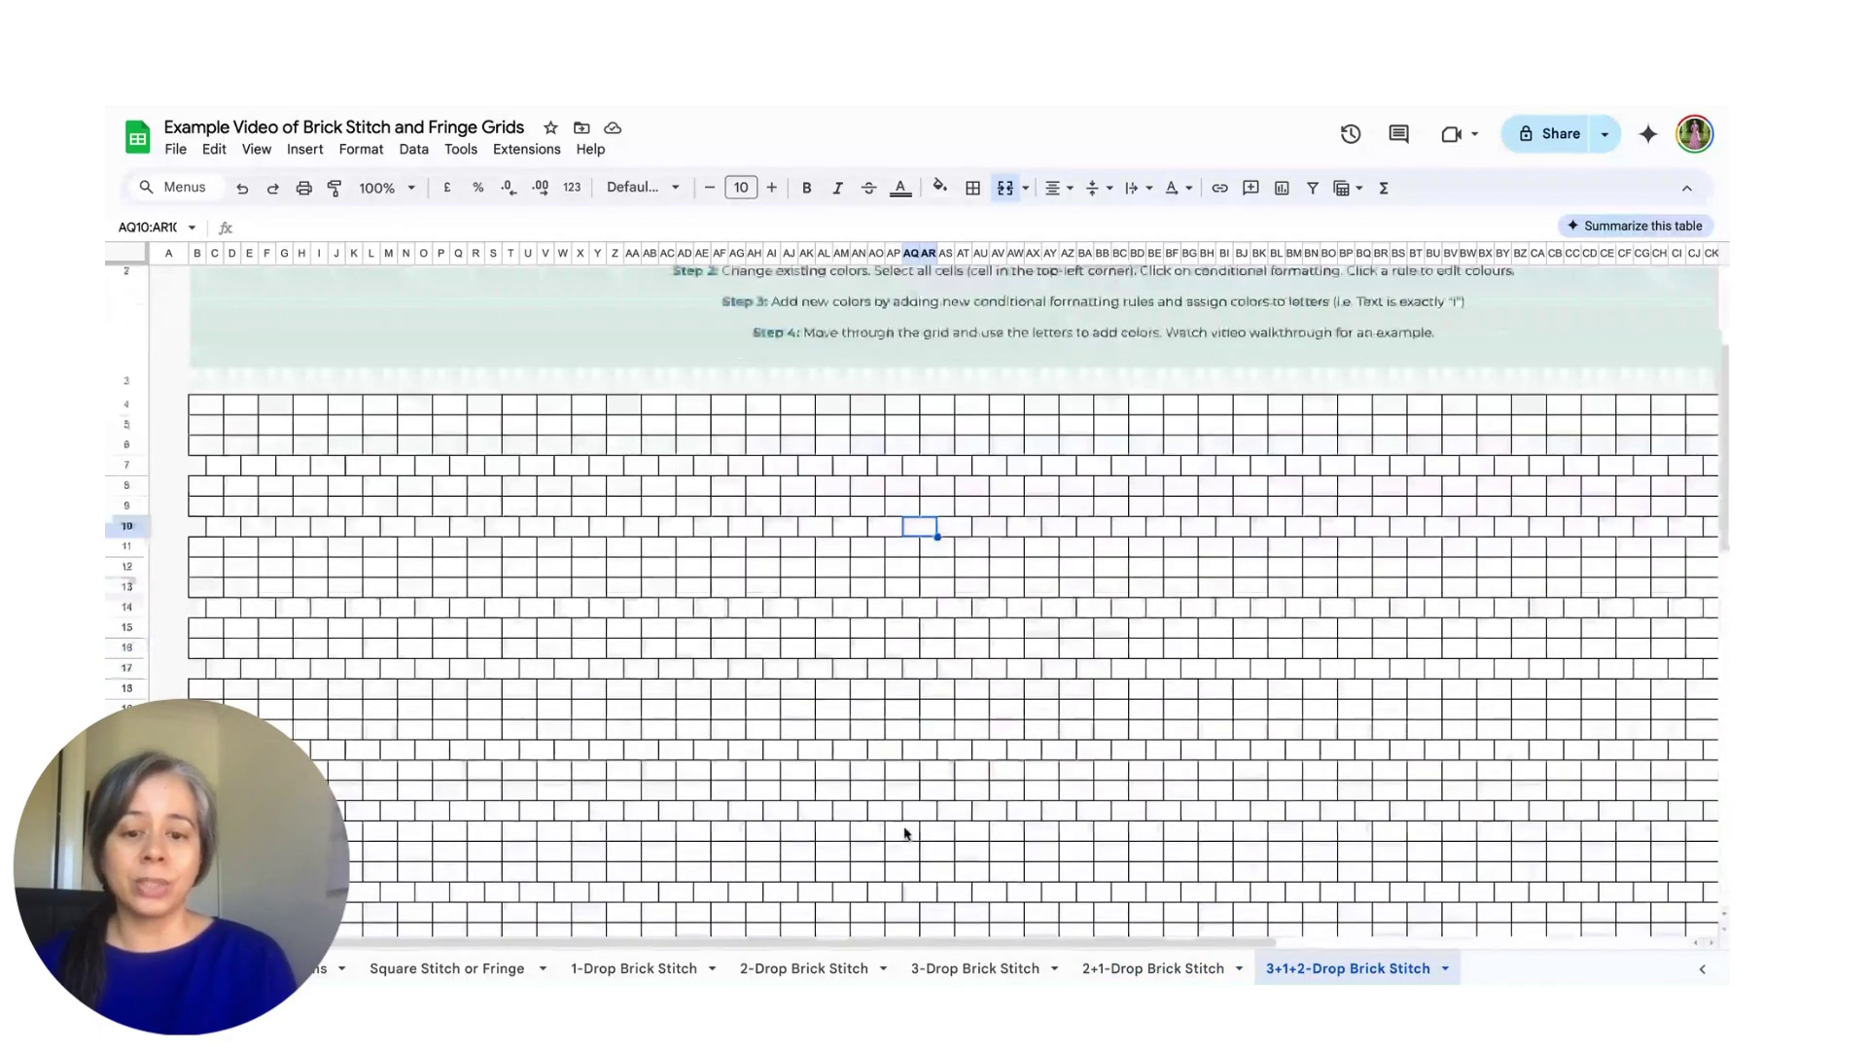
scroll(902, 832, up, 1)
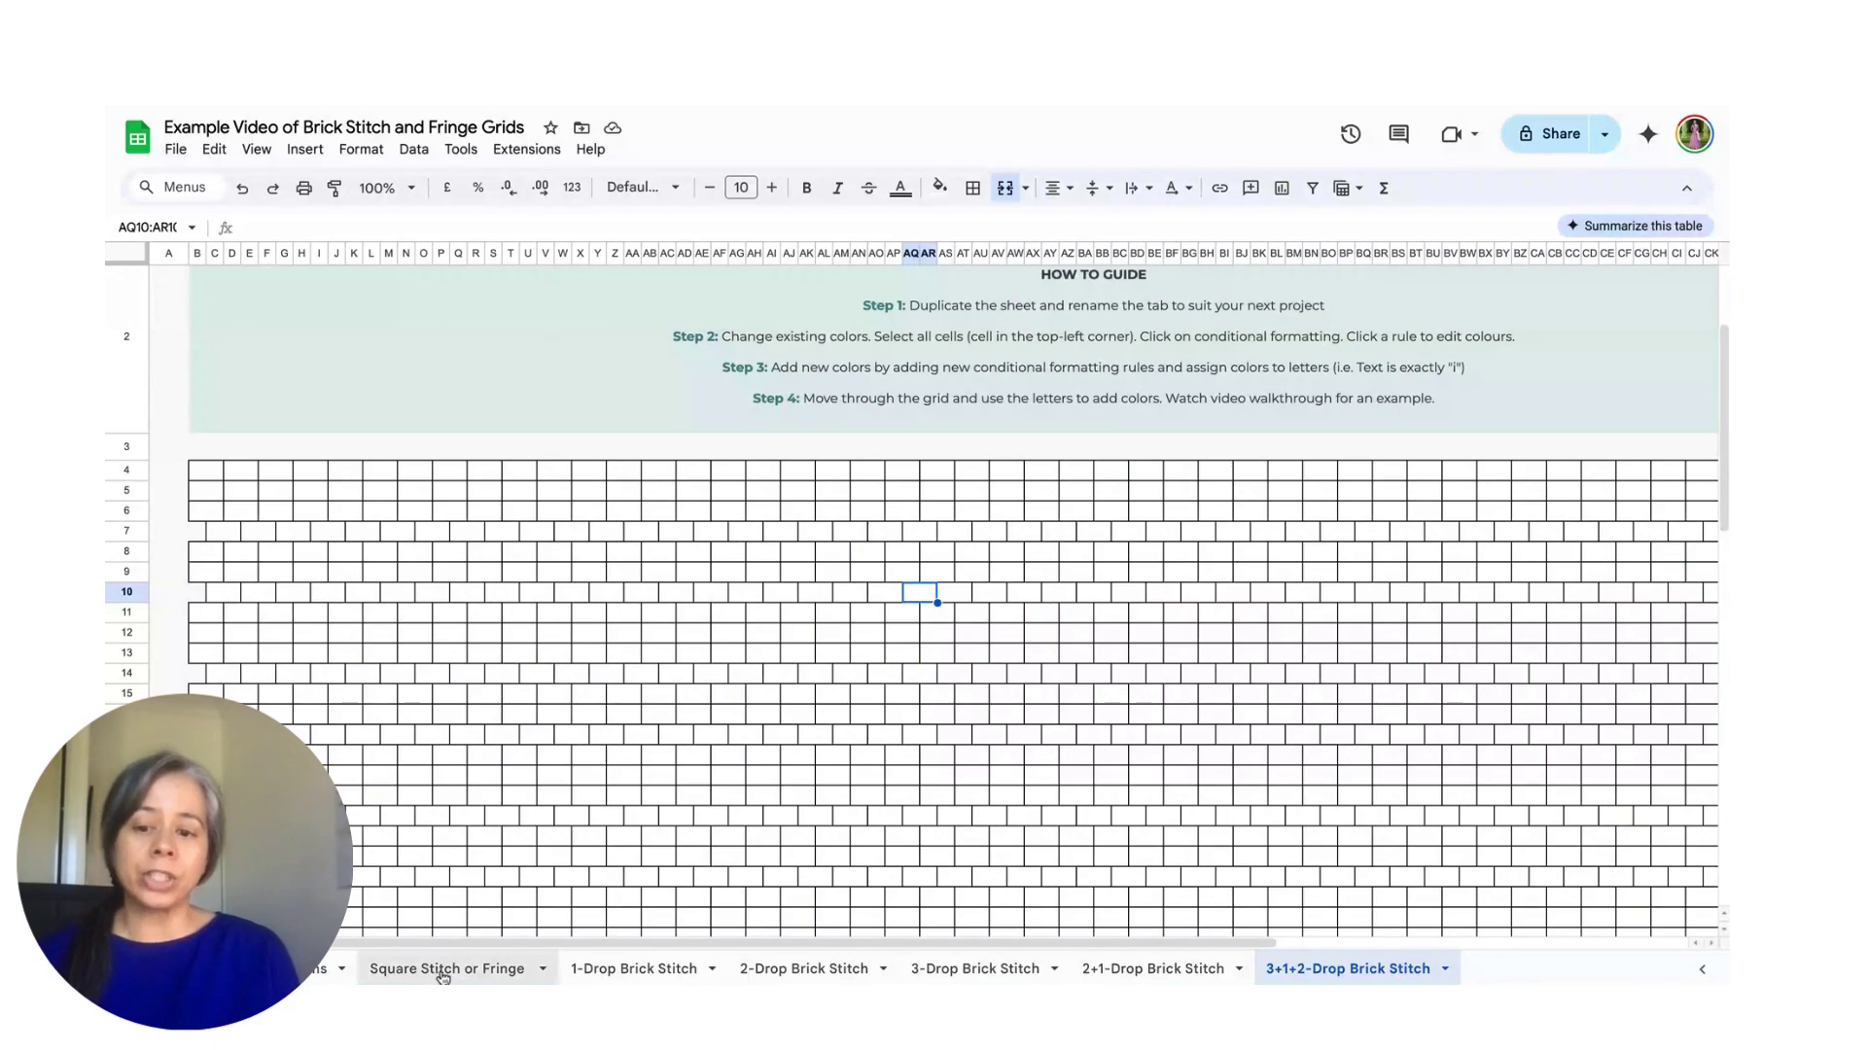
Step: Set the view zoom to 90% on the Square Stitch or Fringe sheet
click(443, 969)
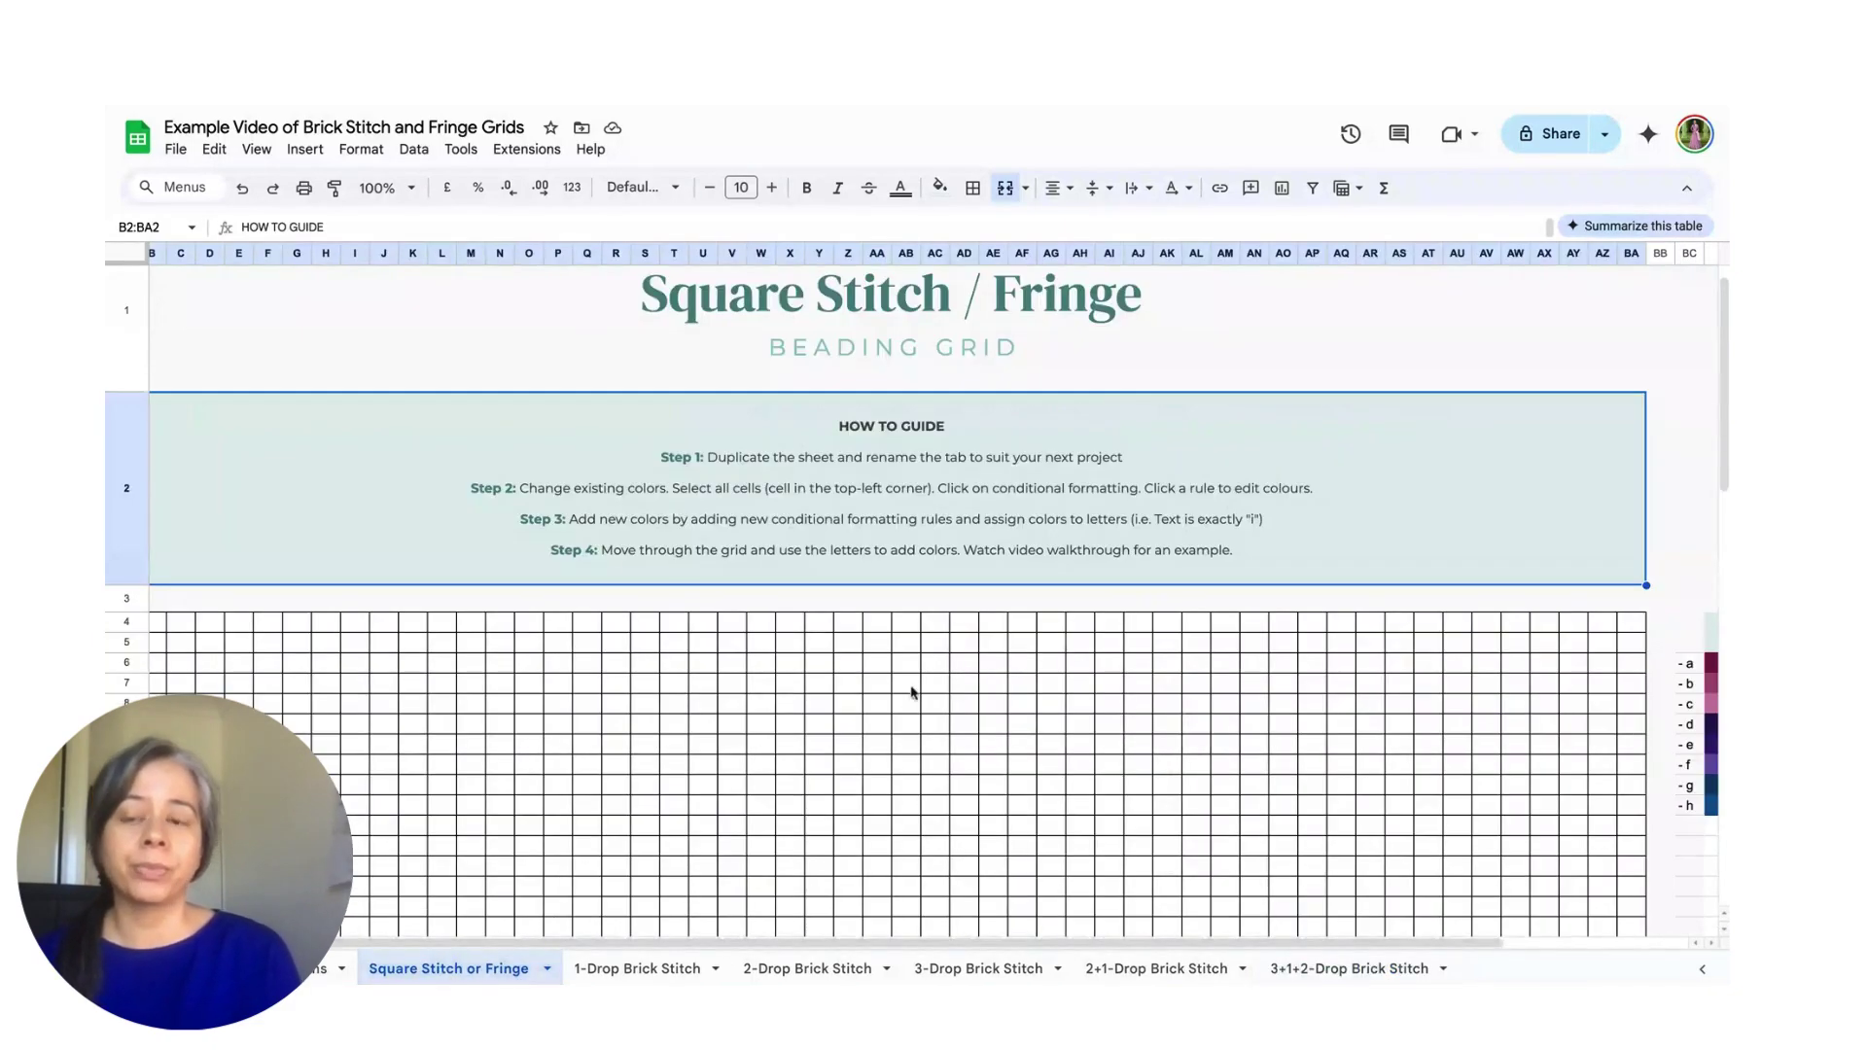
scroll(901, 696, left, 1)
scroll(901, 694, up, 1)
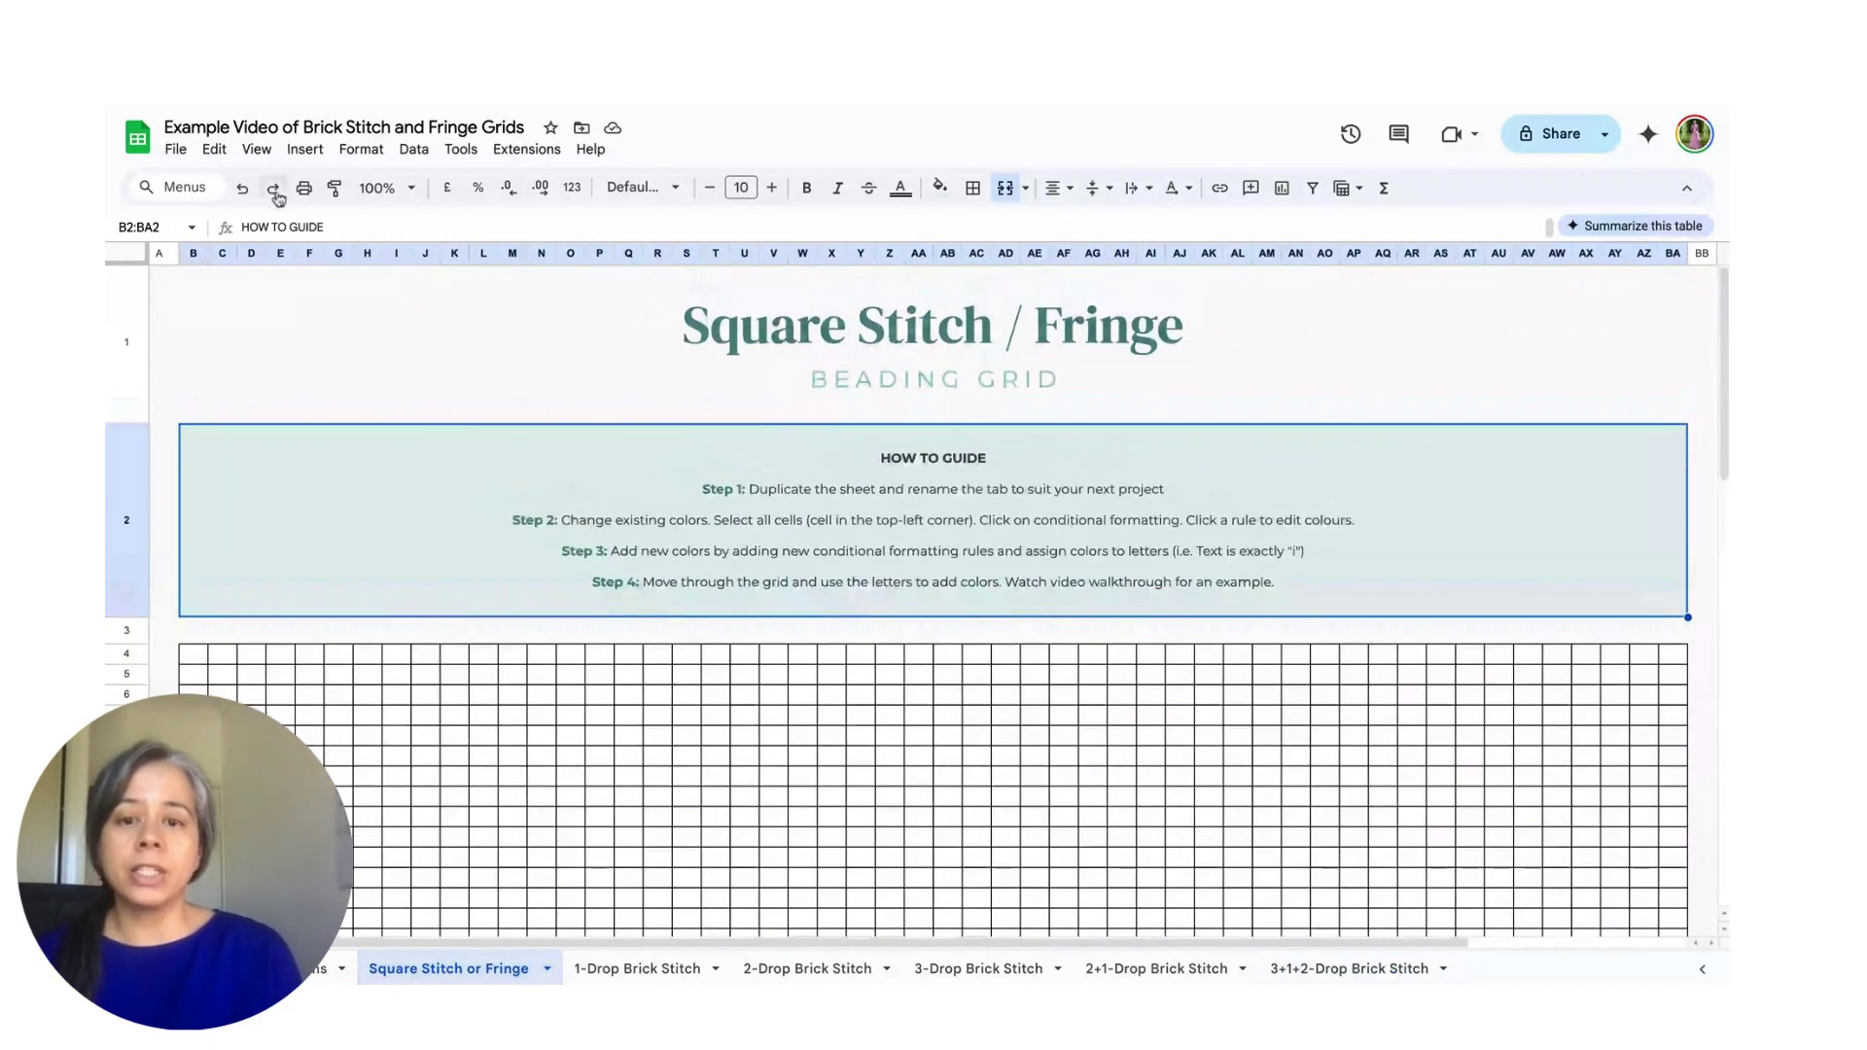
click(410, 195)
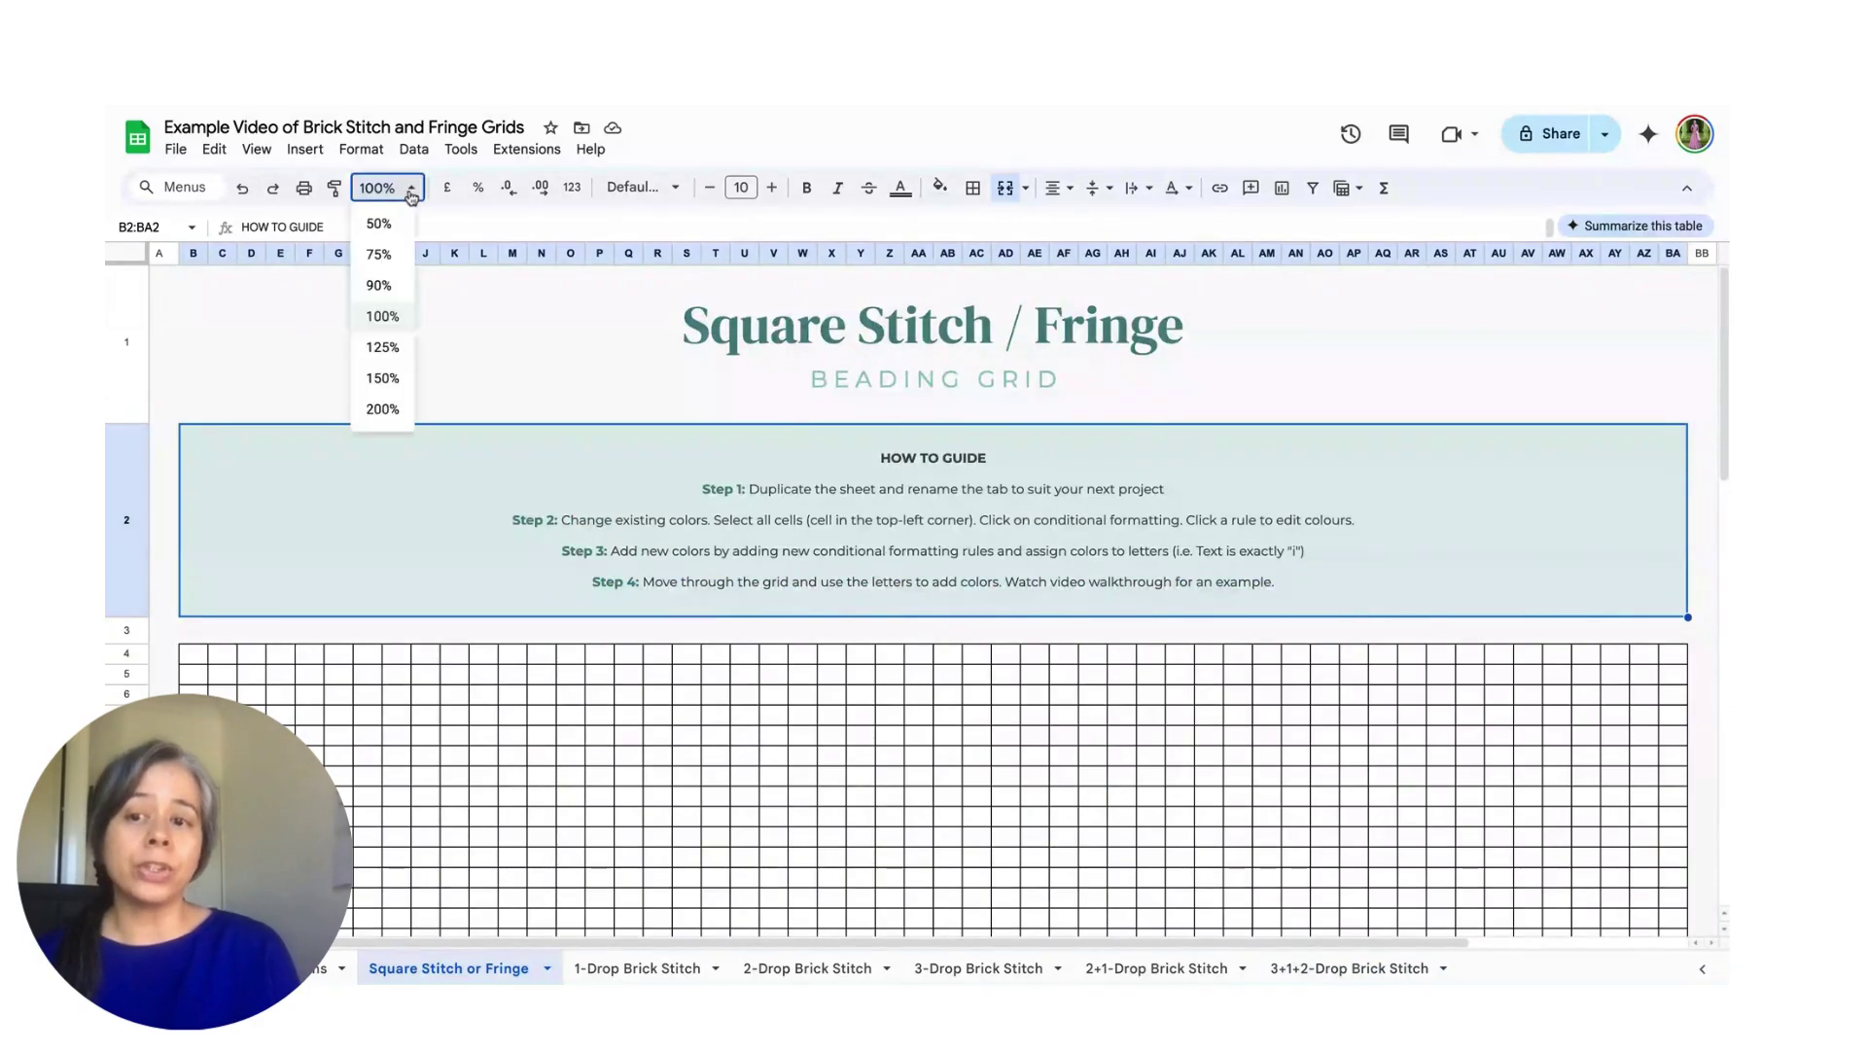
click(379, 285)
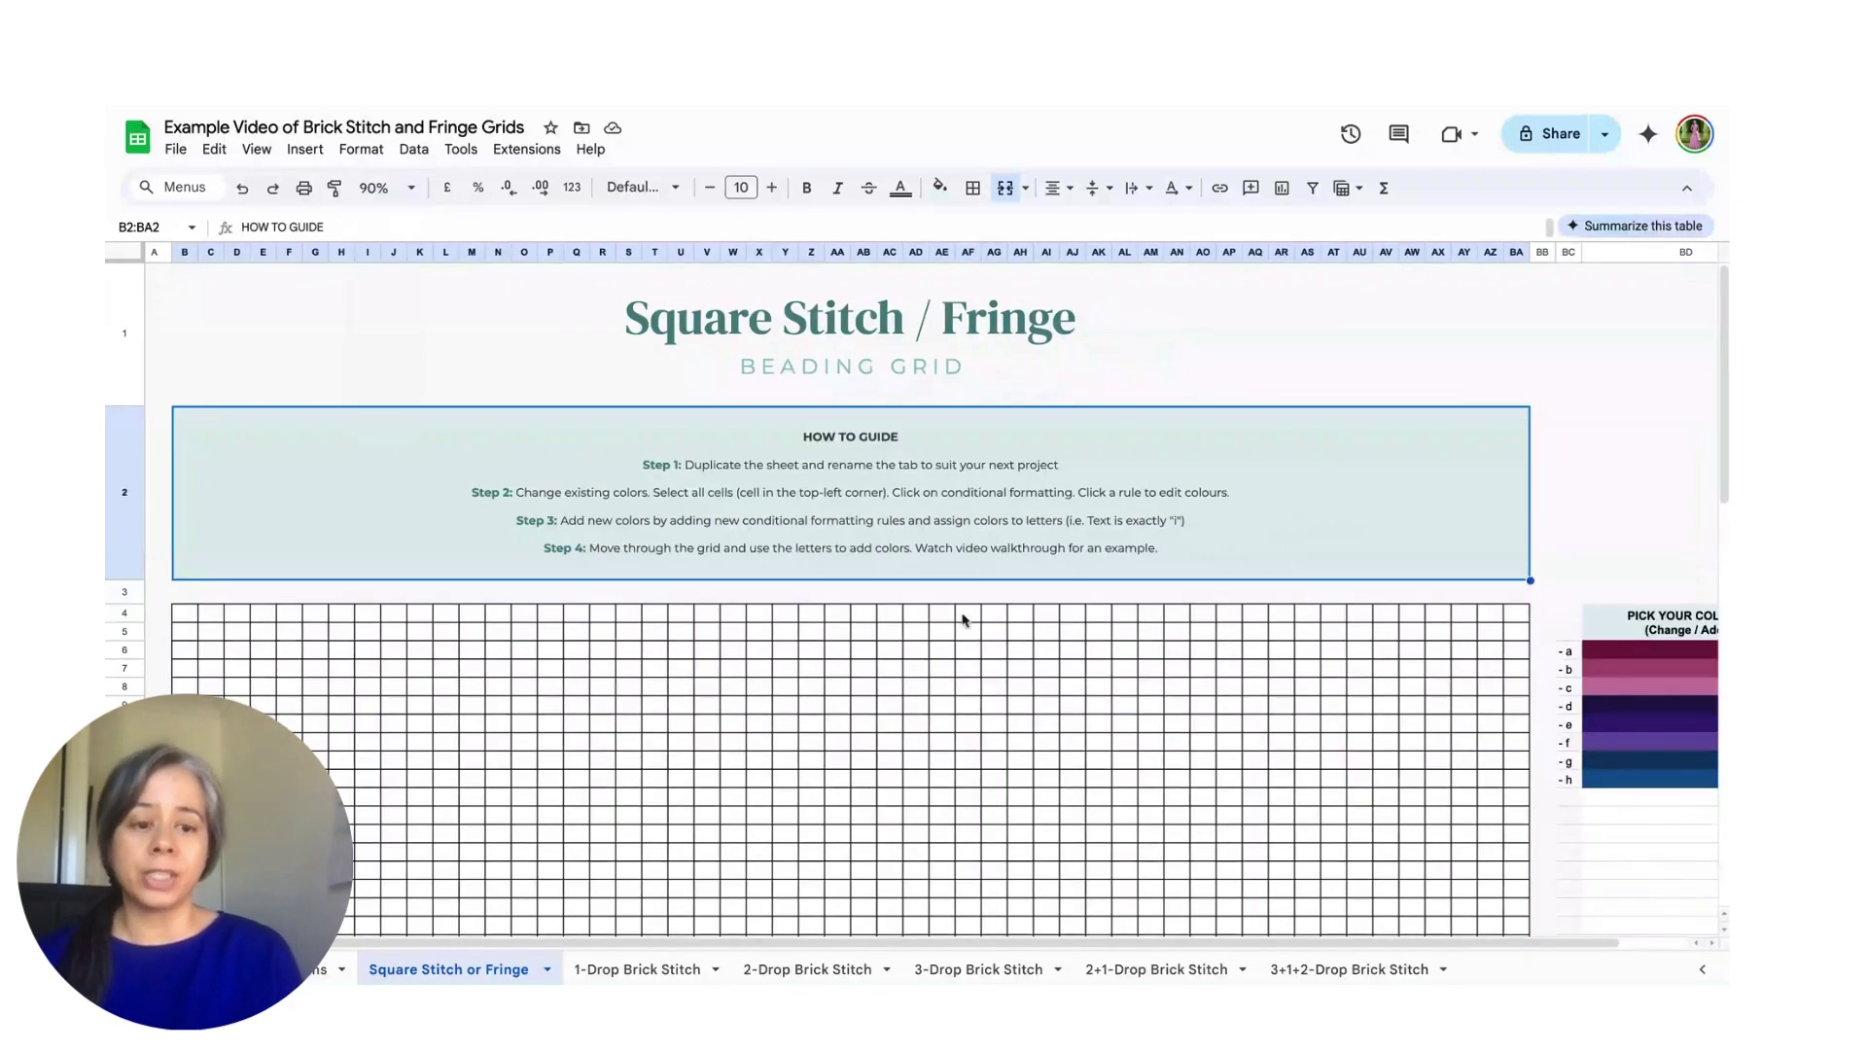
Step: Duplicate the Square Stitch or Fringe sheet within the same spreadsheet
scroll(1125, 716, right, 3)
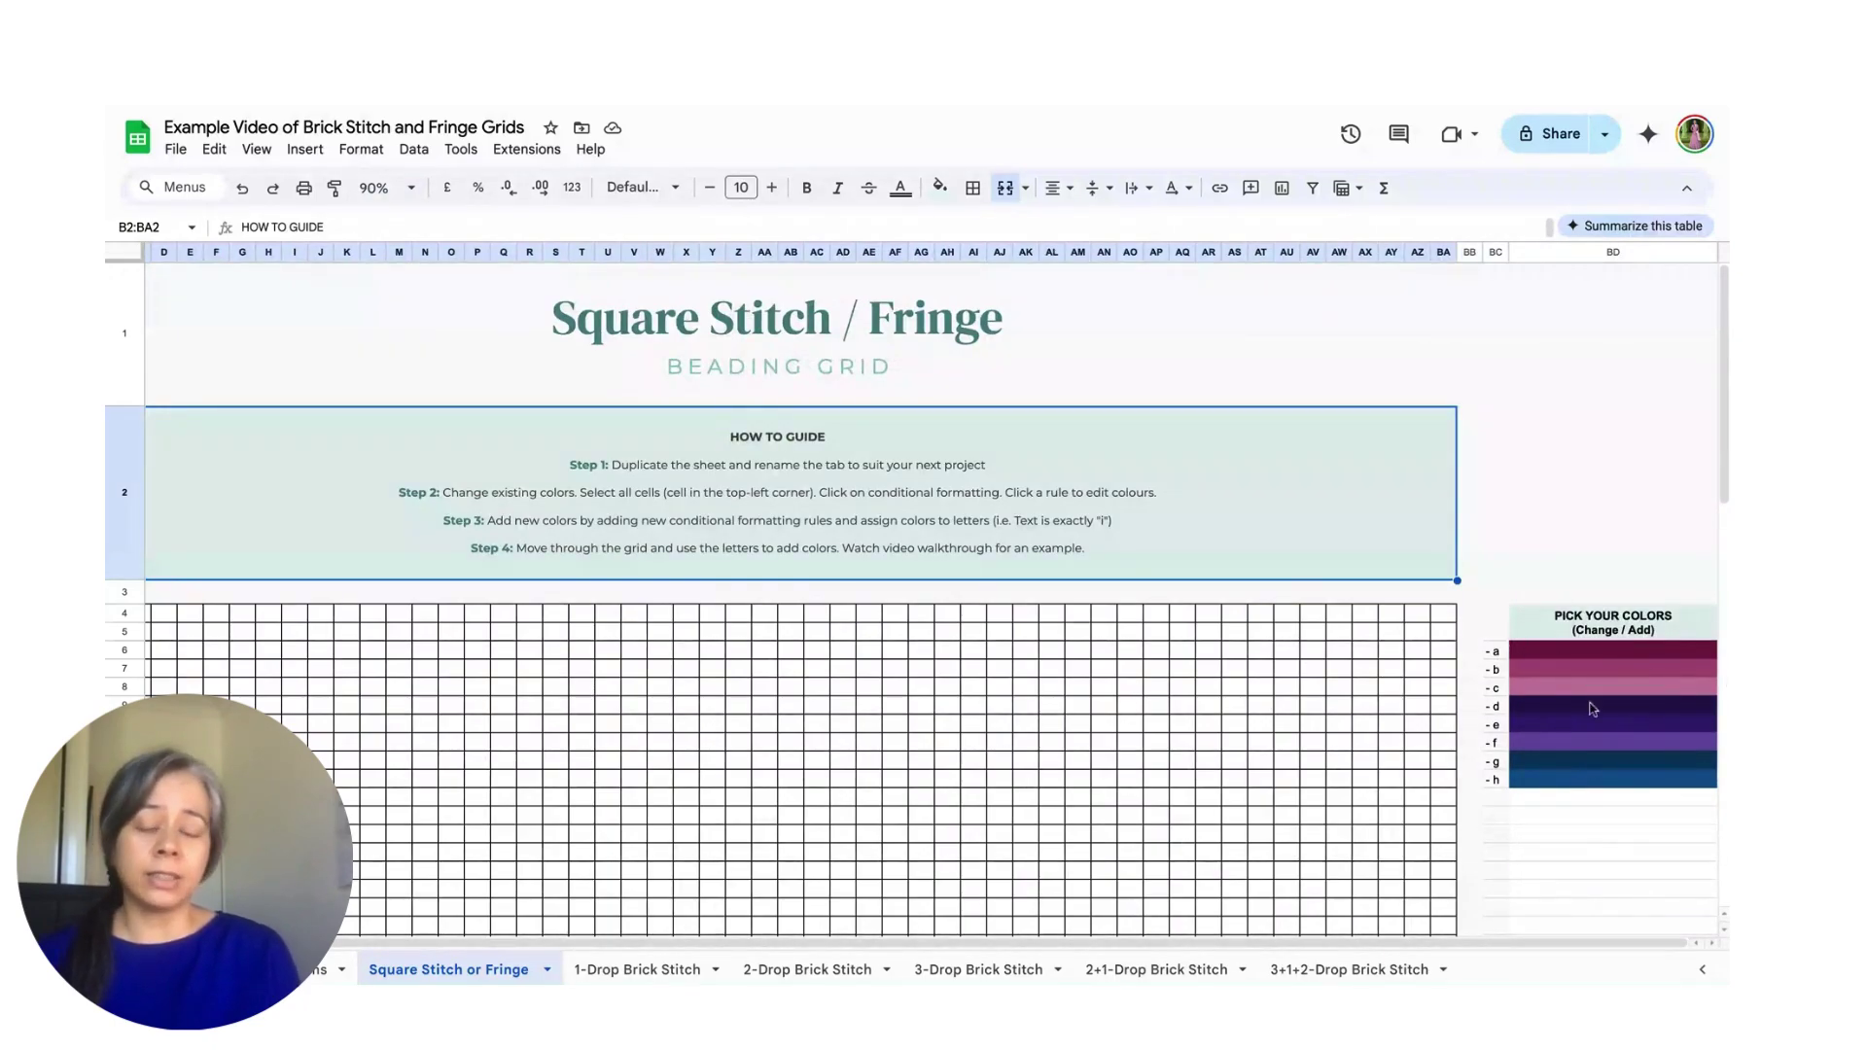
scroll(1415, 739, down, 2)
scroll(1415, 739, down, 1)
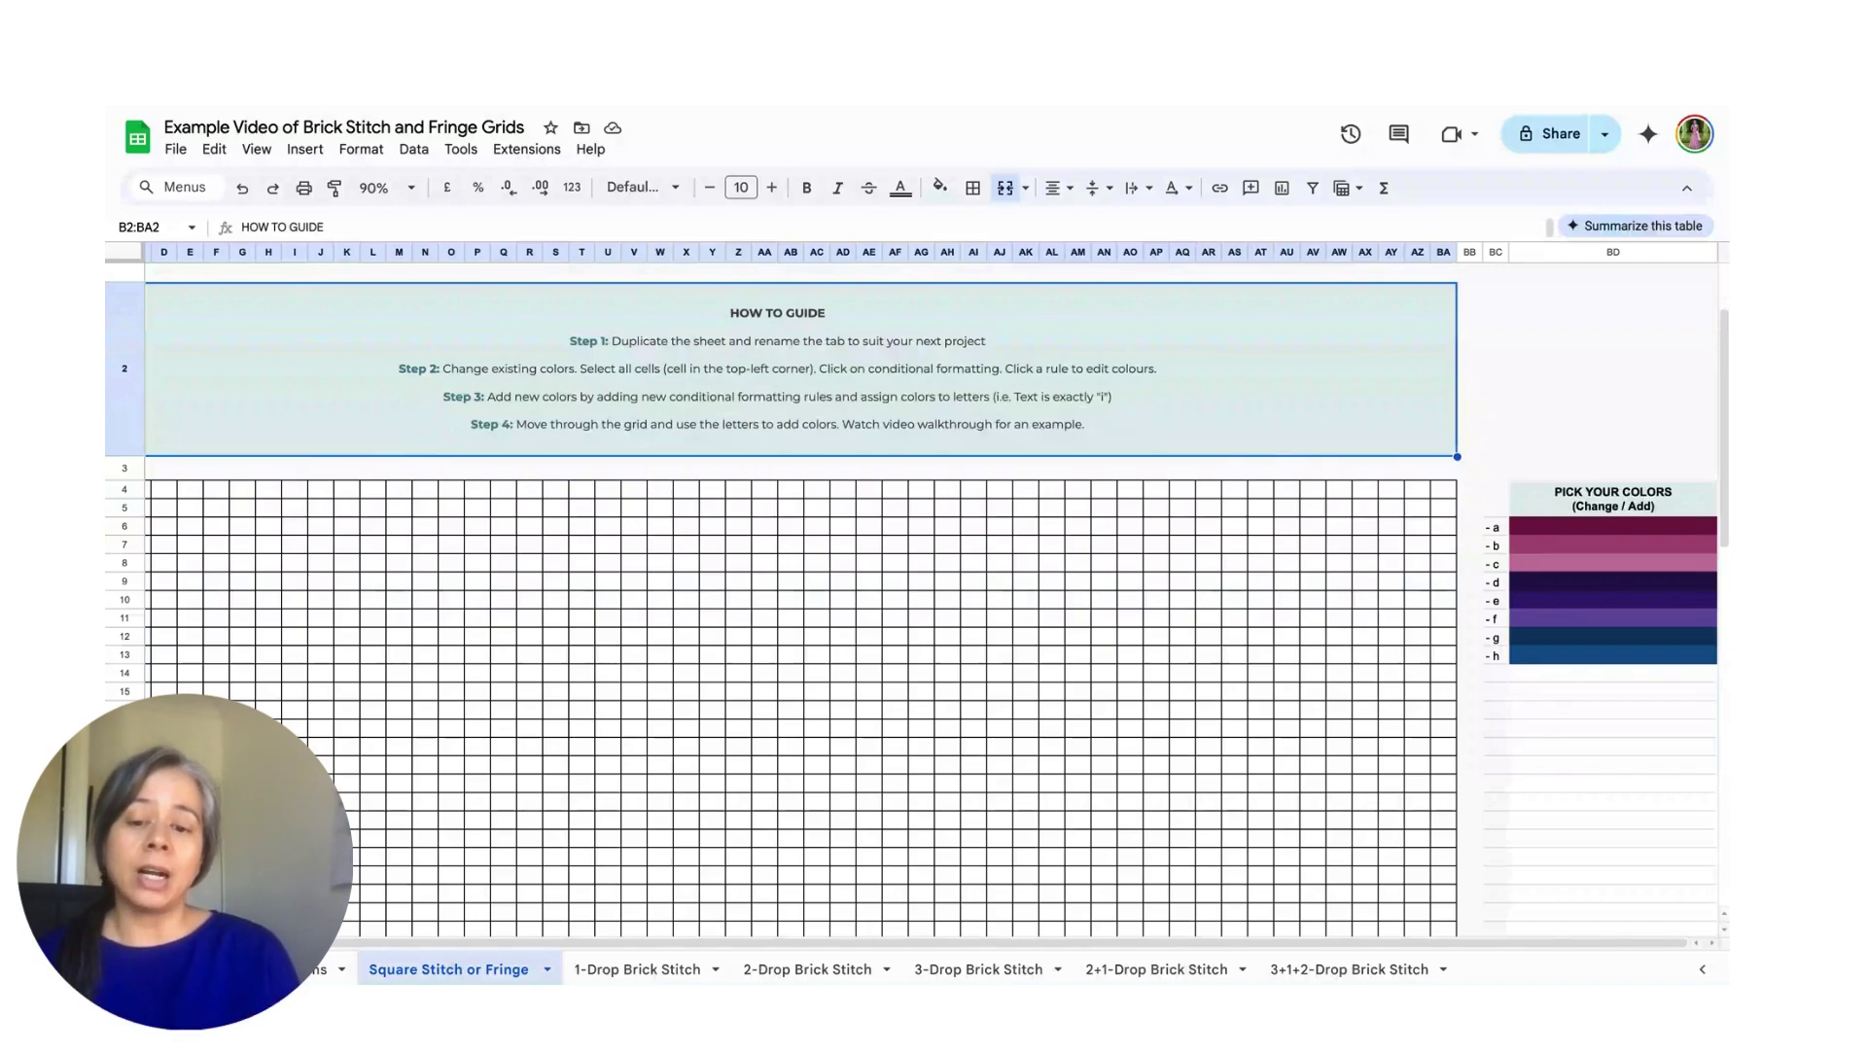
right_click(496, 971)
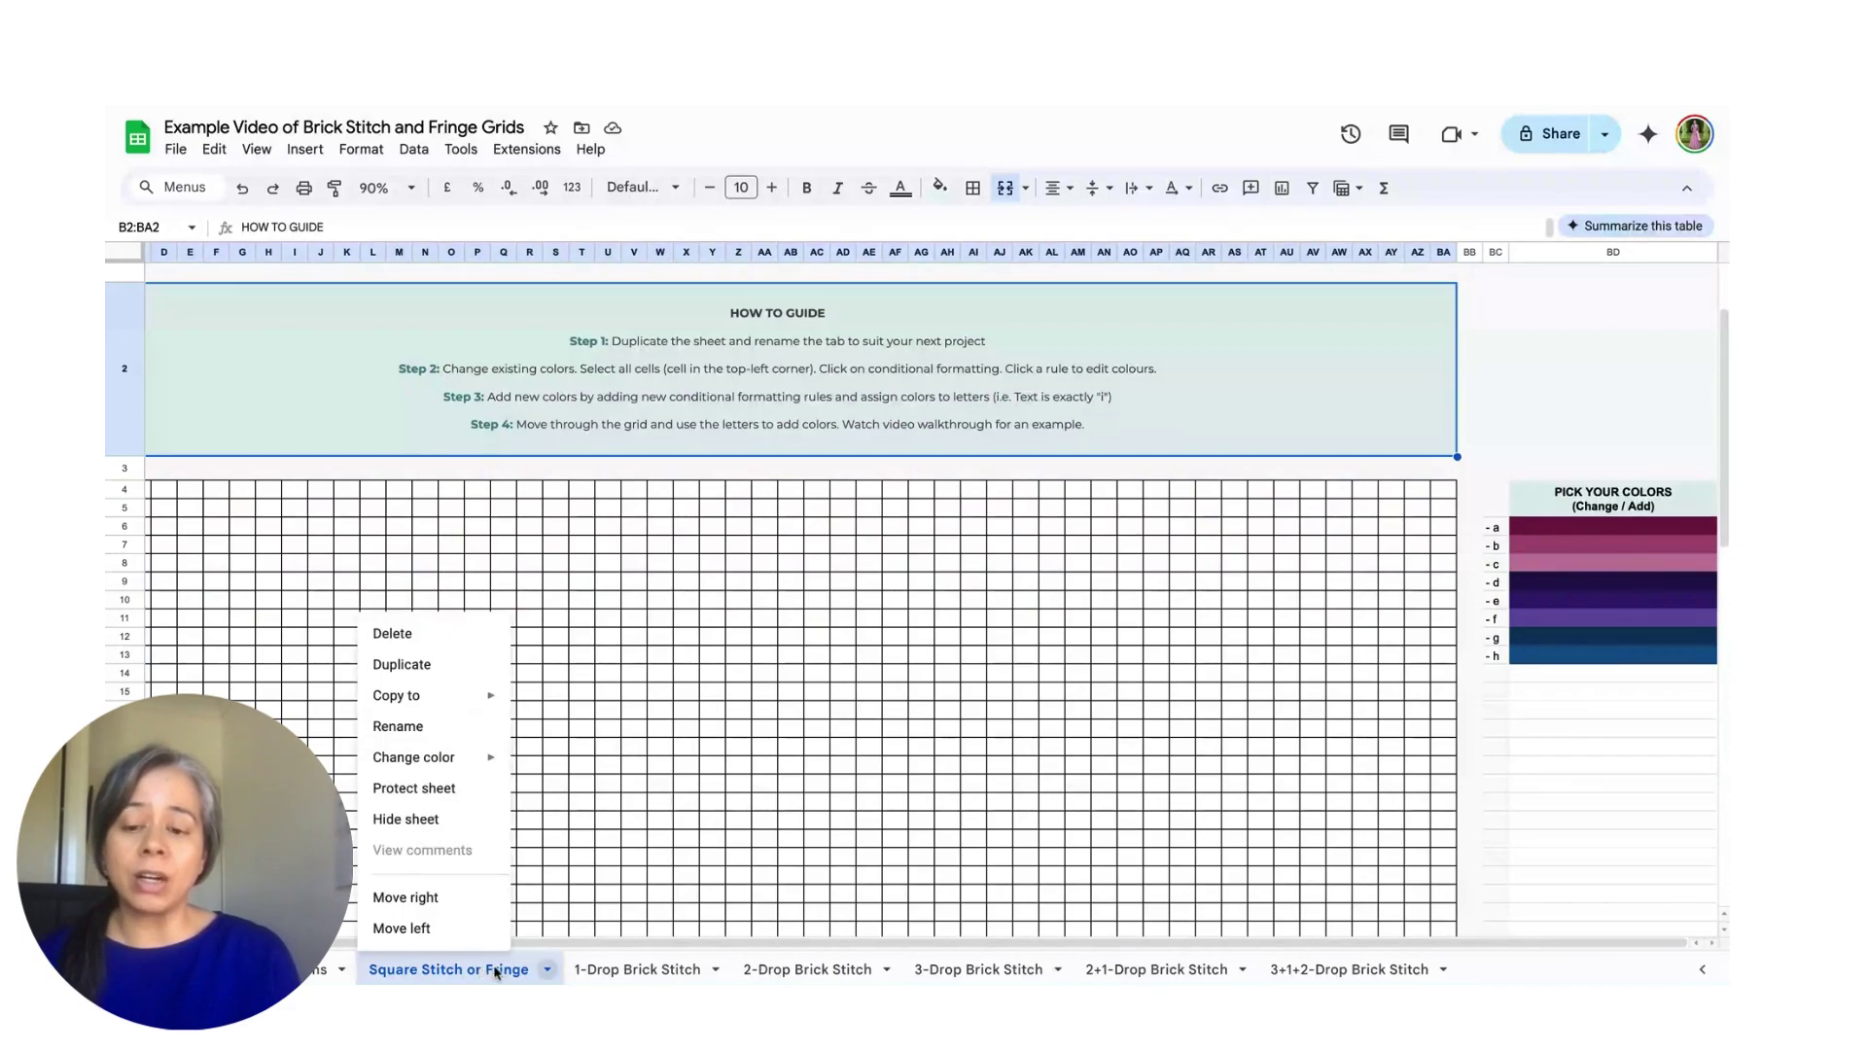
click(426, 670)
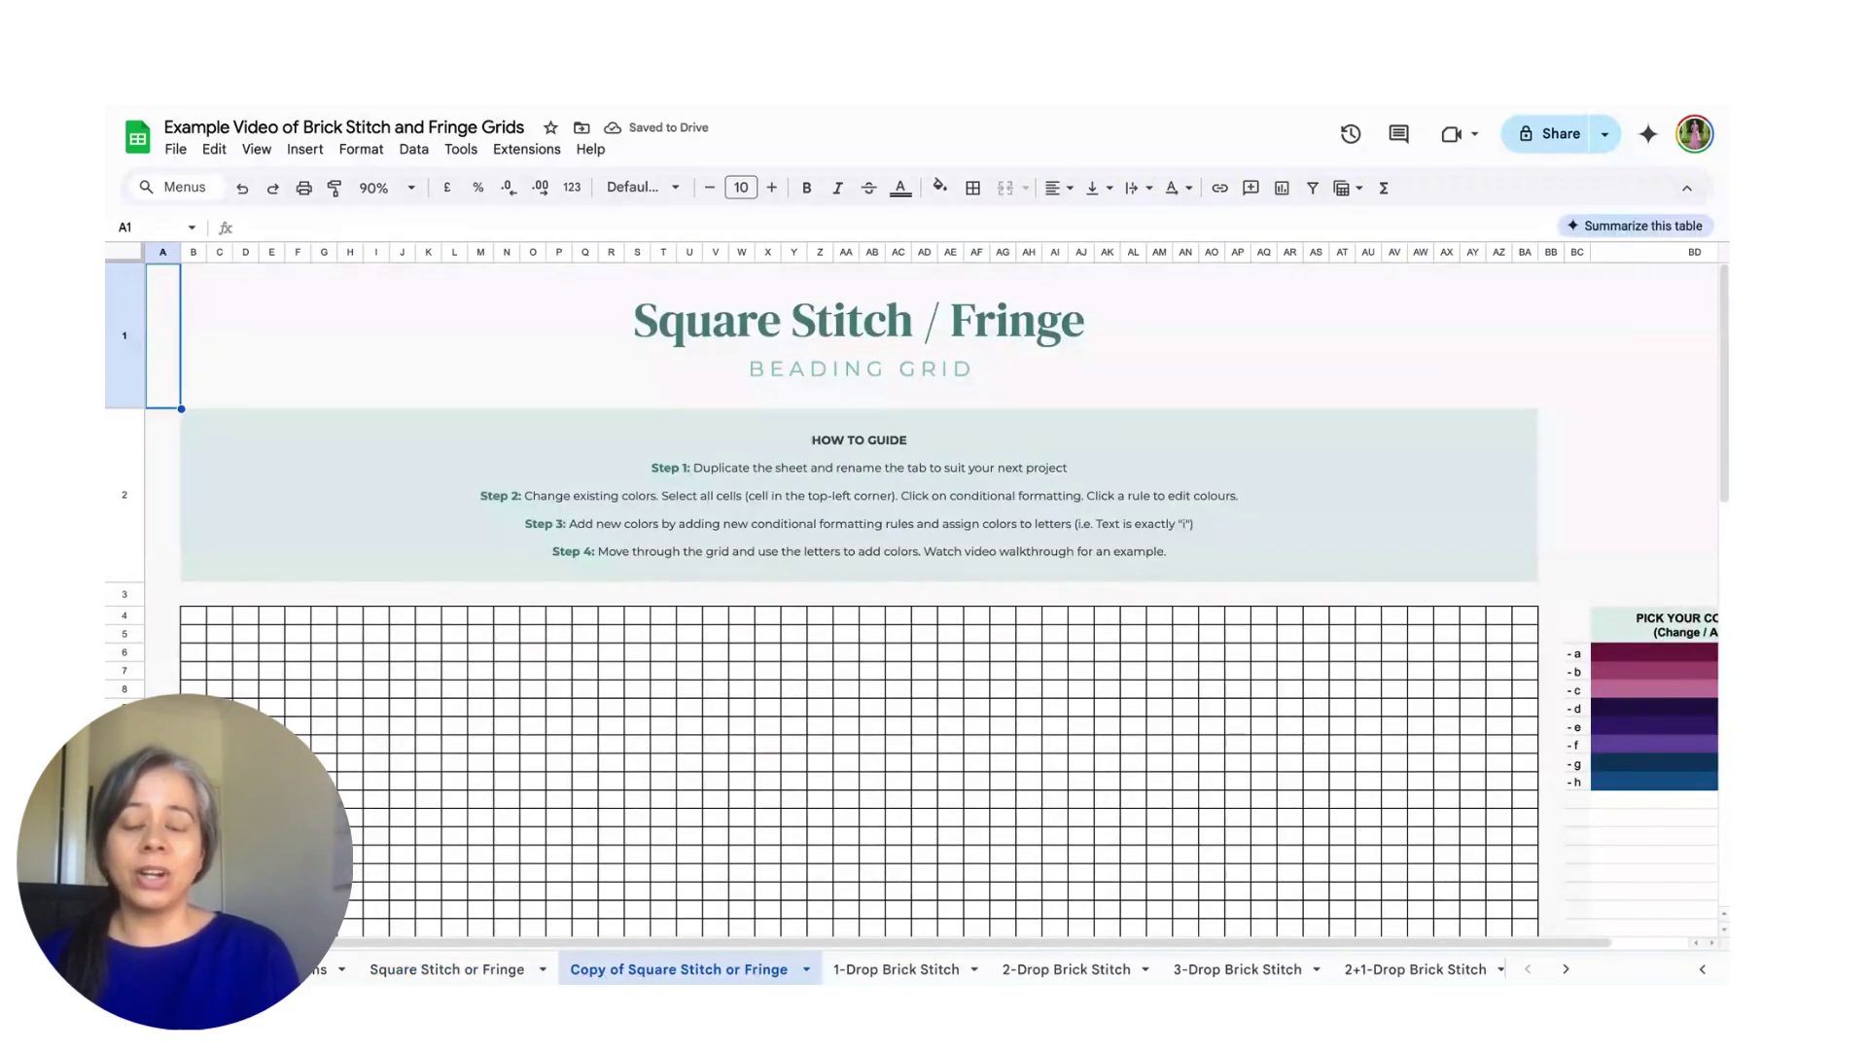
Step: Rename the duplicated sheet as "Earrings for" followed by the recipient's first name
double_click(651, 973)
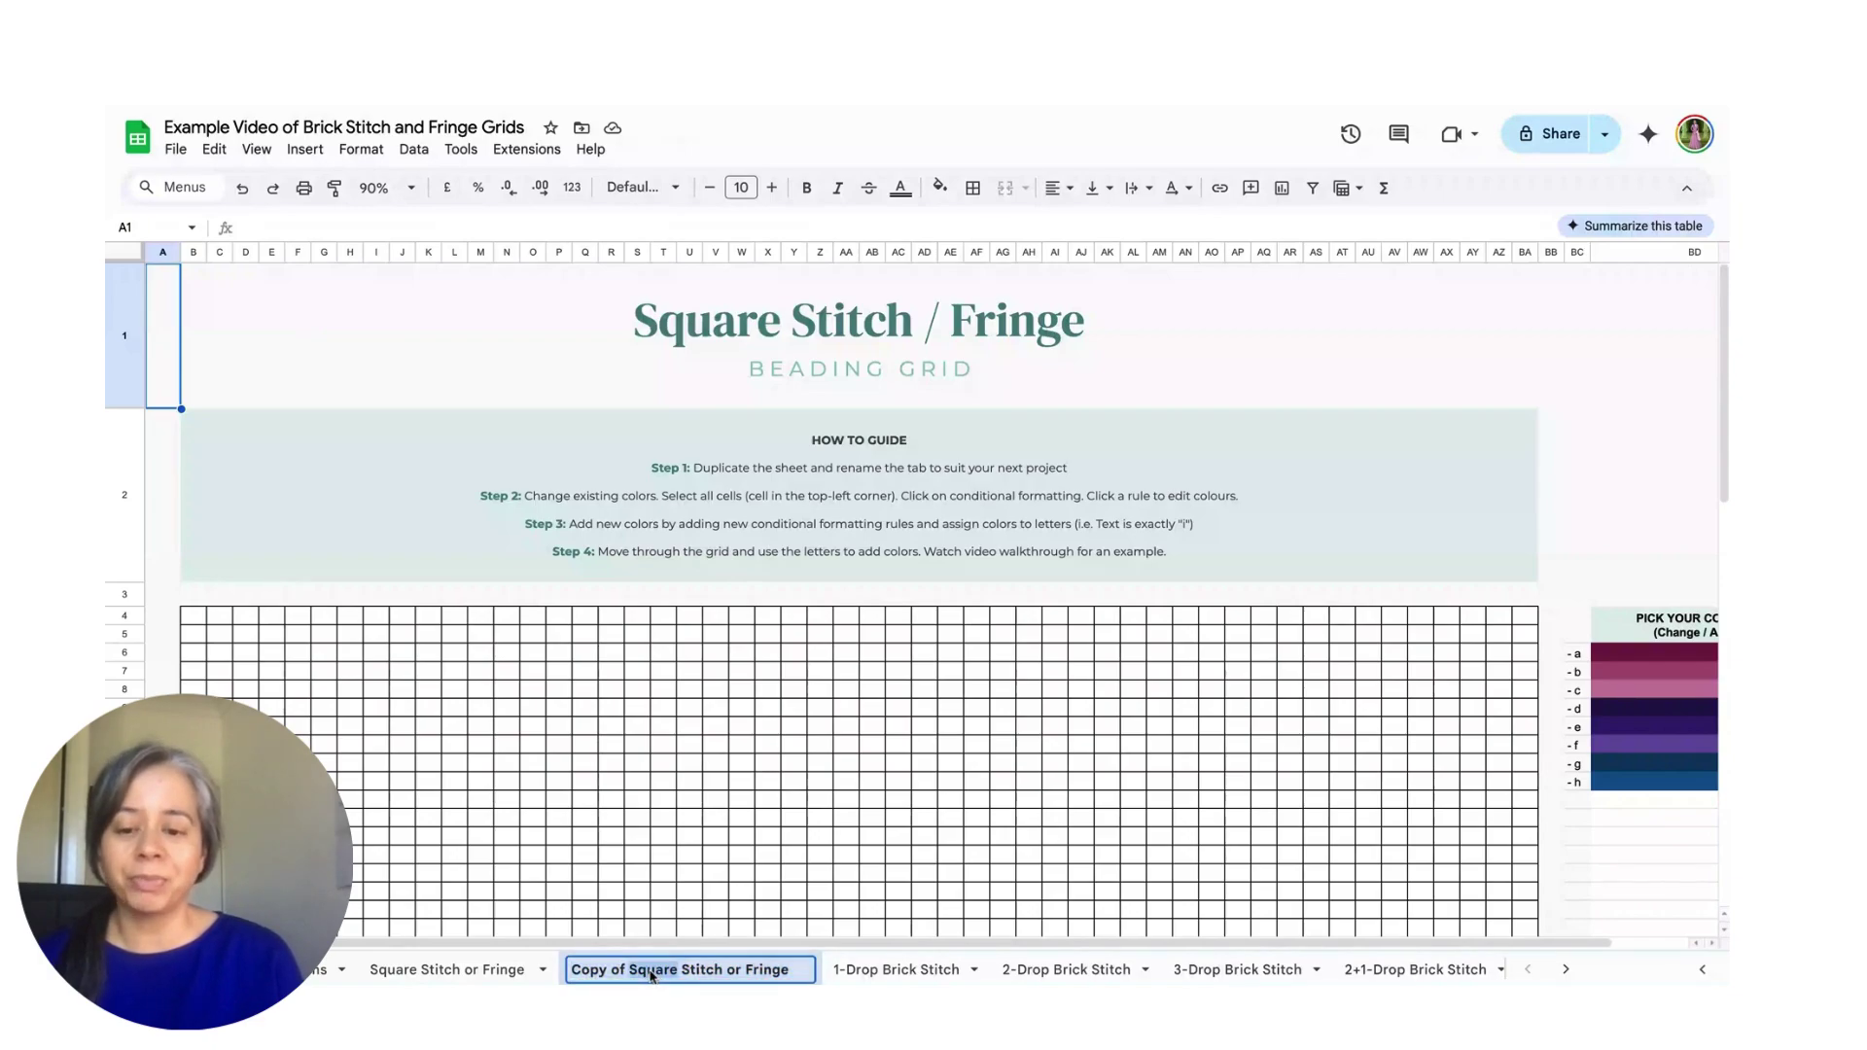
drag(795, 973, 572, 972)
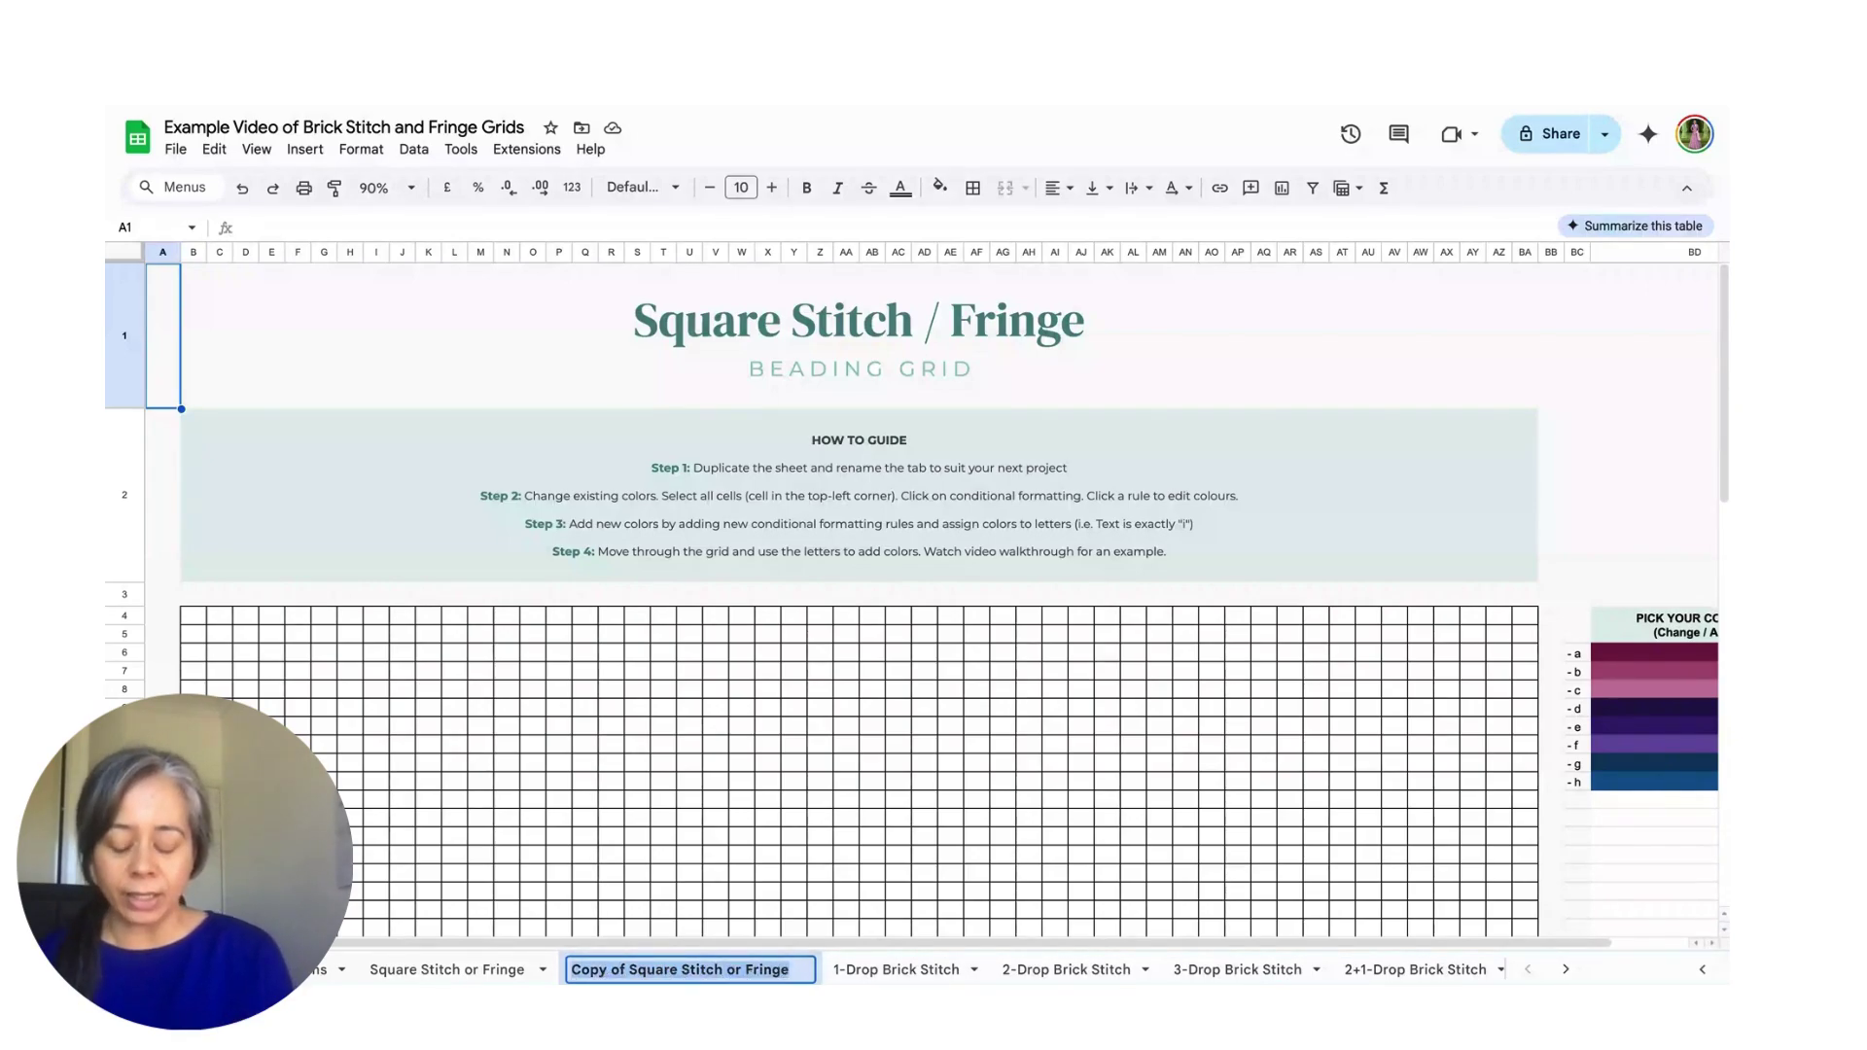
text(Earrings)
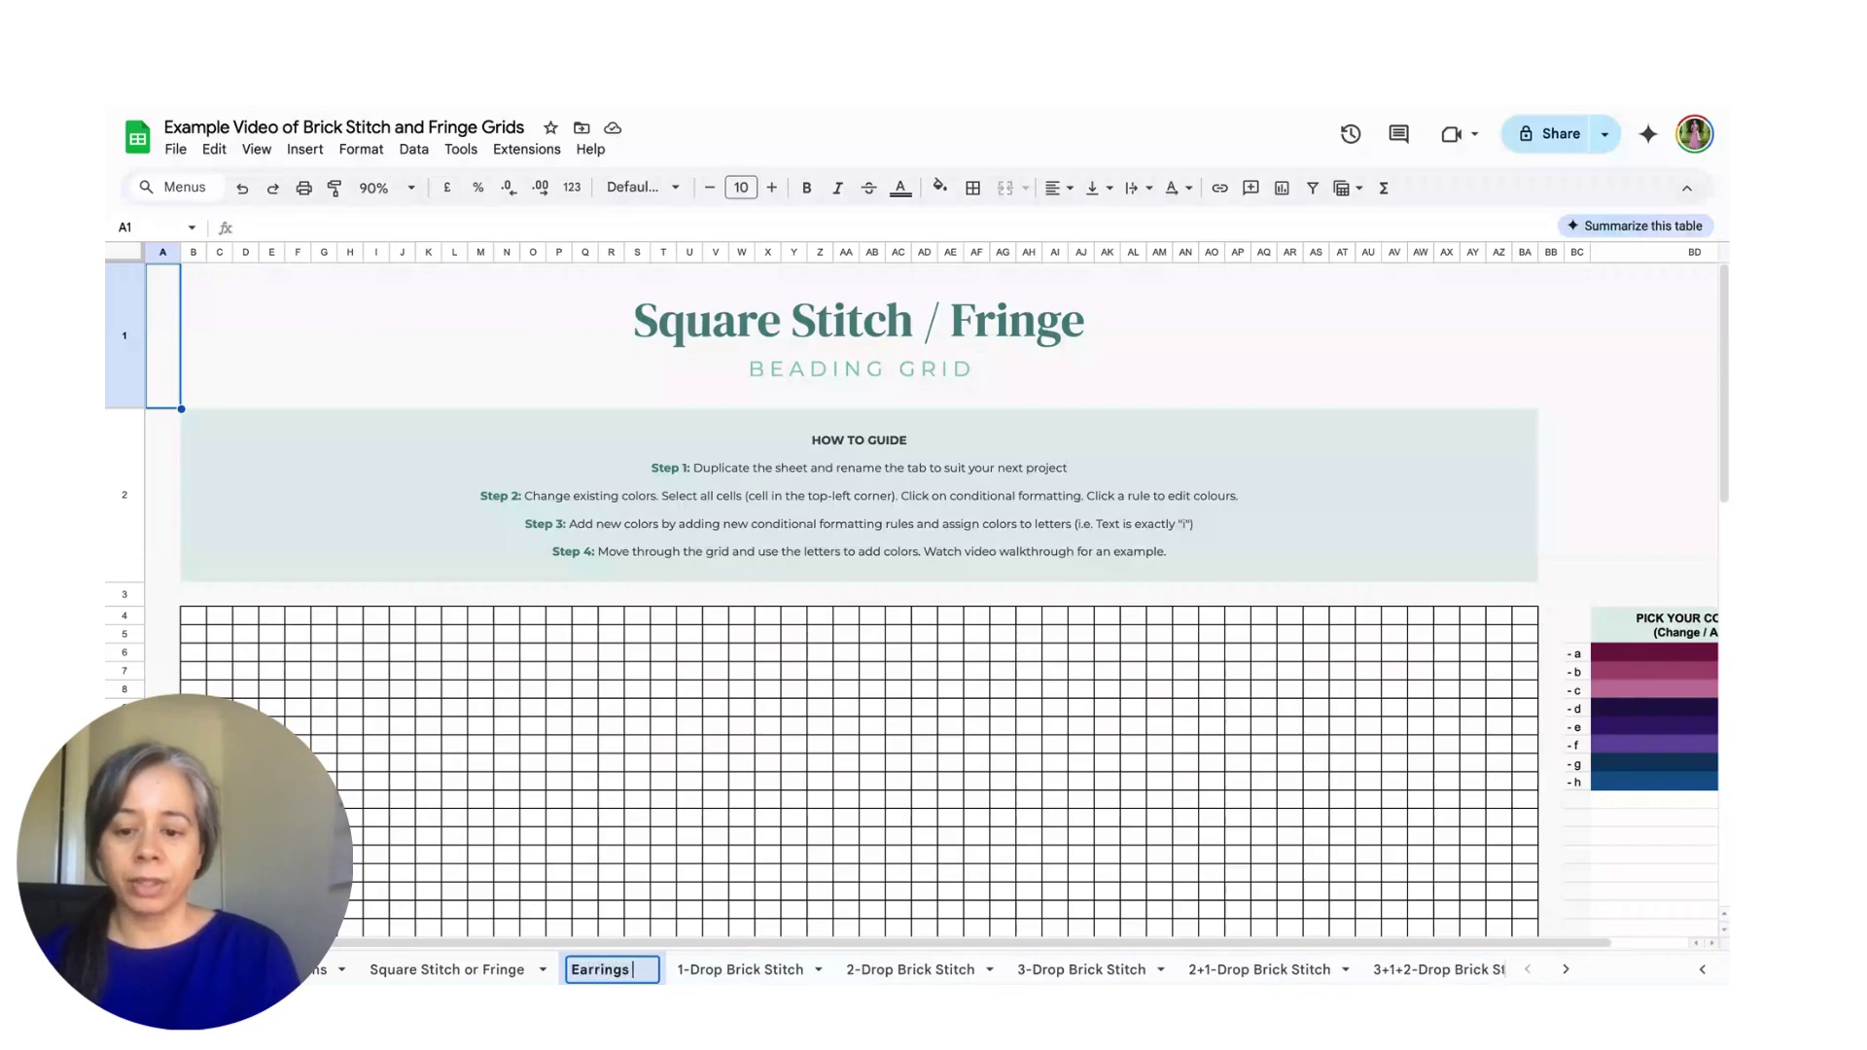
text( for Sue)
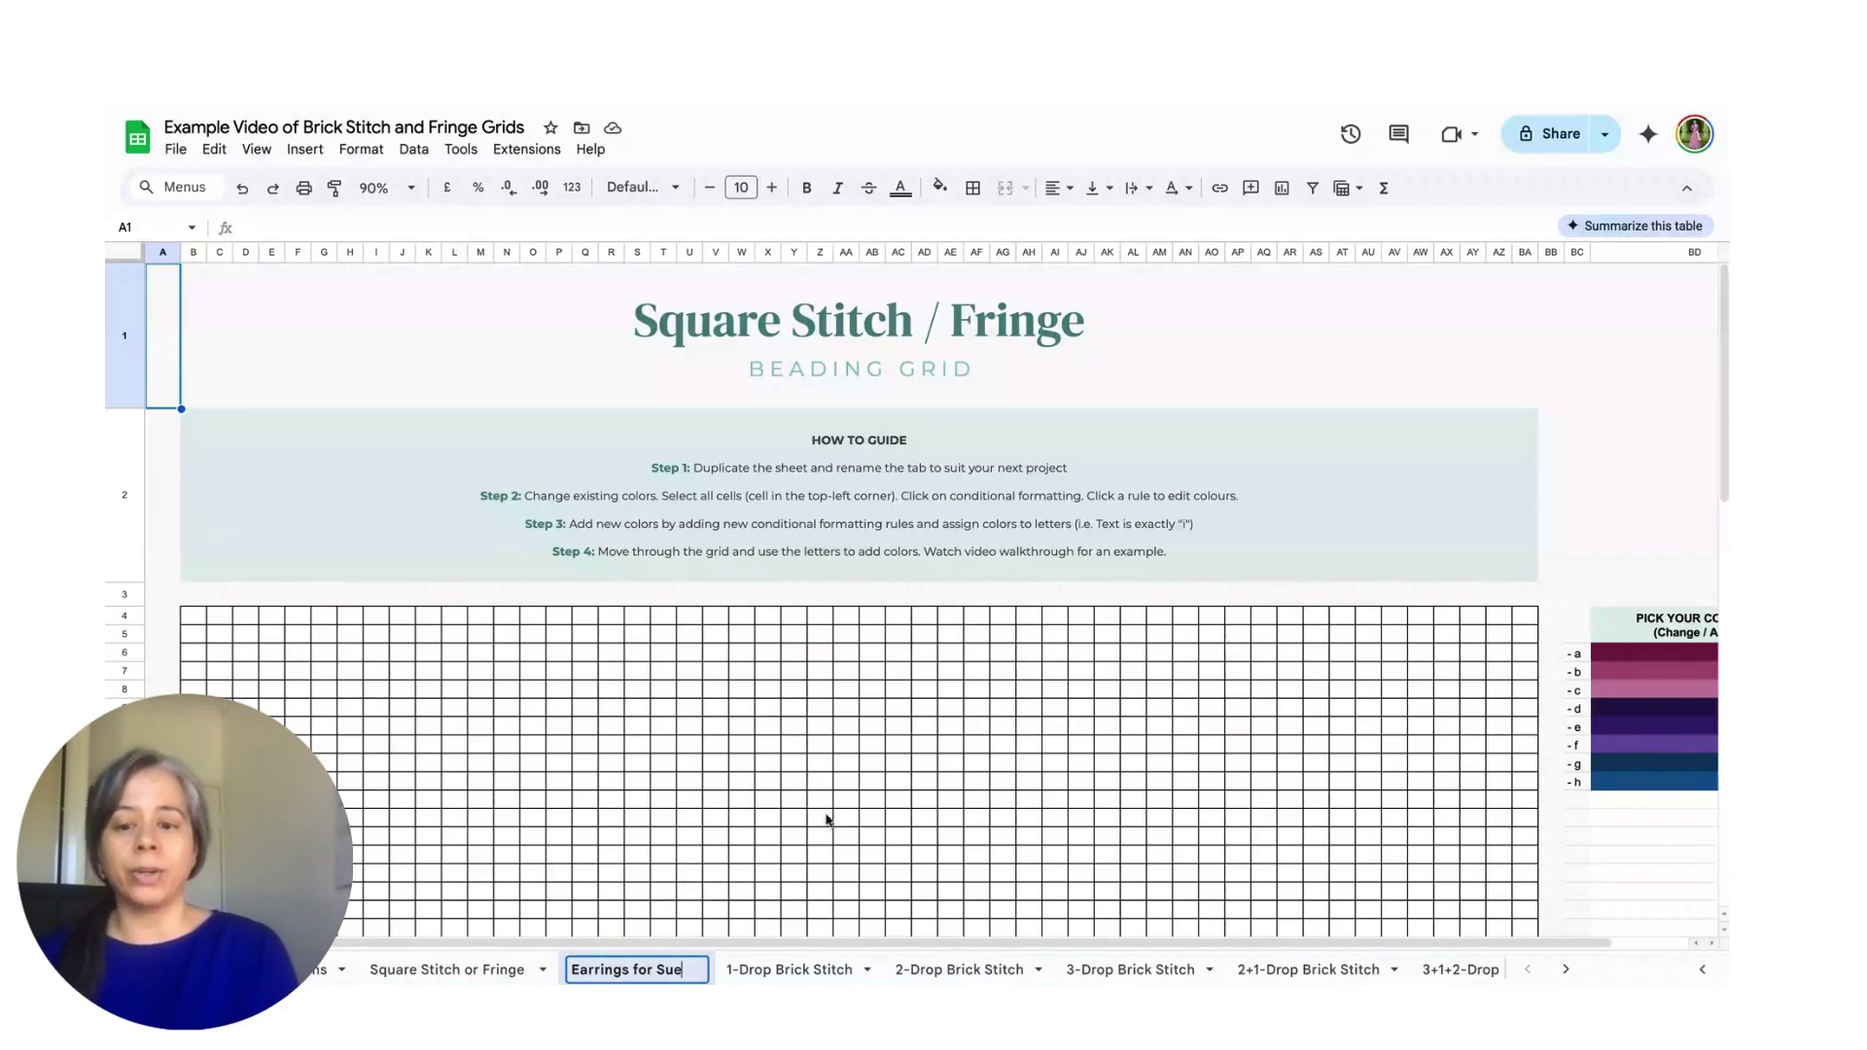
click(825, 820)
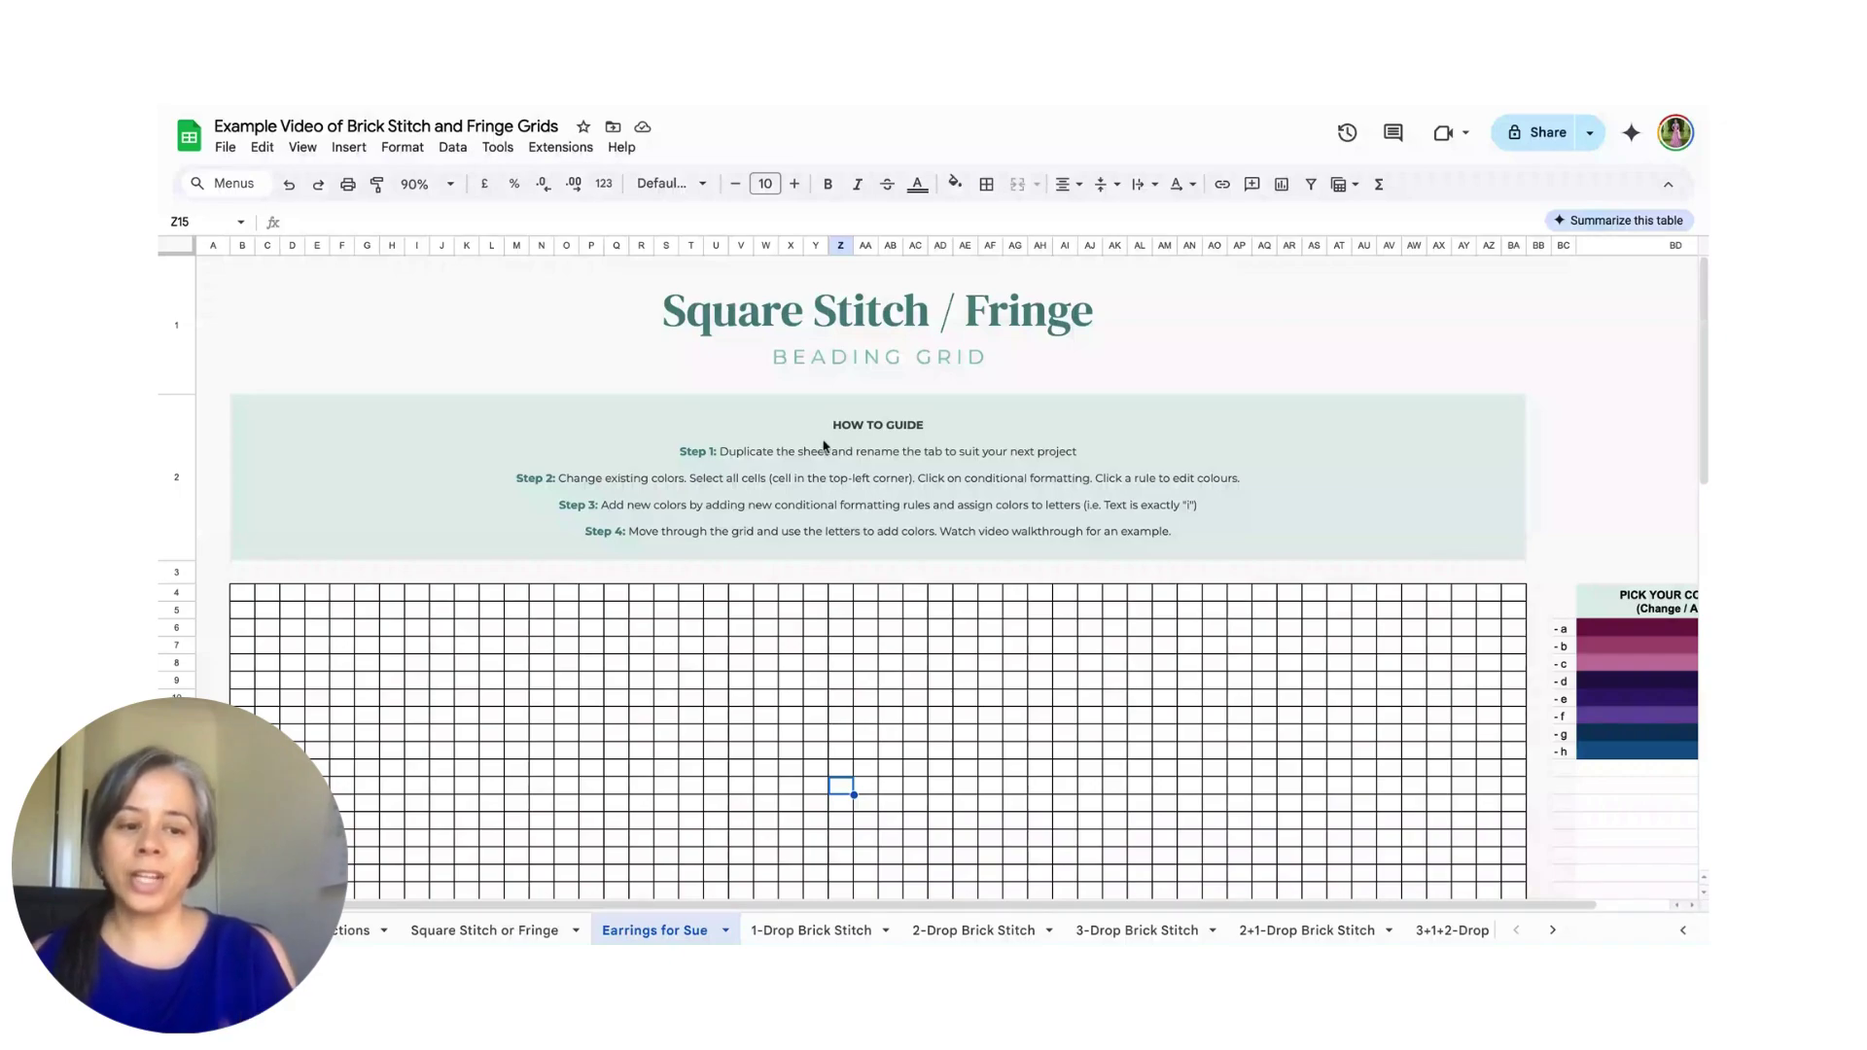
scroll(1459, 623, right, 2)
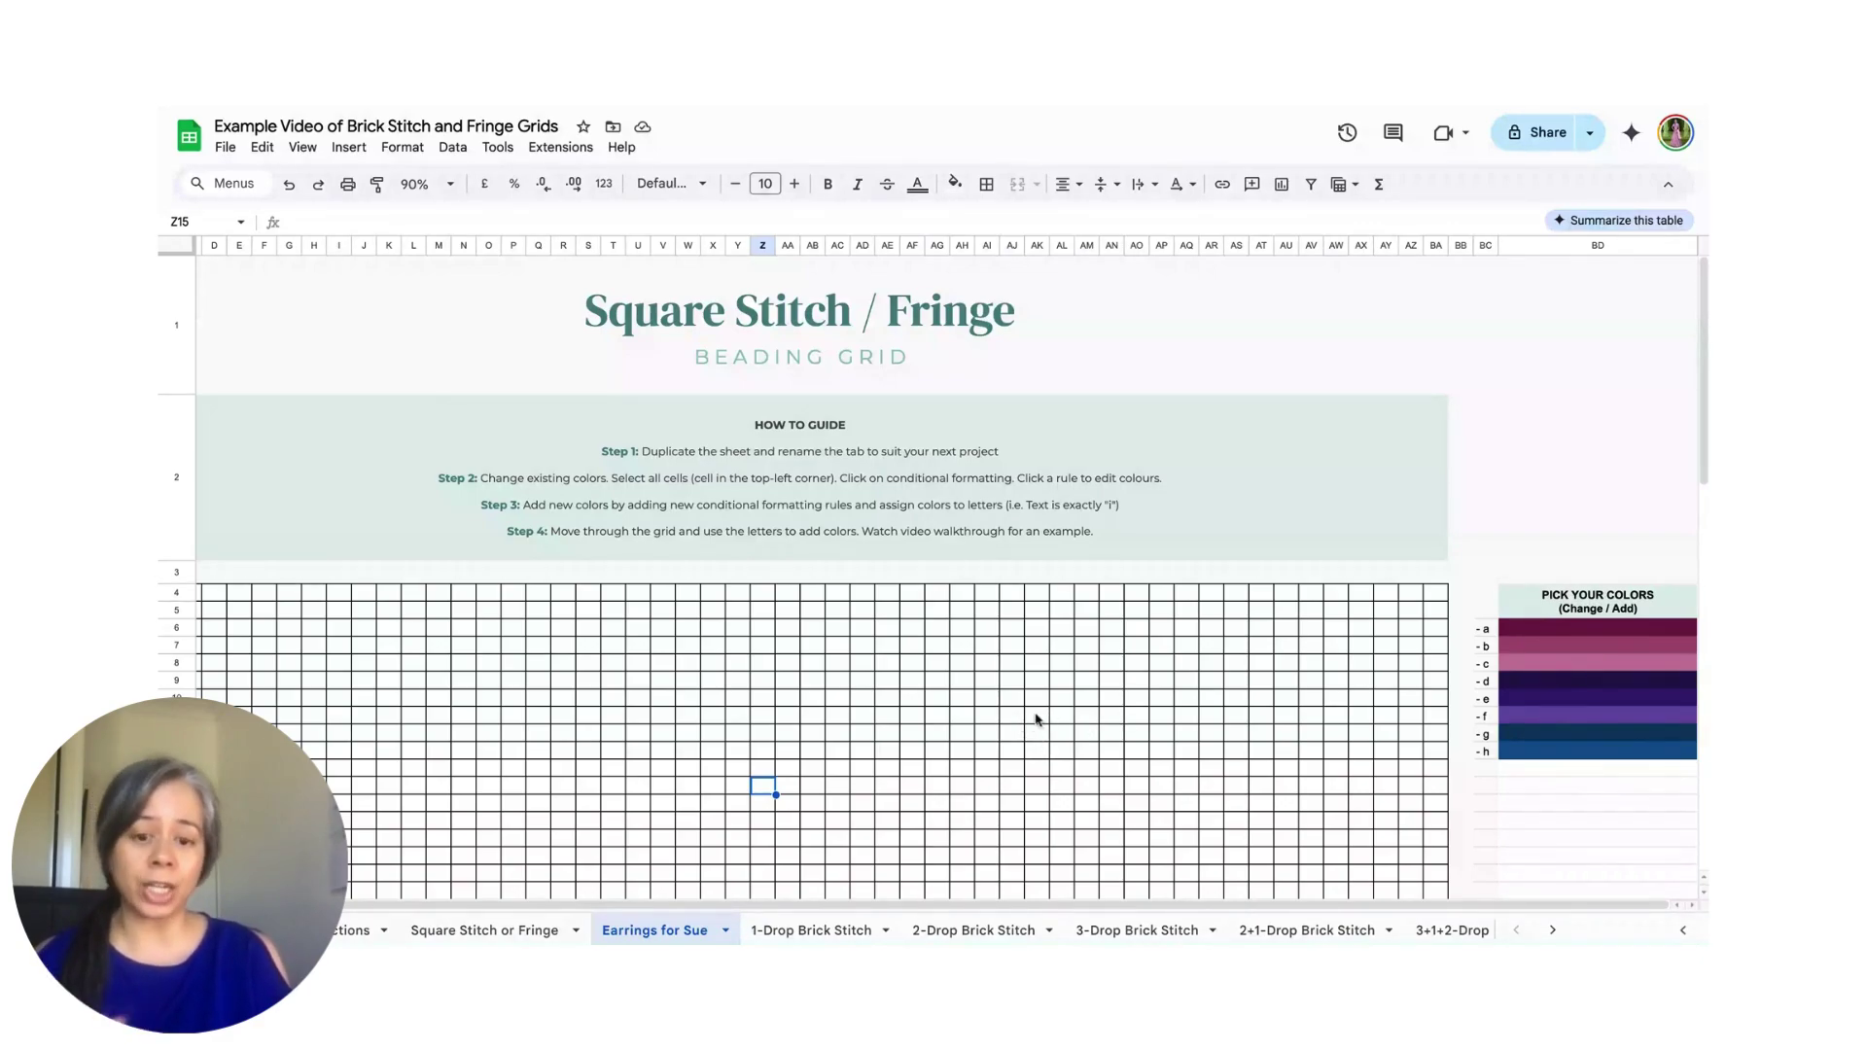
click(1036, 719)
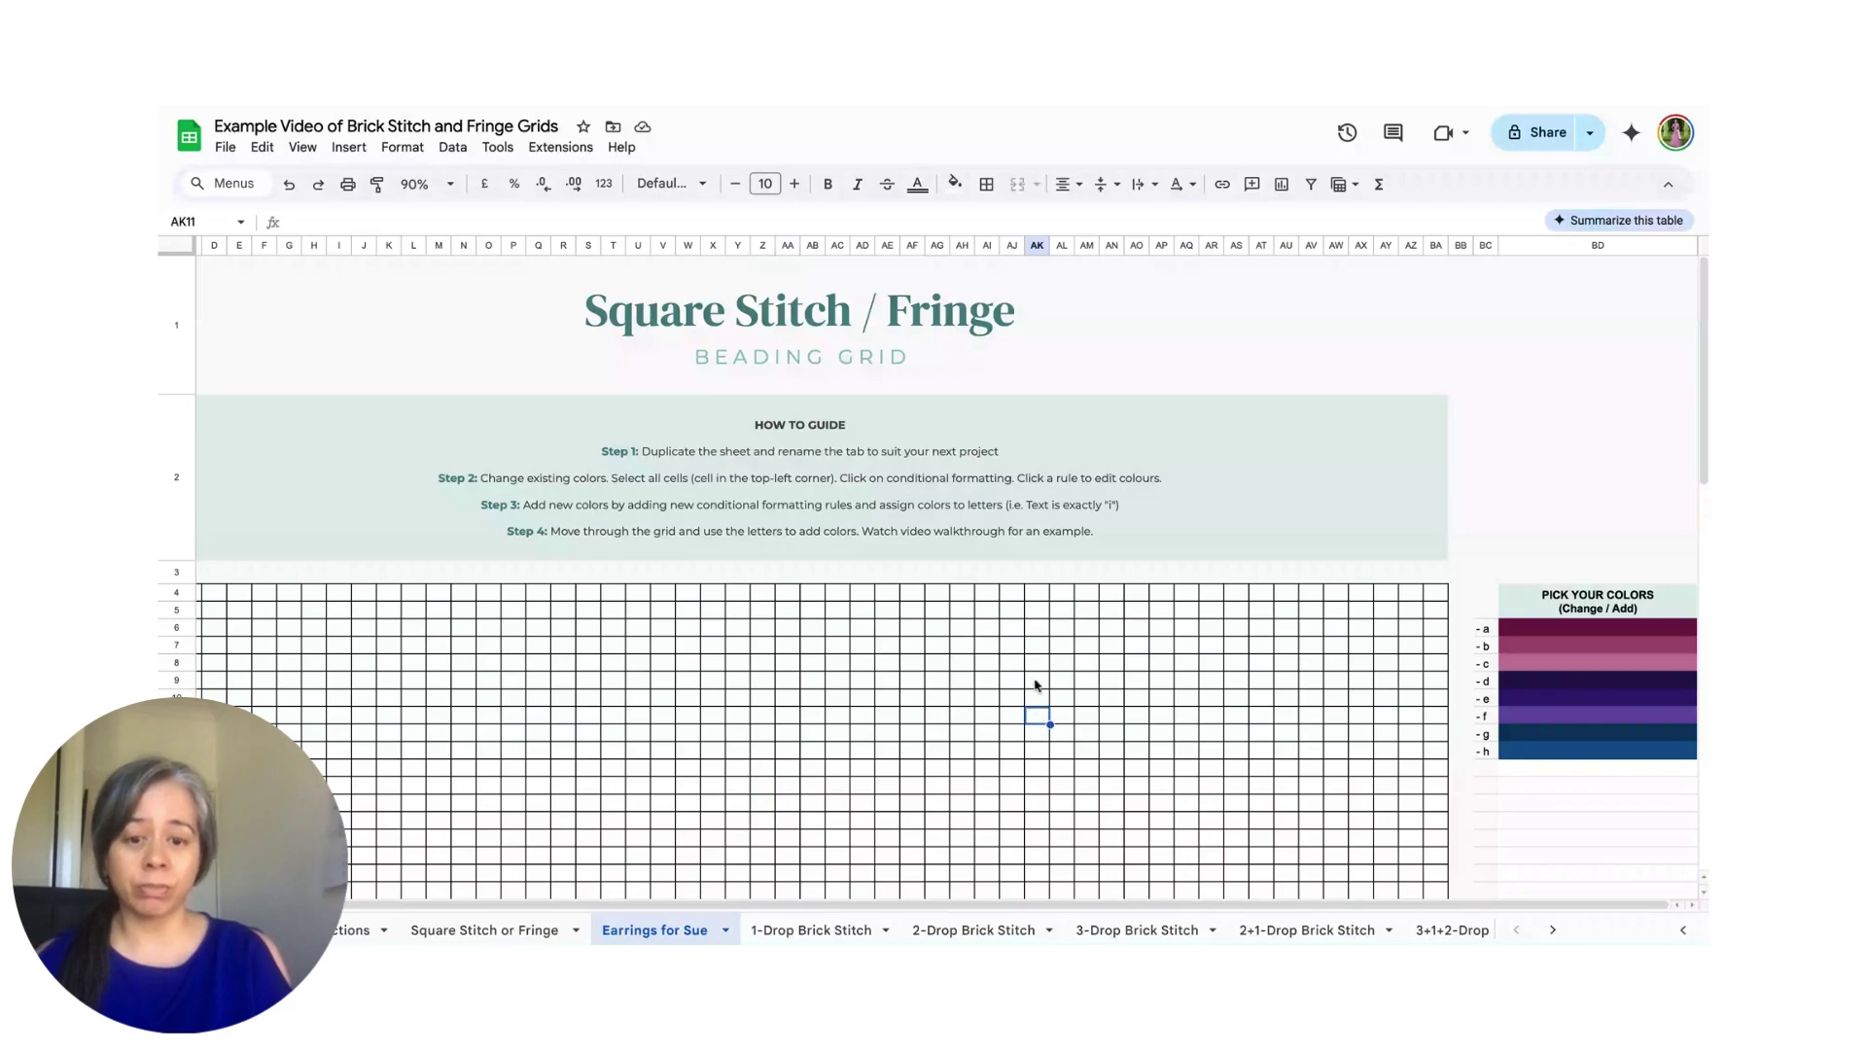
click(955, 187)
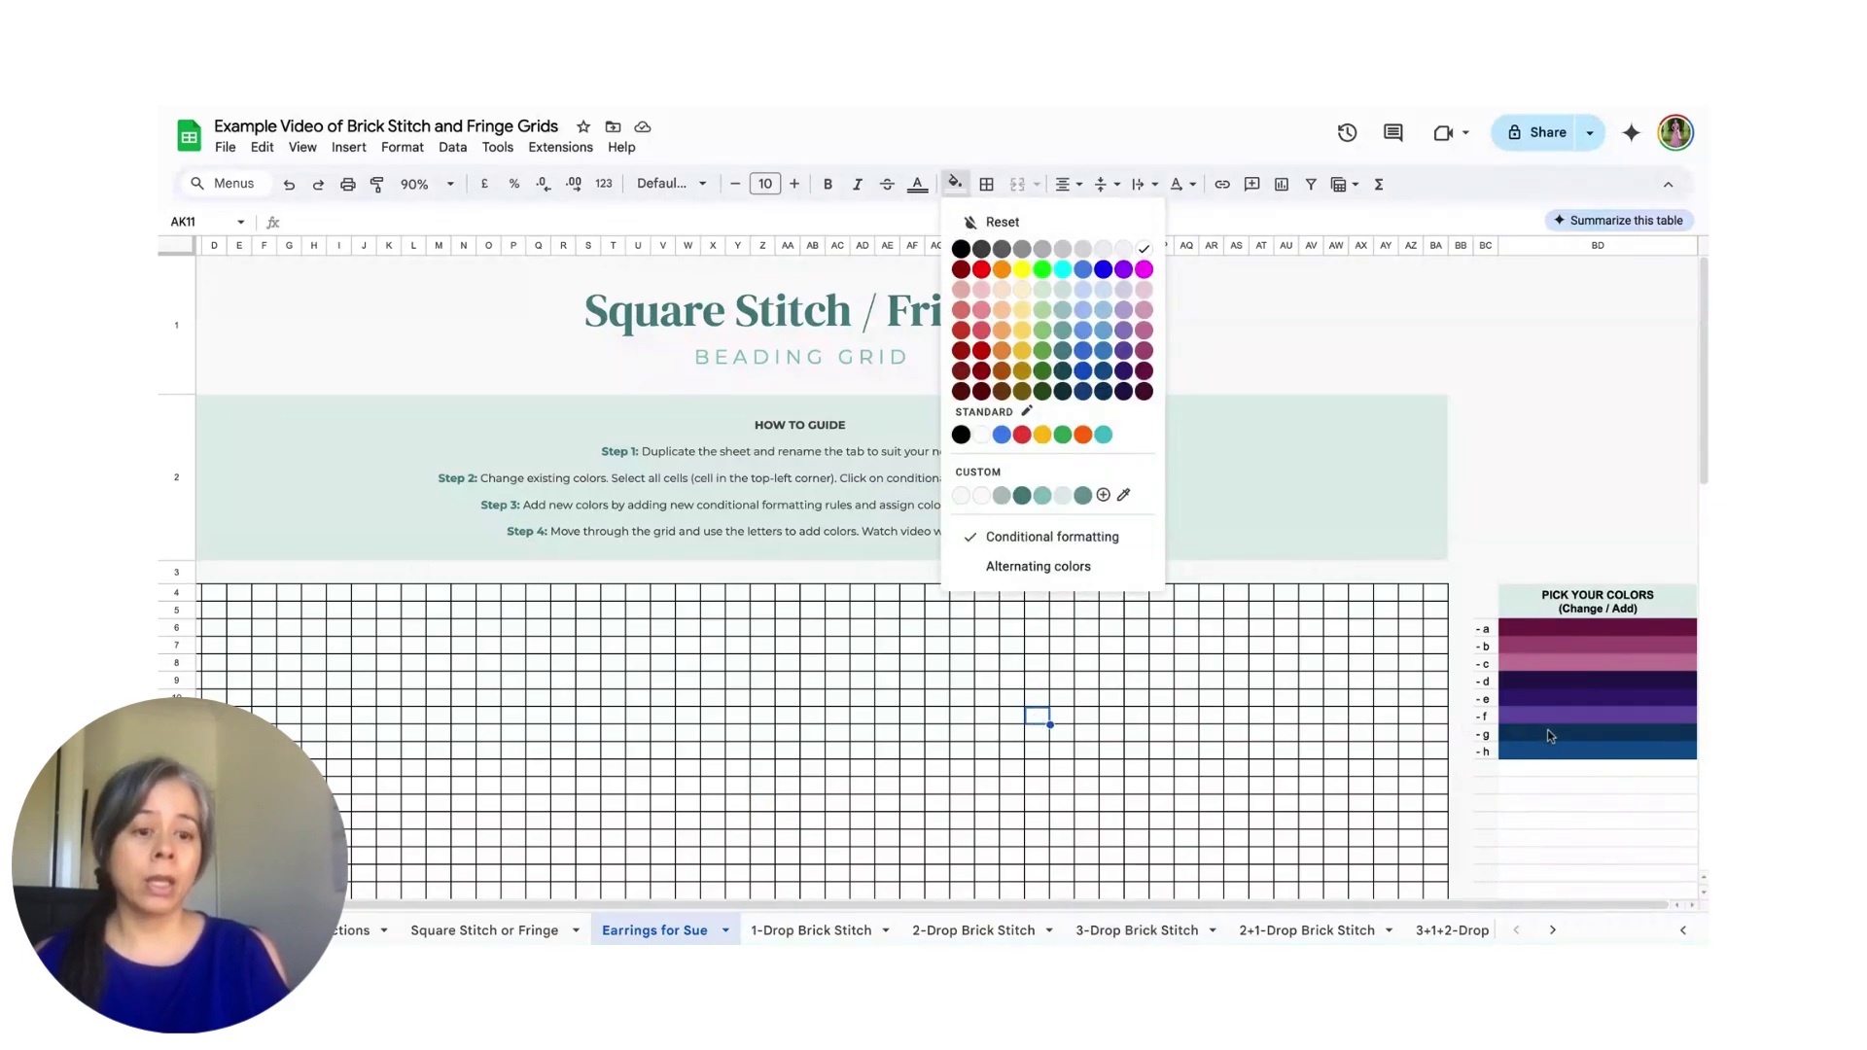
click(1494, 496)
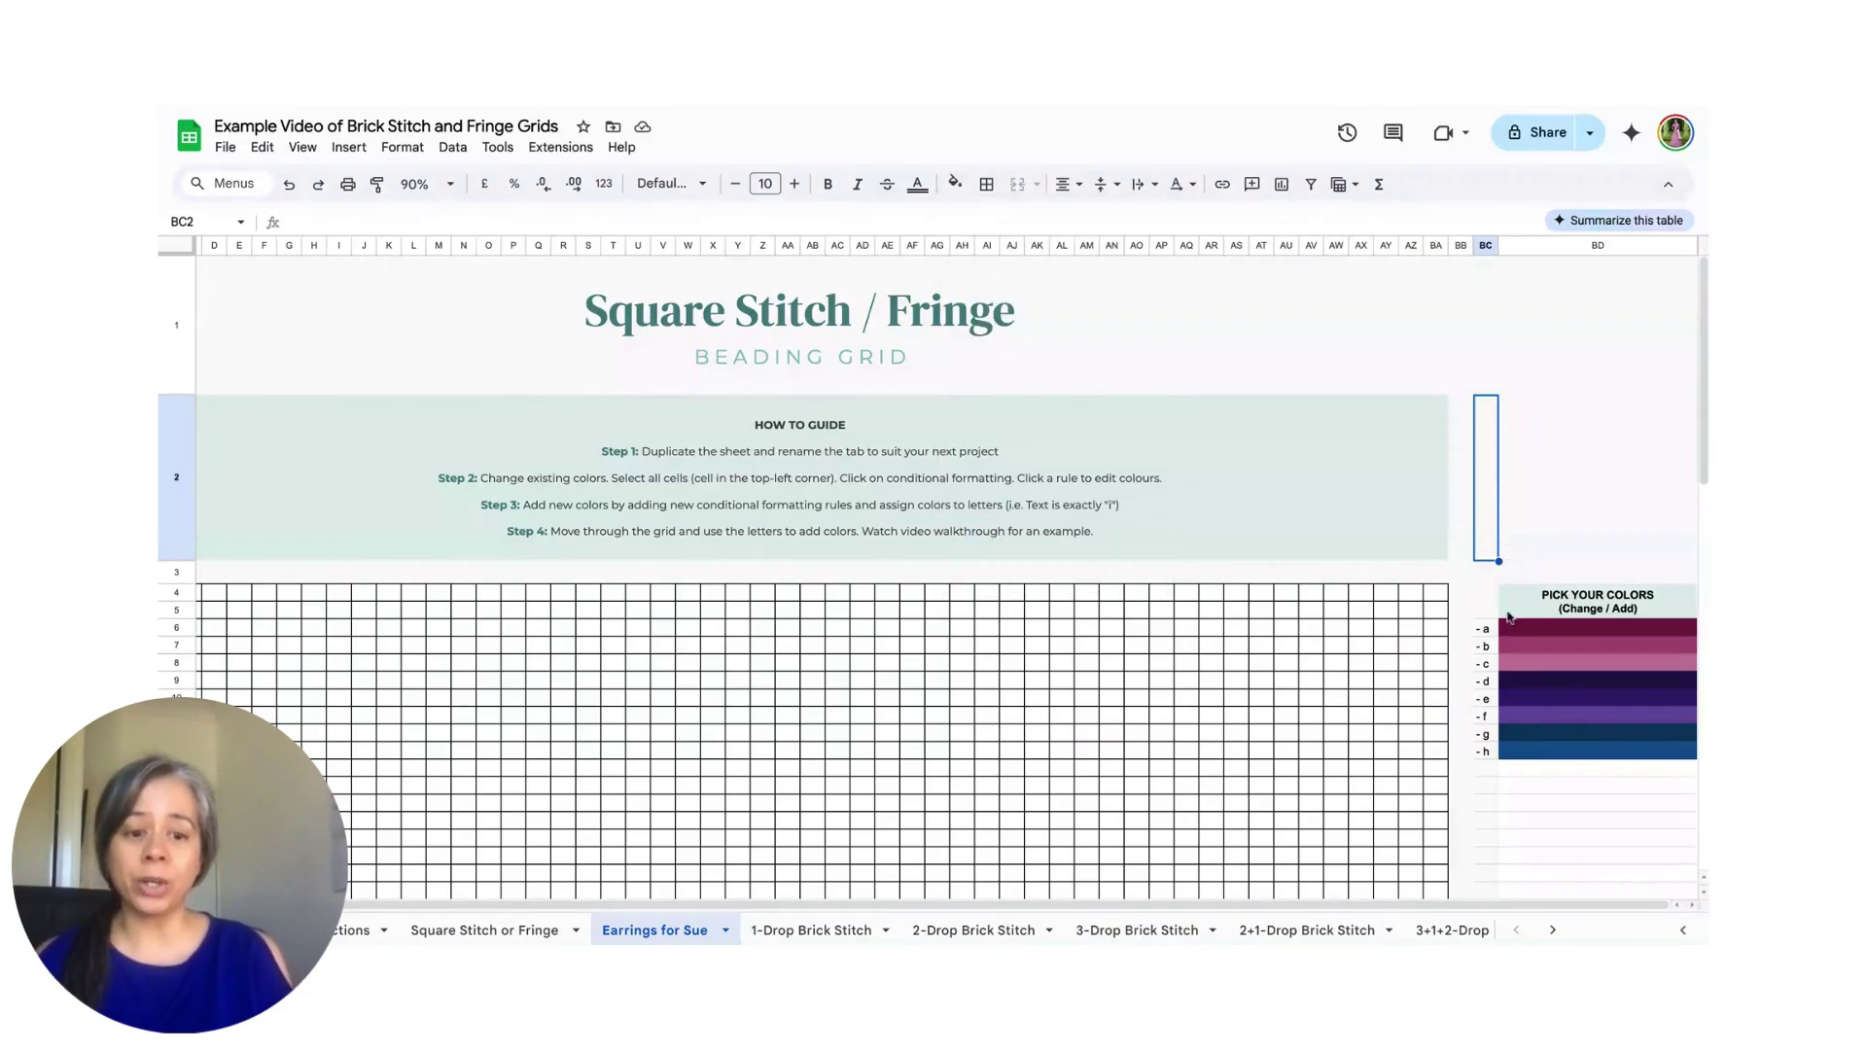
Step: Color one bead in the grid by entering the letter "a" in cell AS8
click(1547, 634)
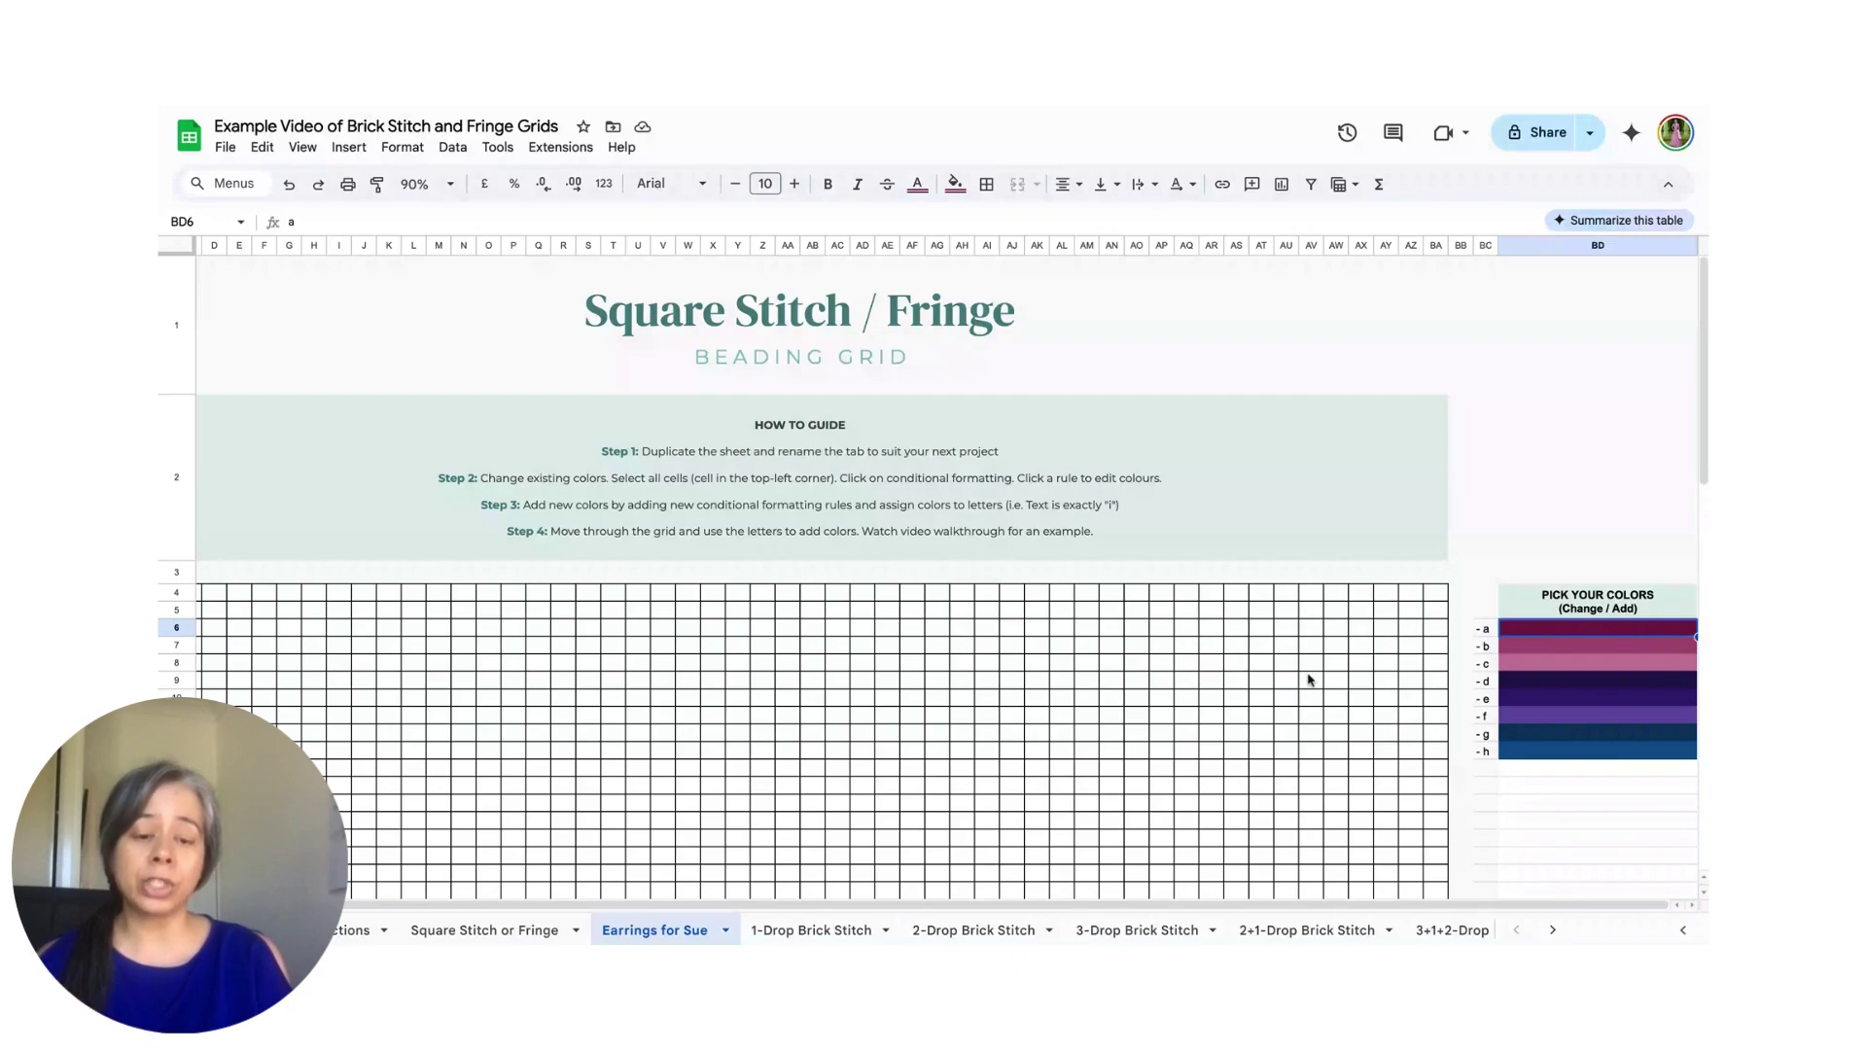
click(1235, 669)
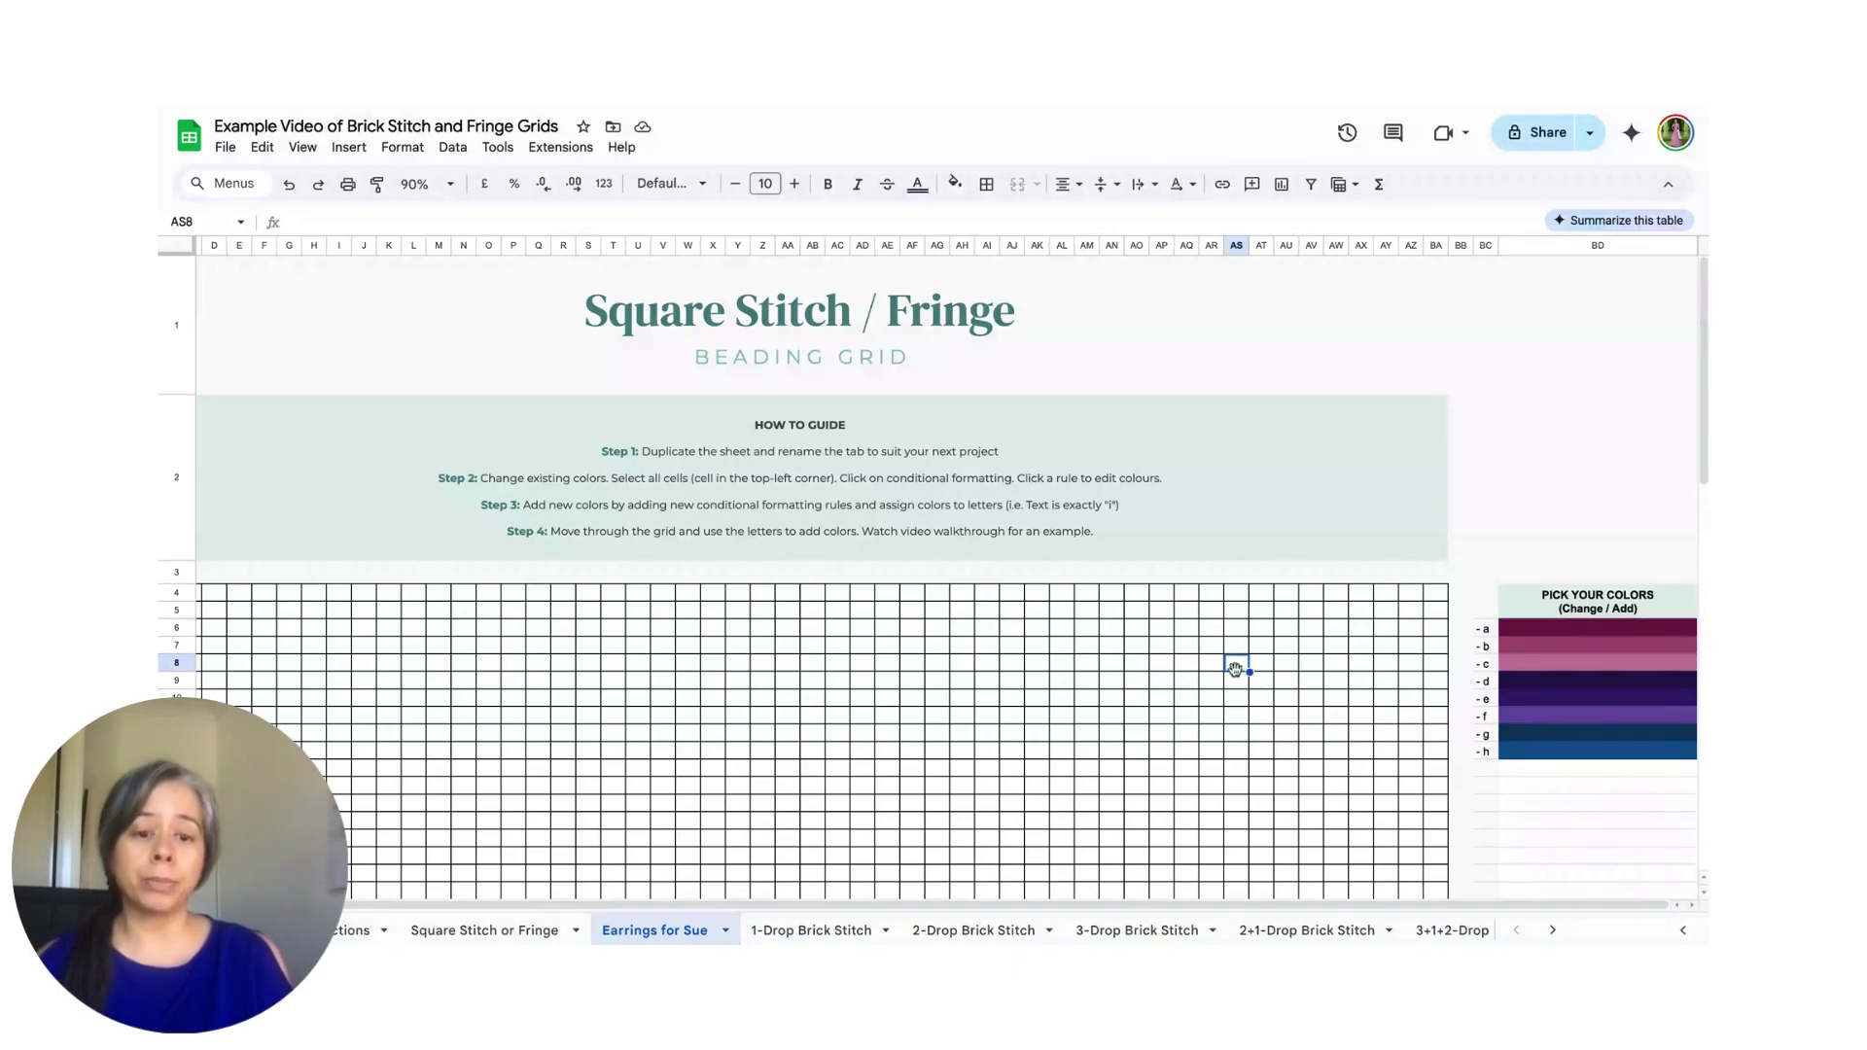
text(a)
click(1335, 757)
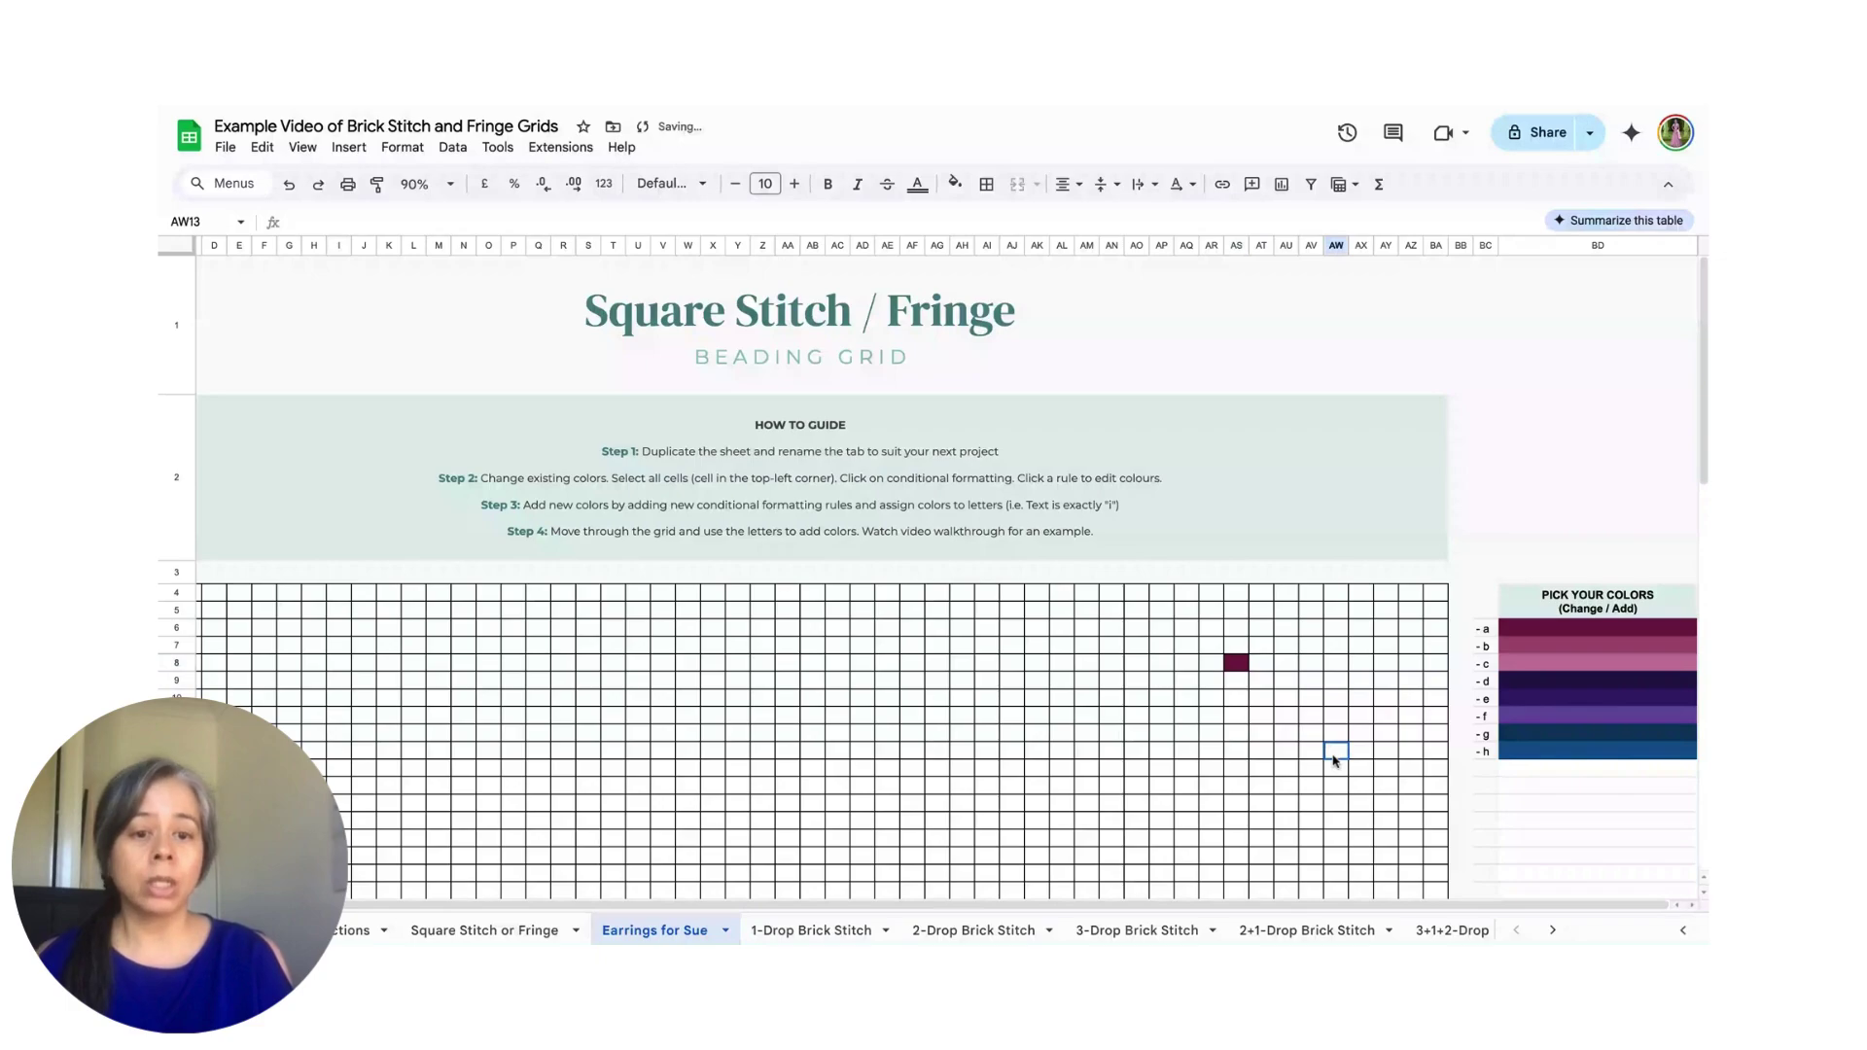
Step: Replace the letter in the first color swatch, cell BD6, with "h"
click(1568, 637)
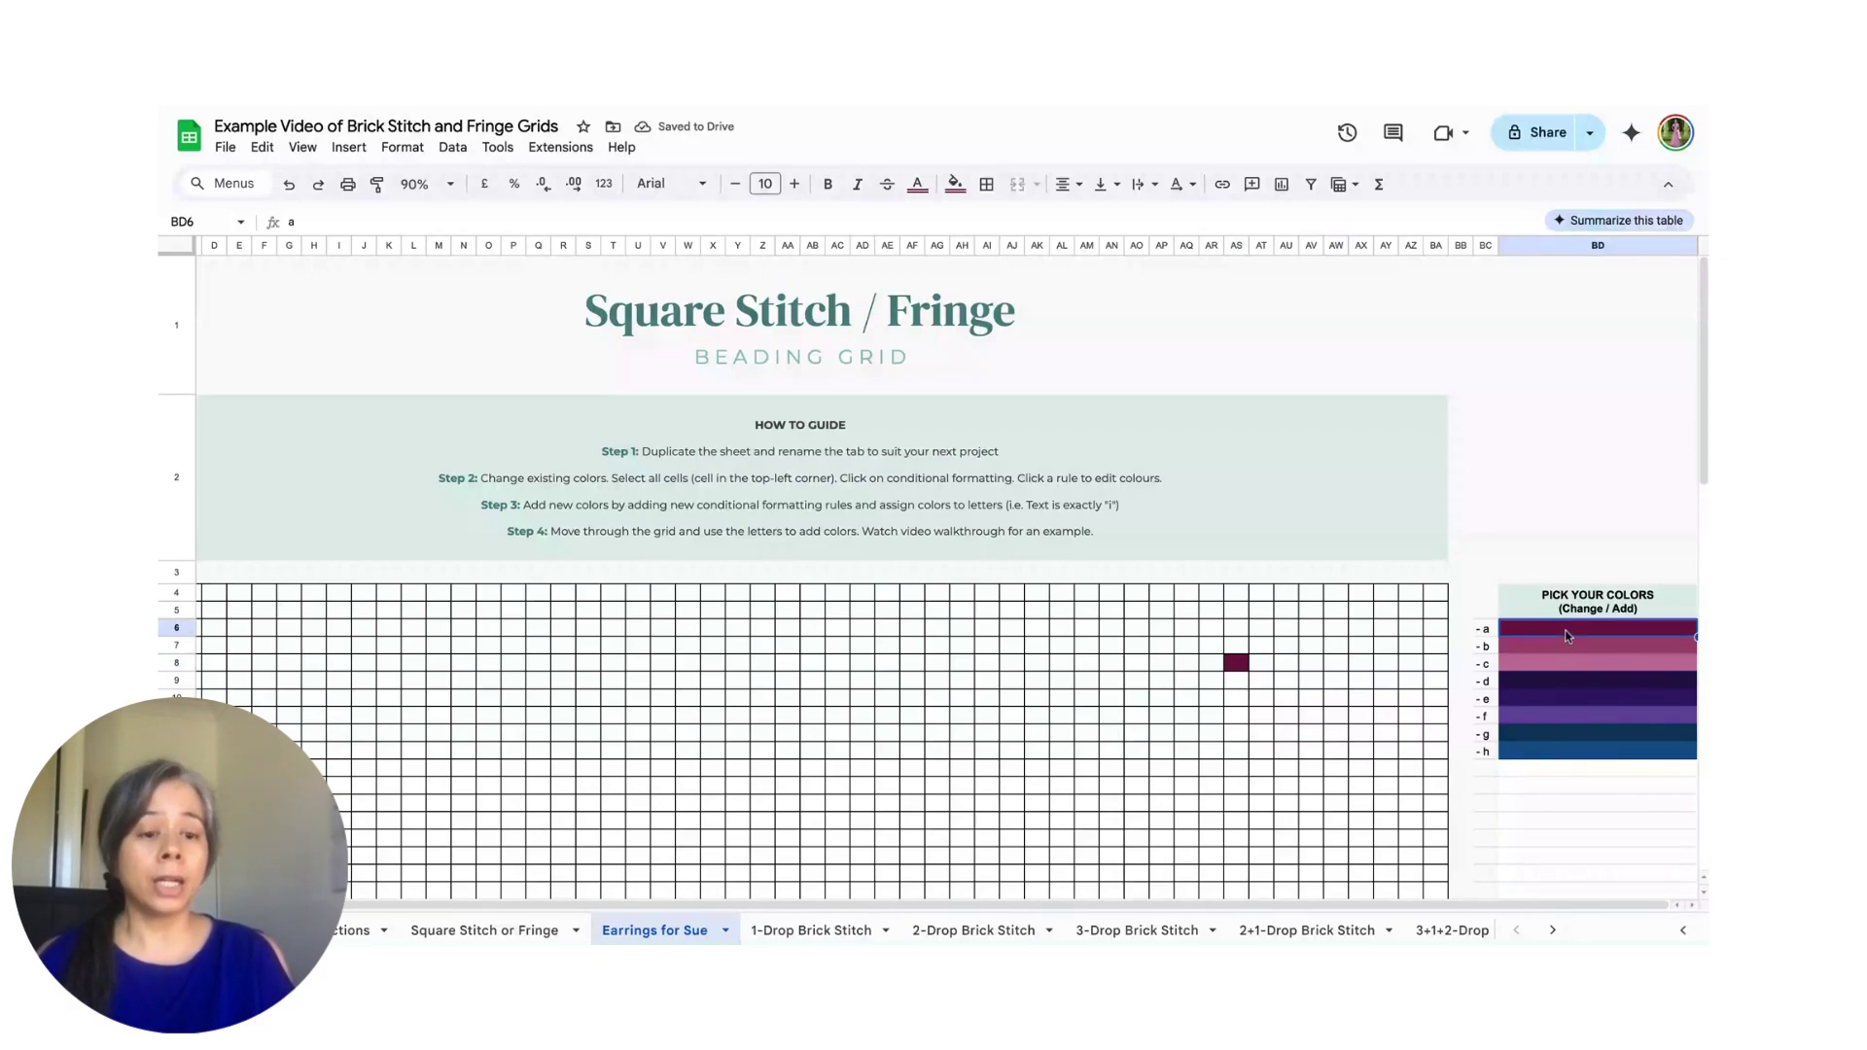
key(Return)
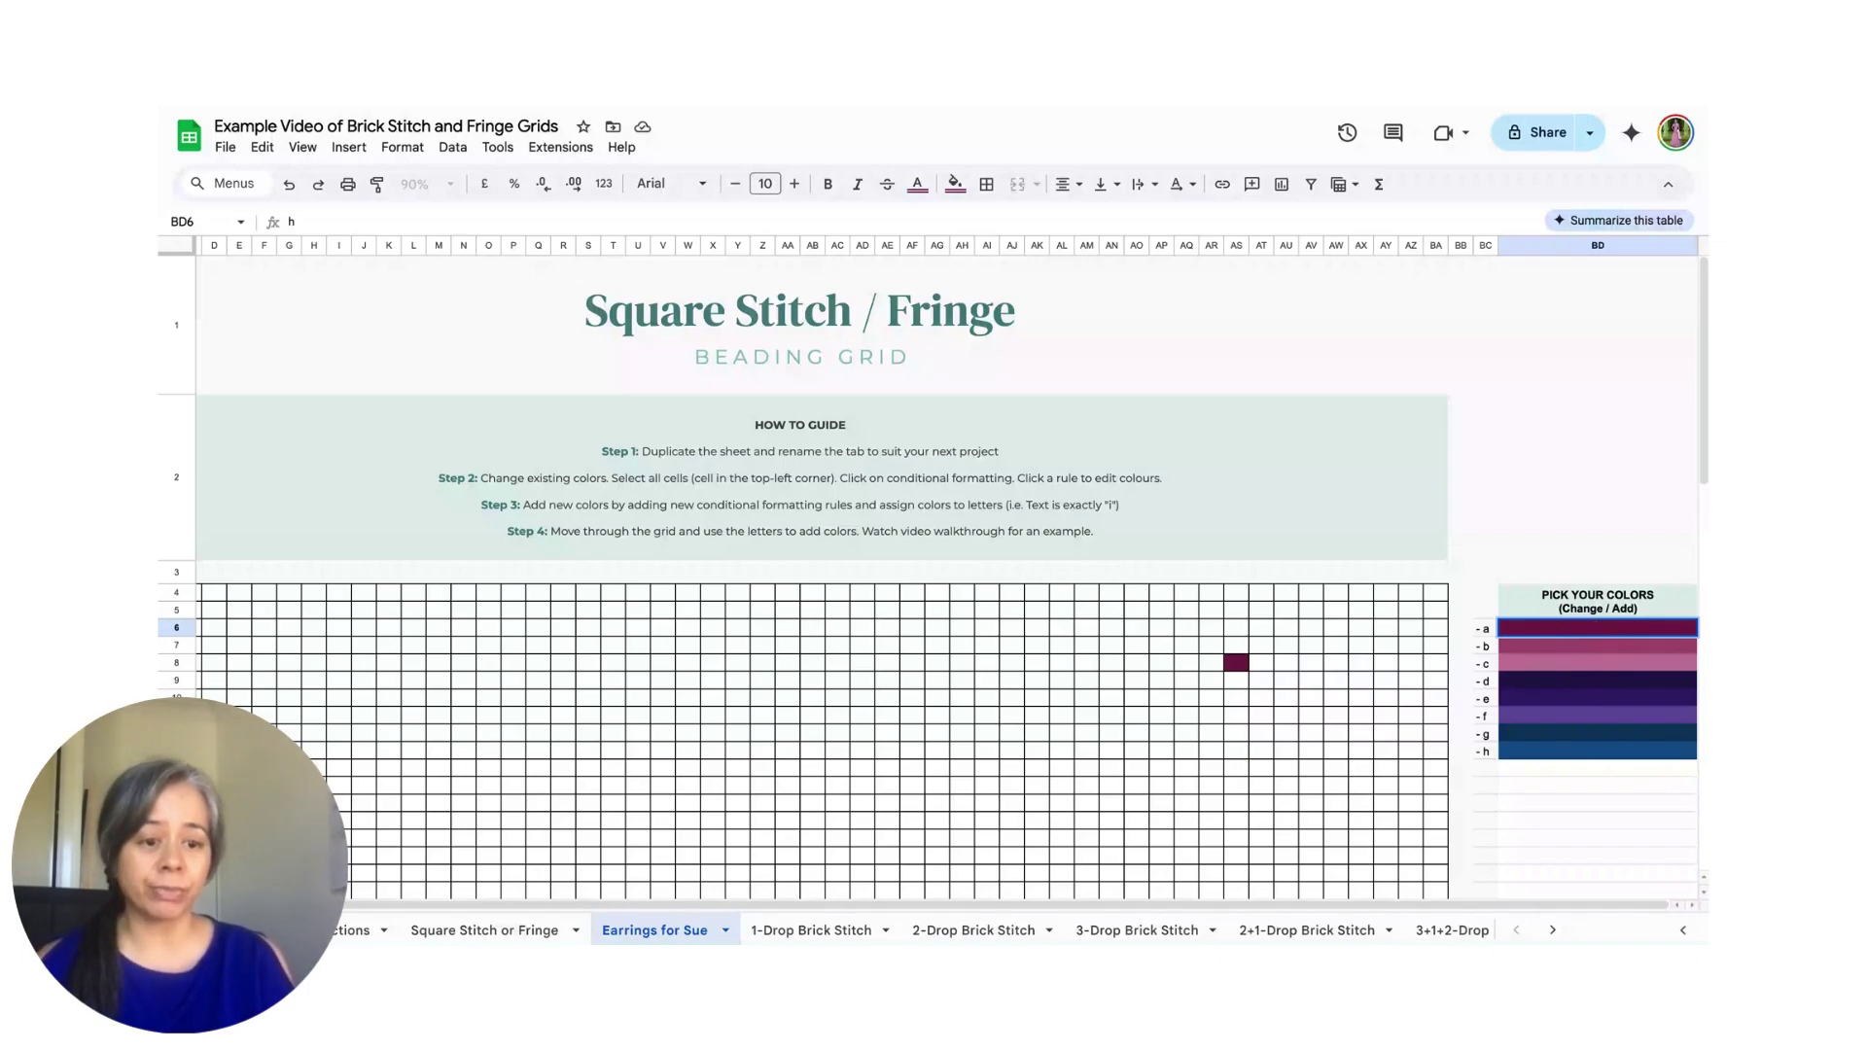
click(1598, 662)
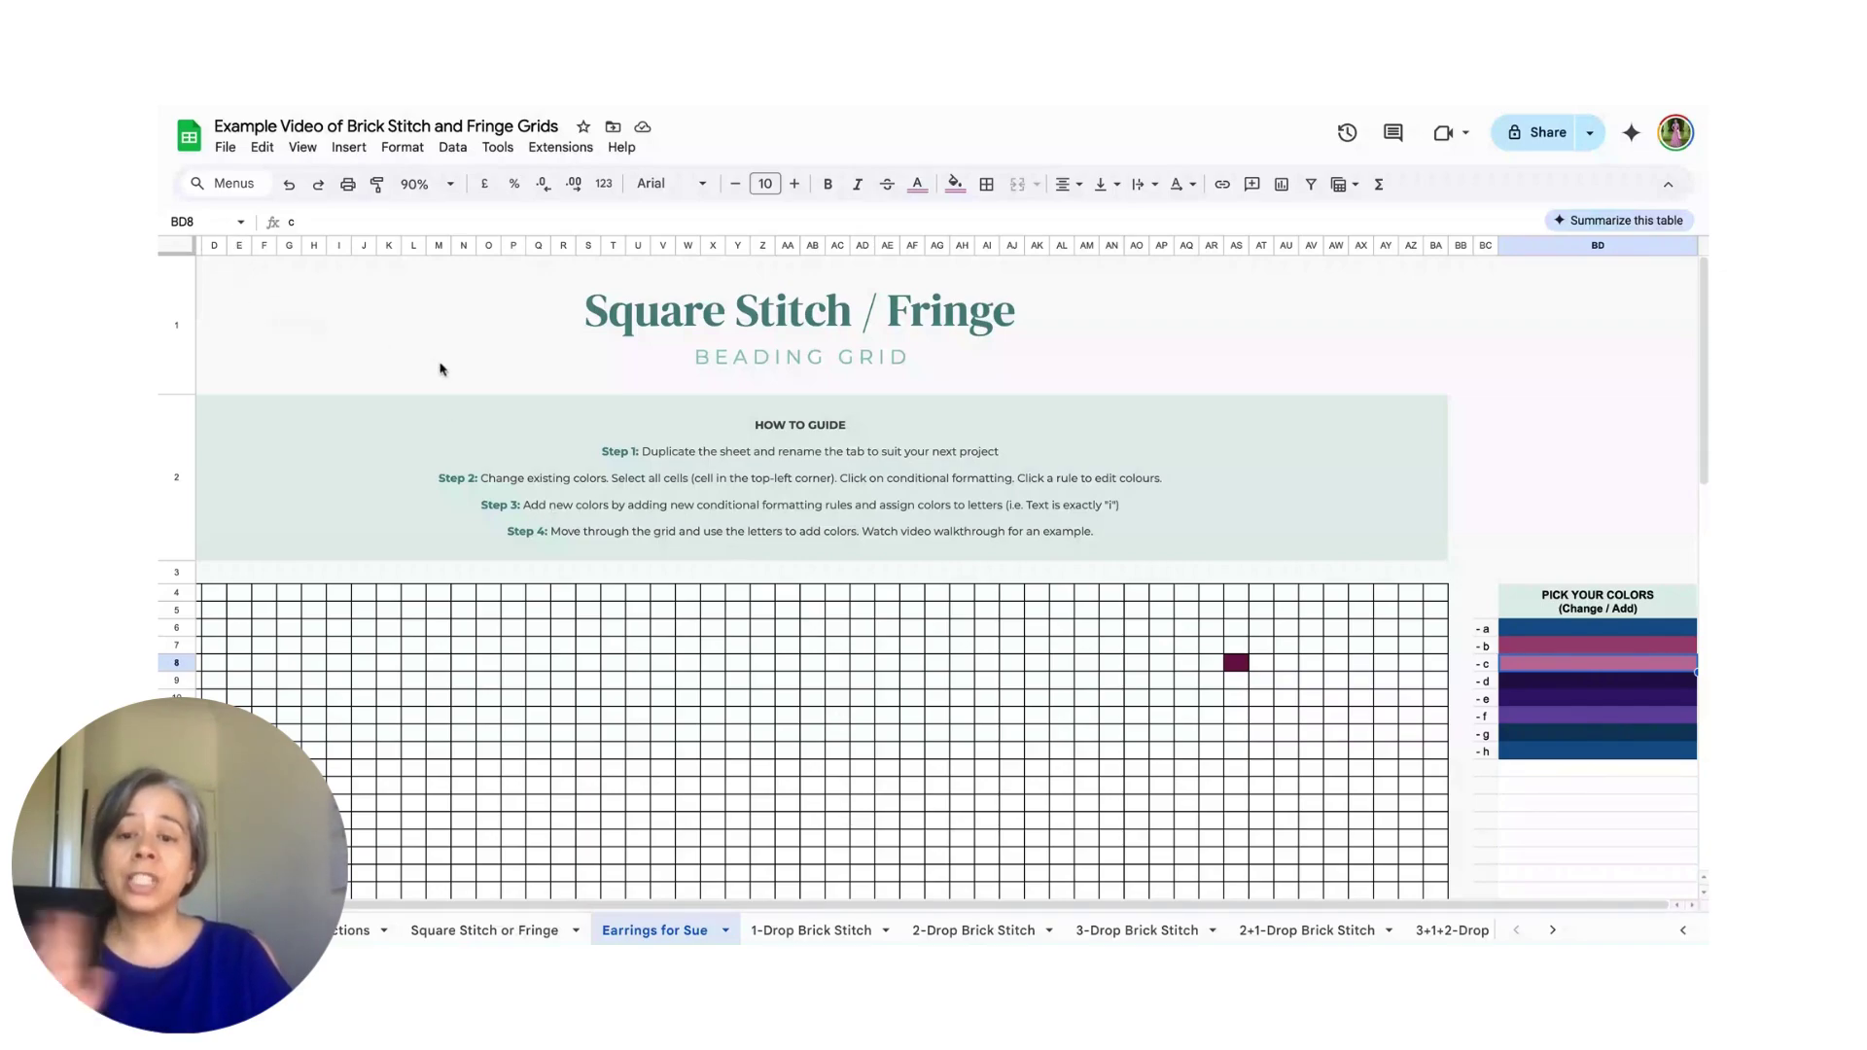
Step: Select the whole sheet and open its conditional formatting rule for text that is exactly "a" for editing
click(176, 248)
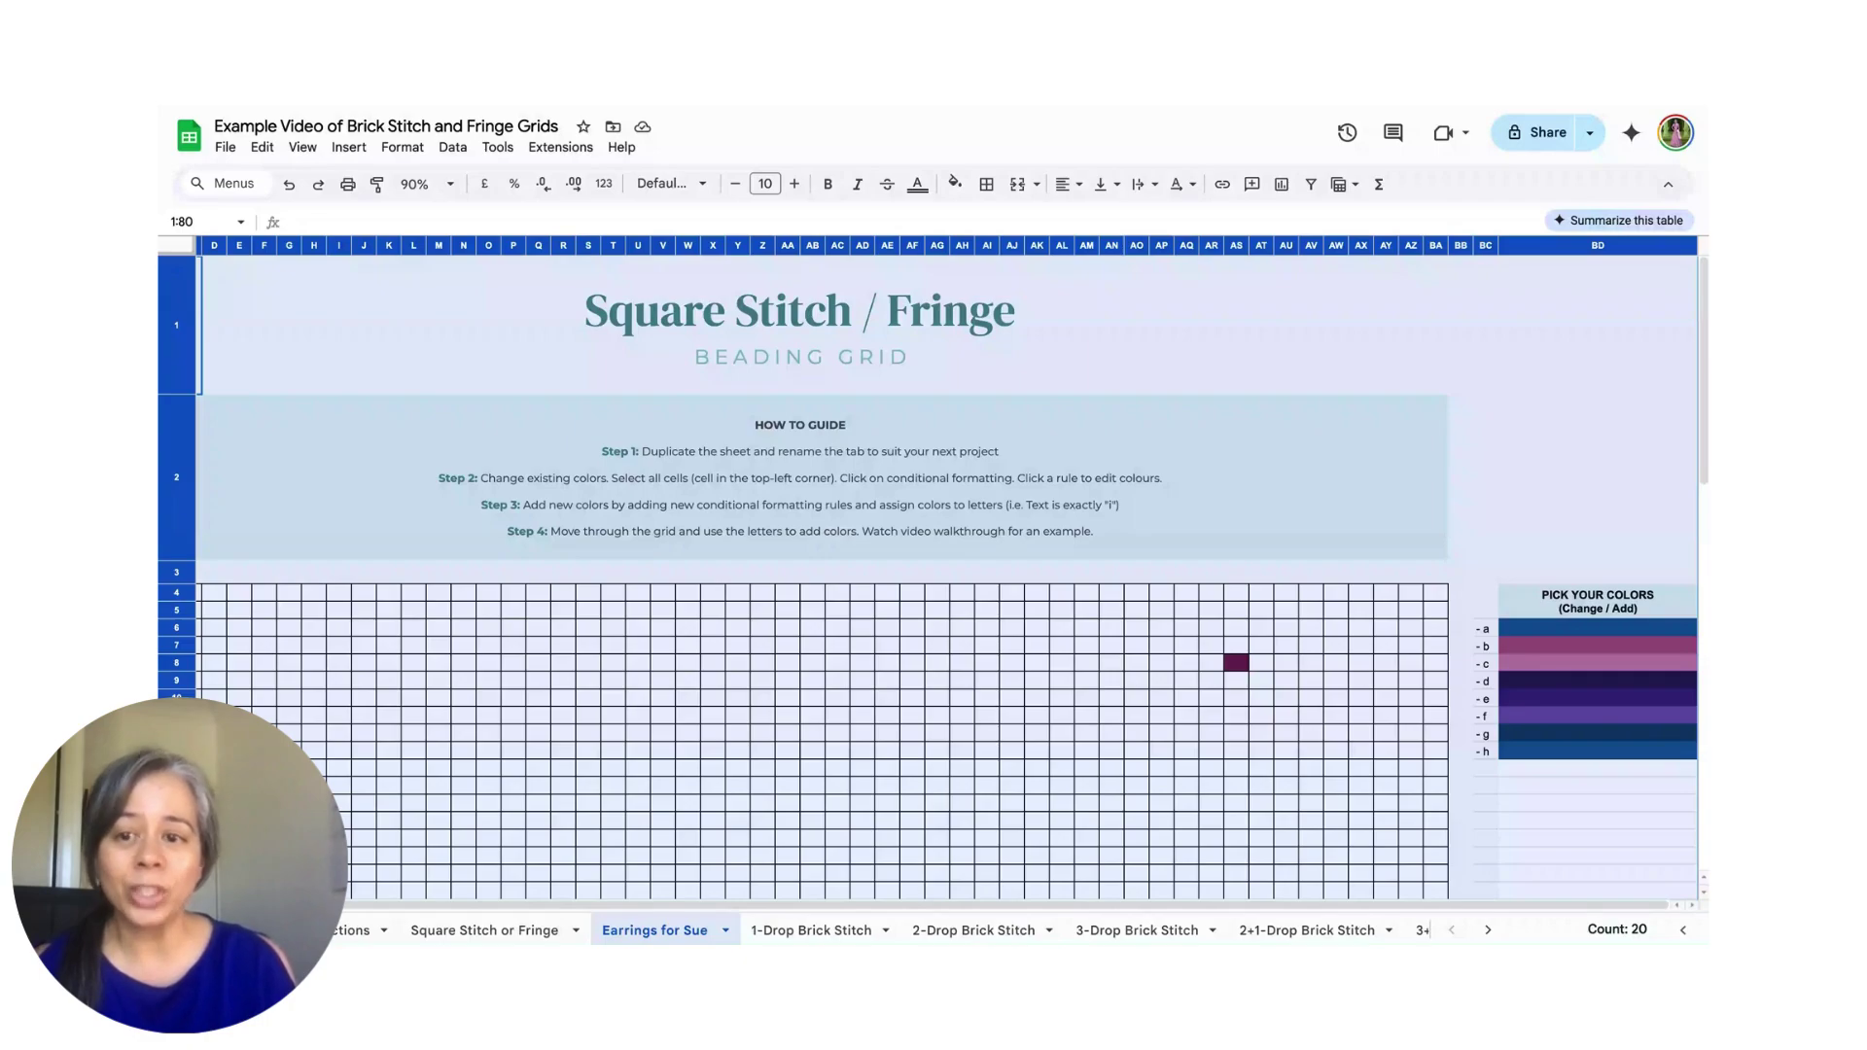
right_click(181, 249)
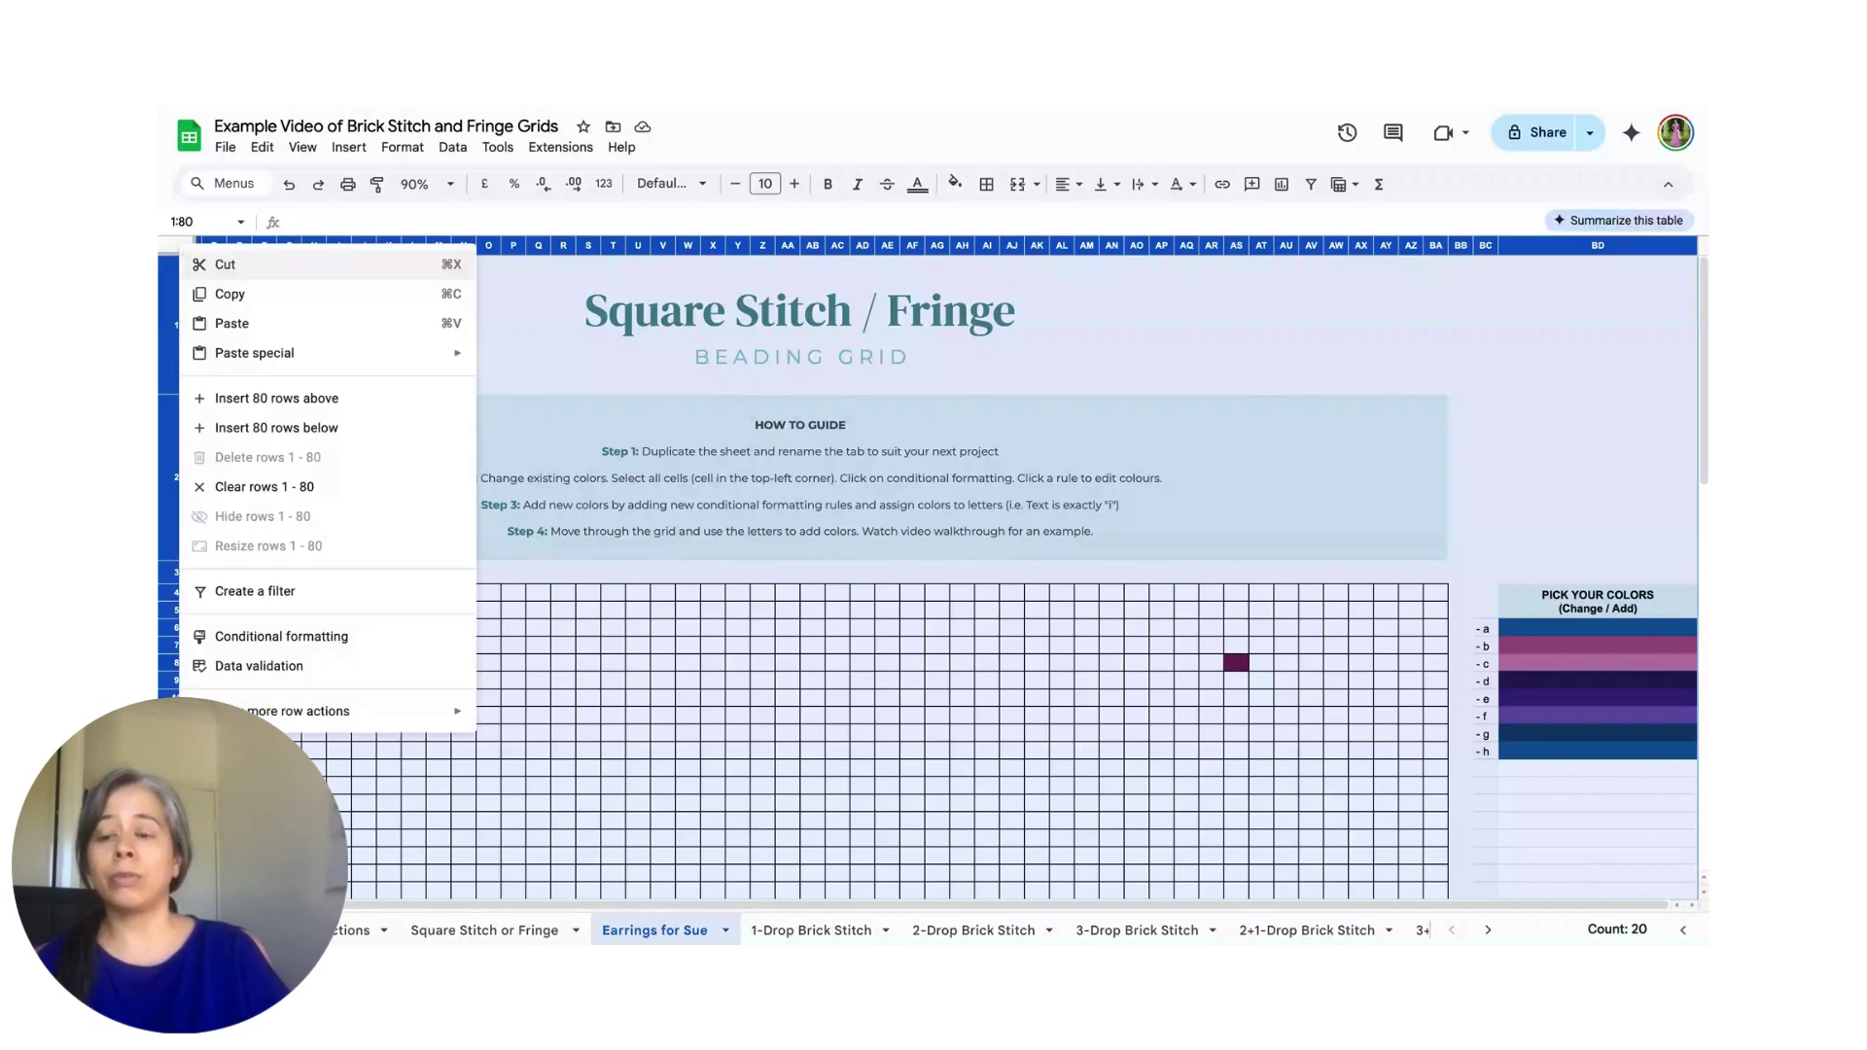
click(281, 636)
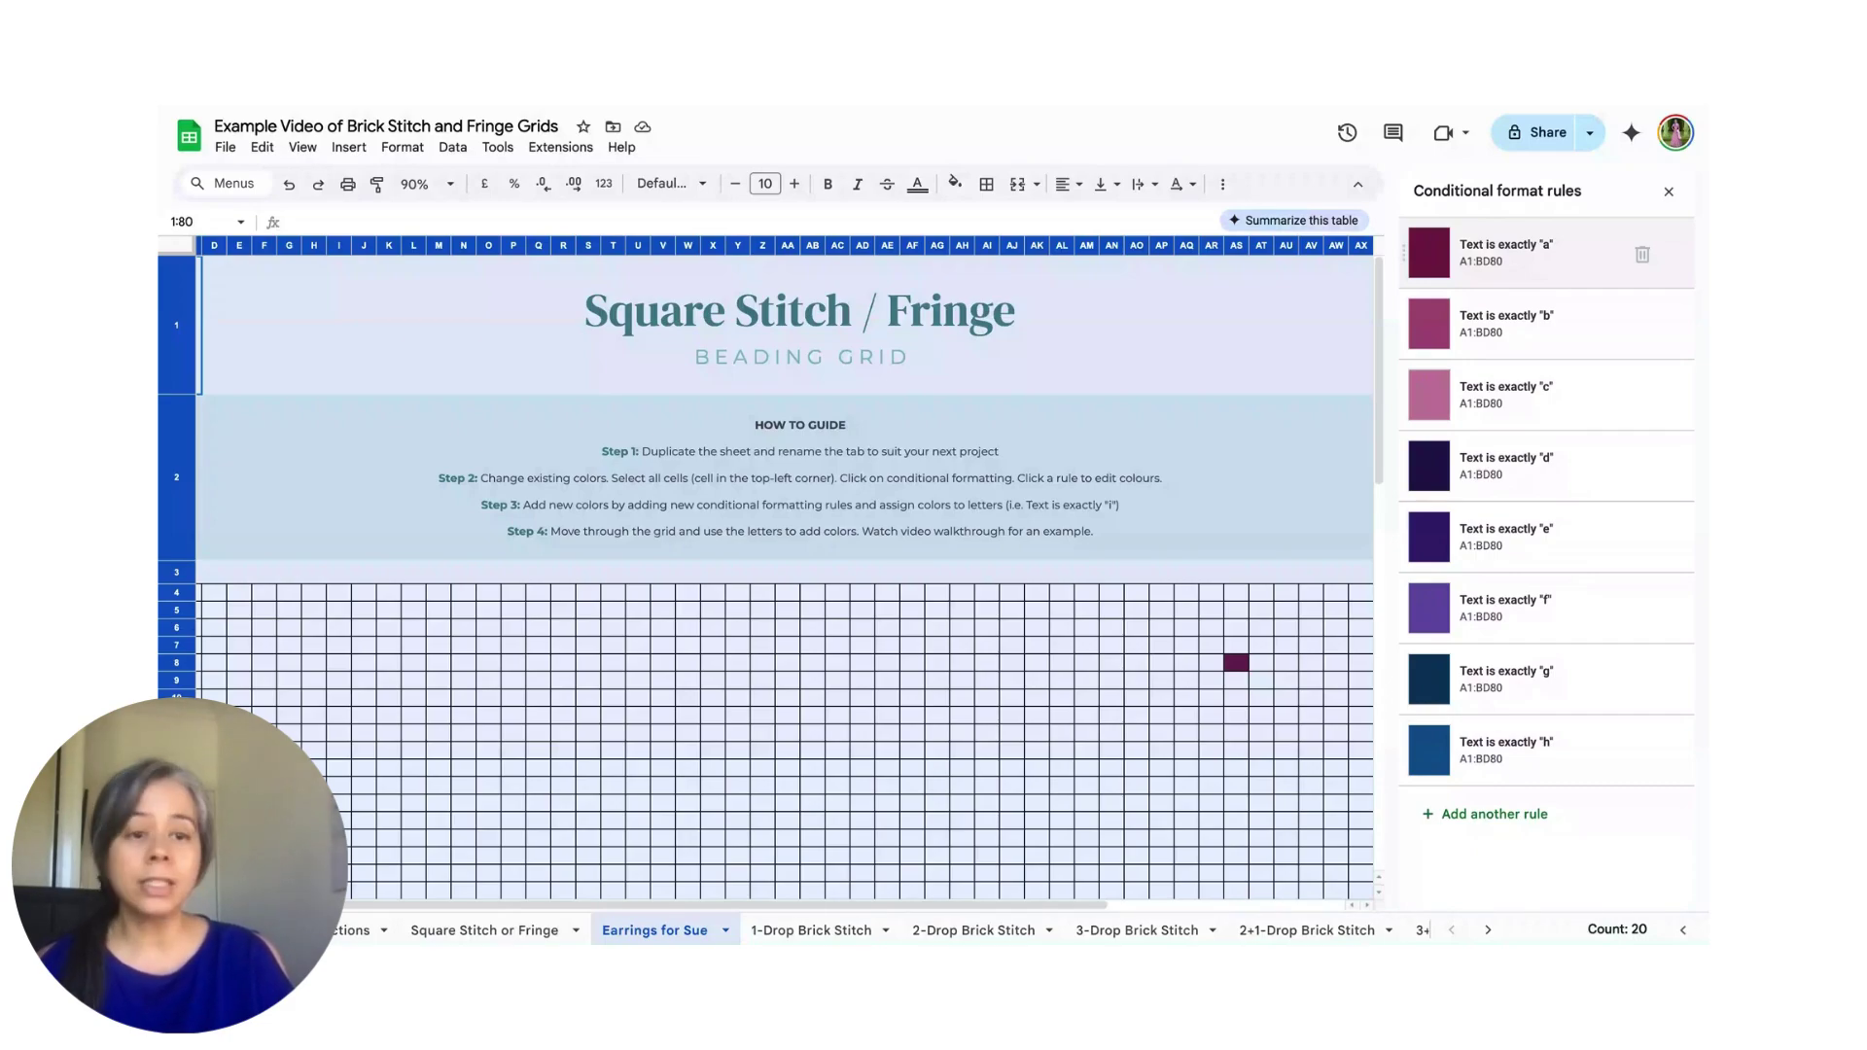
click(1507, 254)
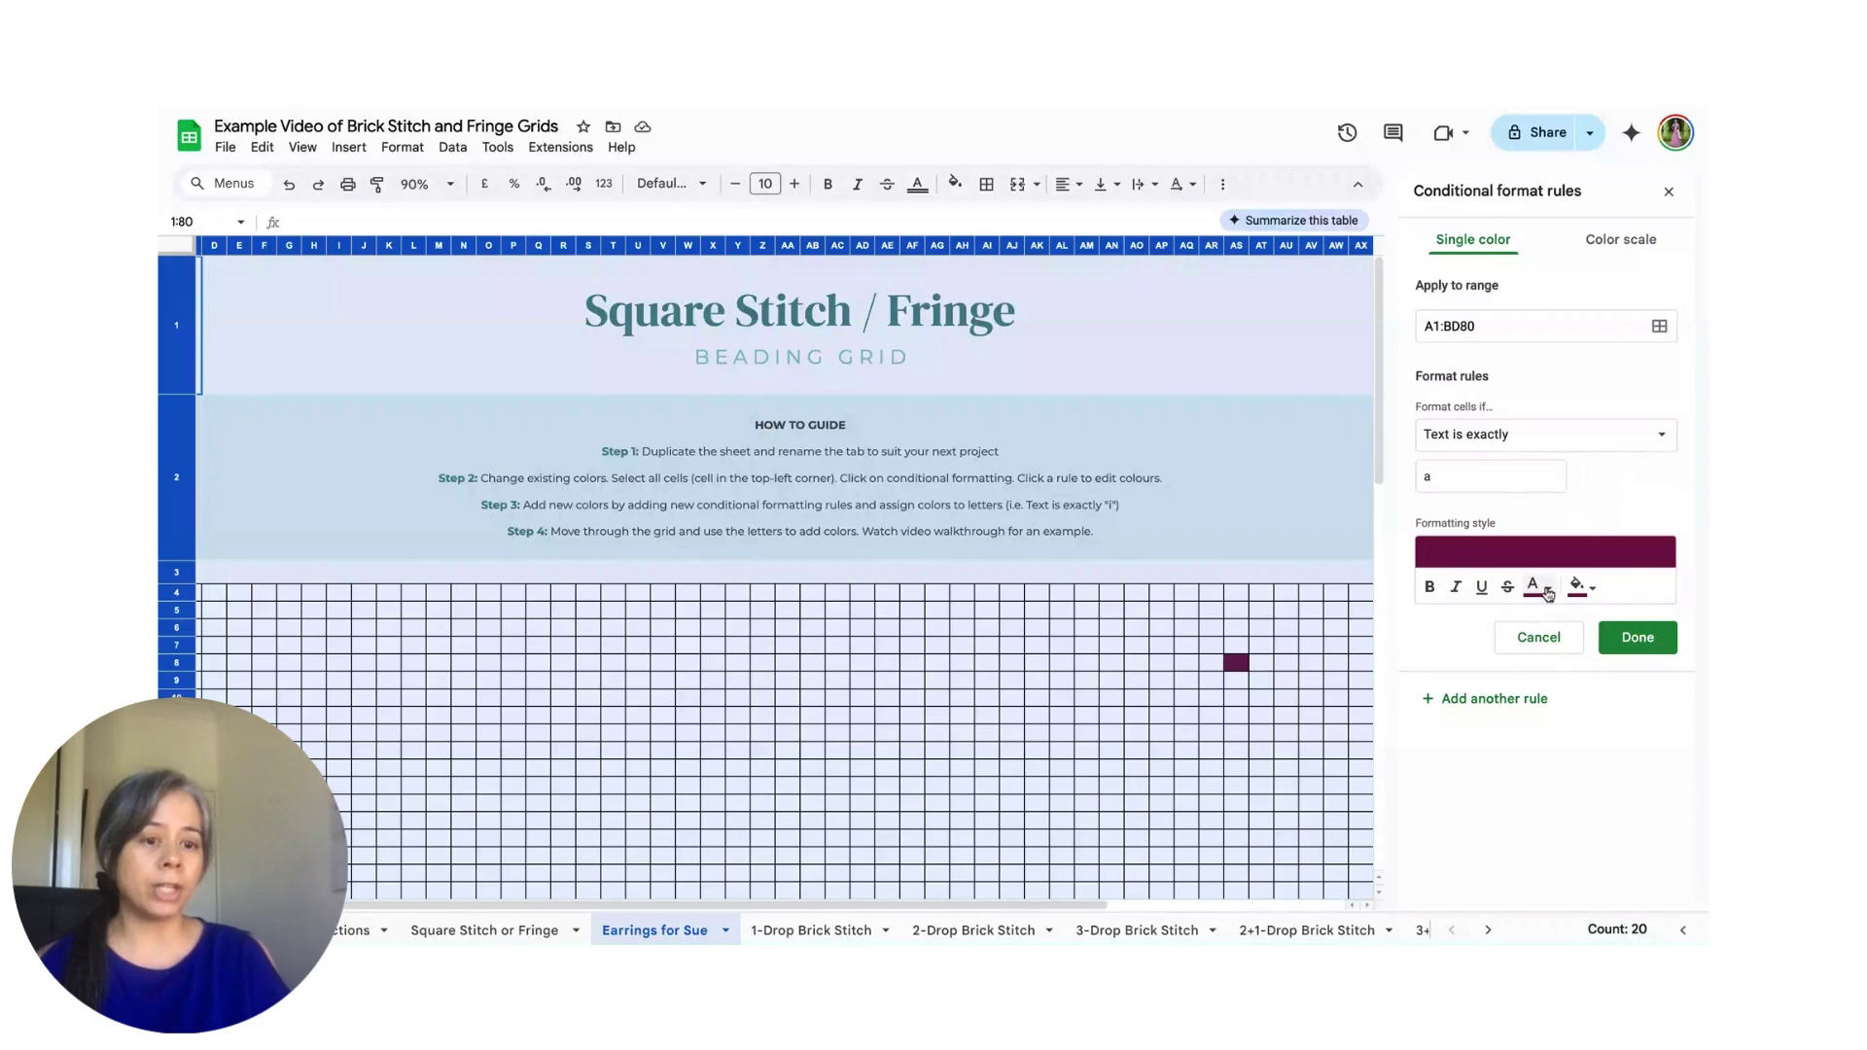
Step: Enter #d8e5f7 as a custom fill color for the "a" rule
click(1585, 587)
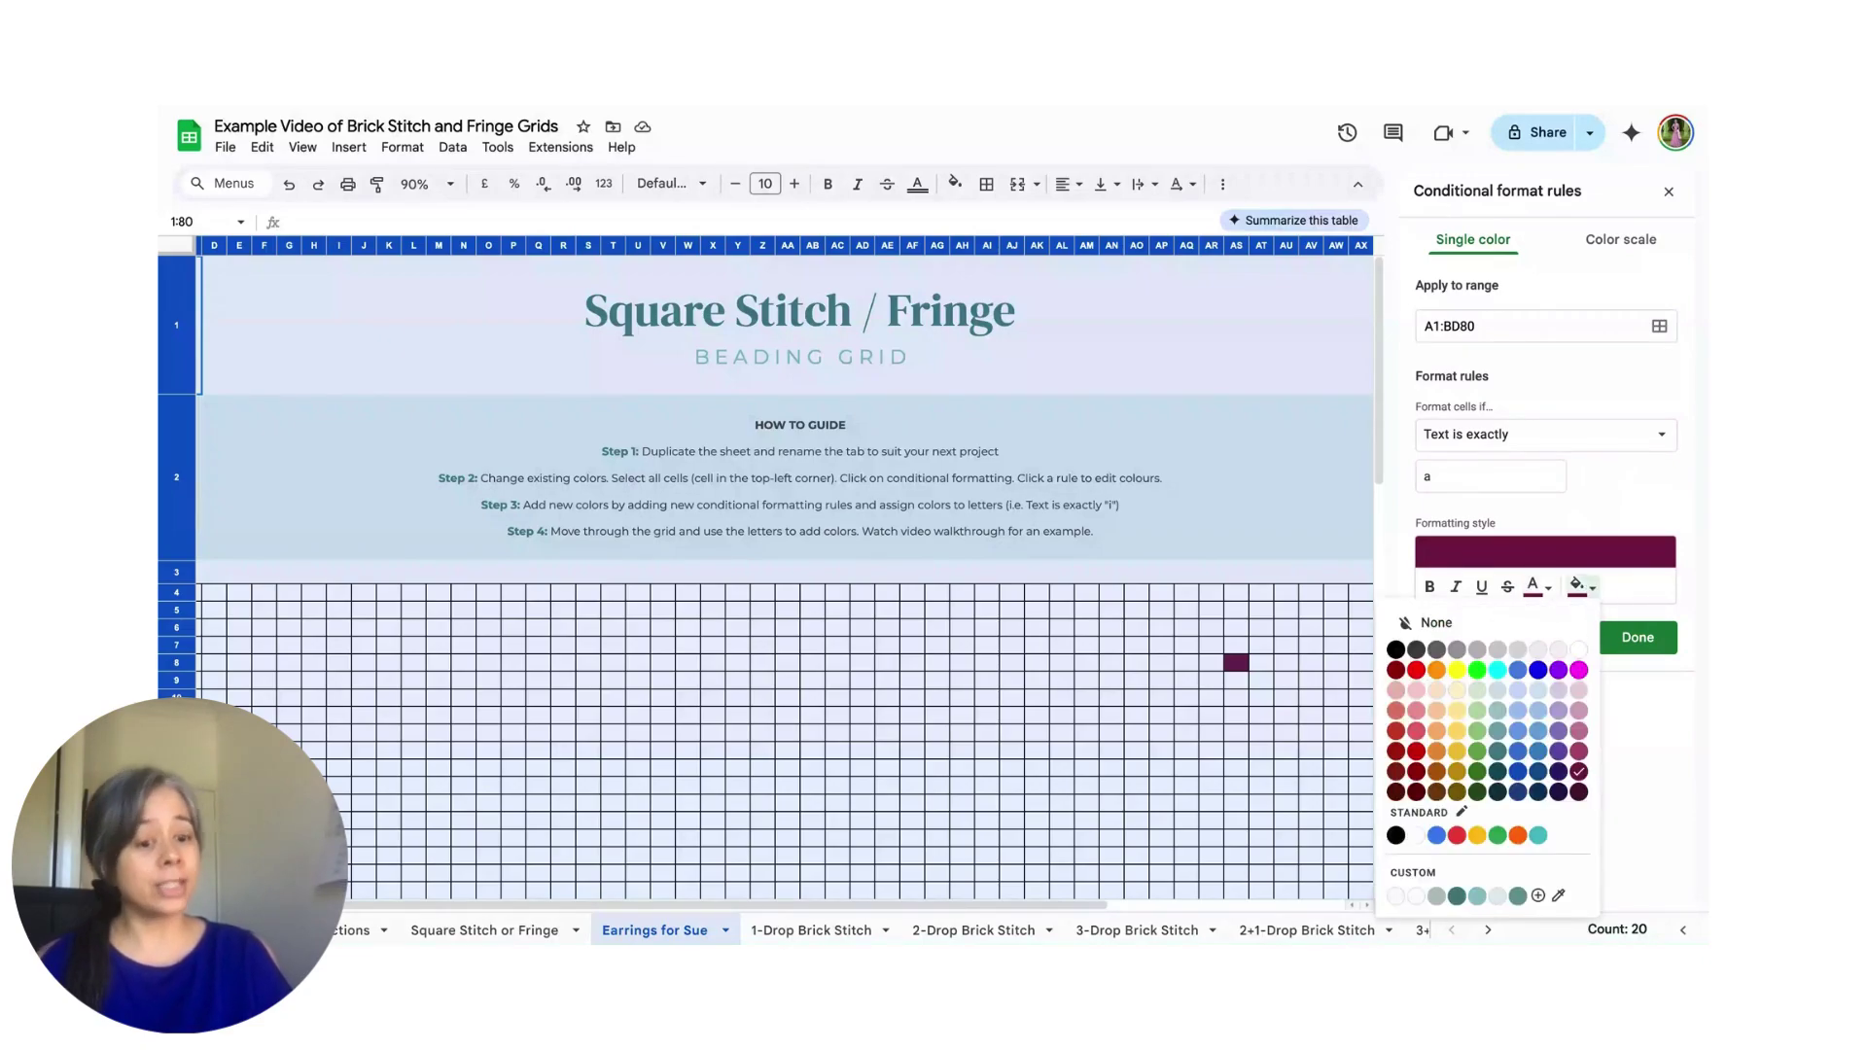
click(1585, 587)
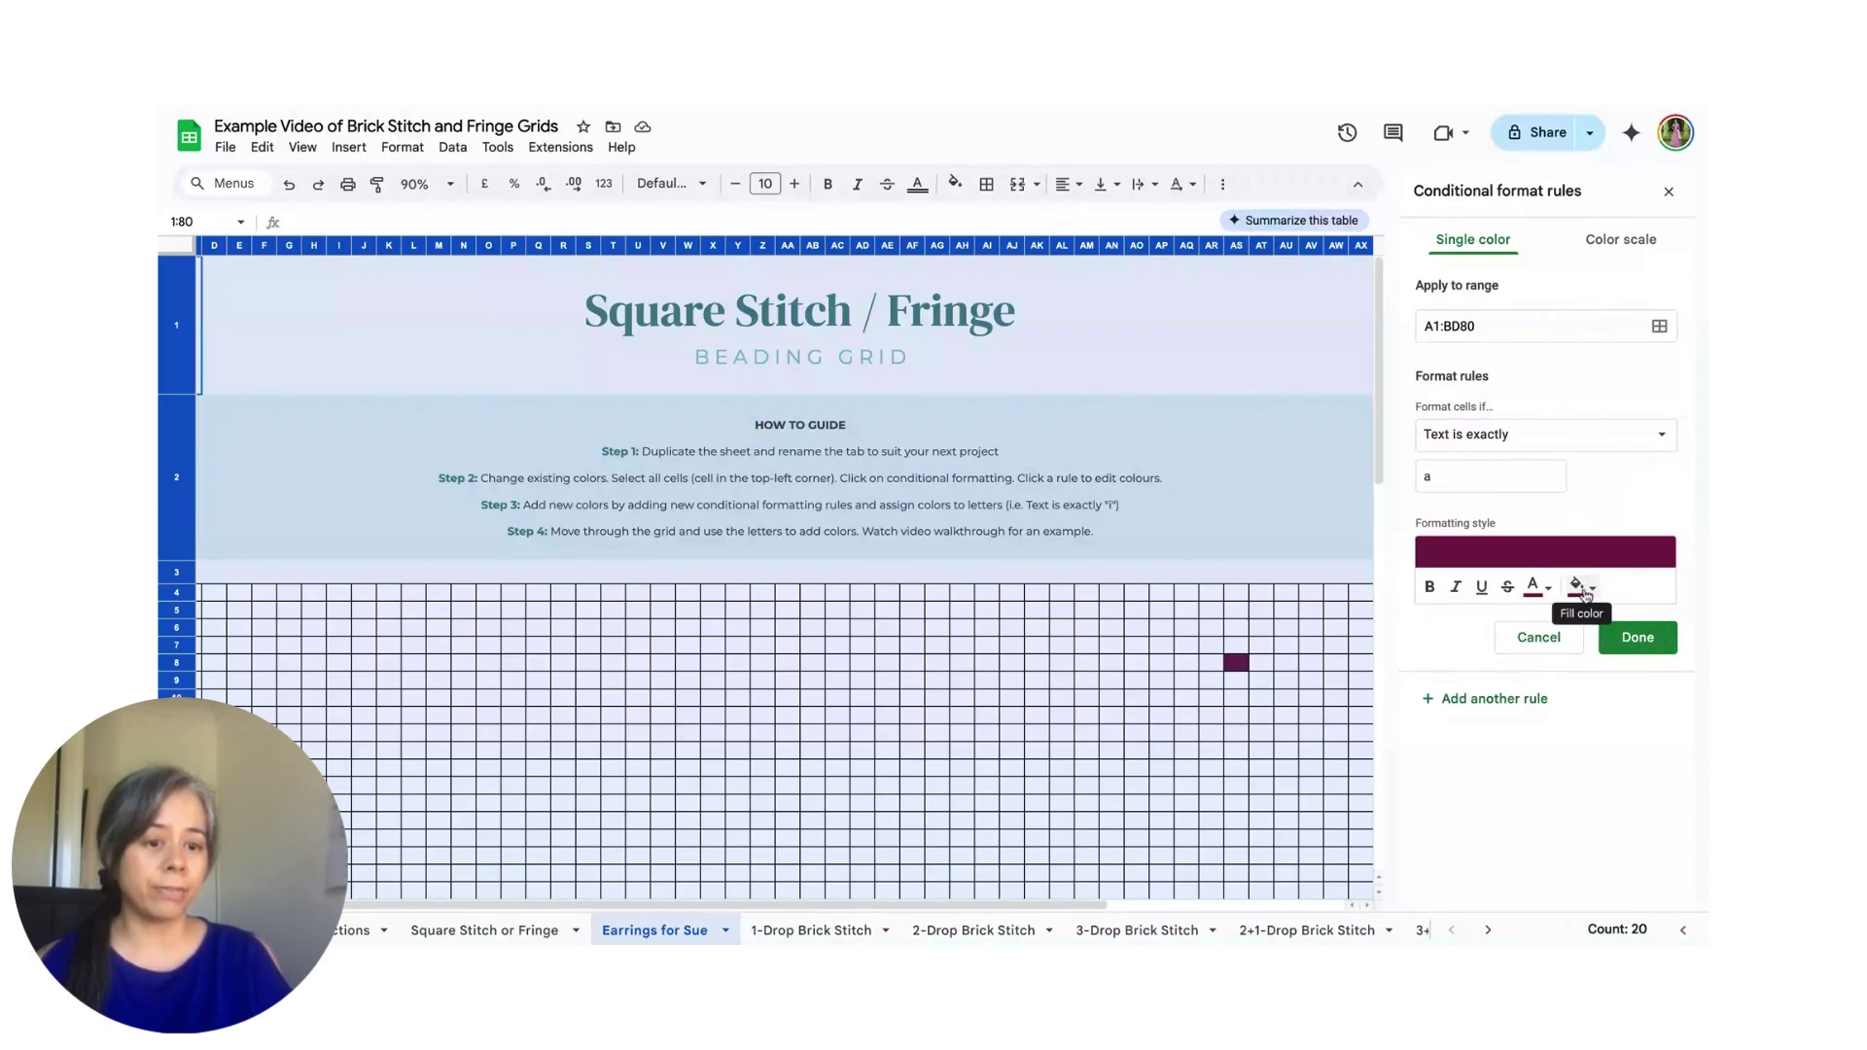
click(1586, 589)
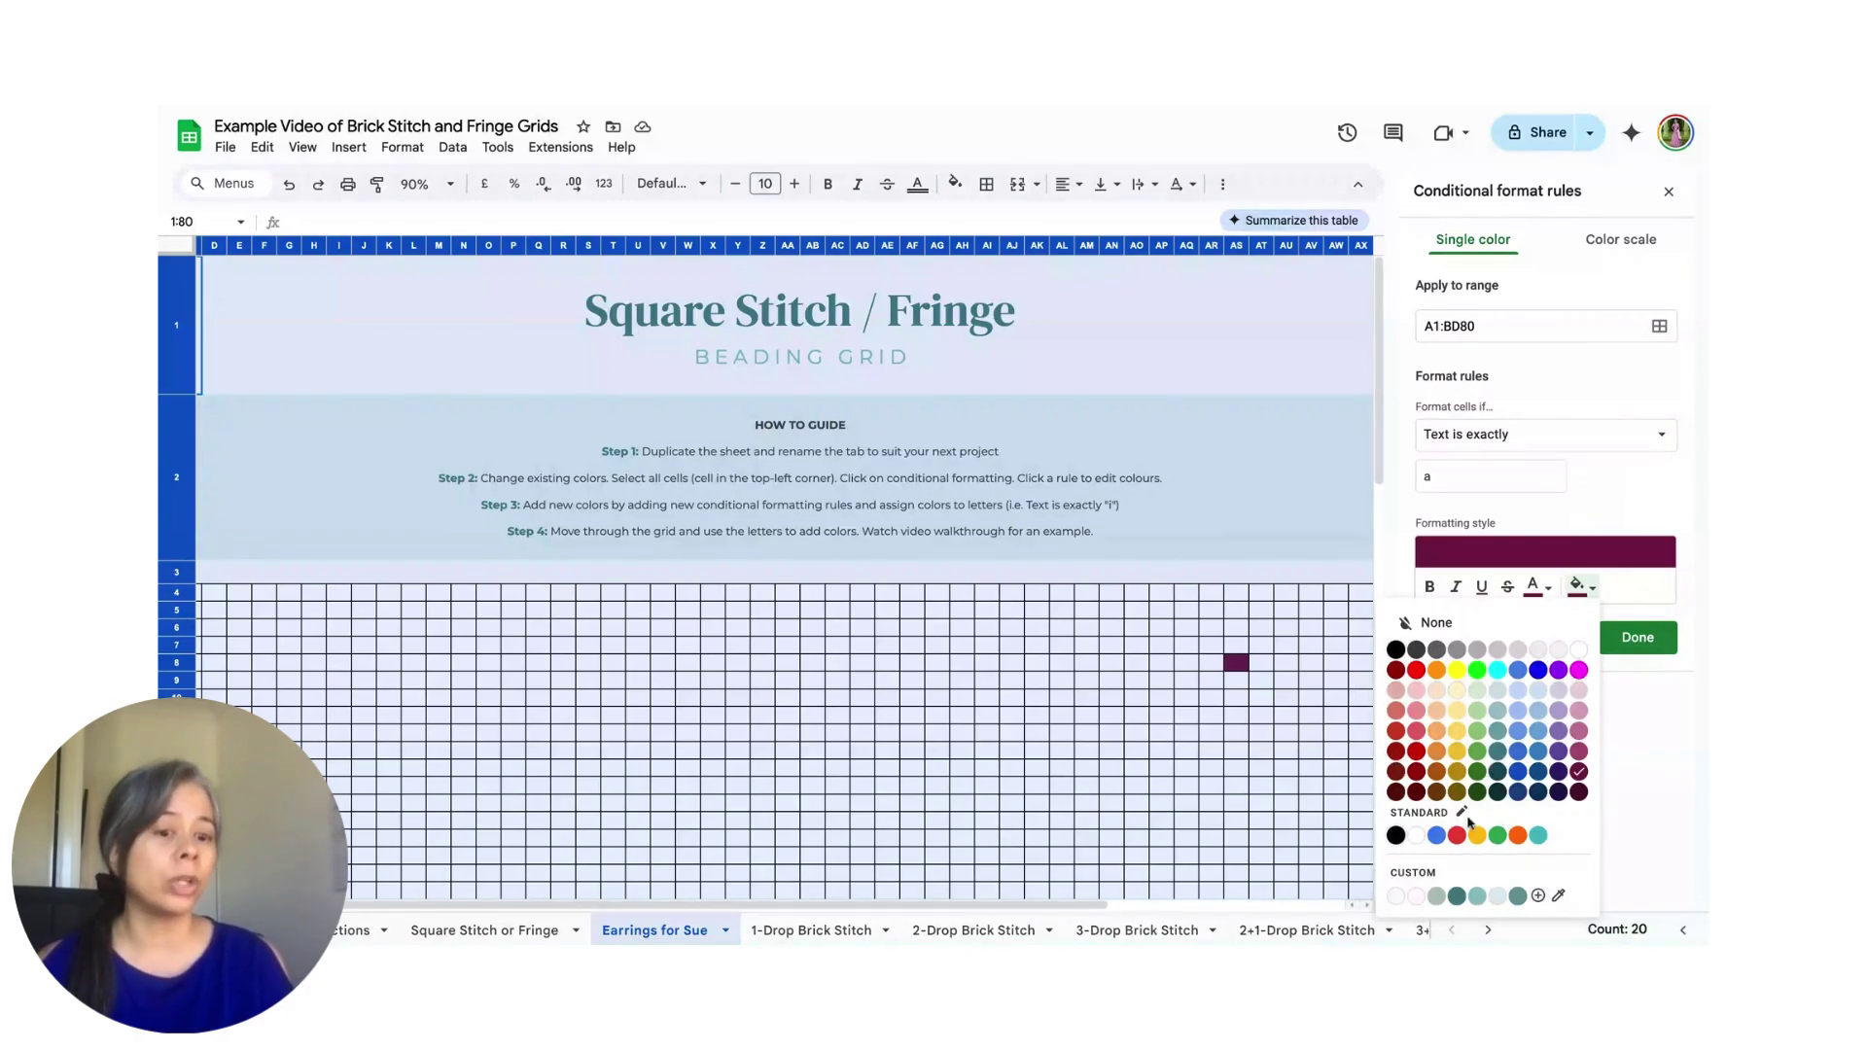
click(1538, 896)
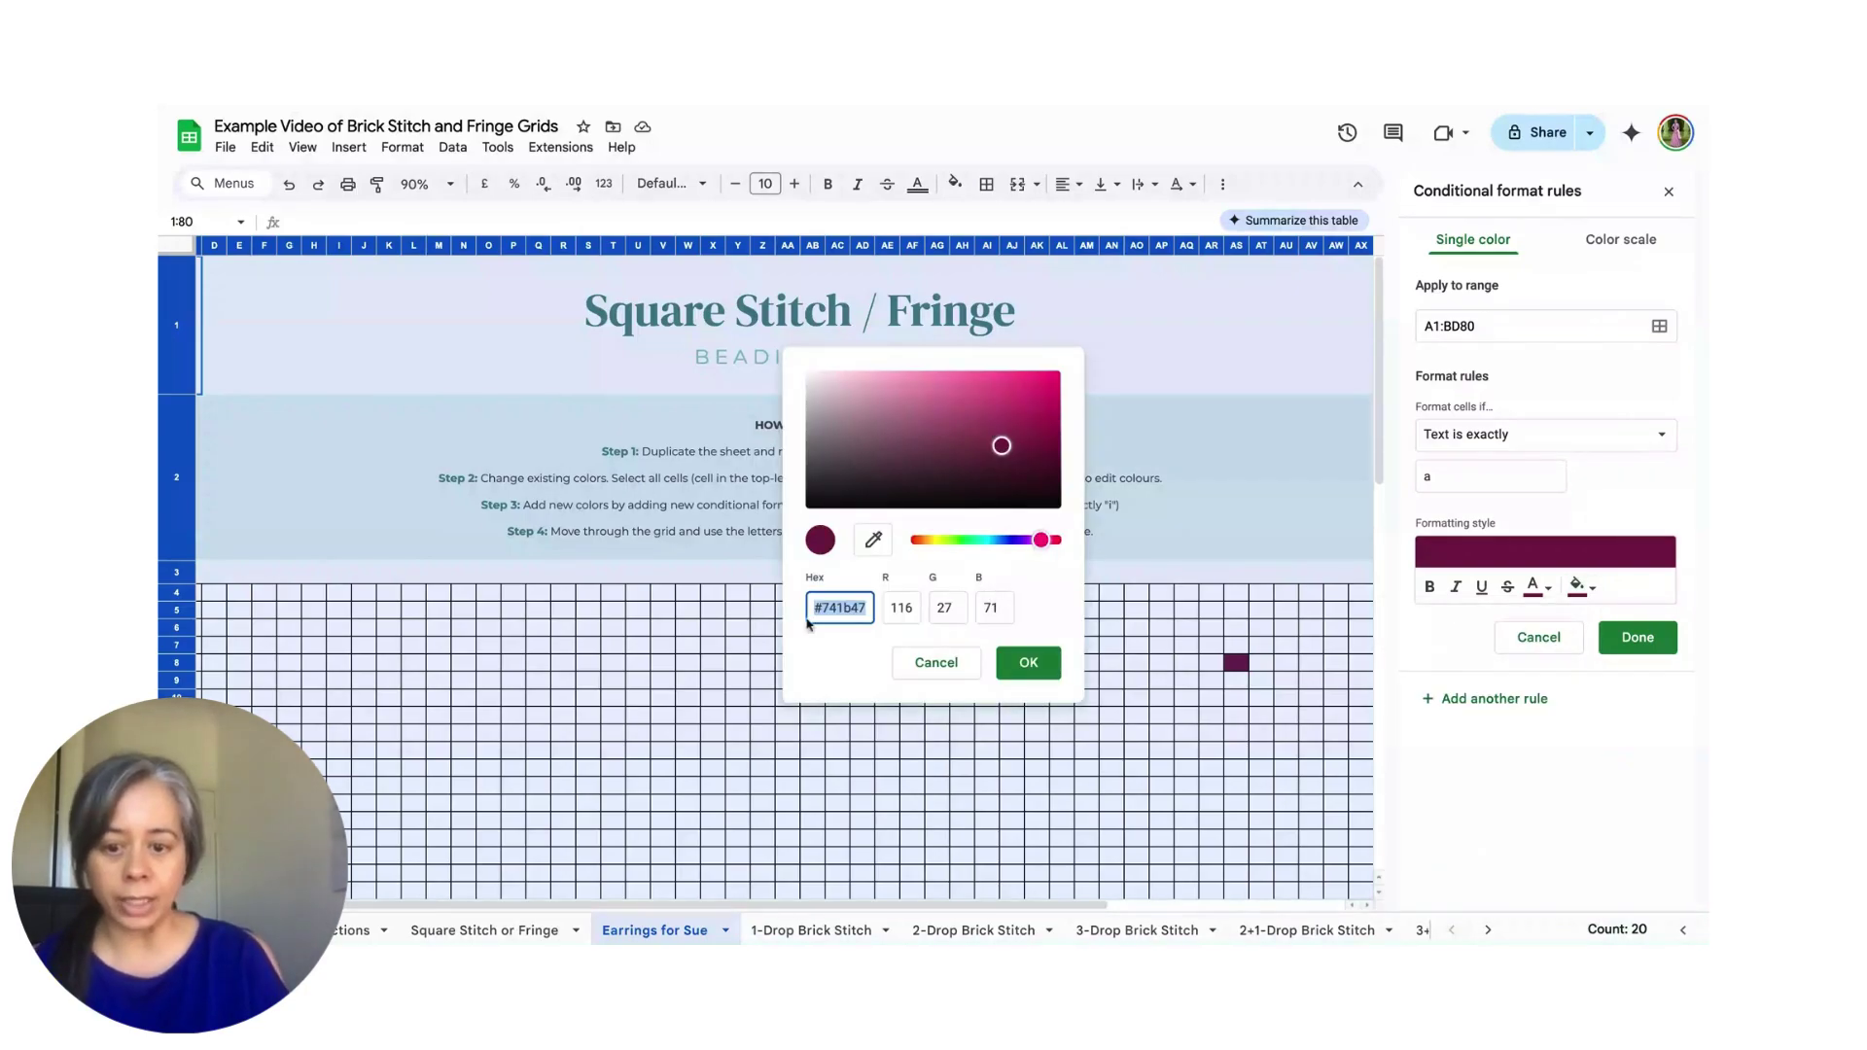
drag(819, 608, 890, 612)
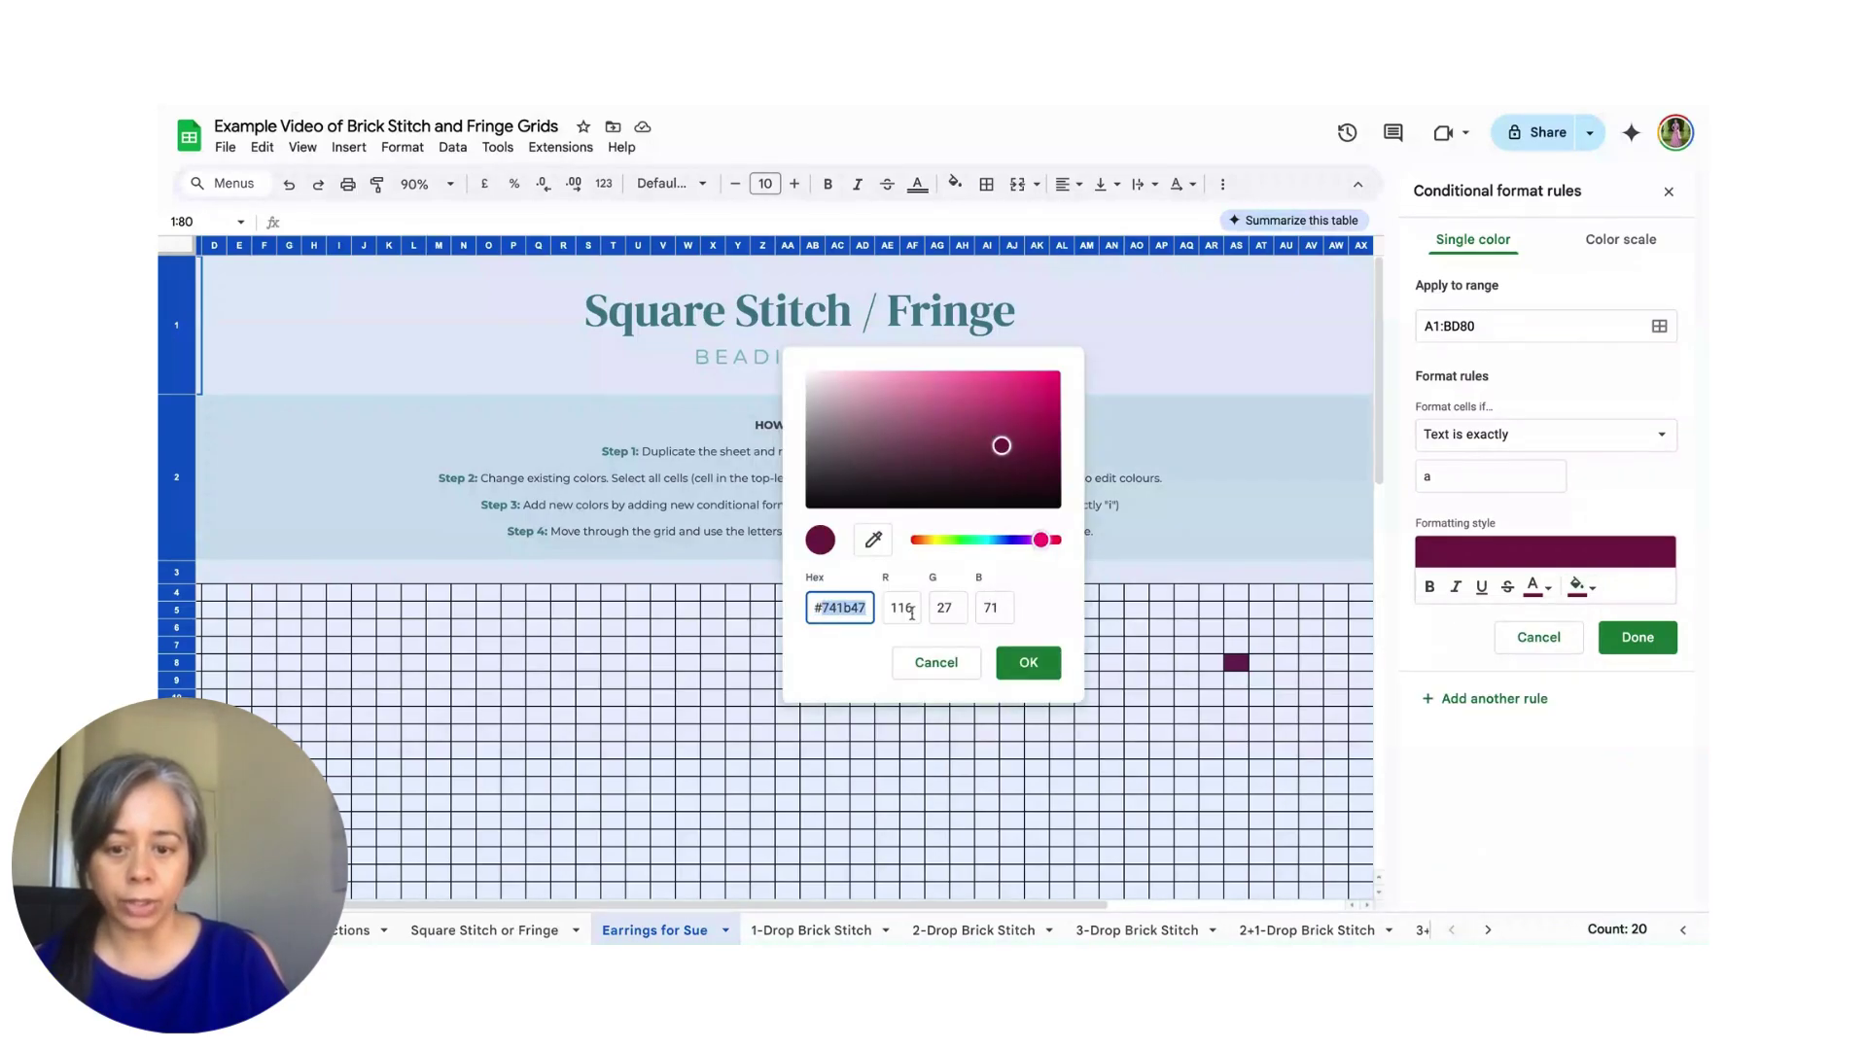
text(d)
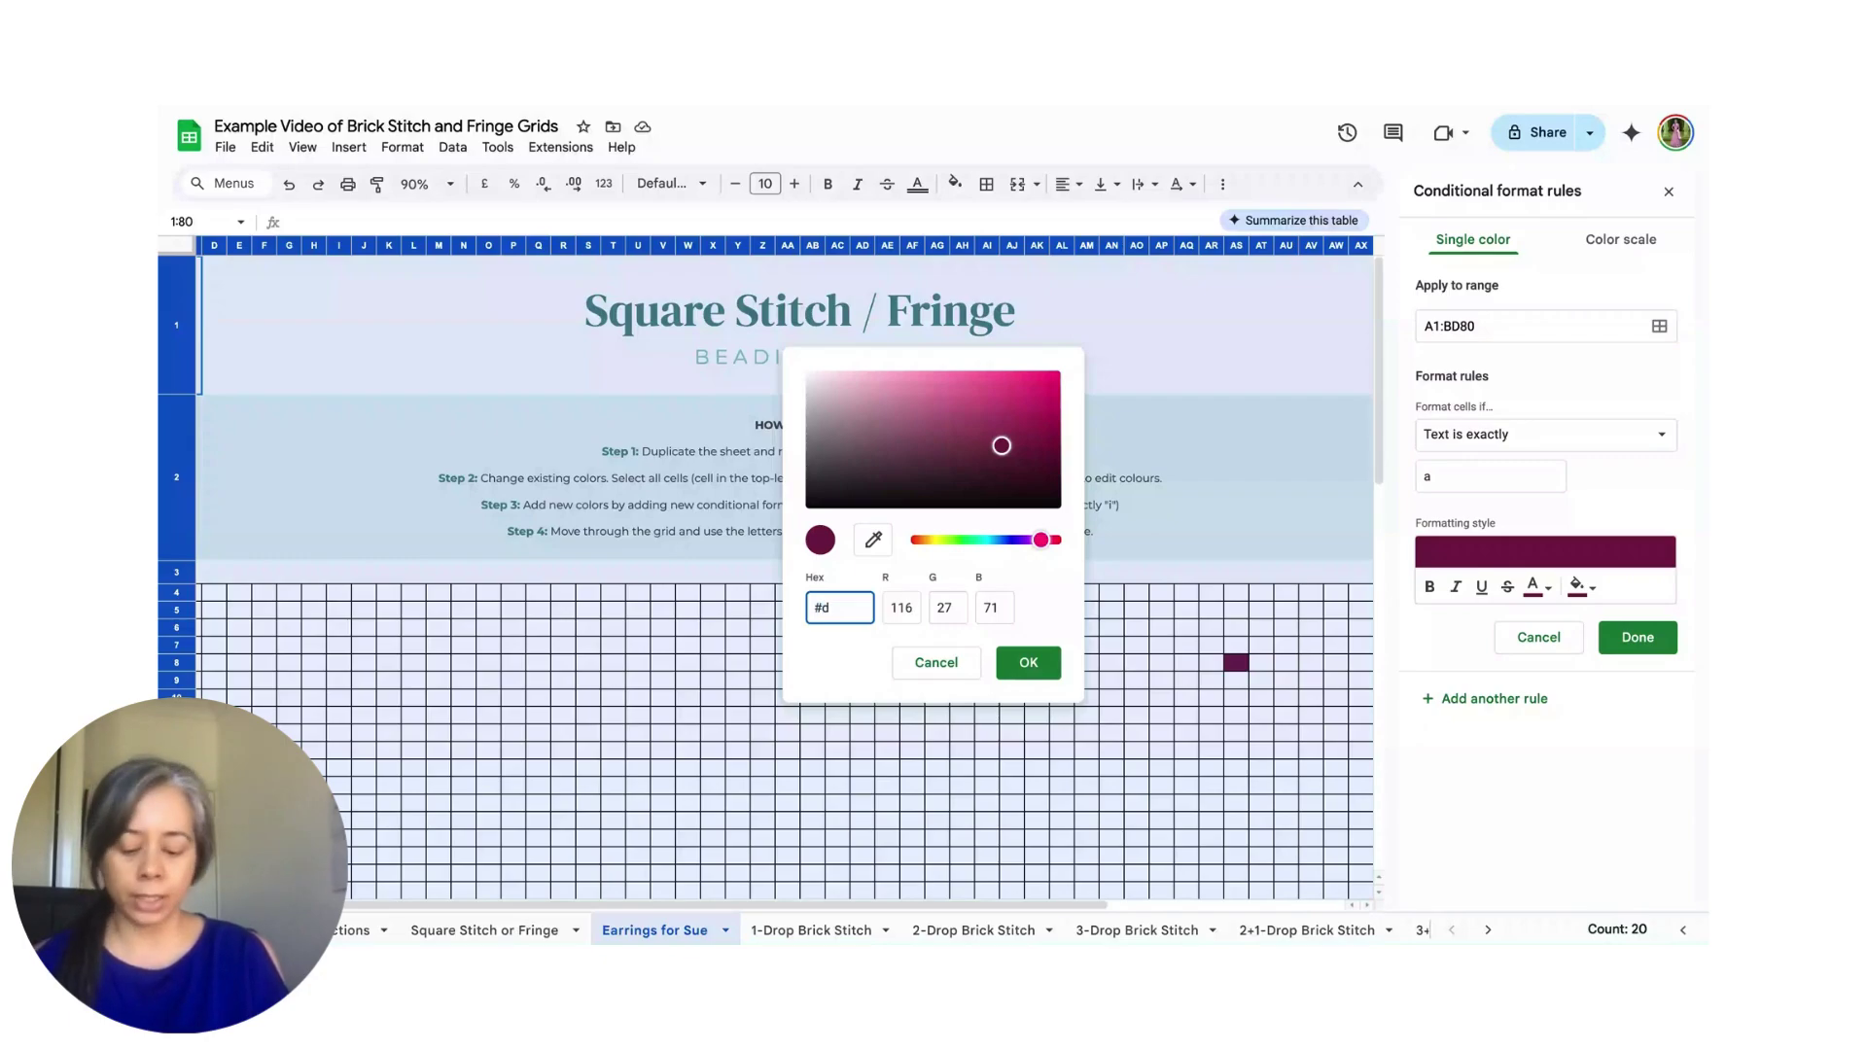
text(8e5)
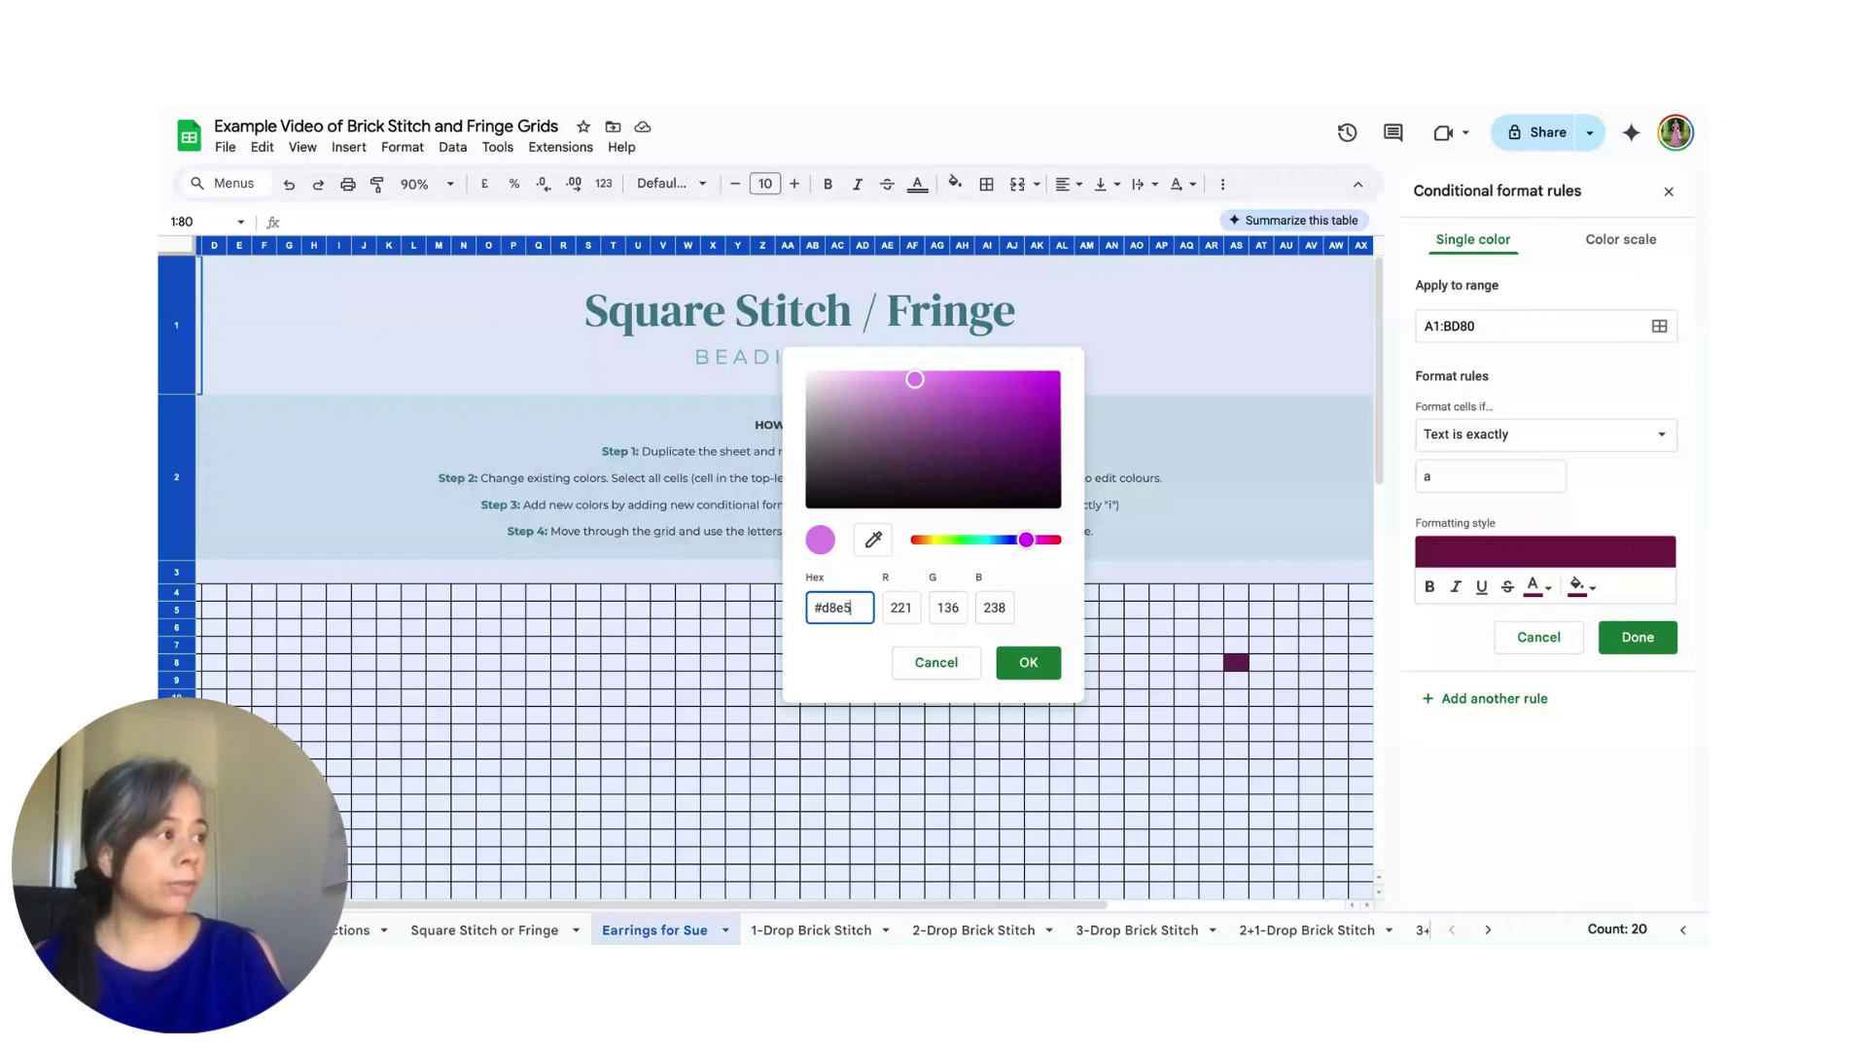
text(f)
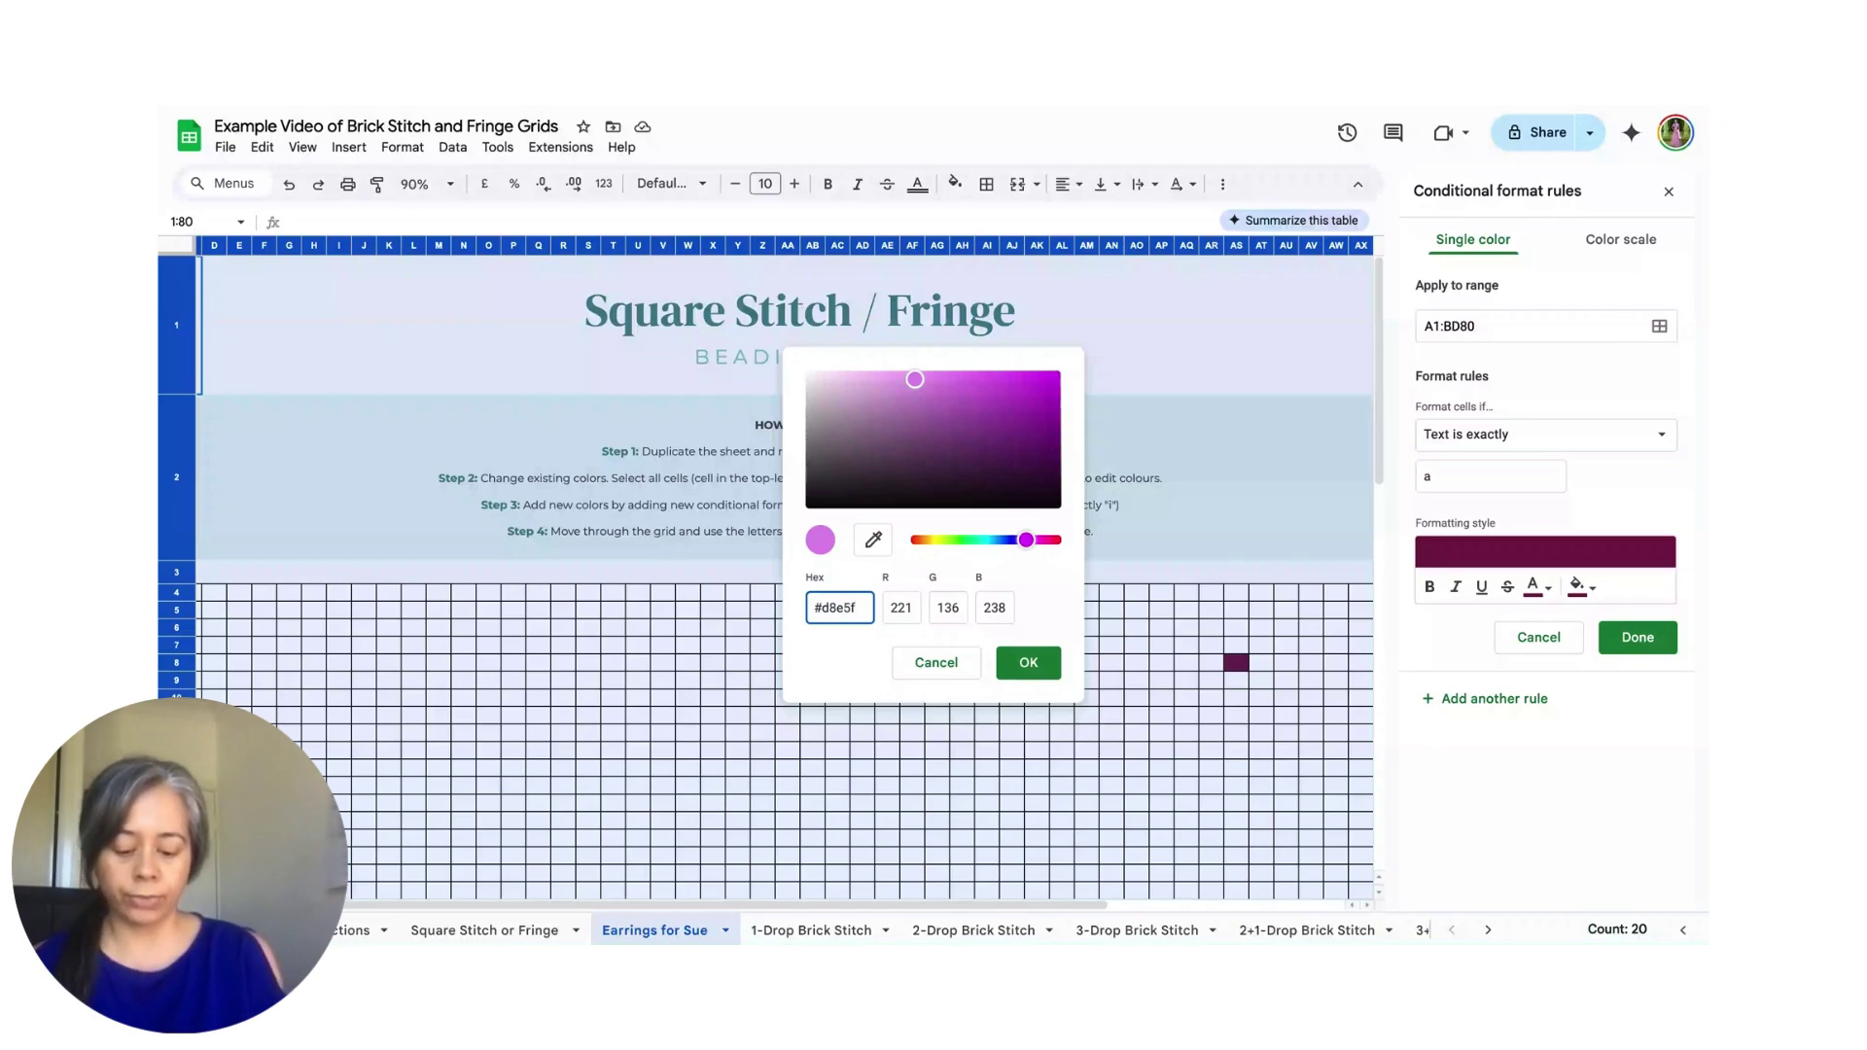
text(7)
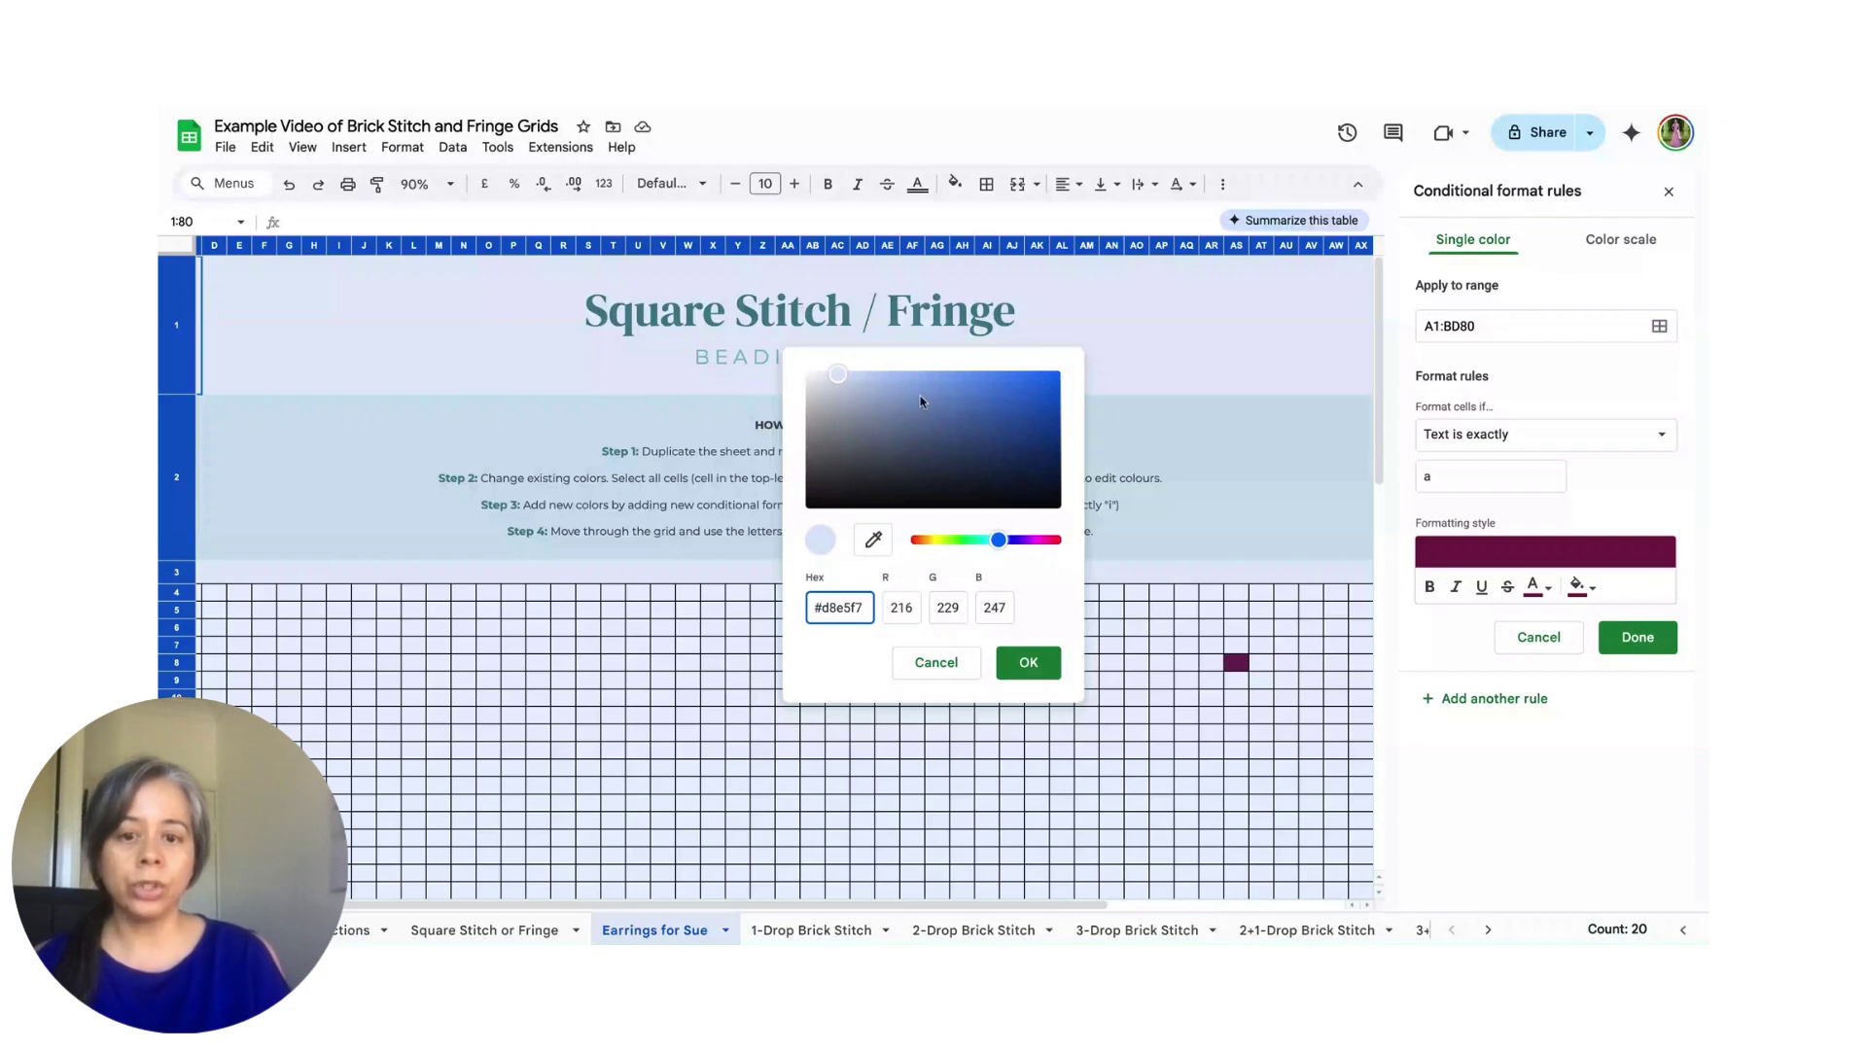
Step: Adjust the custom fill's hue and shade to the slightly deeper light blue #c4d9f1 and apply it to the "a" rule
mouse_move(837, 375)
mouse_down()
mouse_move(912, 384)
mouse_move(837, 381)
mouse_up()
mouse_move(997, 542)
mouse_down()
mouse_move(951, 542)
mouse_move(1021, 543)
mouse_move(992, 550)
mouse_up()
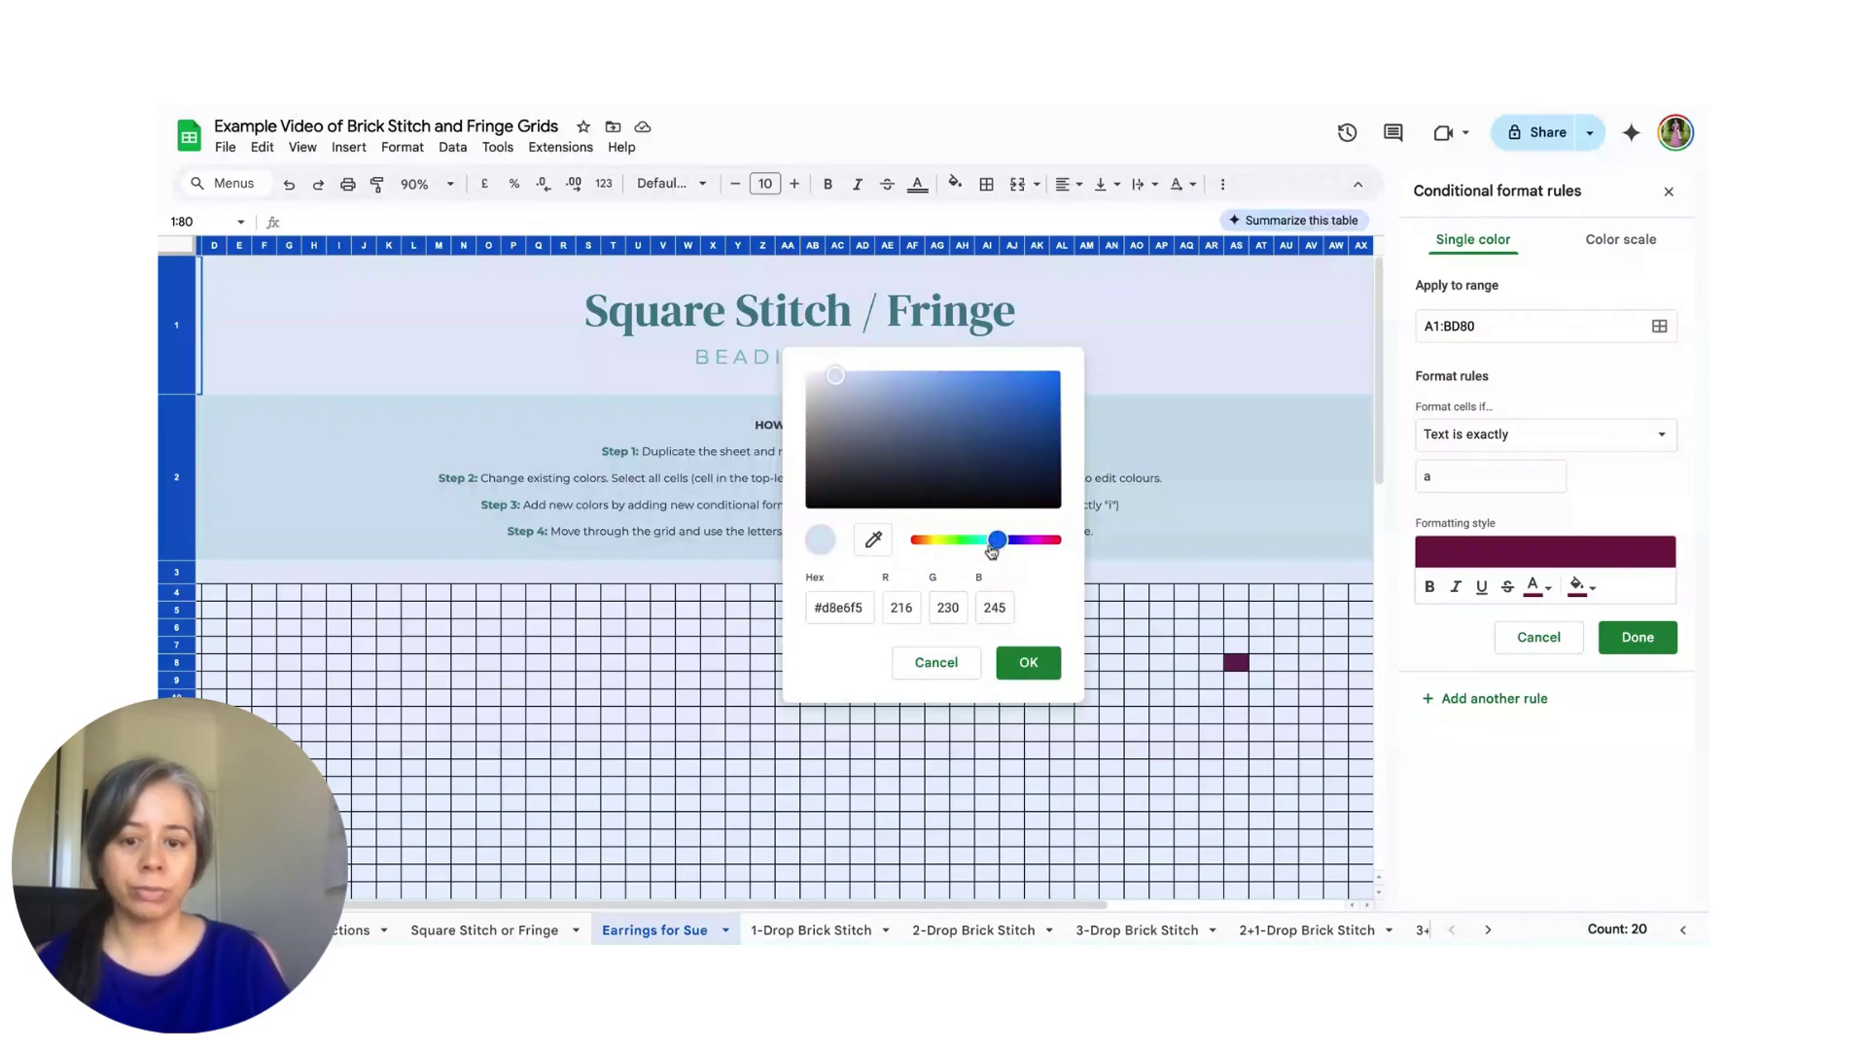
drag(848, 383, 854, 378)
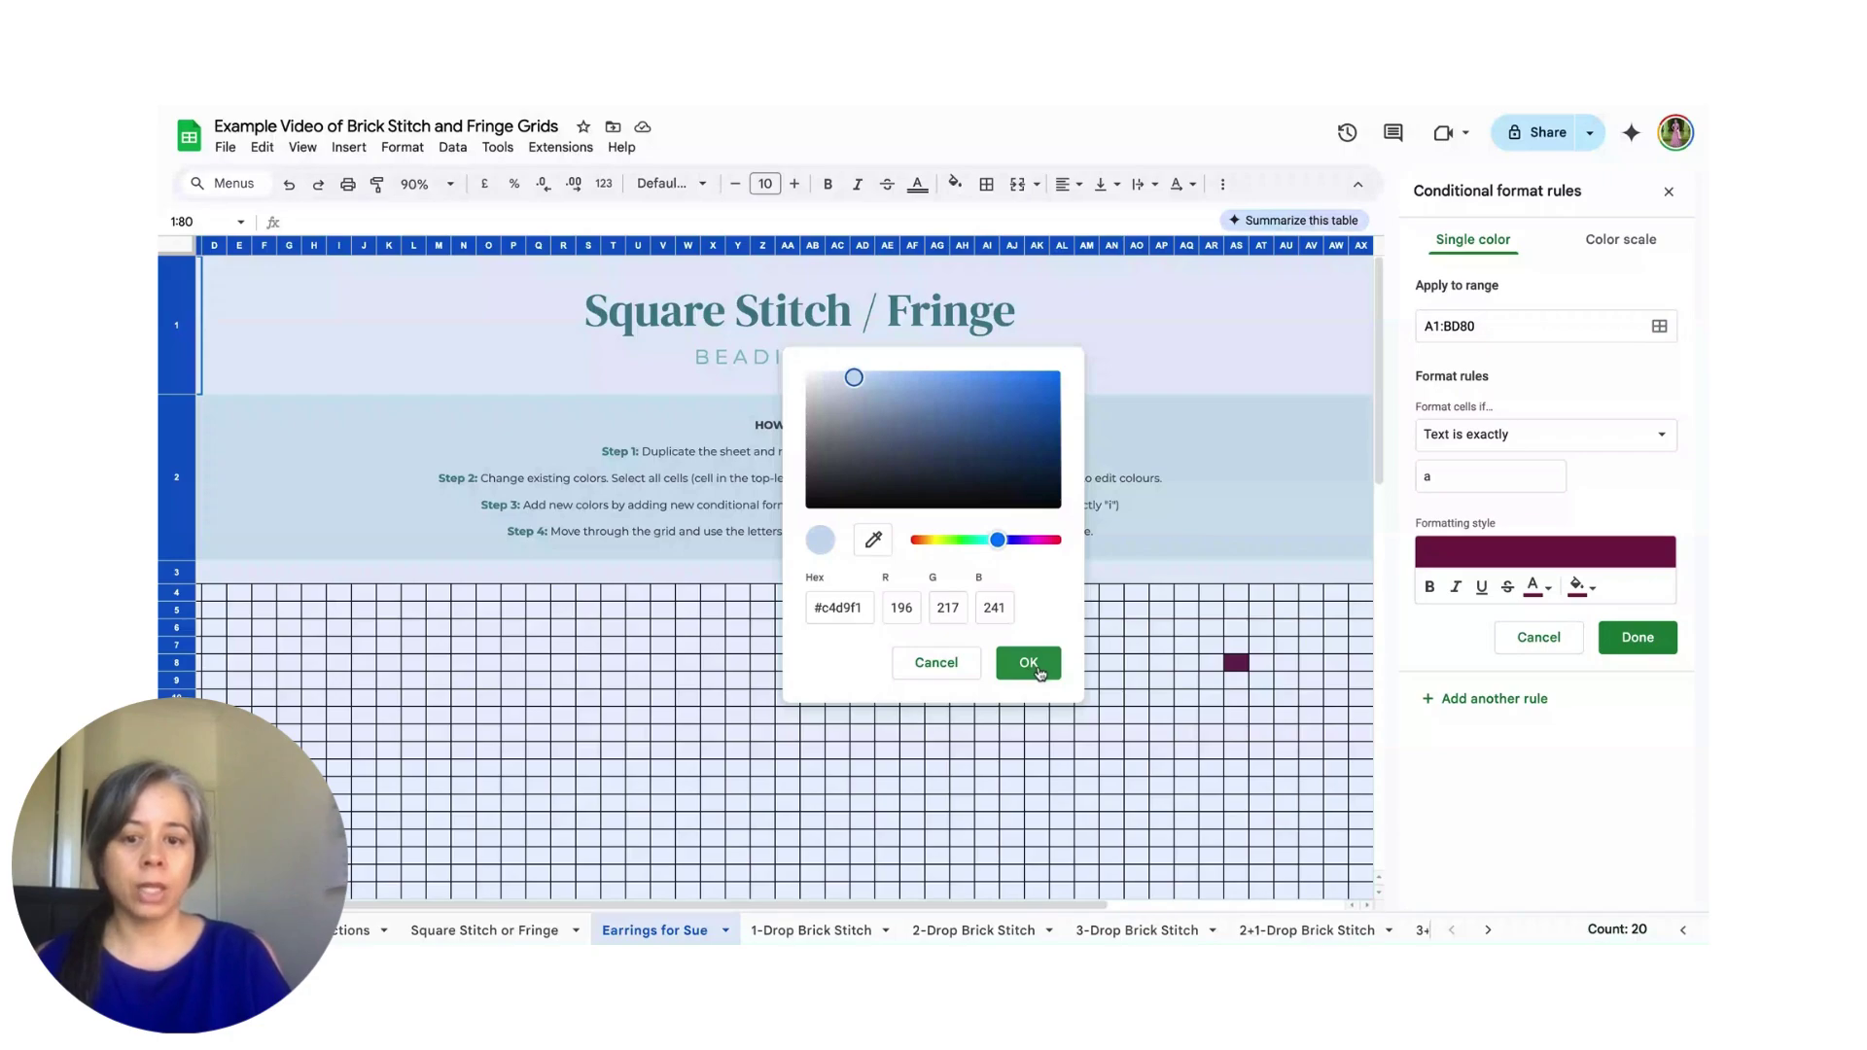
click(828, 608)
key(ctrl+a)
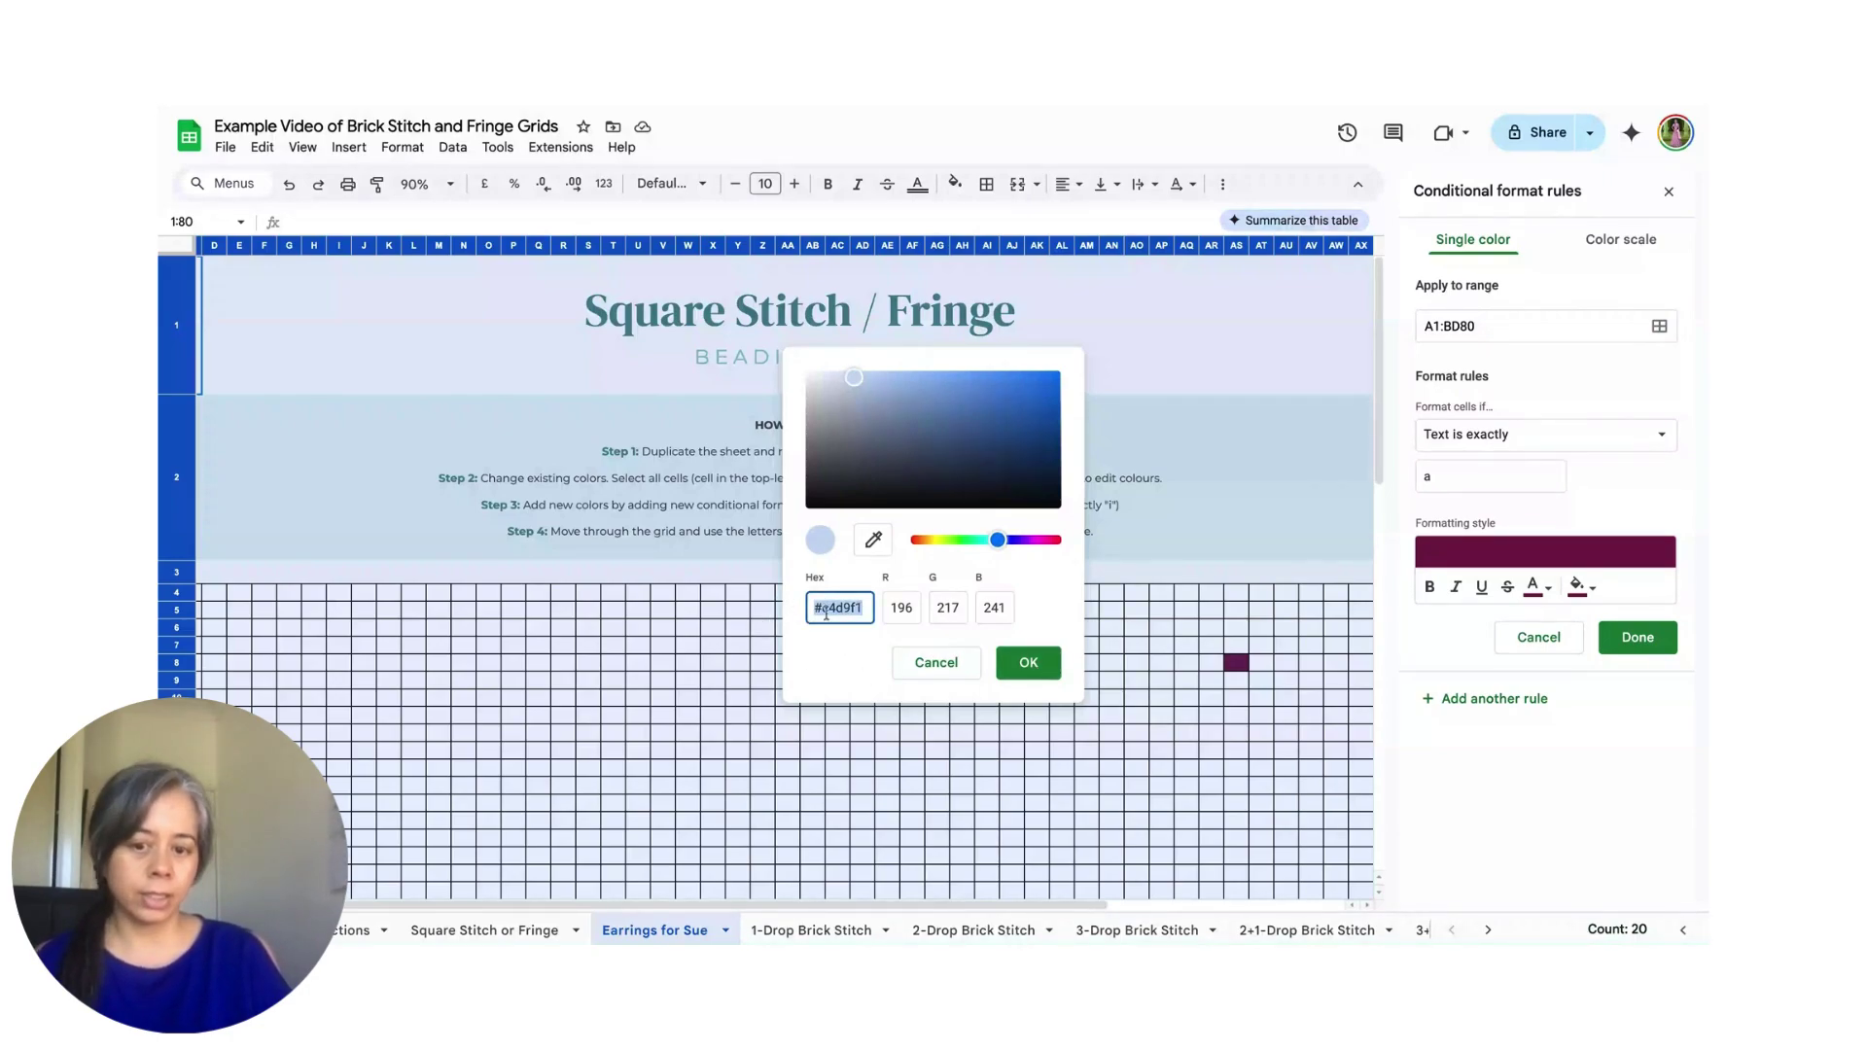
click(1031, 665)
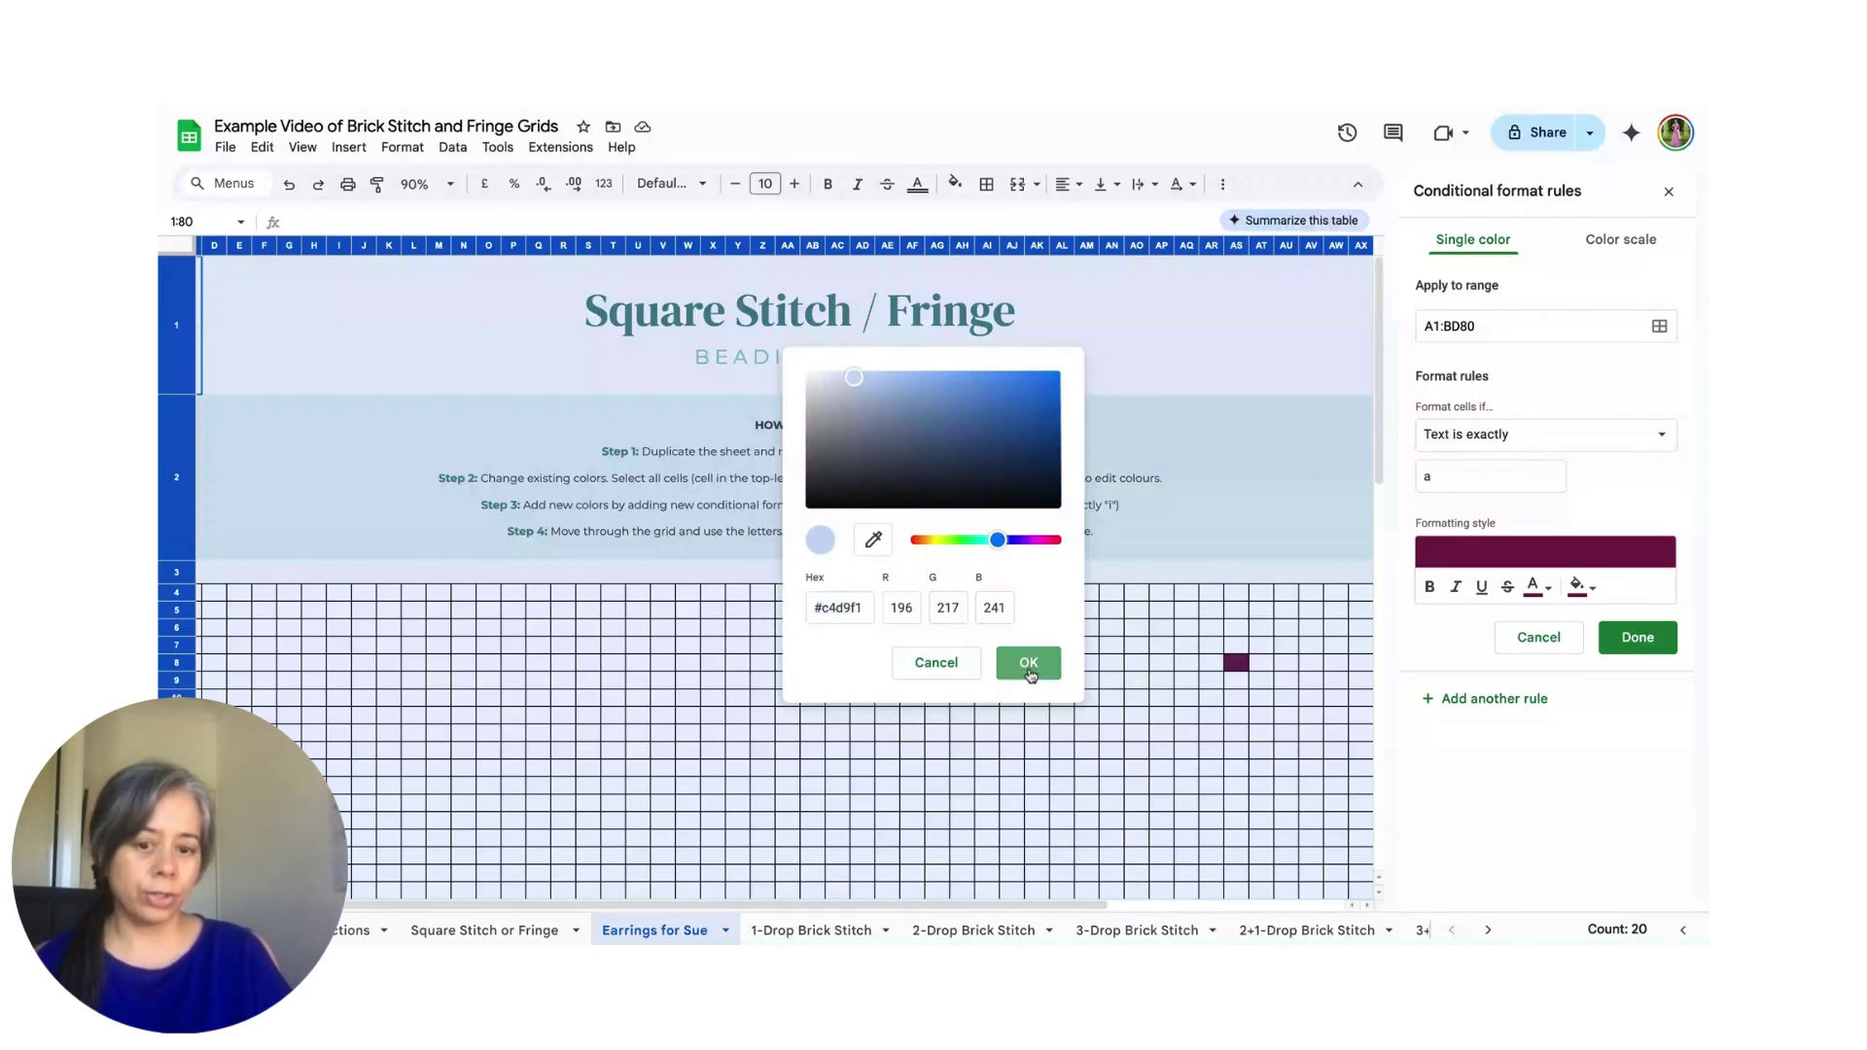
Step: Set the "a" rule's text color to the same custom light blue as its fill and save the rule
click(1543, 588)
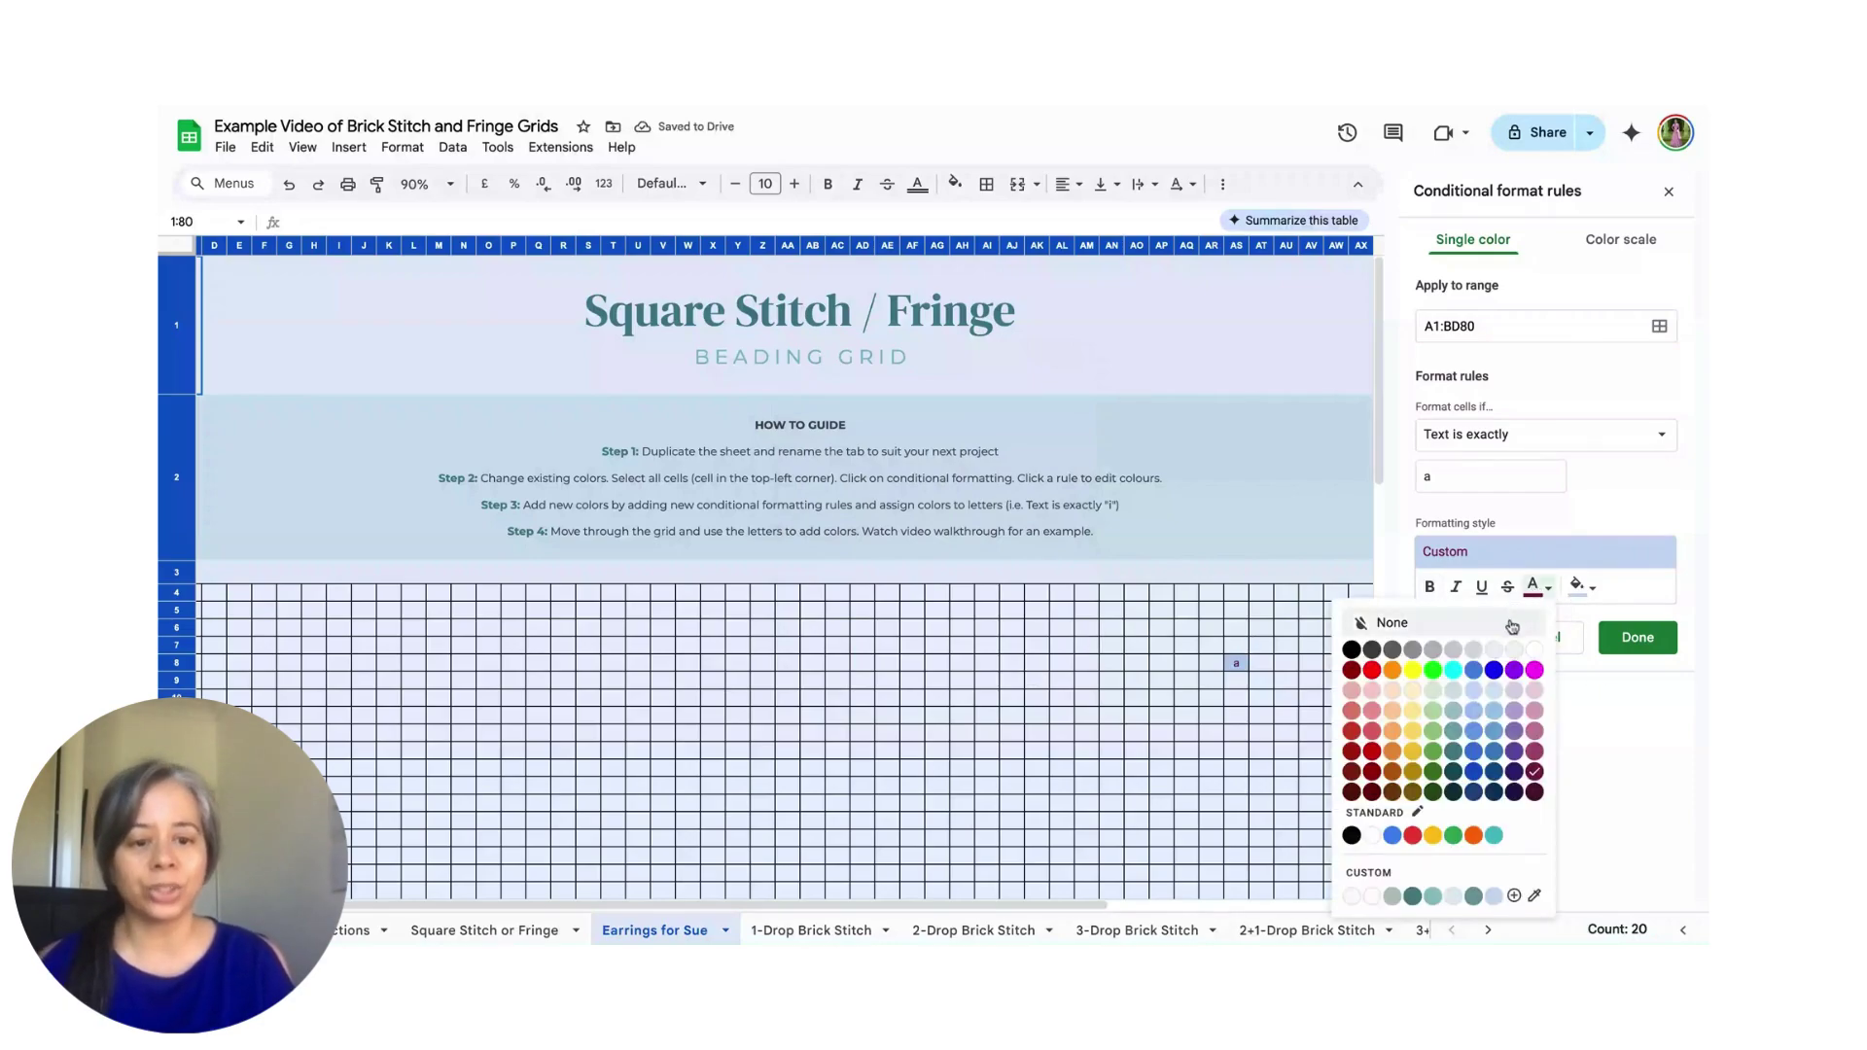
click(1494, 896)
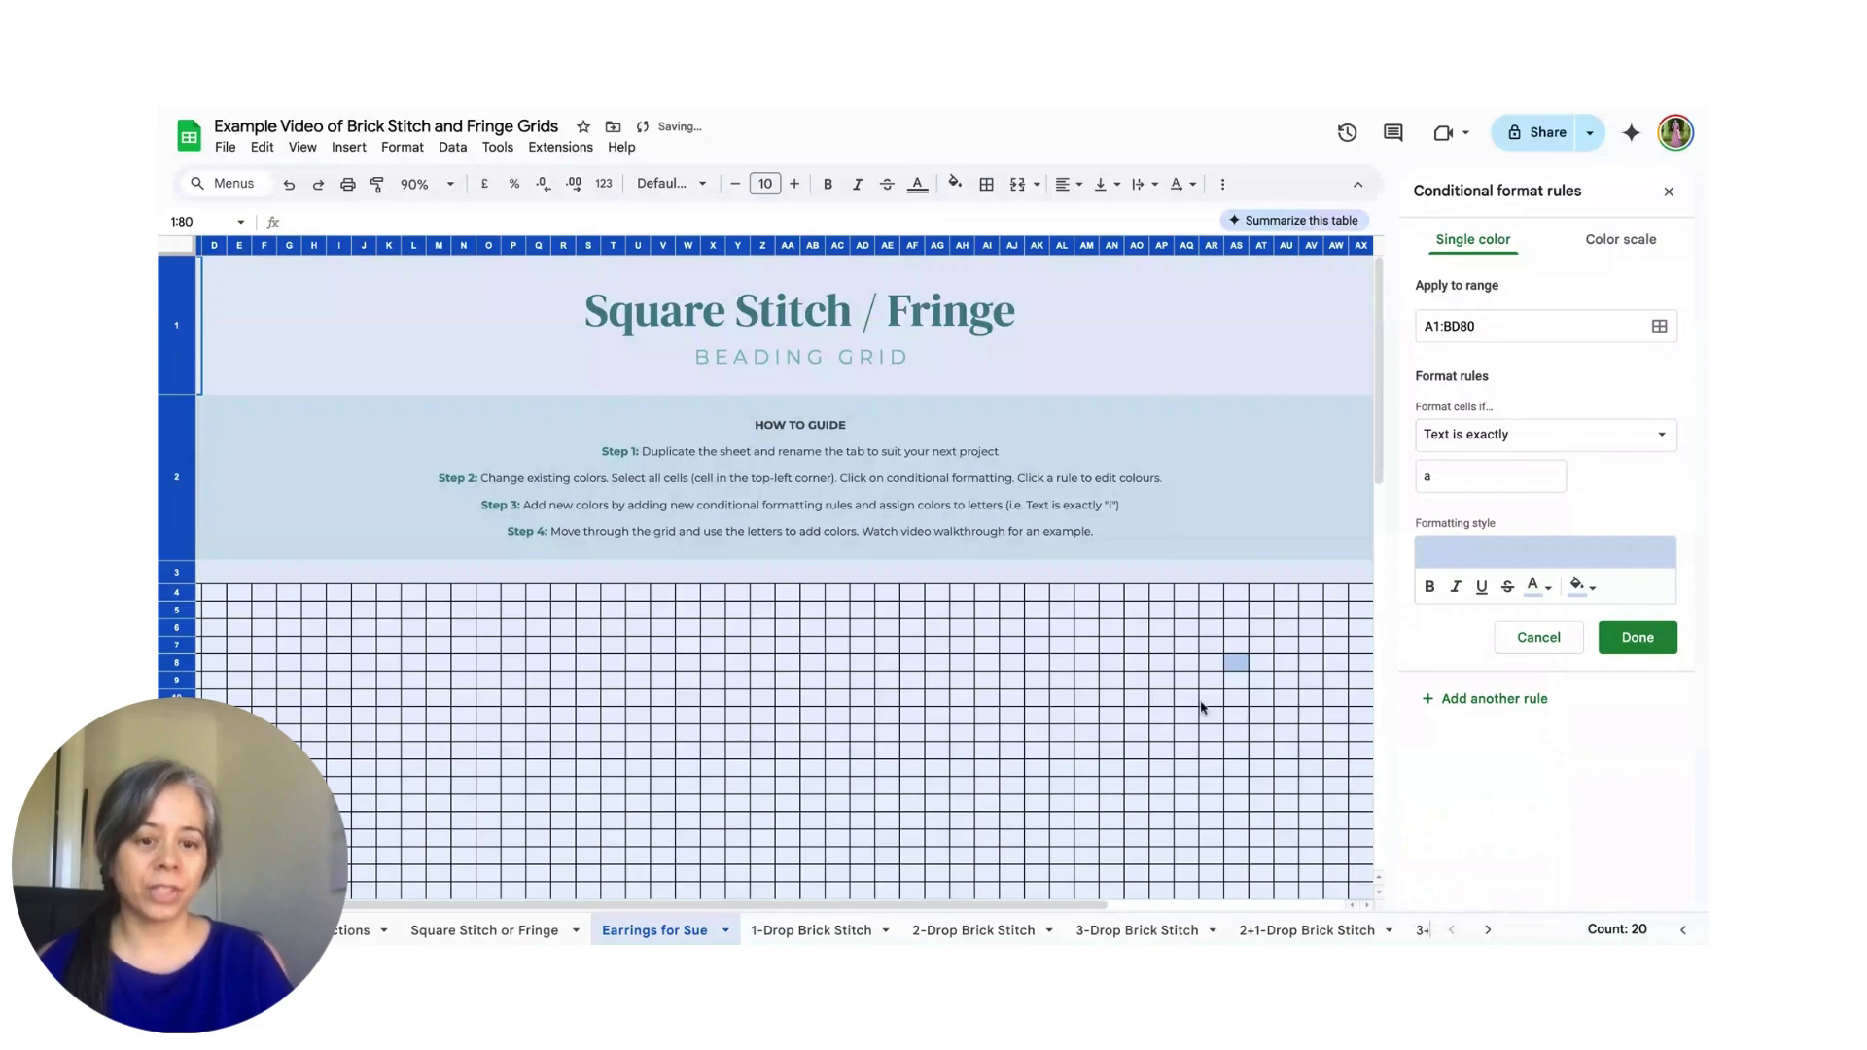
click(1638, 649)
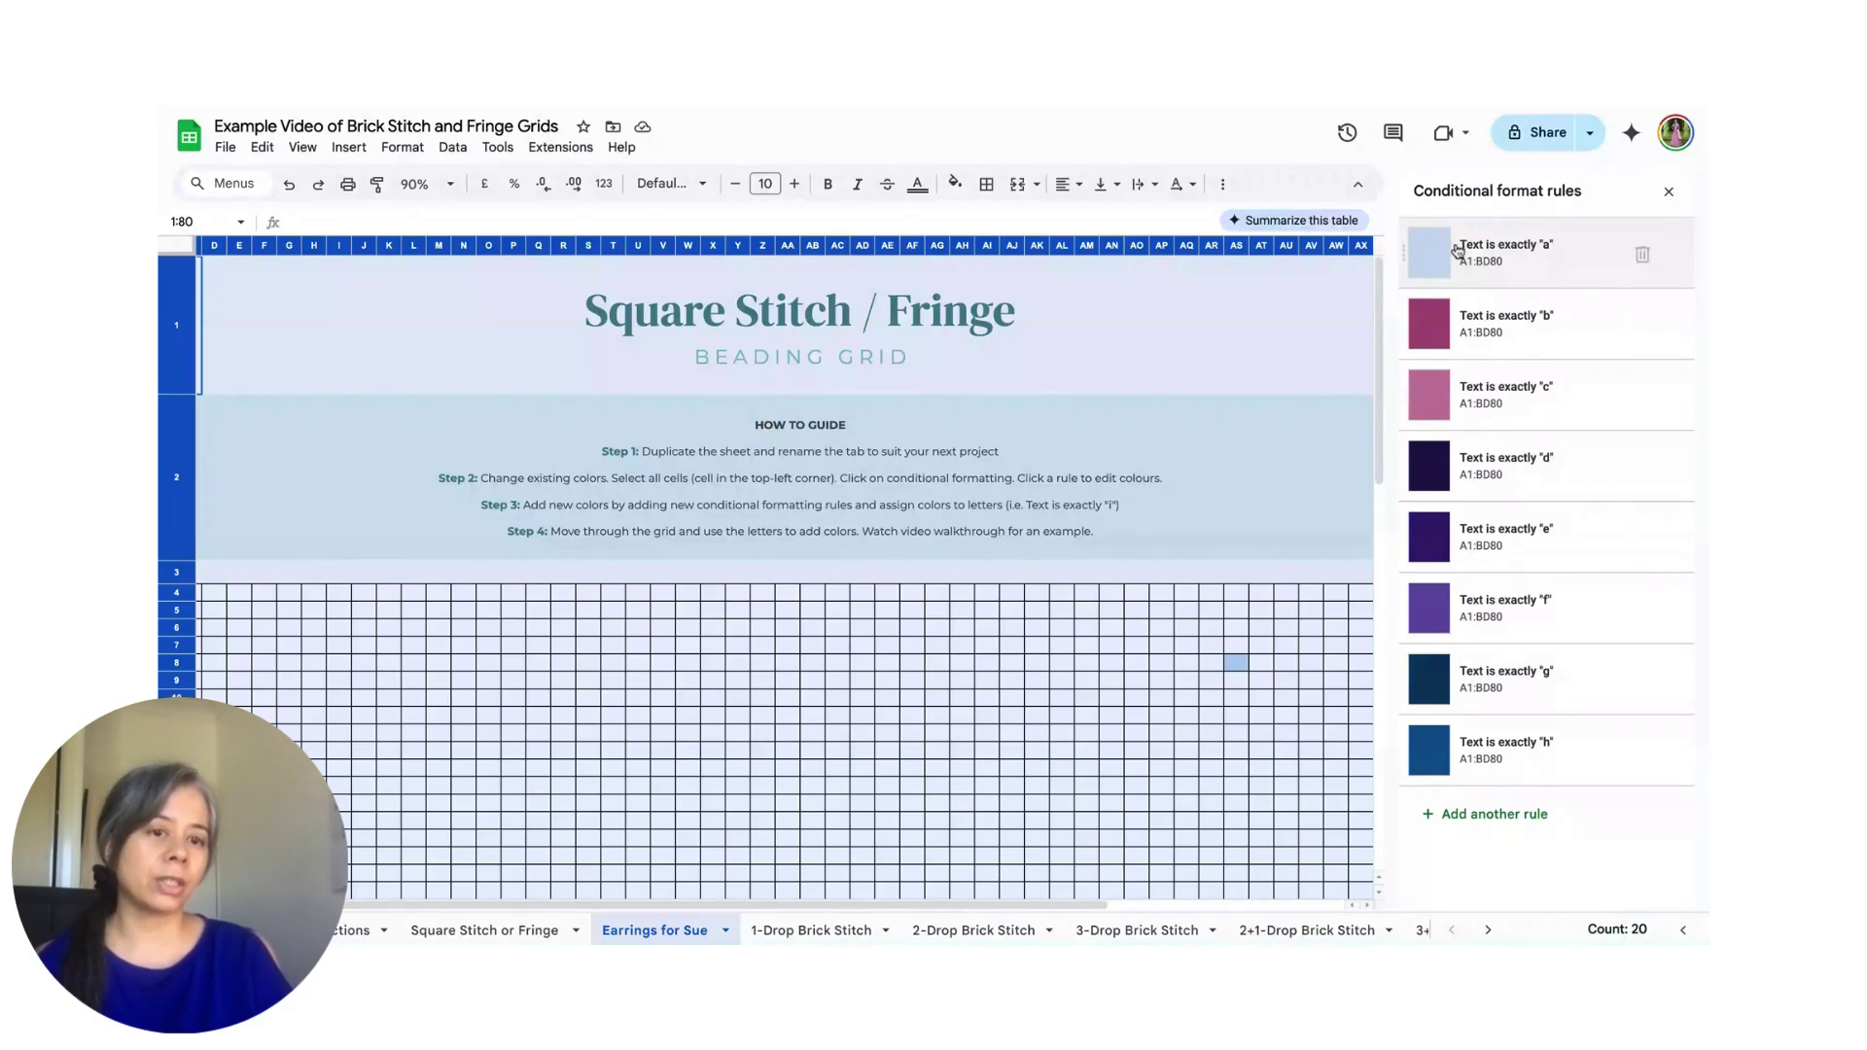
Step: Open the rule for text that is exactly "b" and set its fill to the custom color #d8eedf
click(1498, 325)
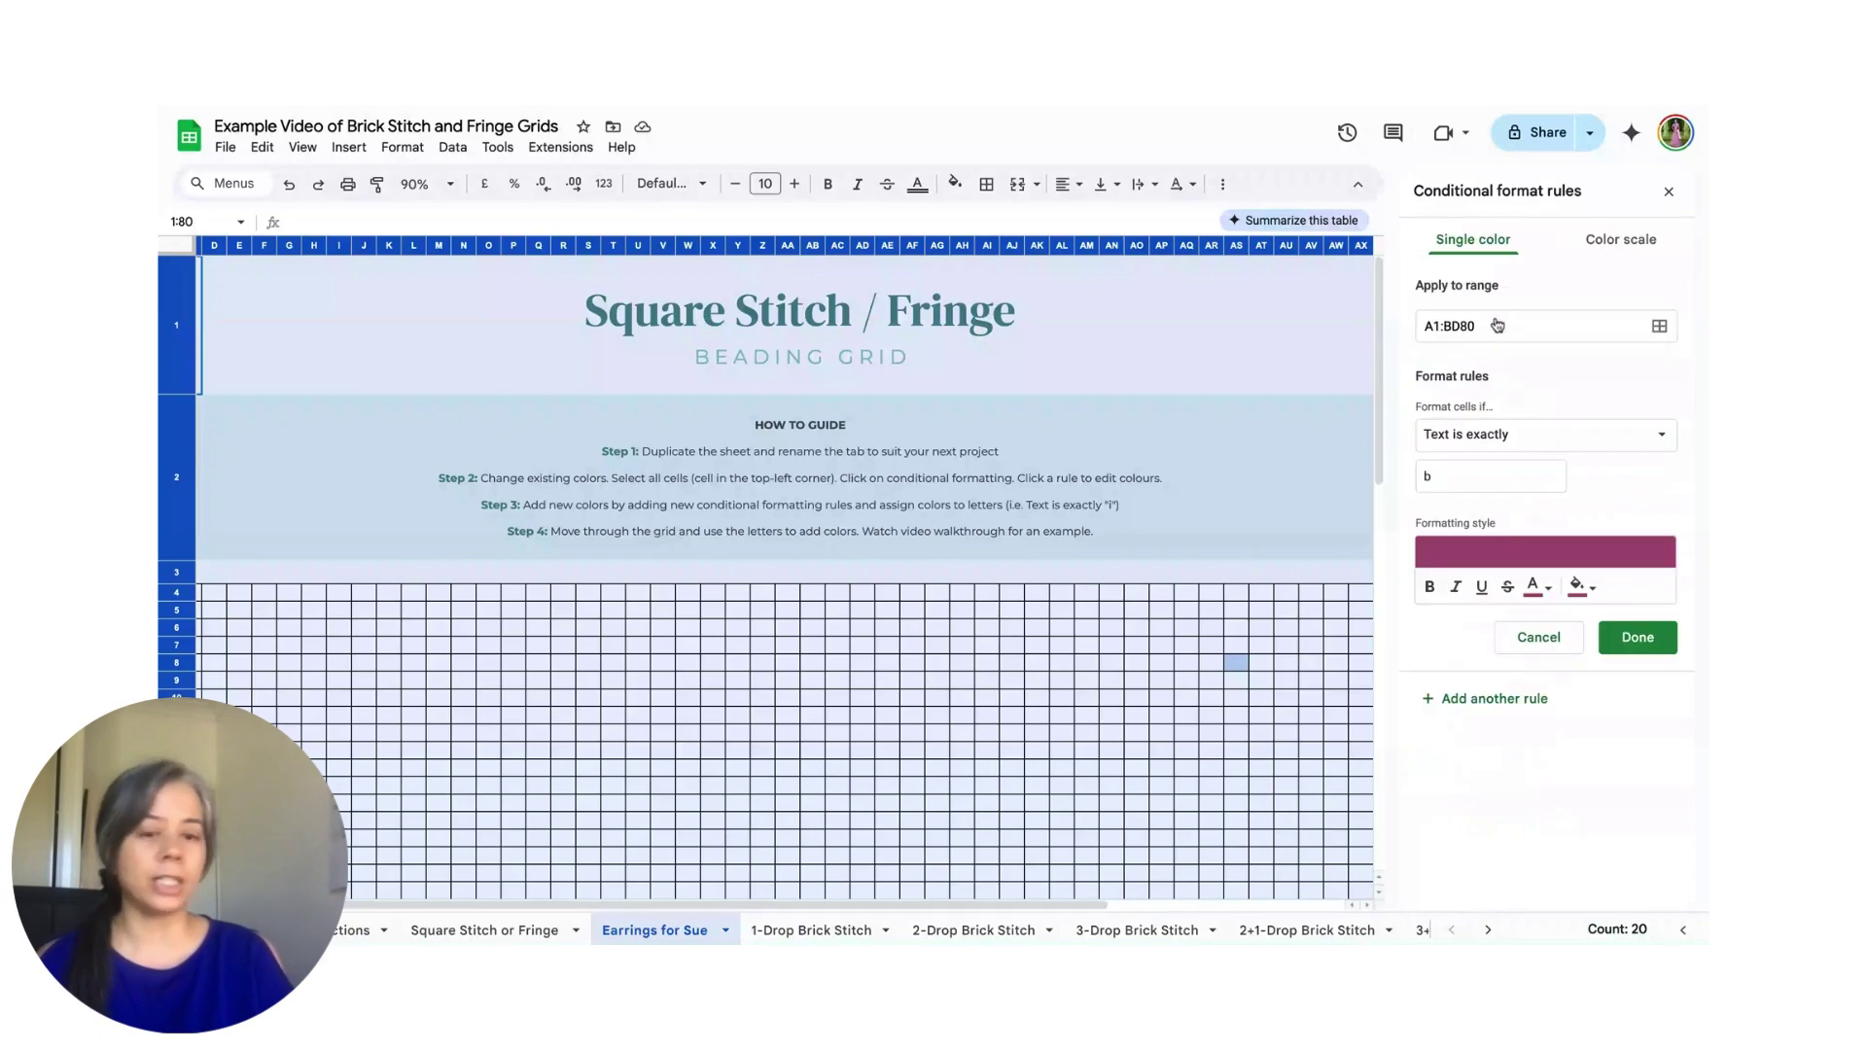
click(1578, 586)
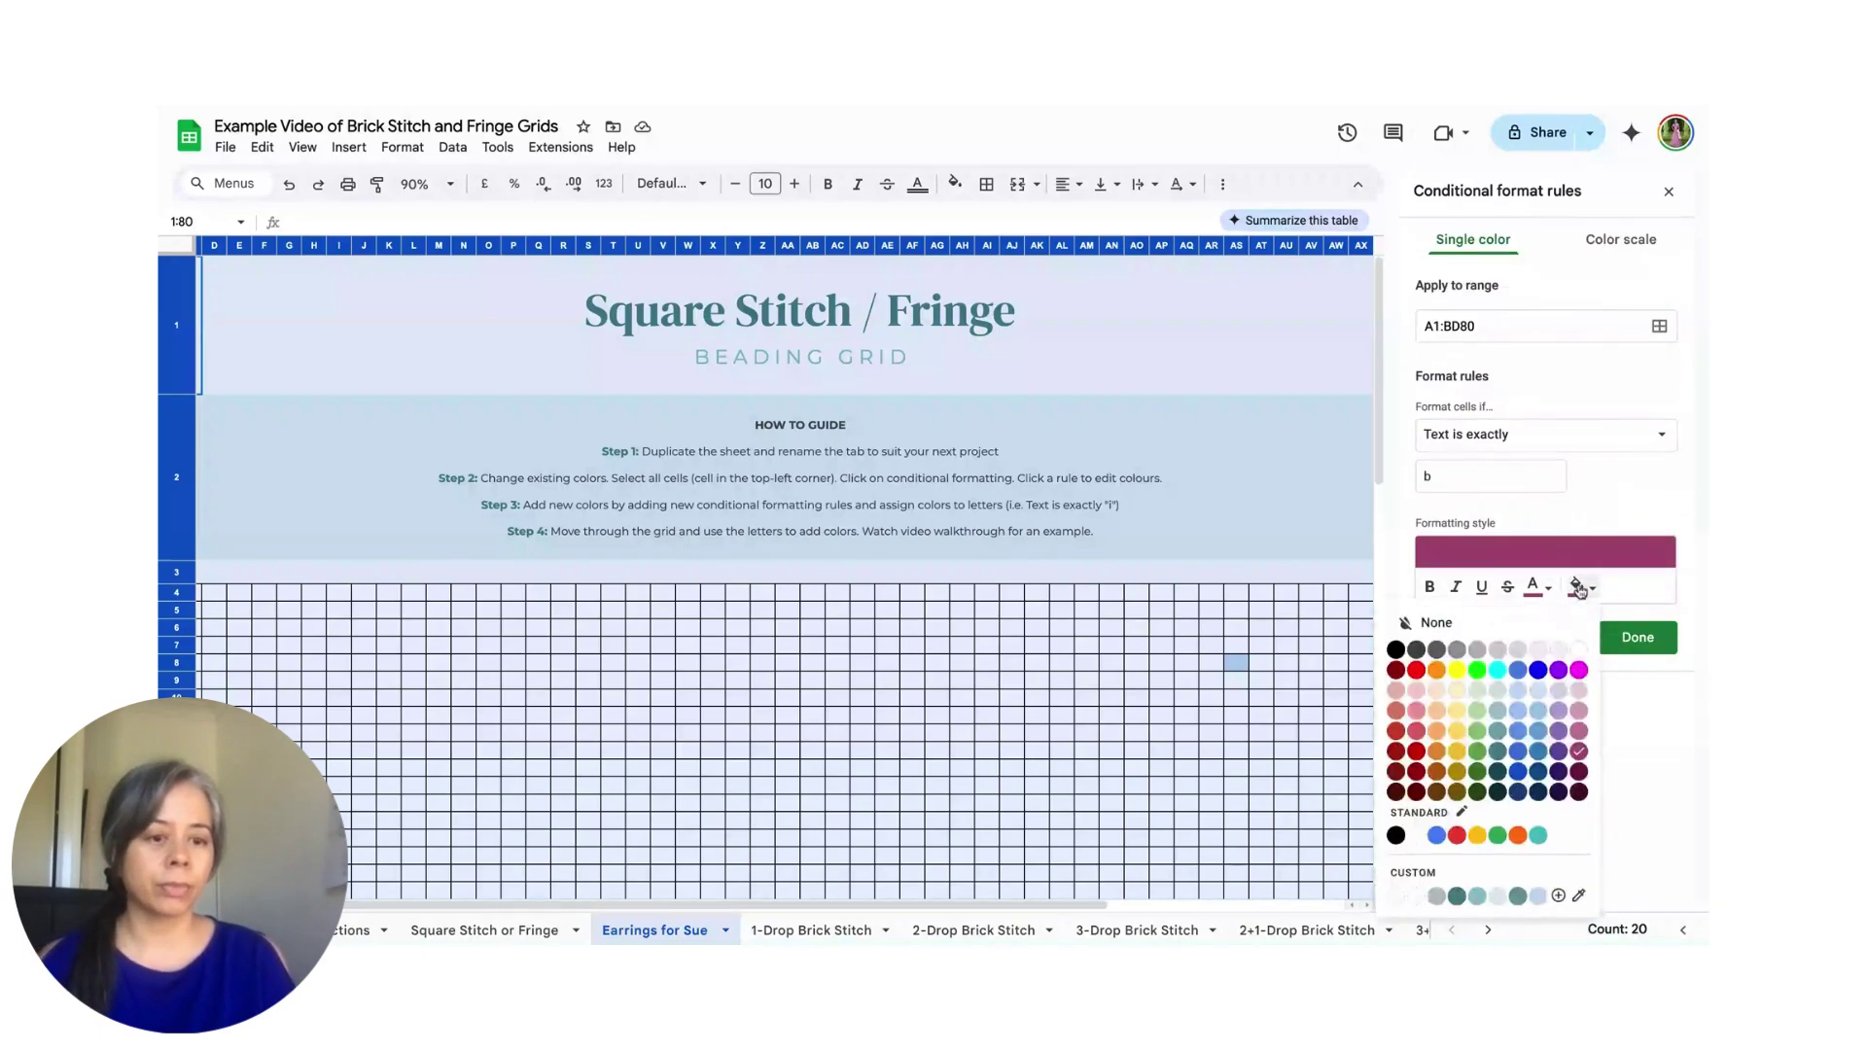
click(1558, 896)
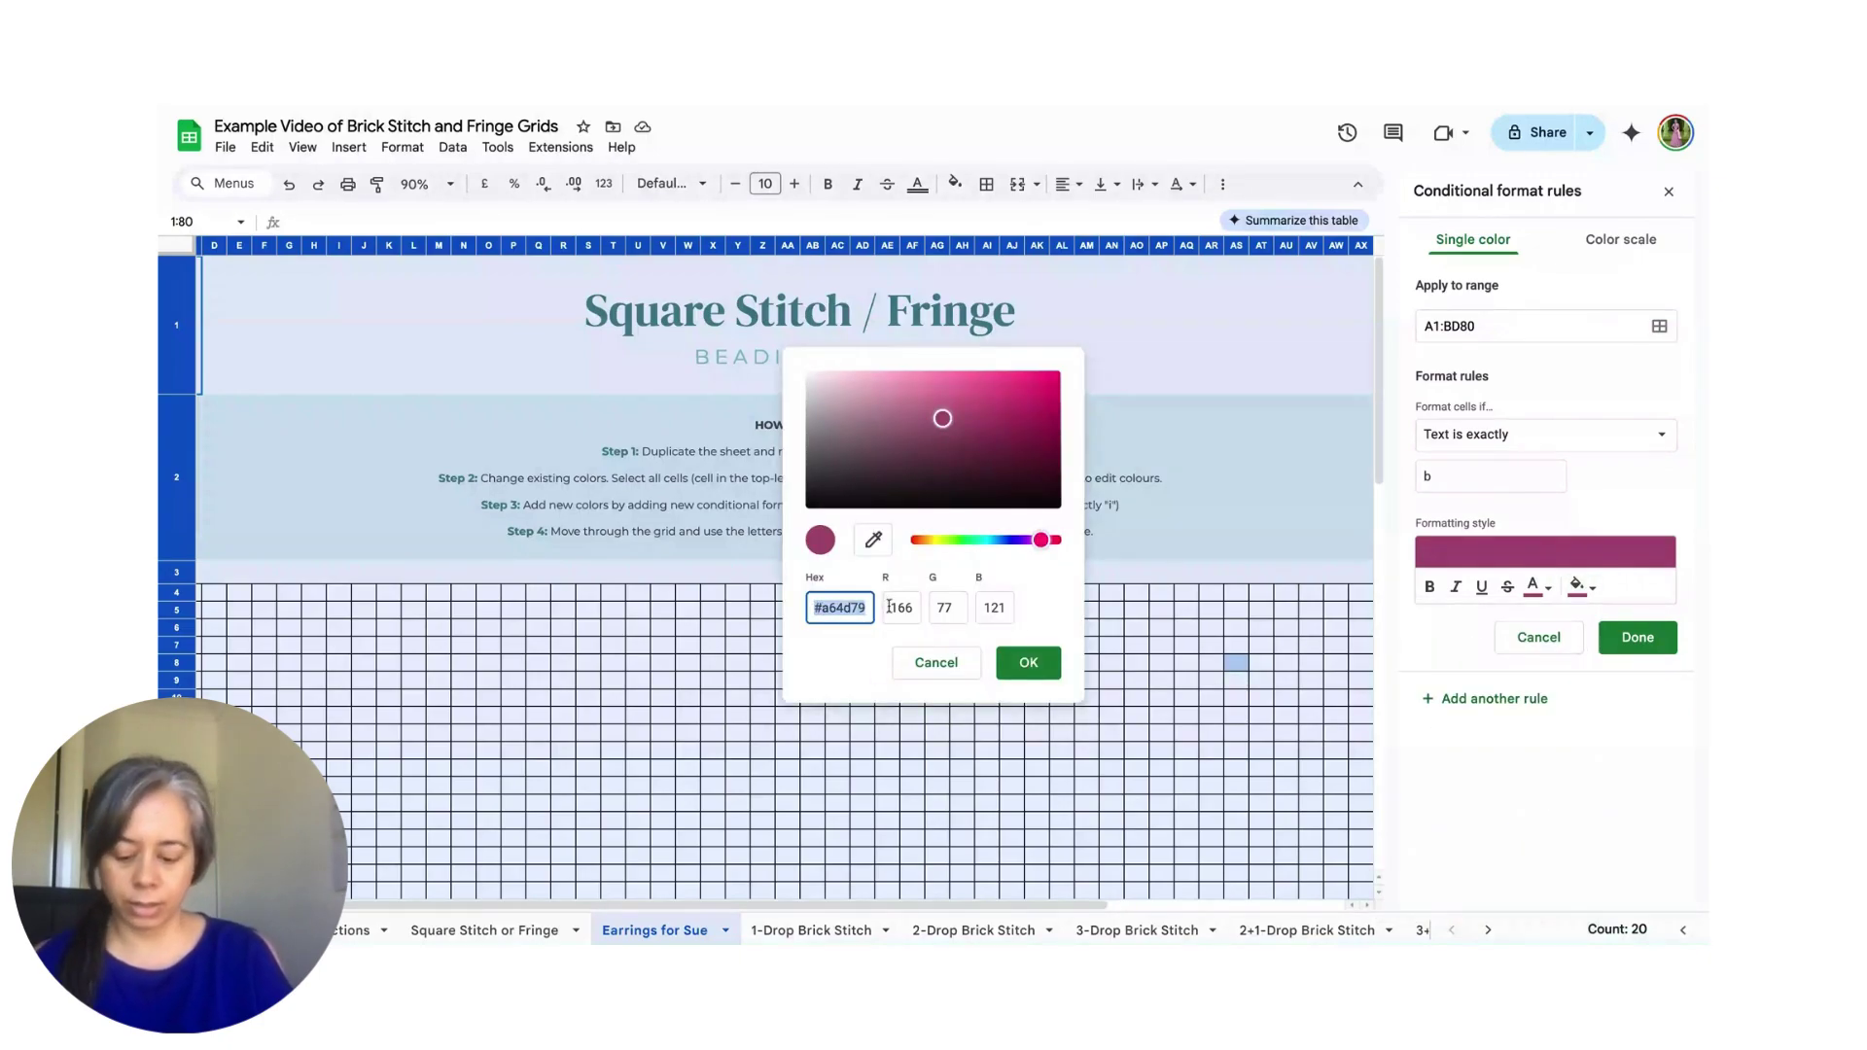
text(#)
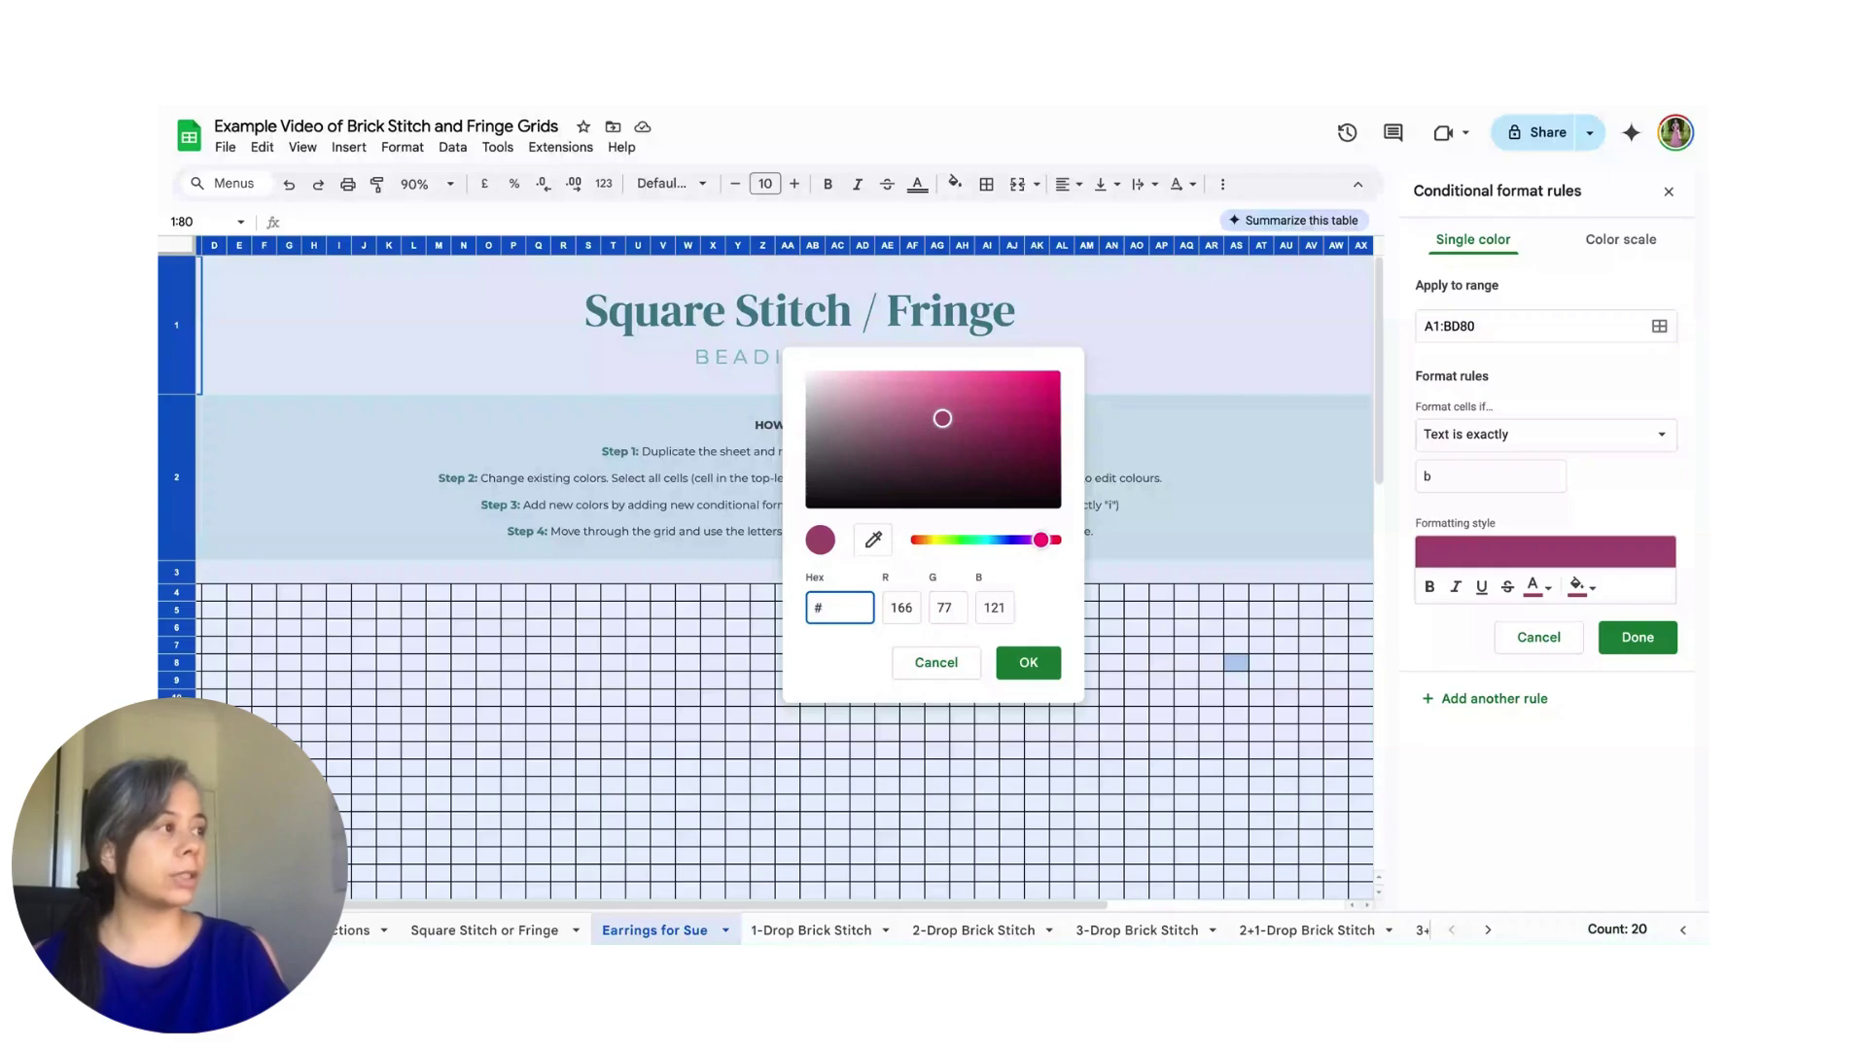
text(d8eedf)
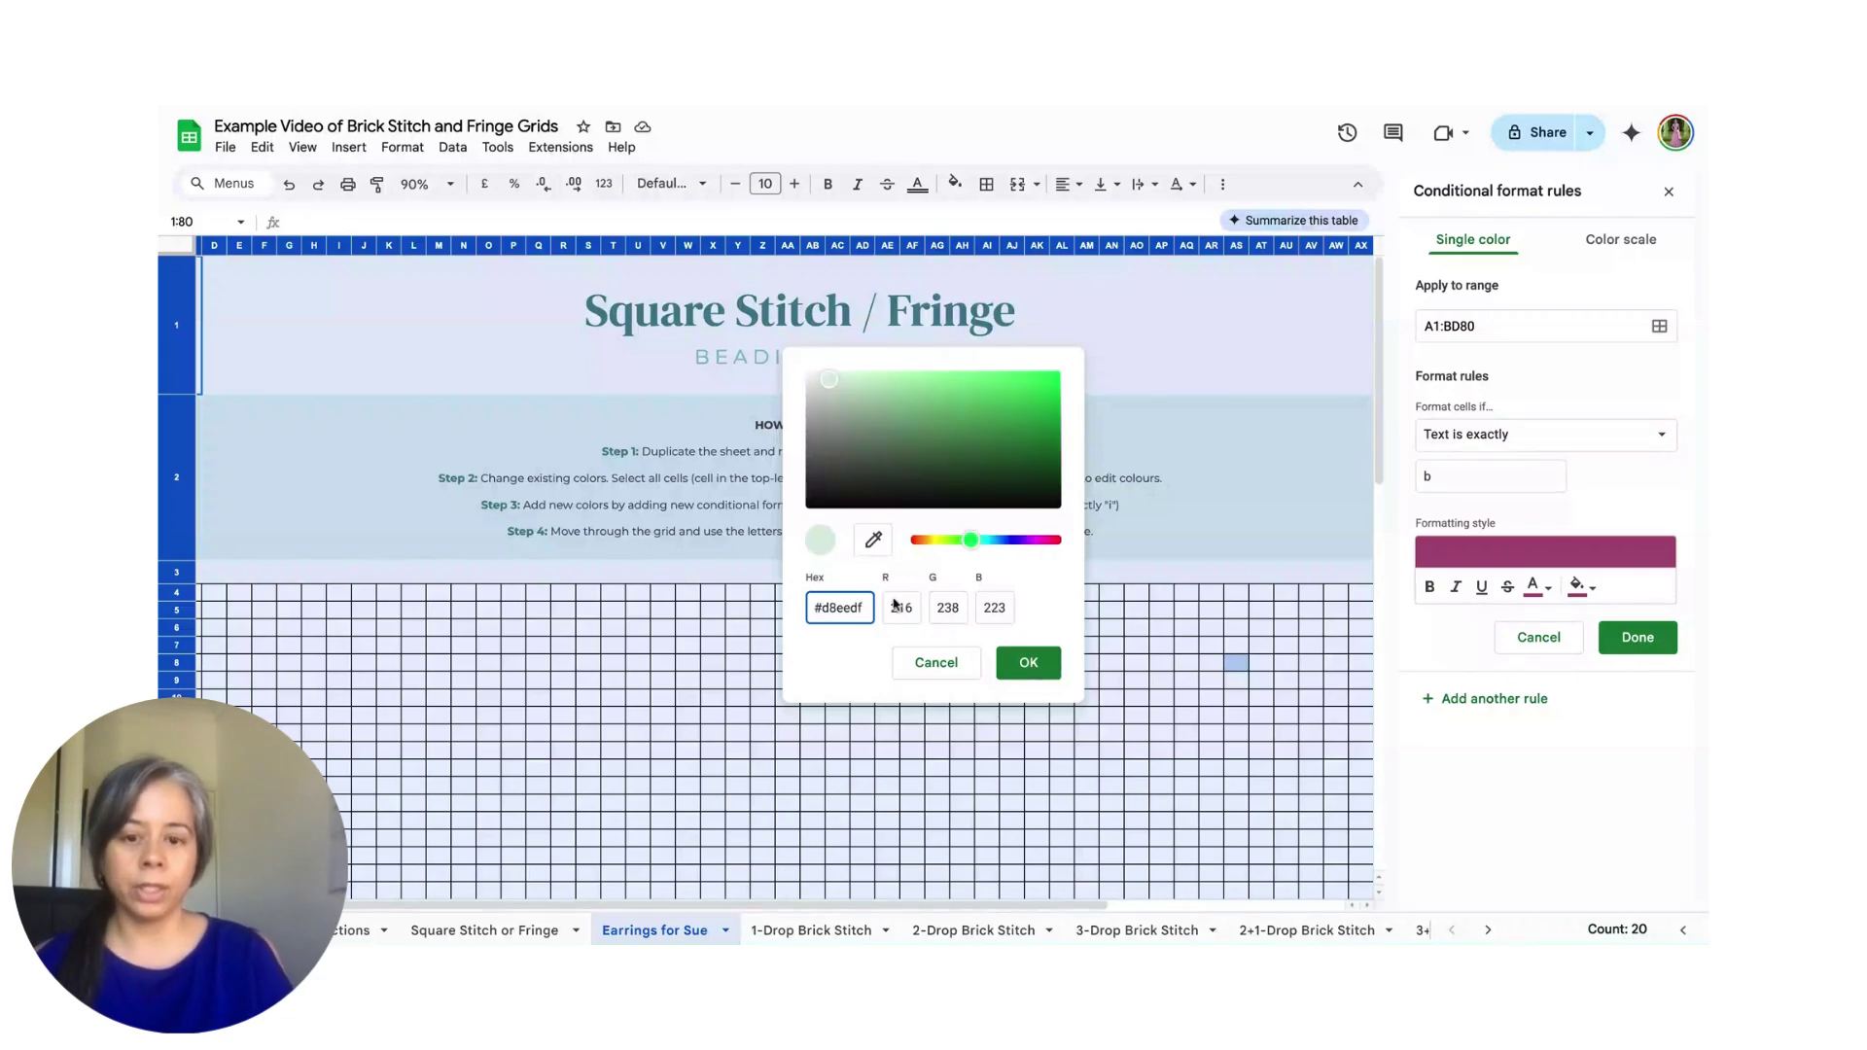
click(1029, 665)
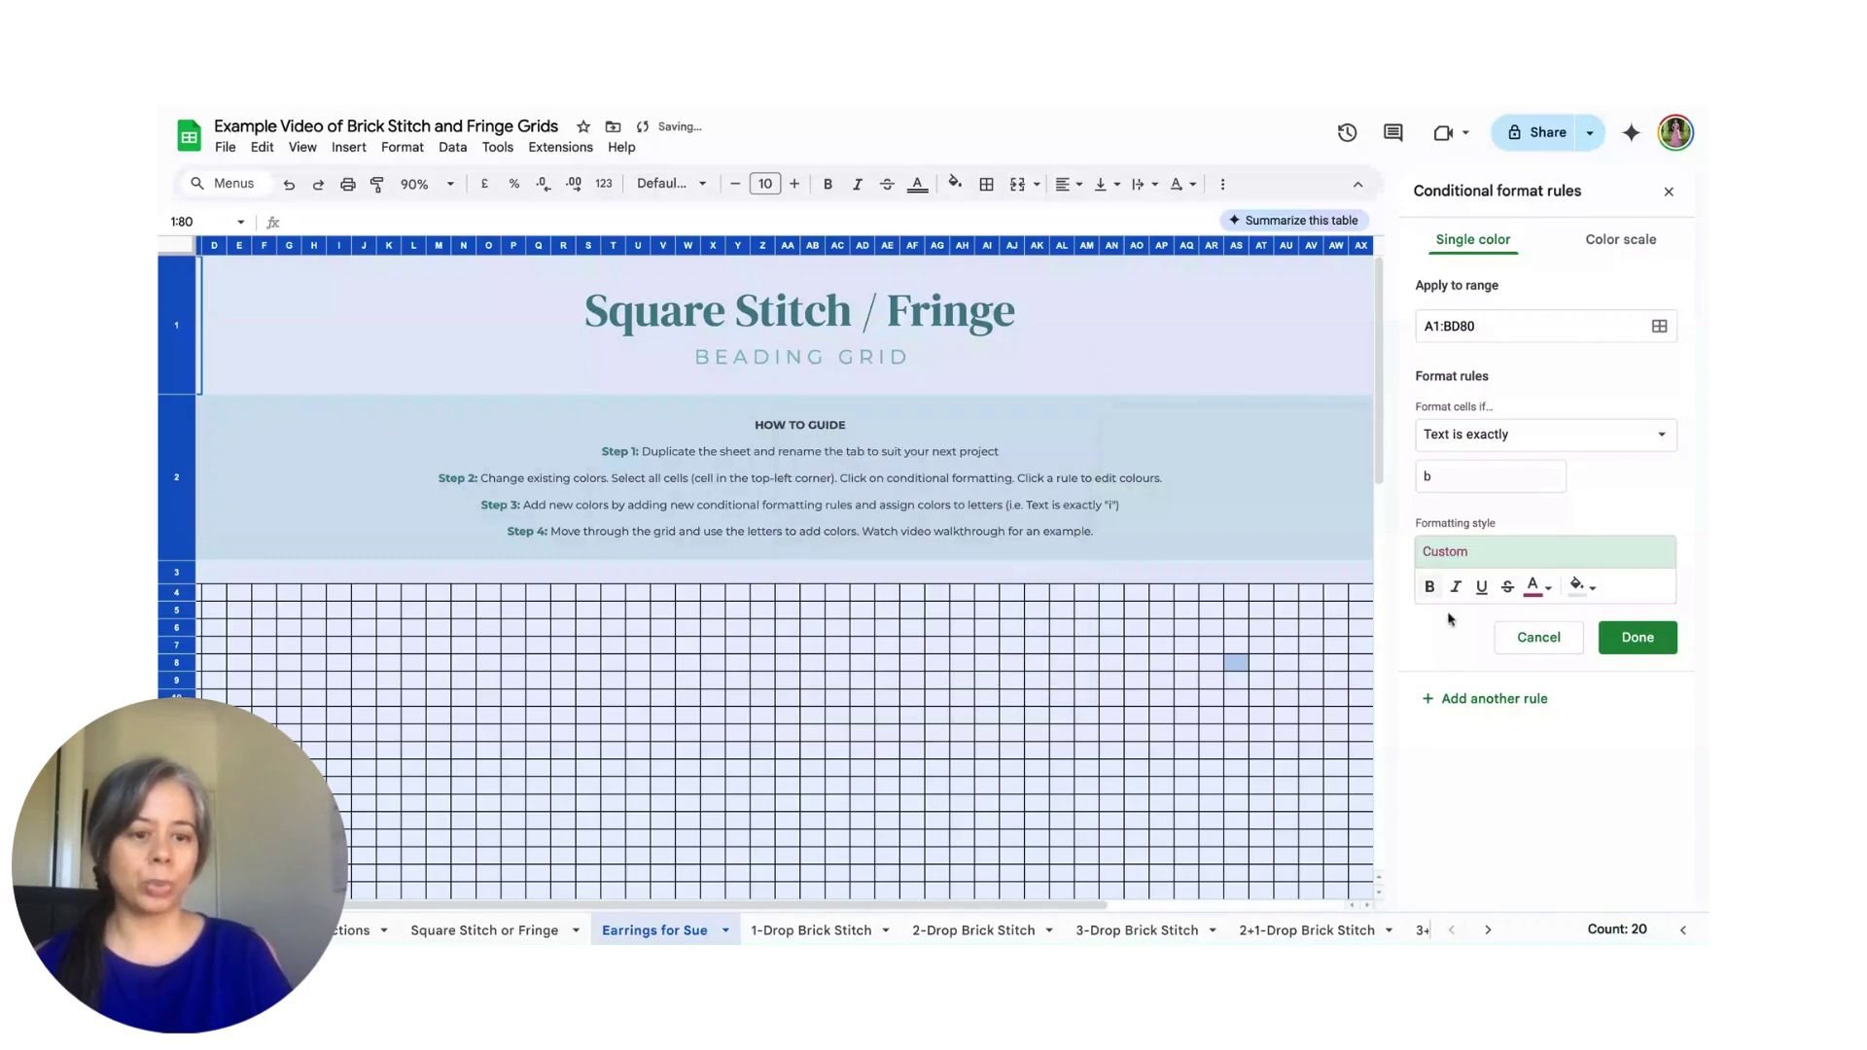
Step: Match the "b" rule's text color to its custom light green fill and save the rule
click(1541, 589)
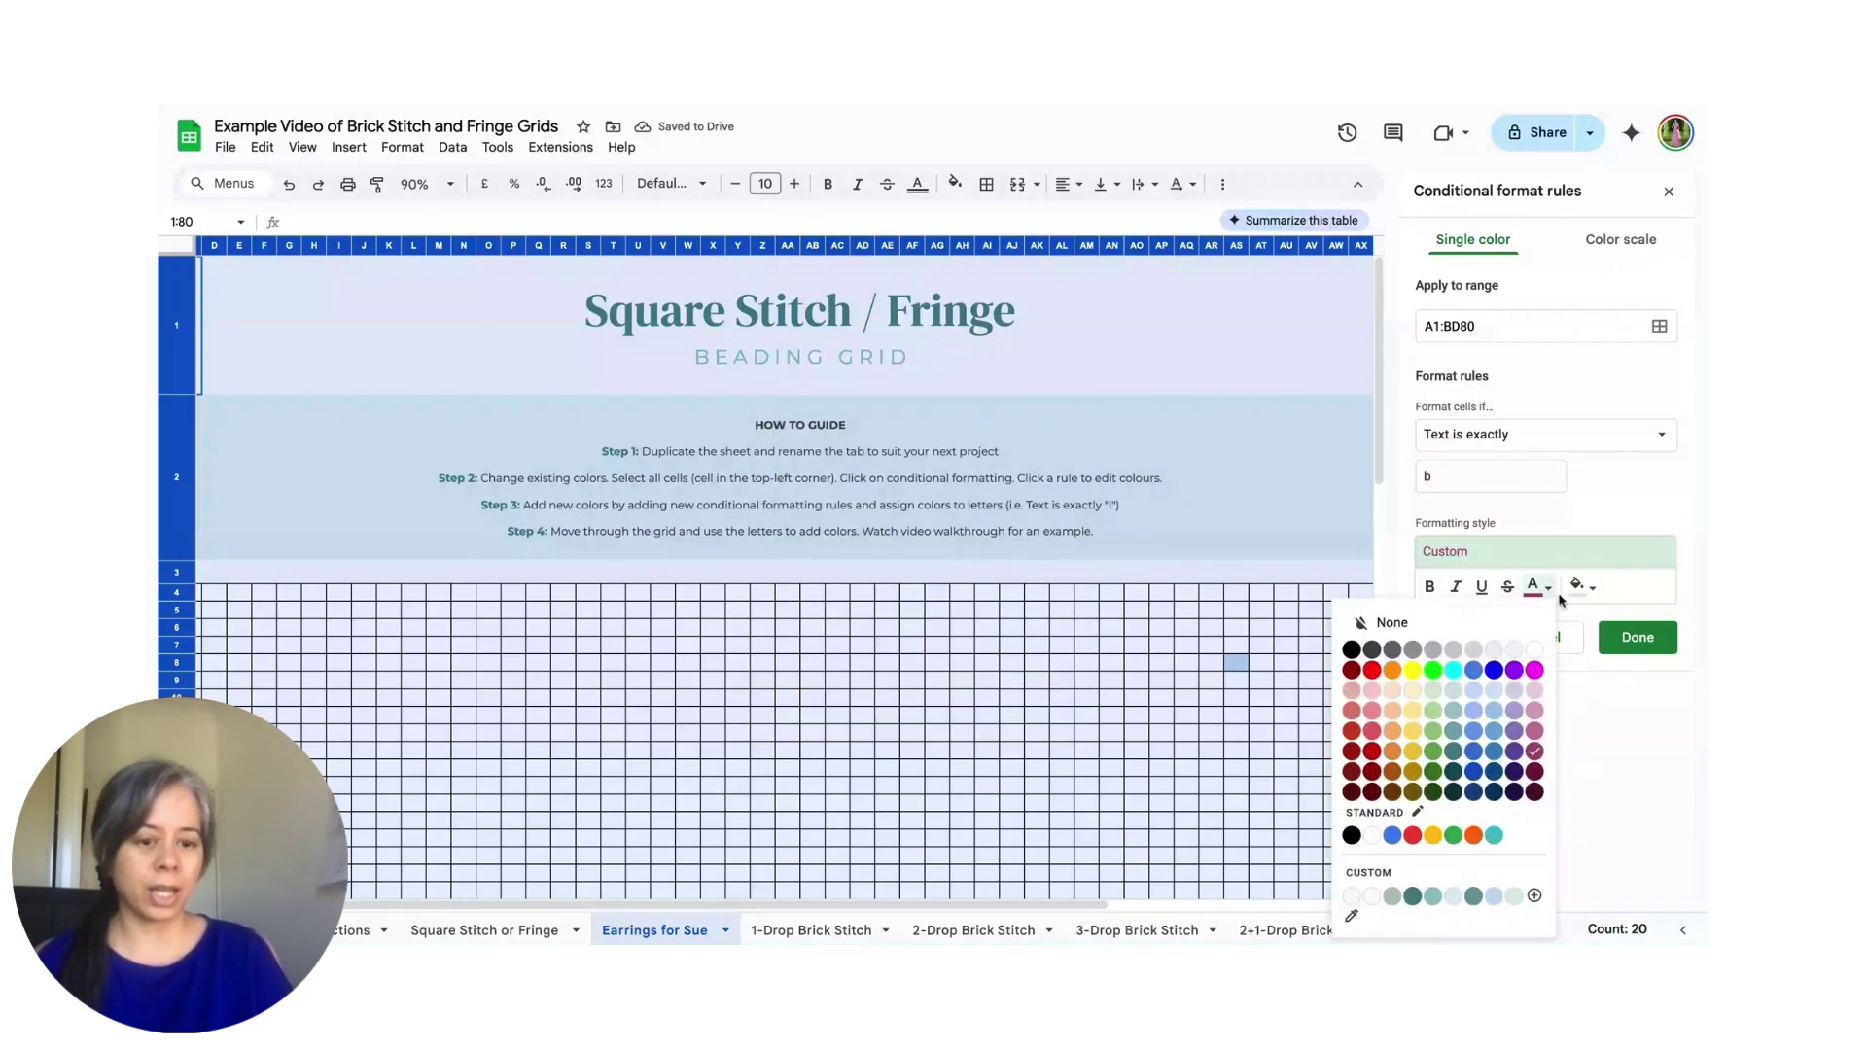
click(1580, 586)
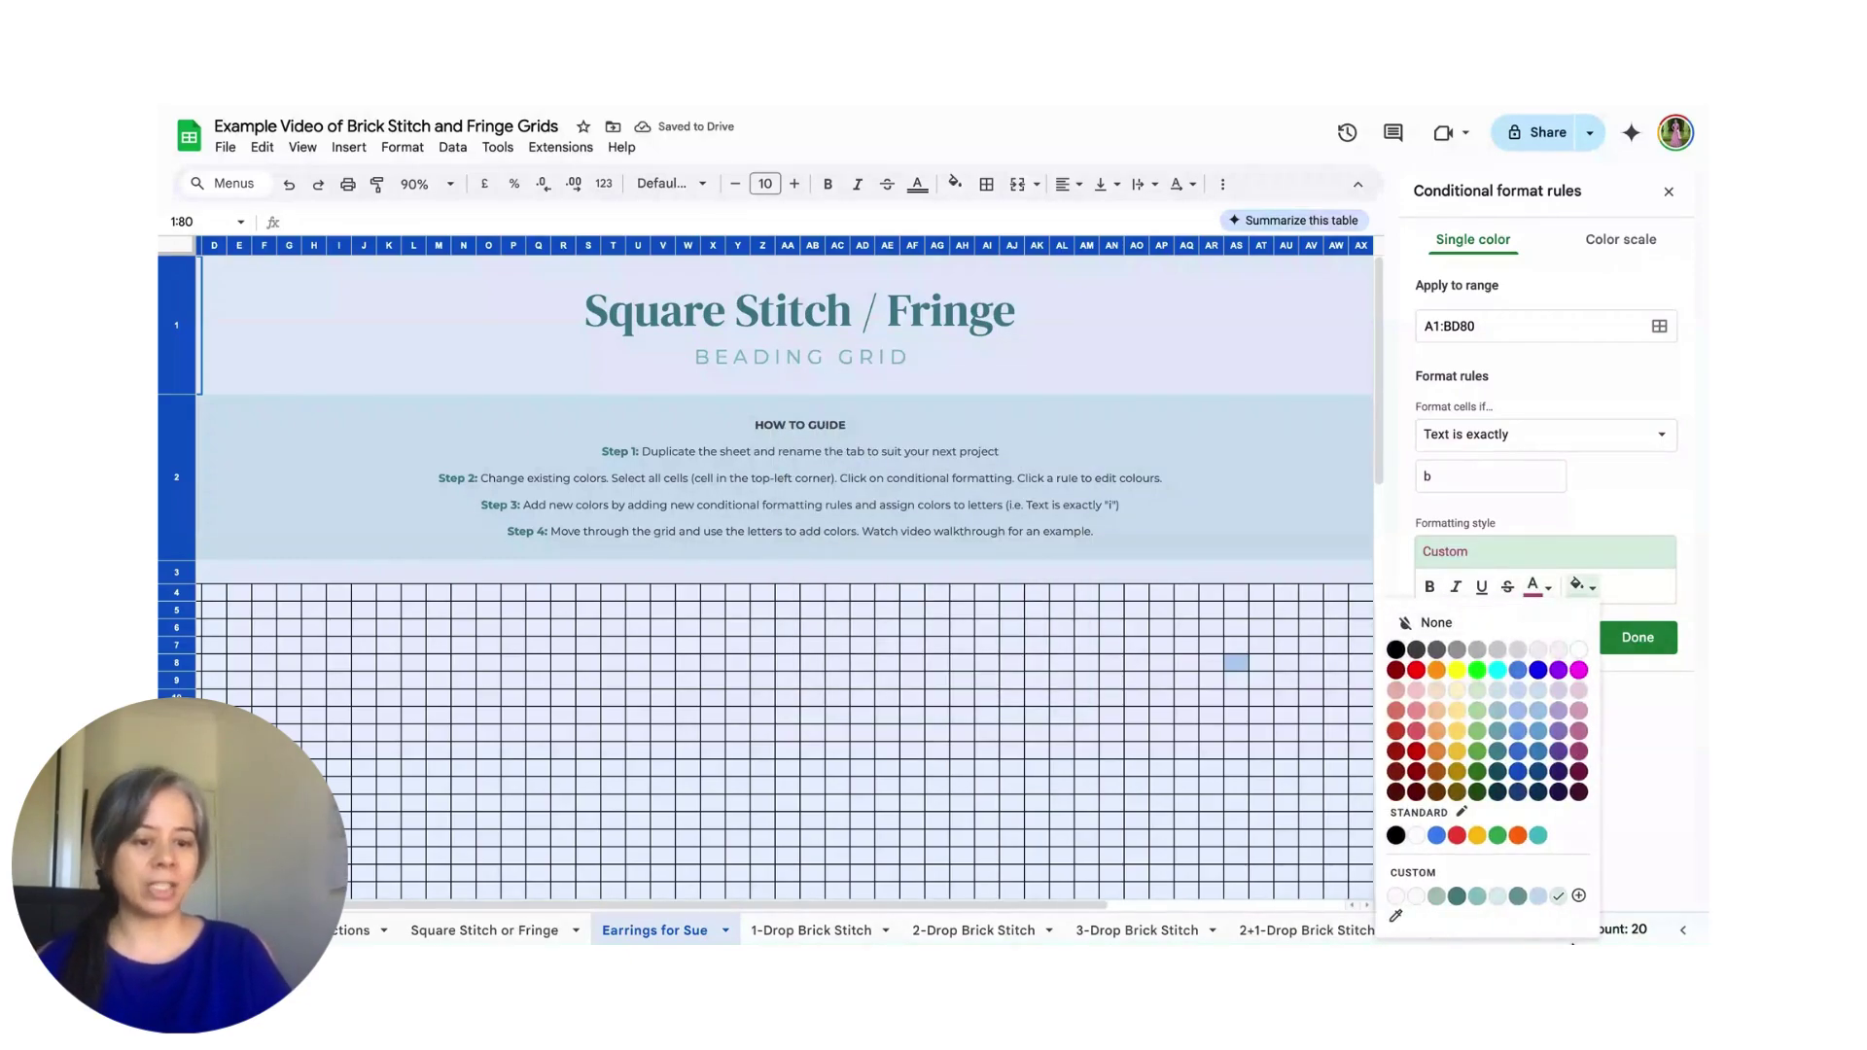
click(1559, 904)
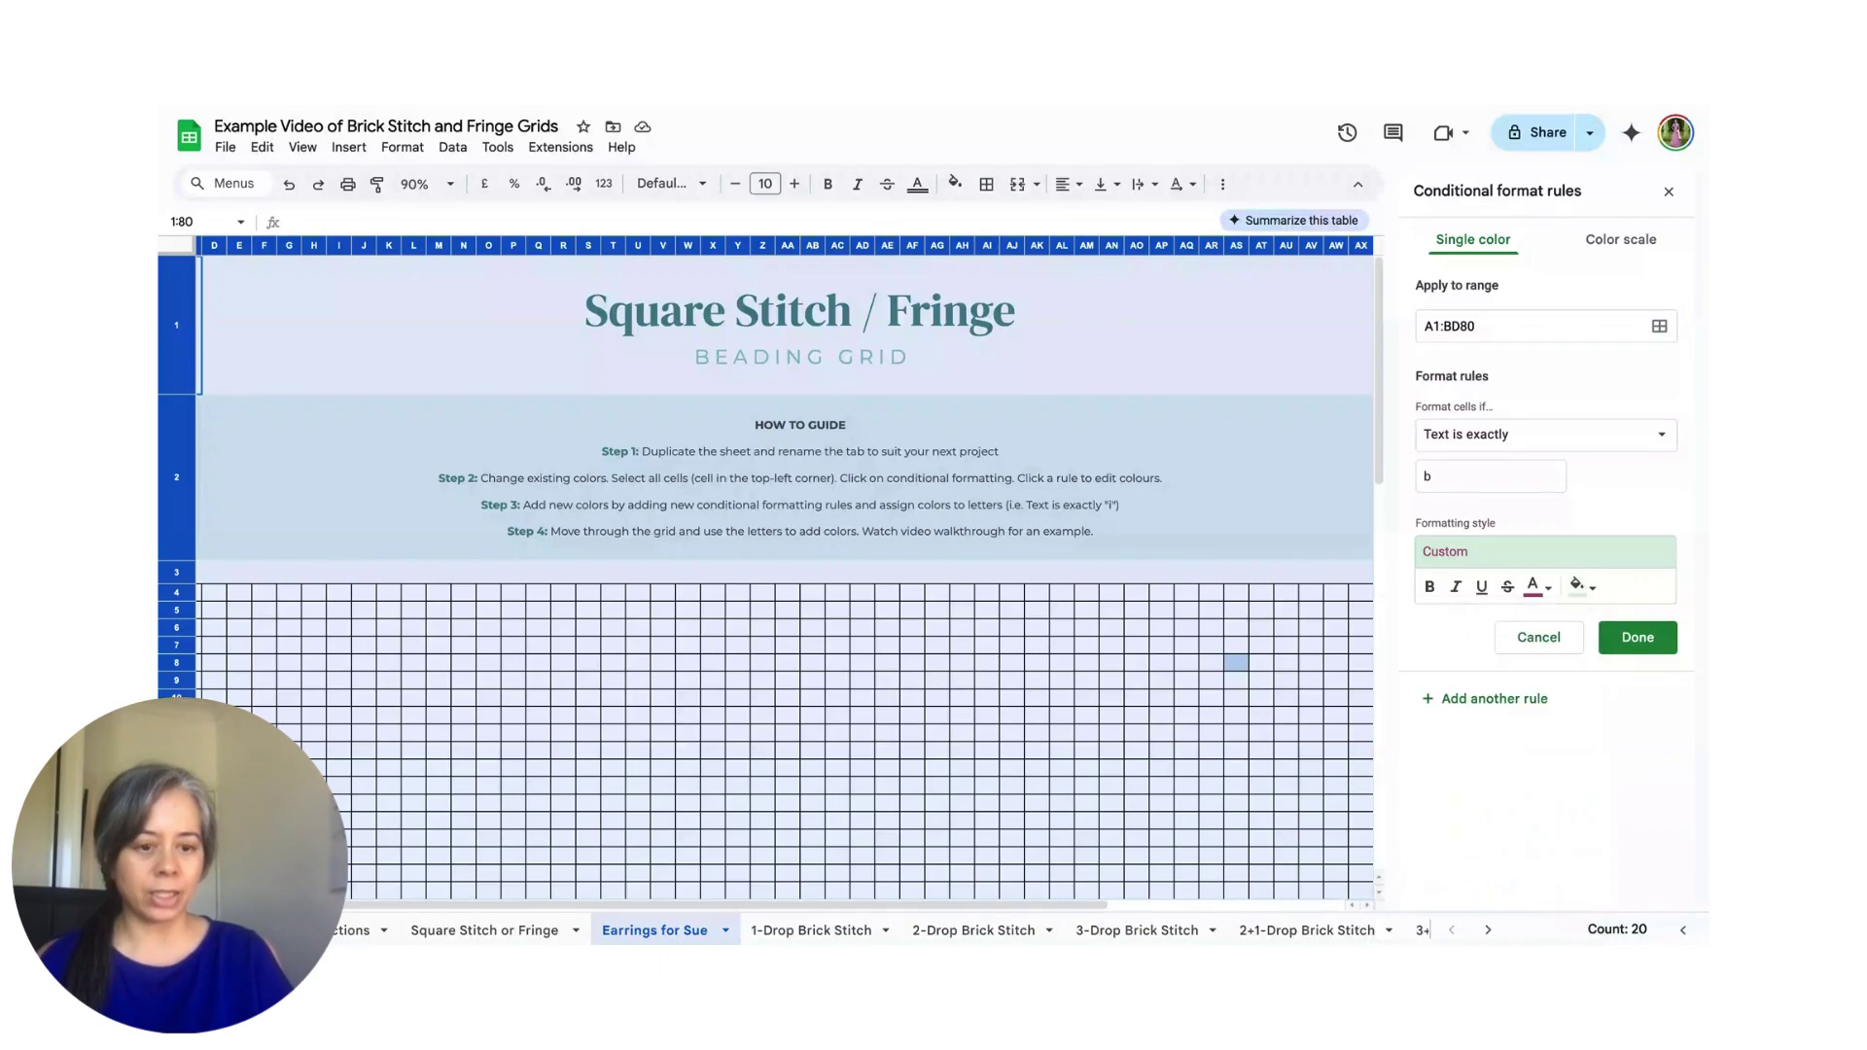
click(1535, 586)
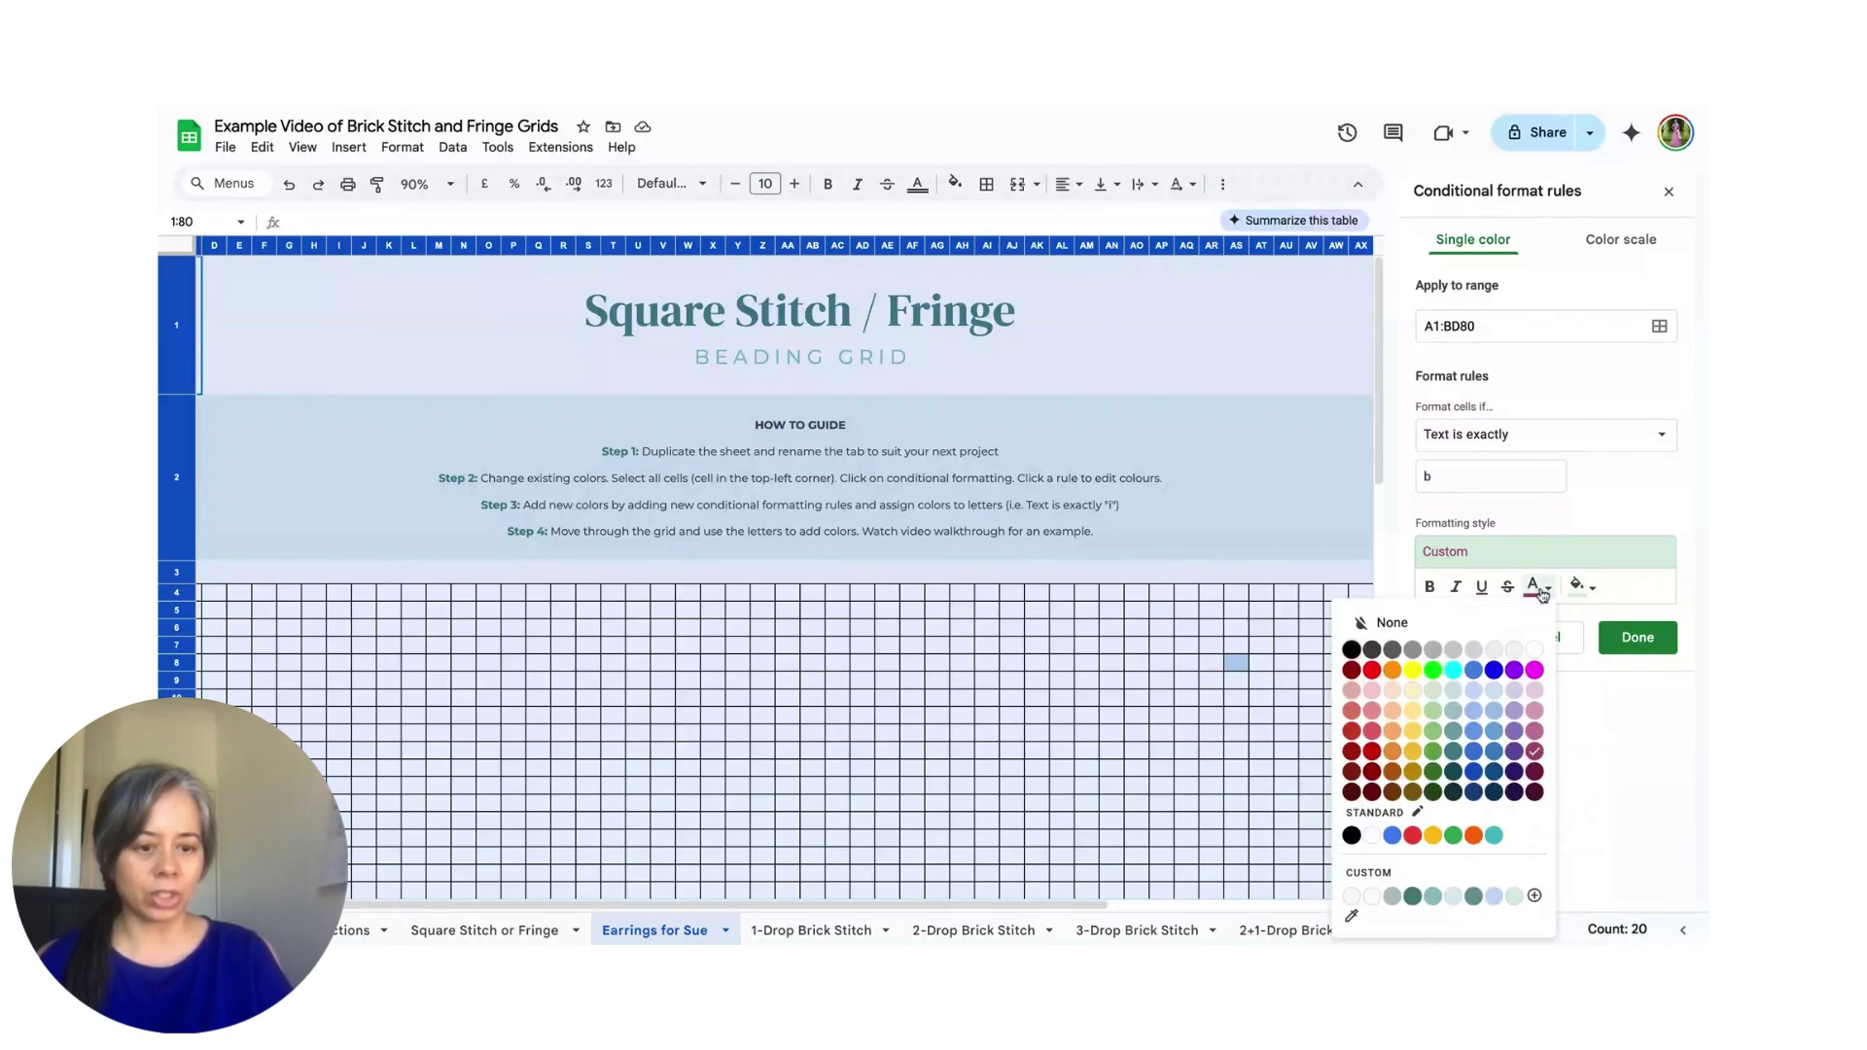
click(1523, 892)
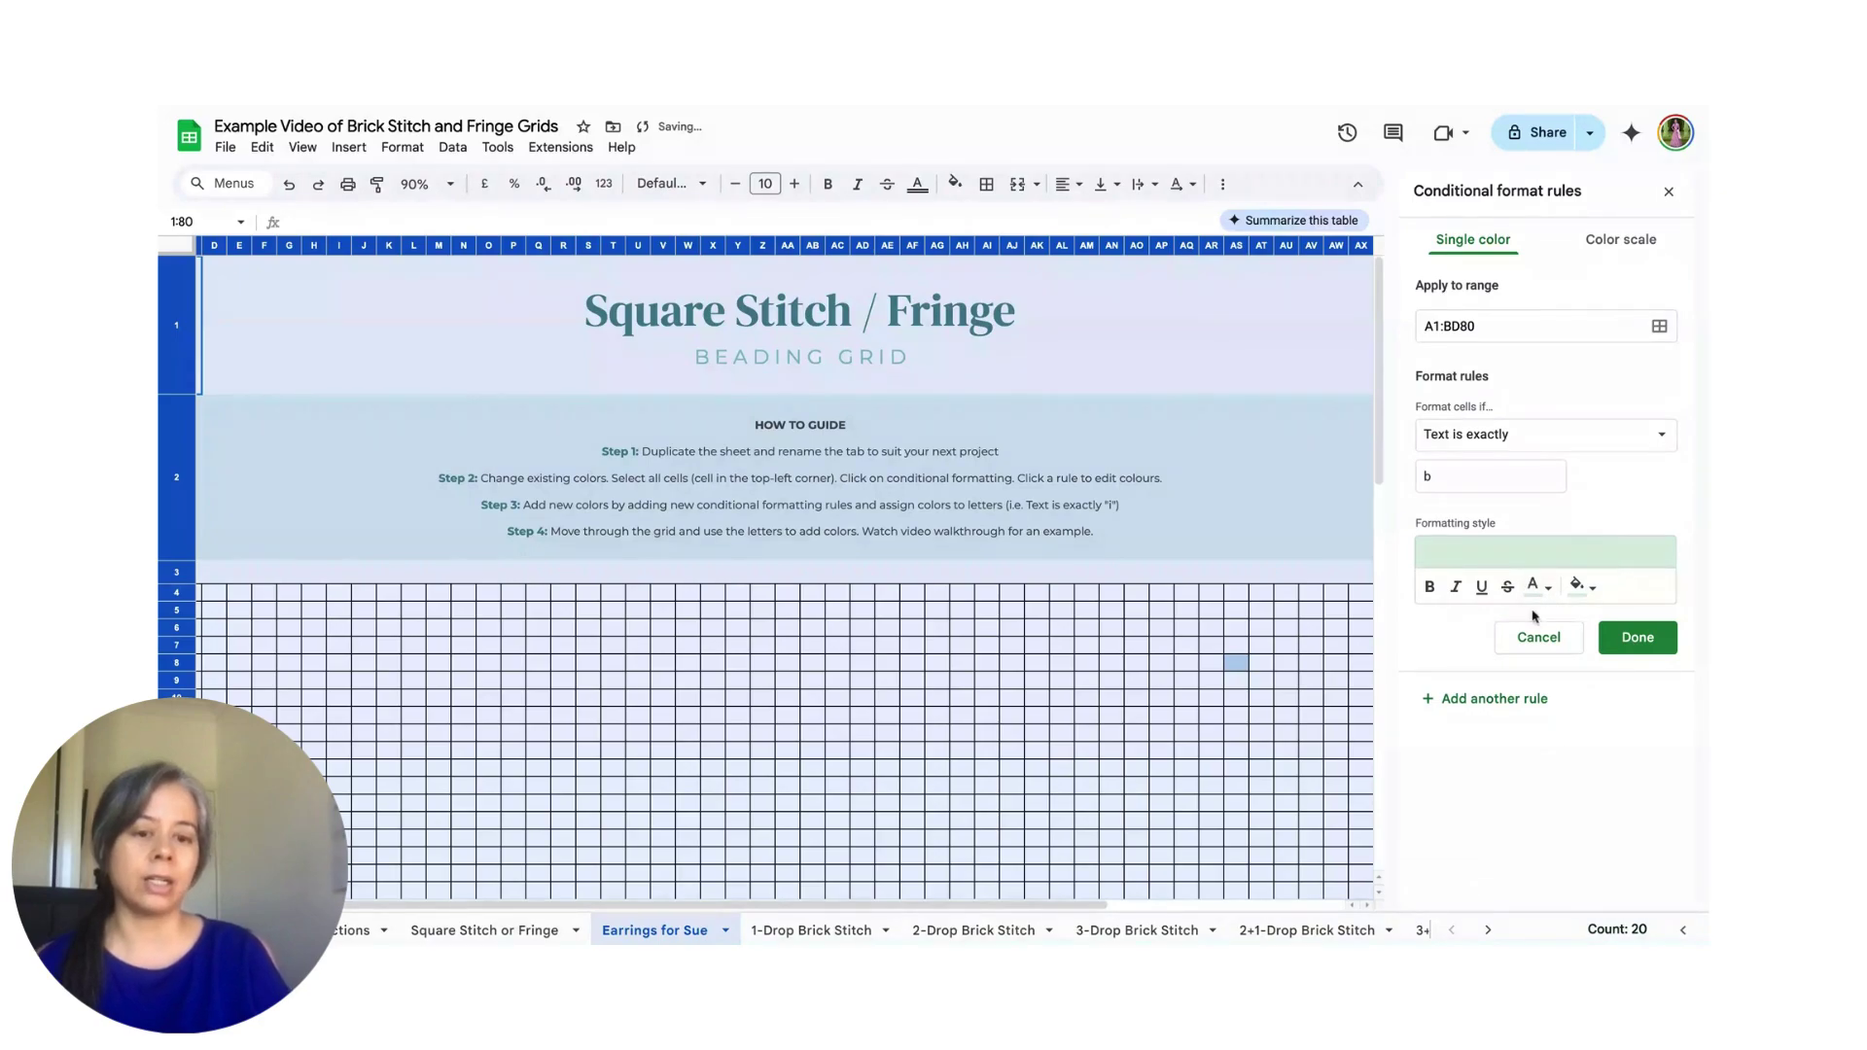
click(1635, 644)
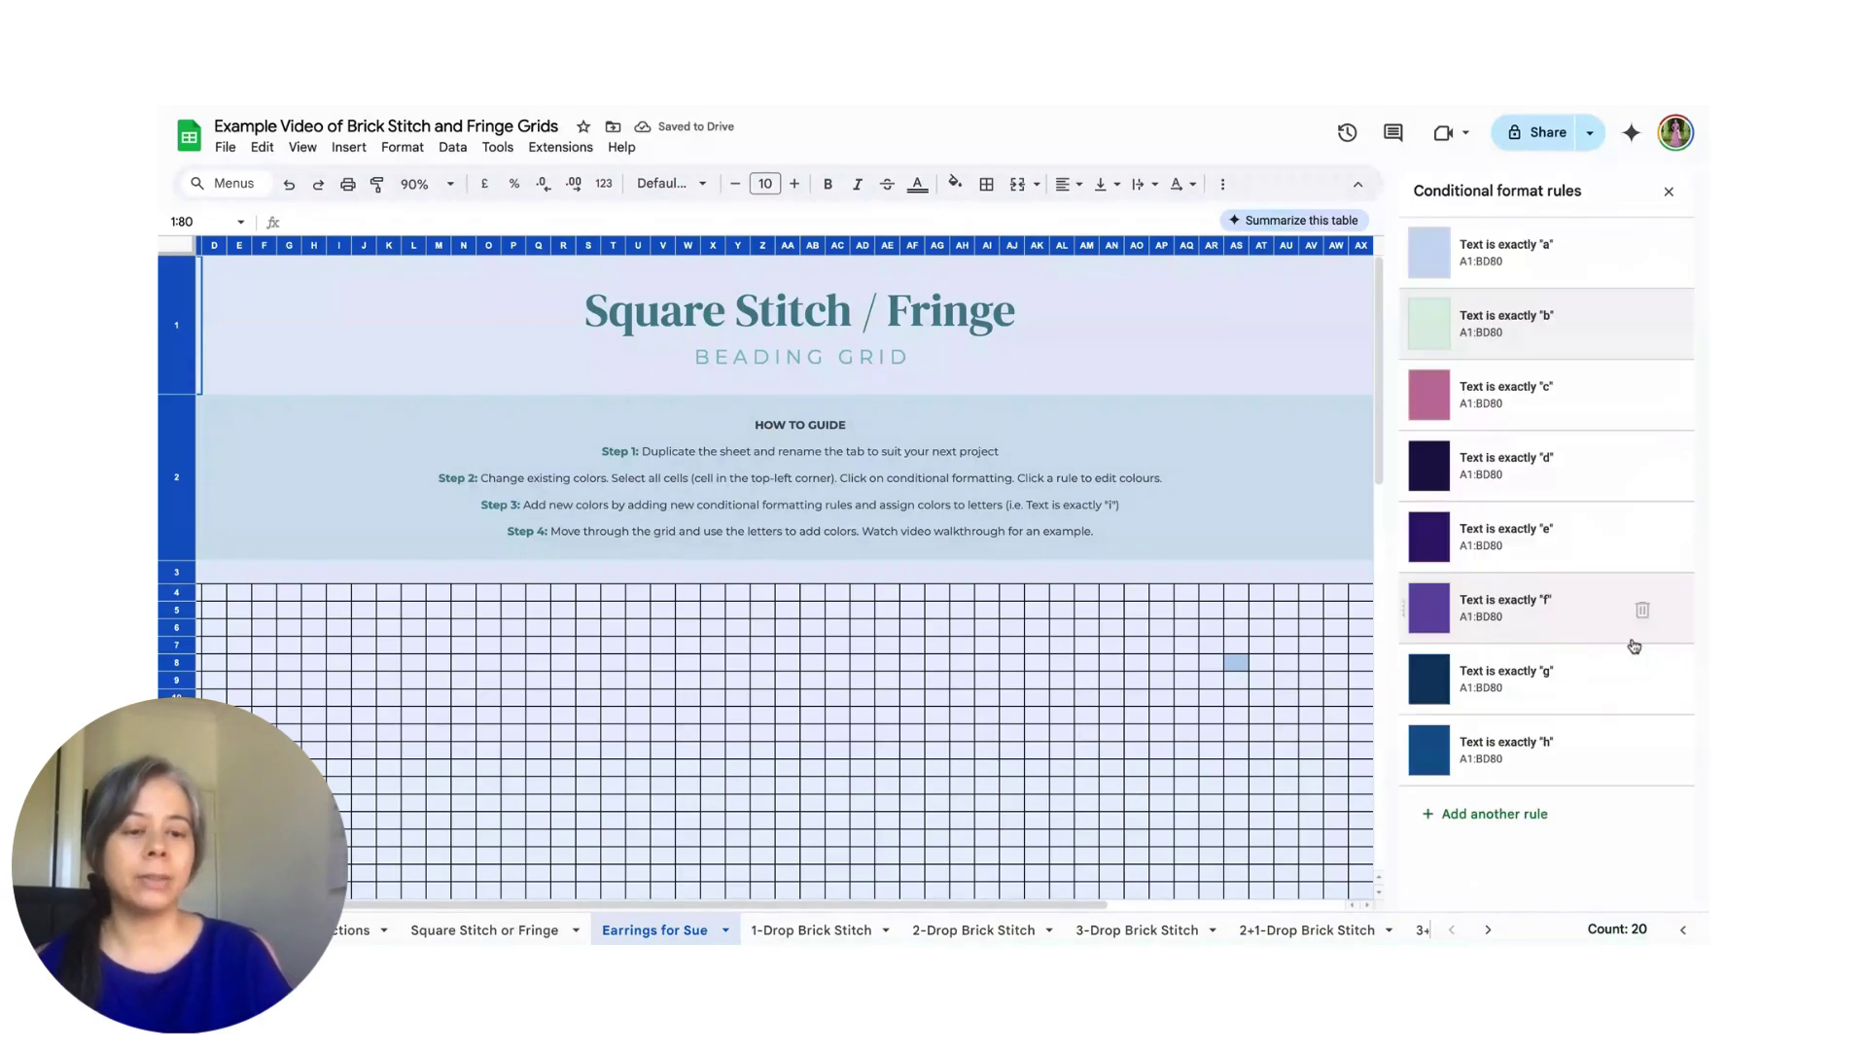
Step: Open the rule for text that is exactly "c" and set its fill to the custom color #f2d9ef
click(1494, 397)
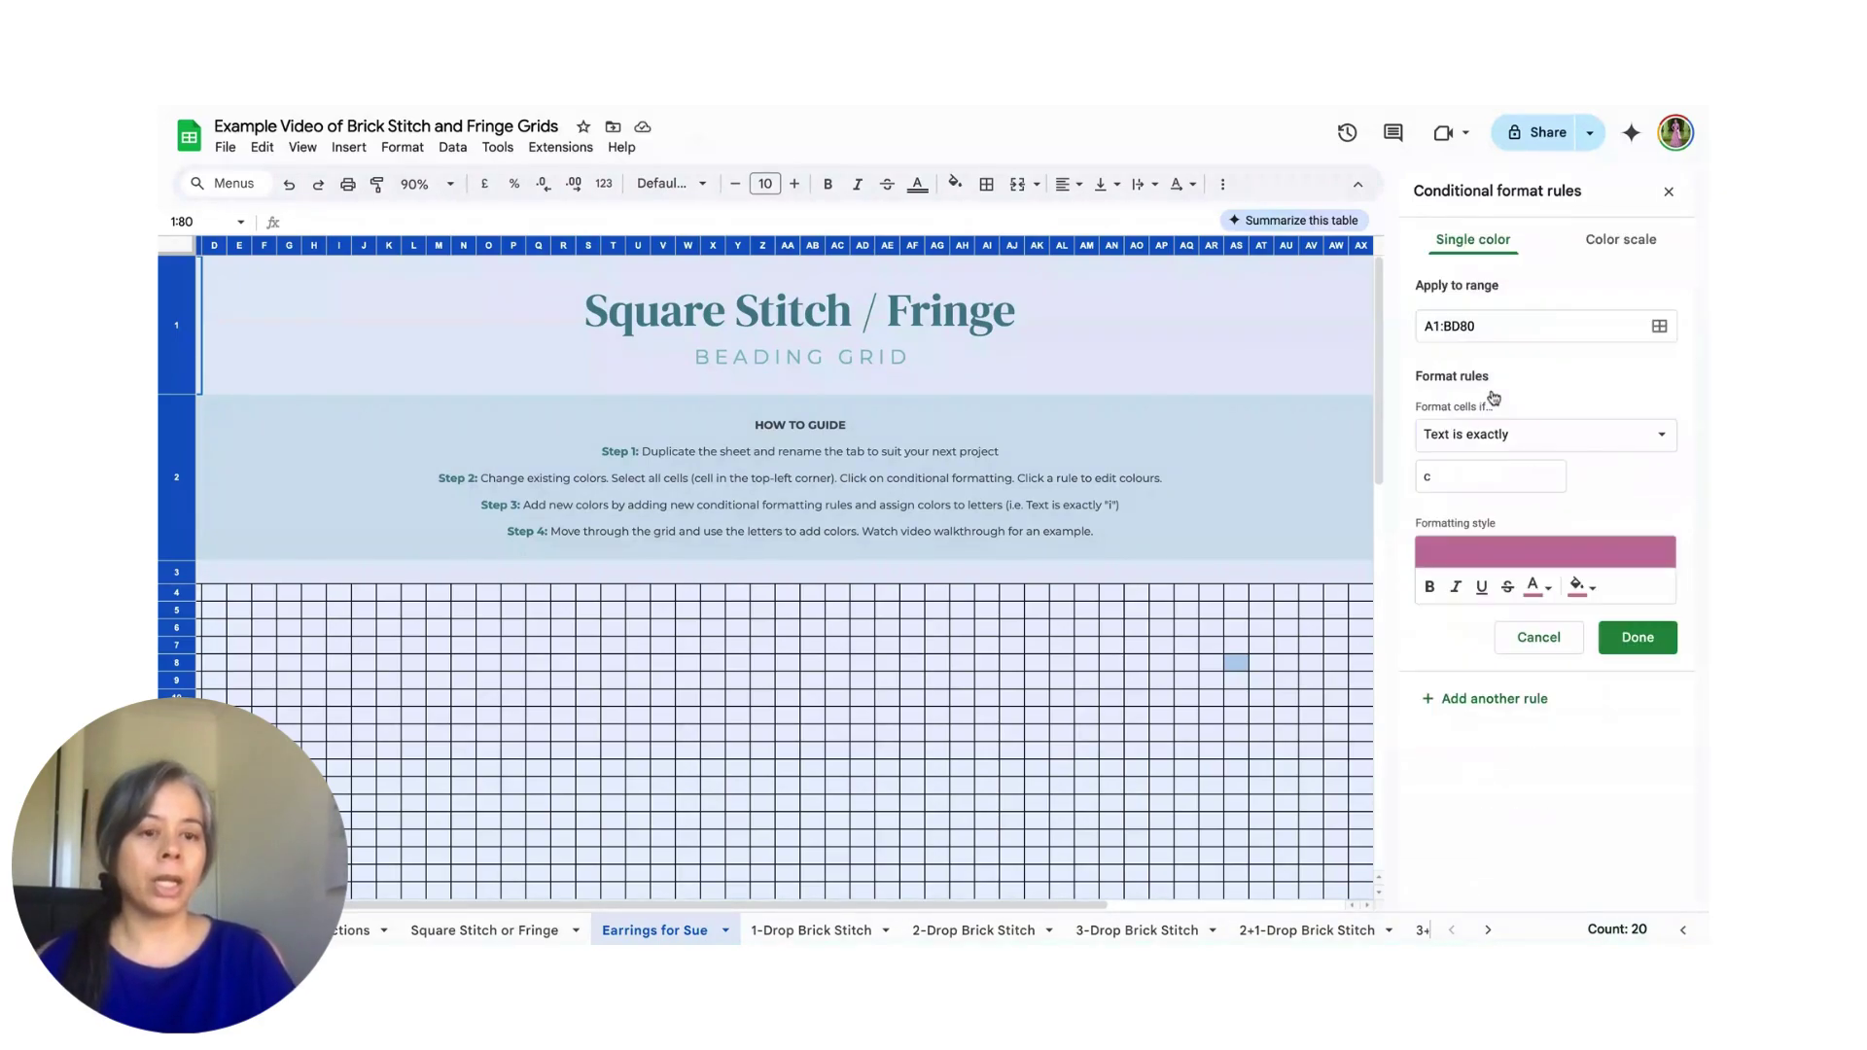
click(1582, 589)
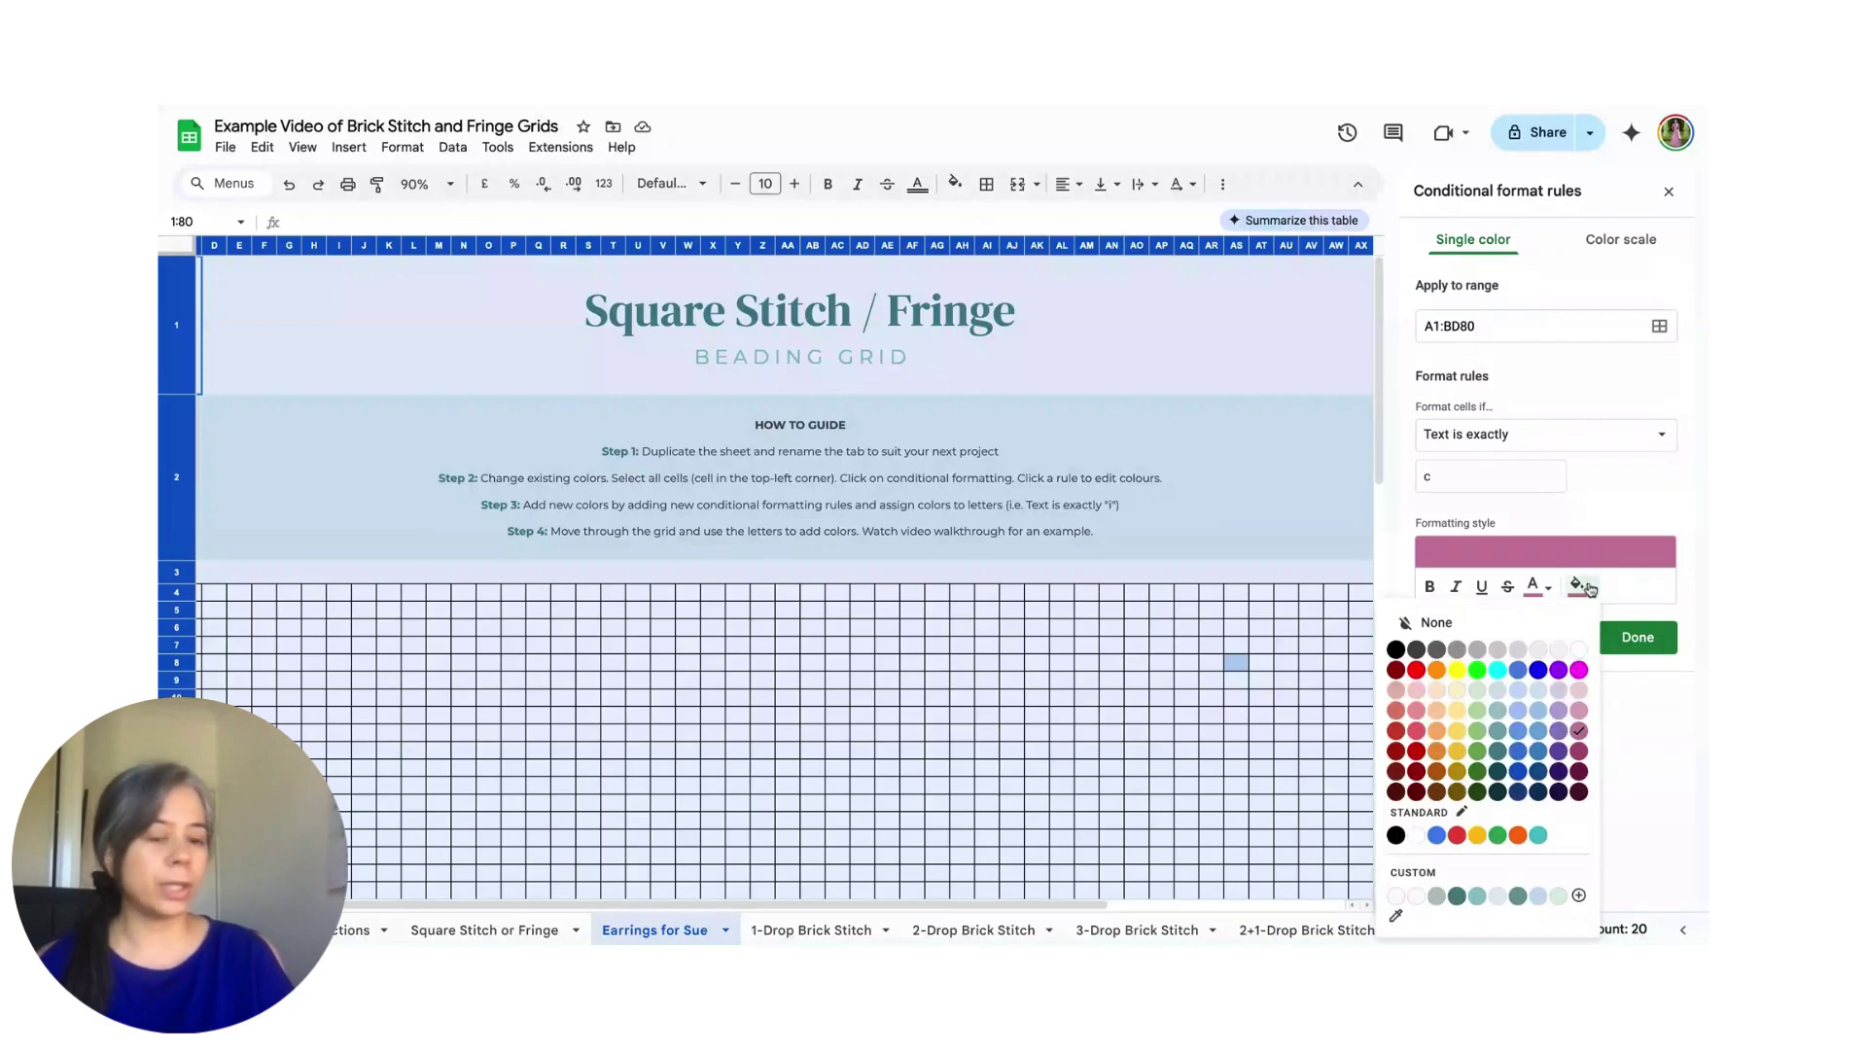
click(1577, 897)
click(849, 608)
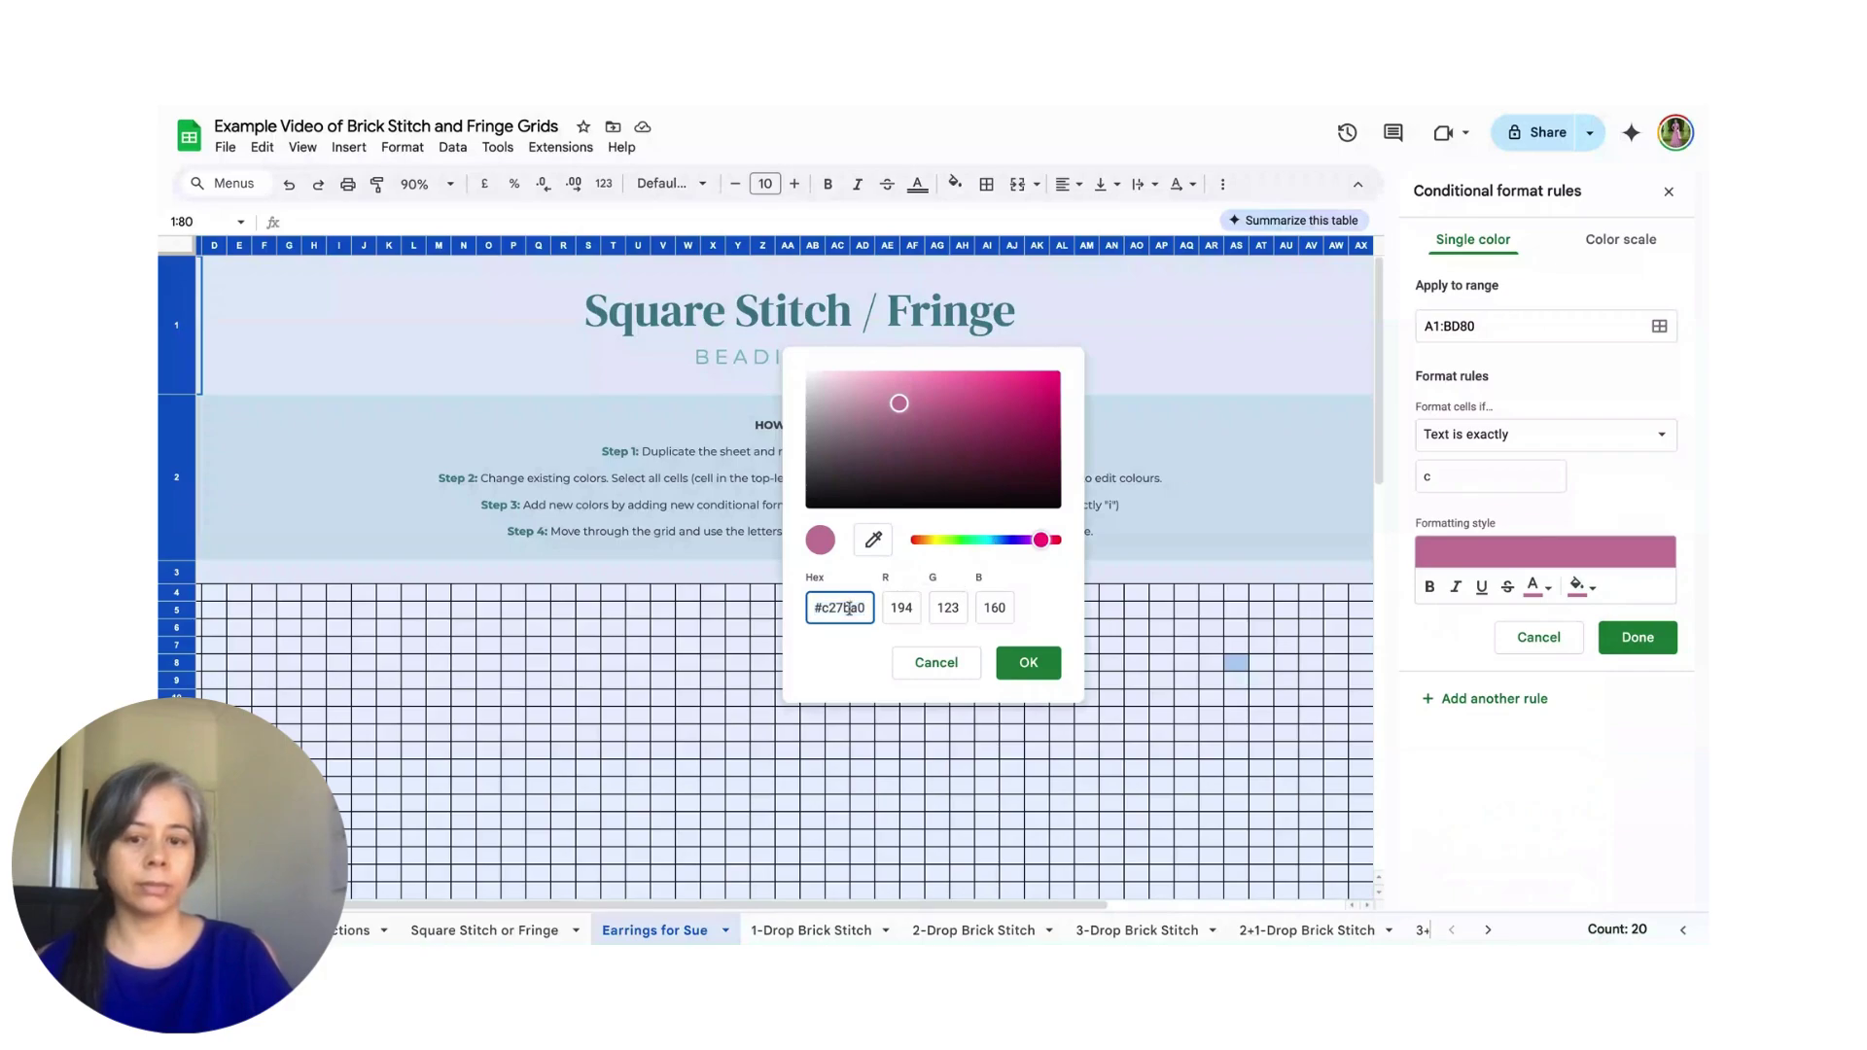
triple_click(850, 609)
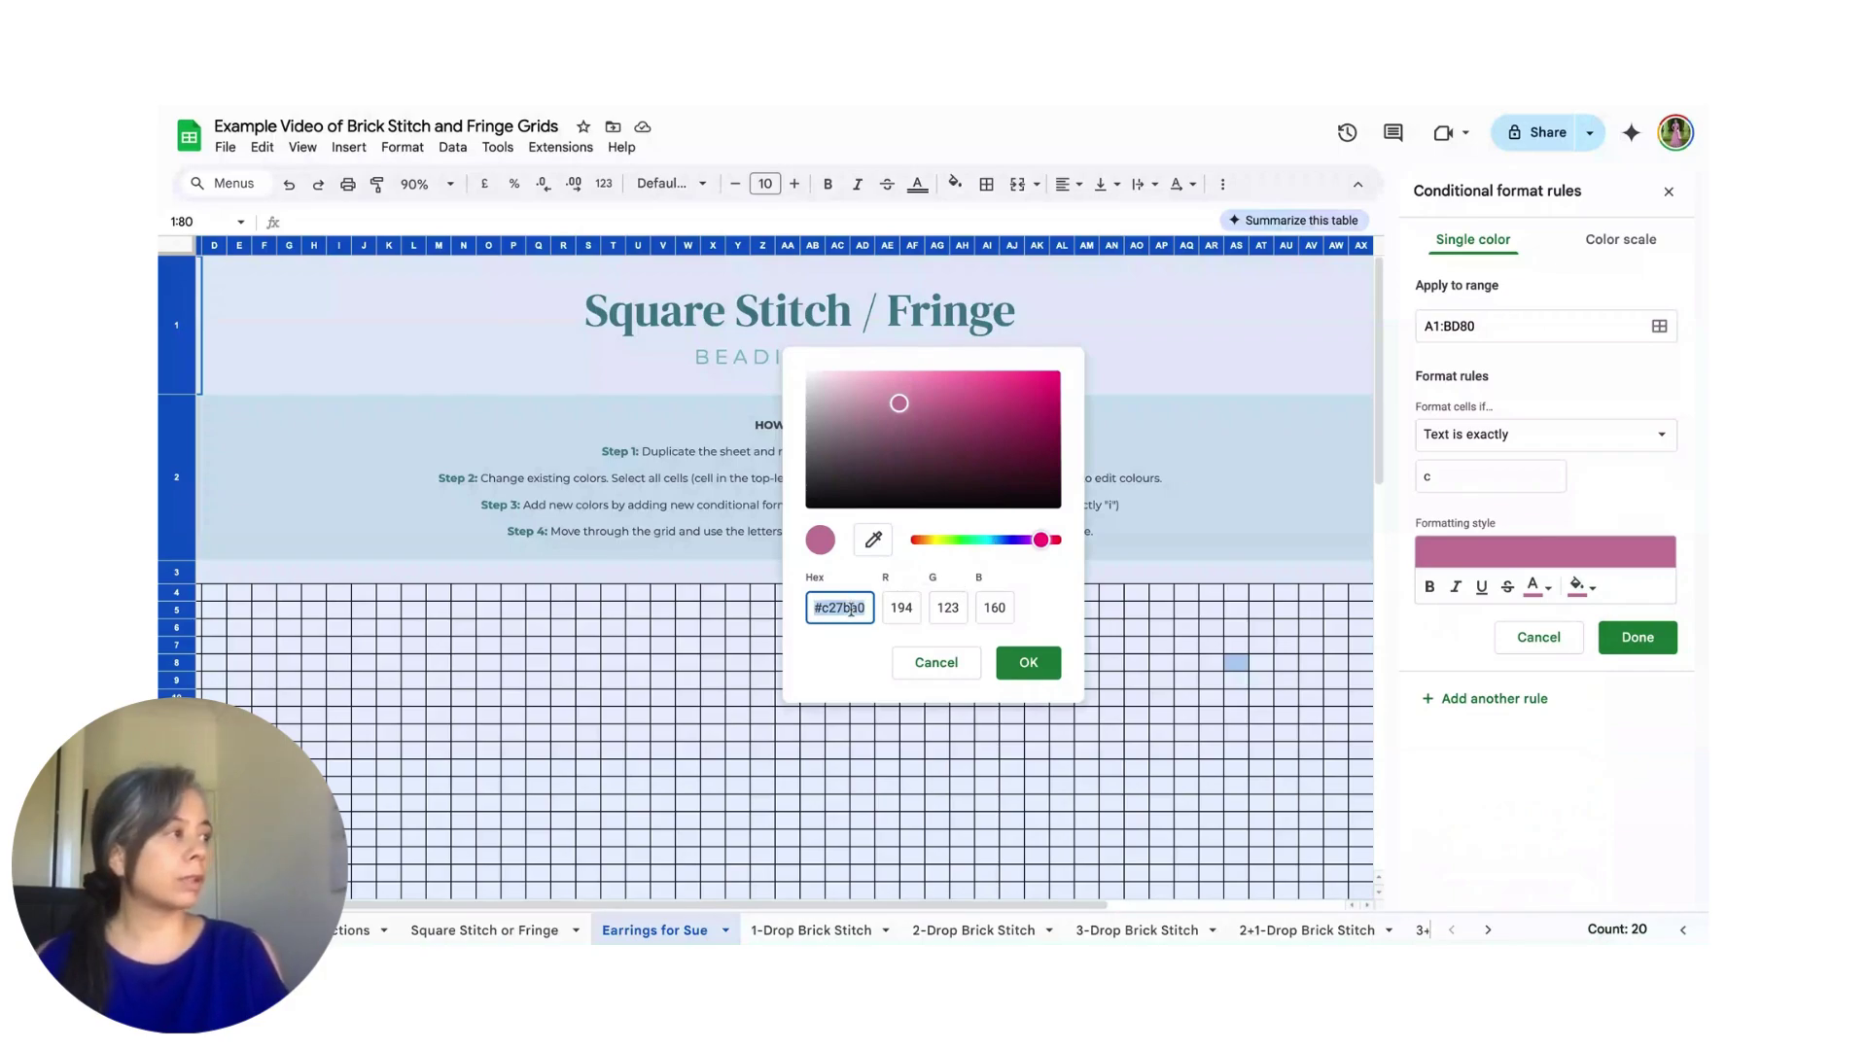
text(#f)
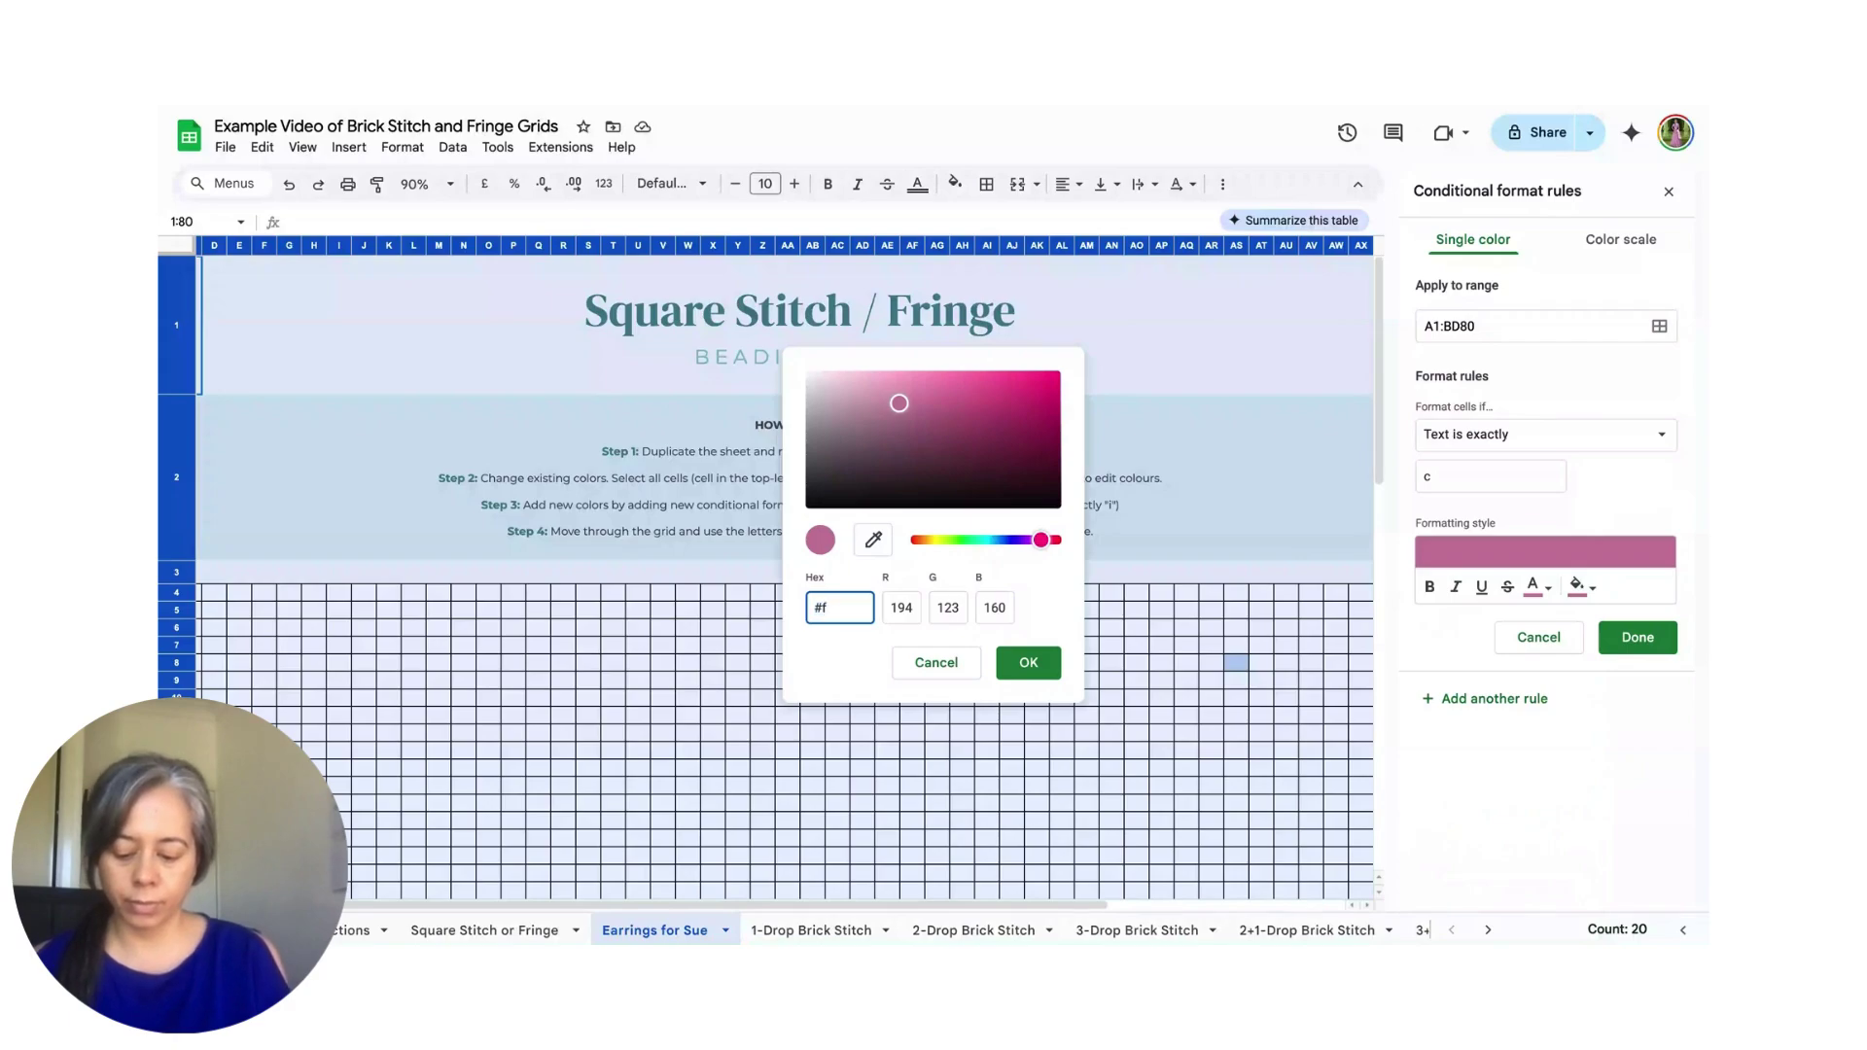
text(2d)
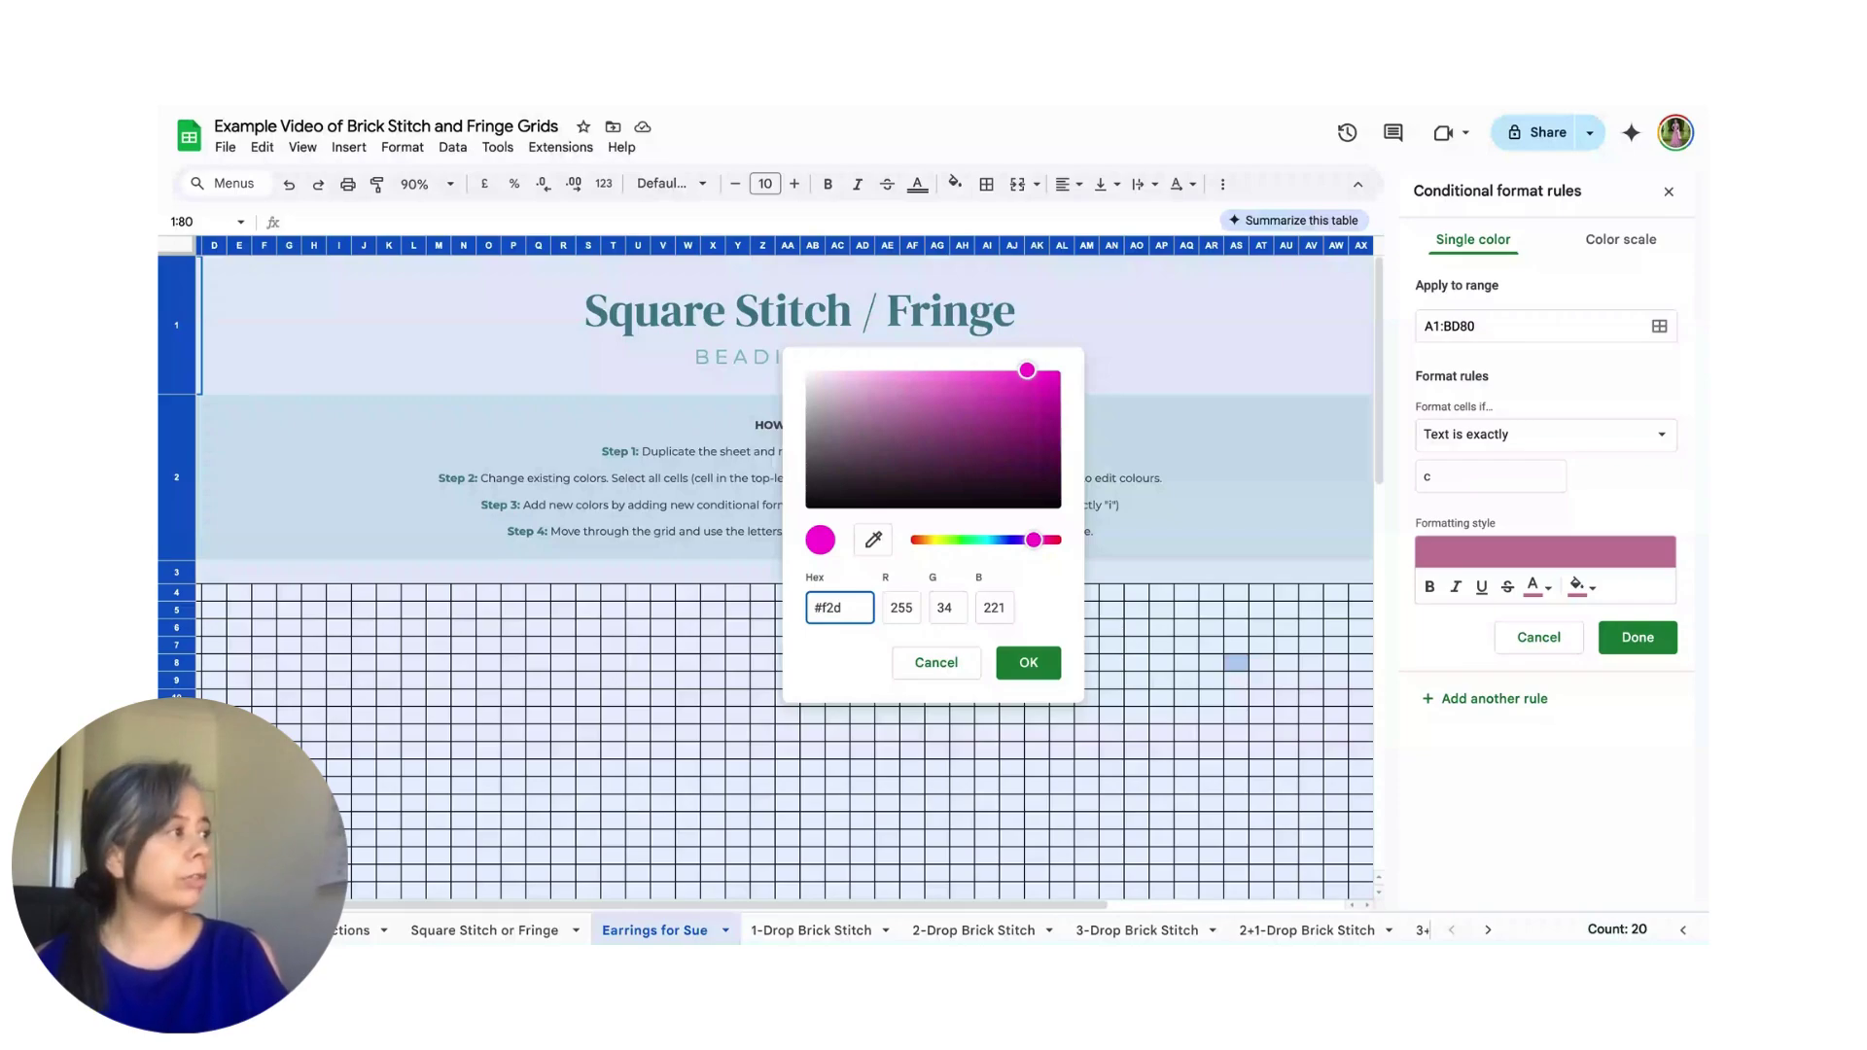
text(9ef)
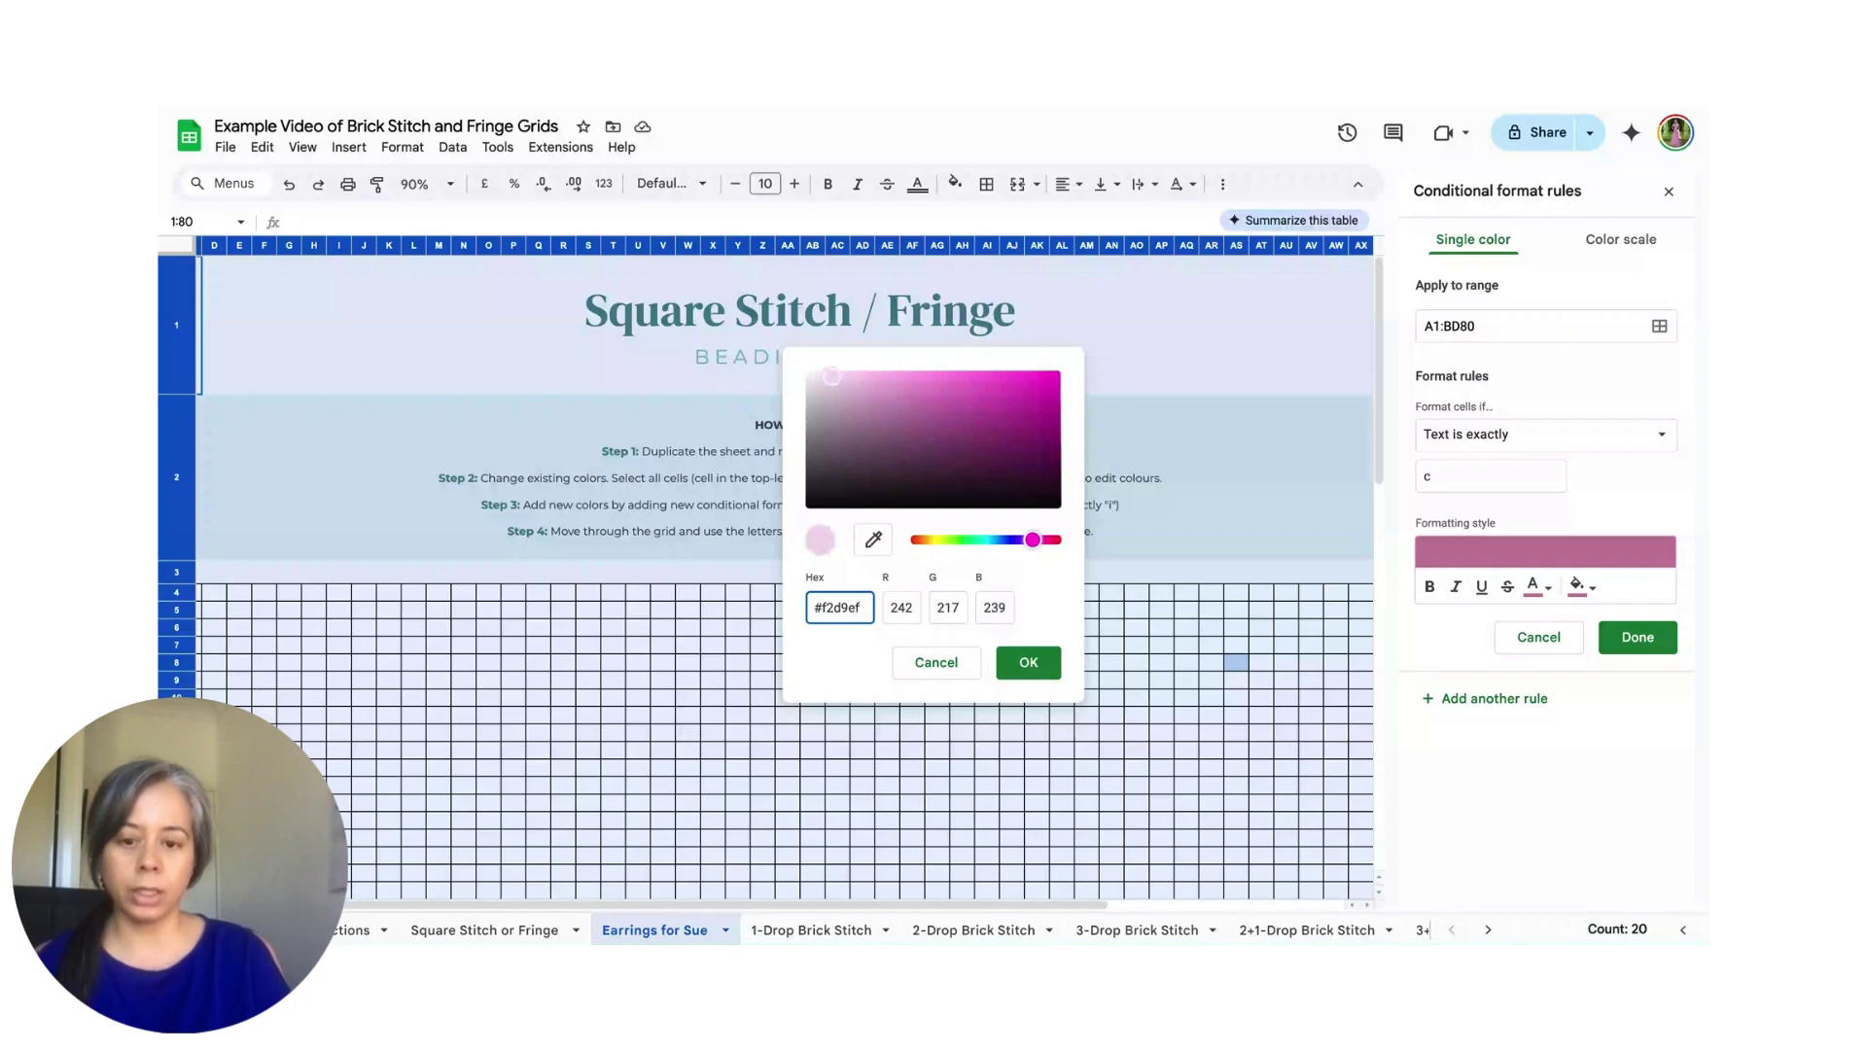
click(1026, 665)
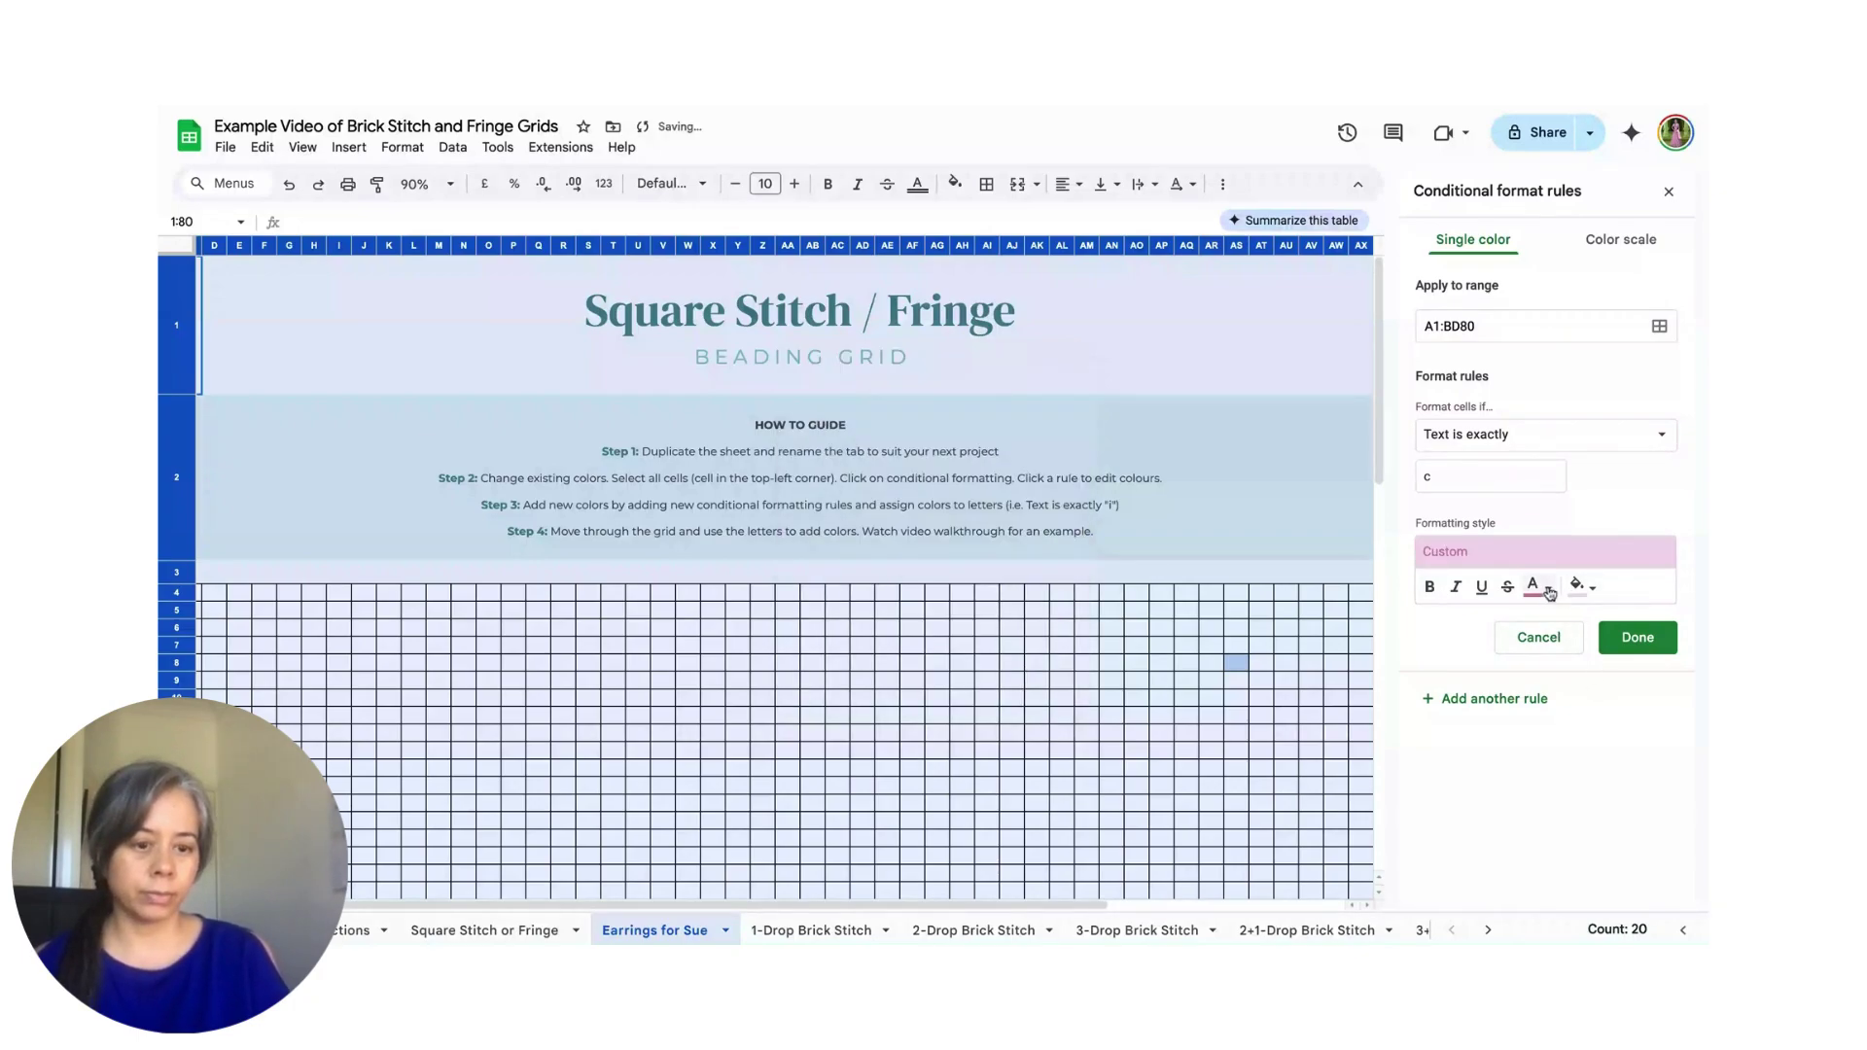
Step: Match the "c" rule's text color to its custom light pink fill and save the rule
click(1545, 588)
click(1535, 905)
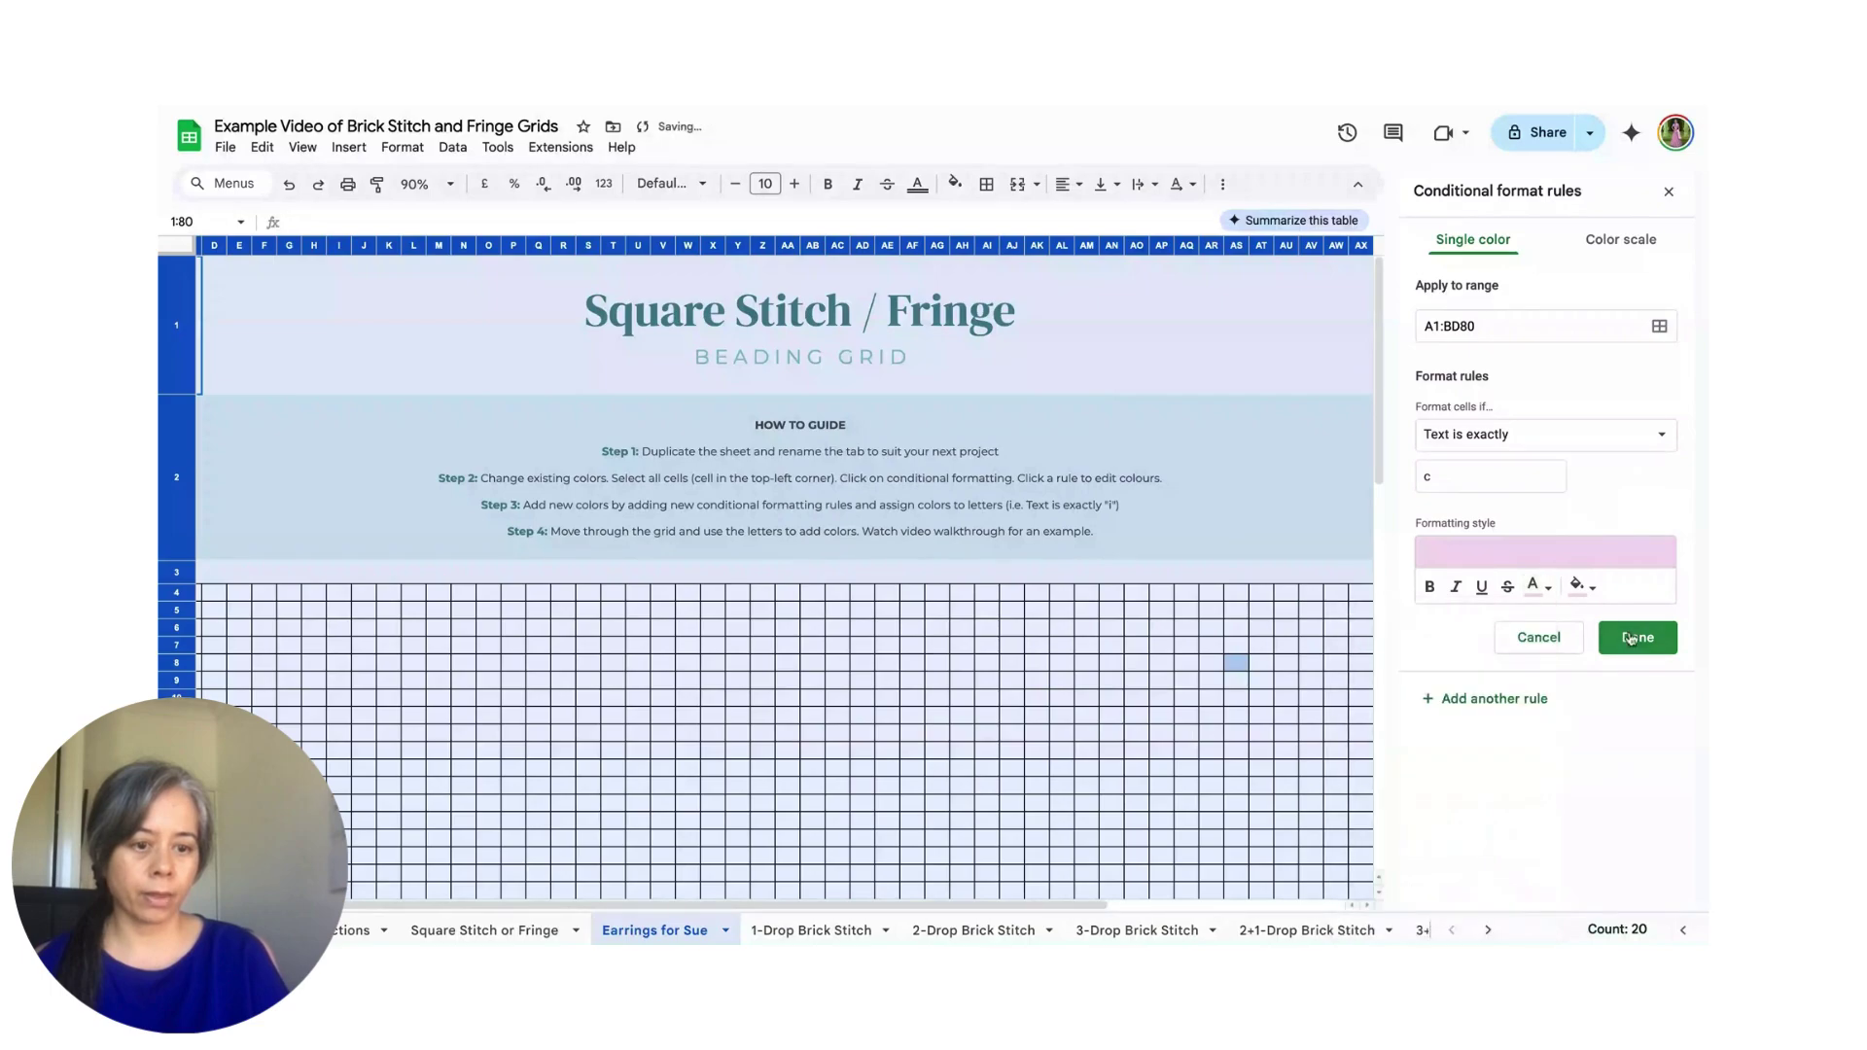
click(1638, 637)
Step: Open the rule for text that is exactly "d" and set its fill to the custom color #fdf1c9
click(1527, 475)
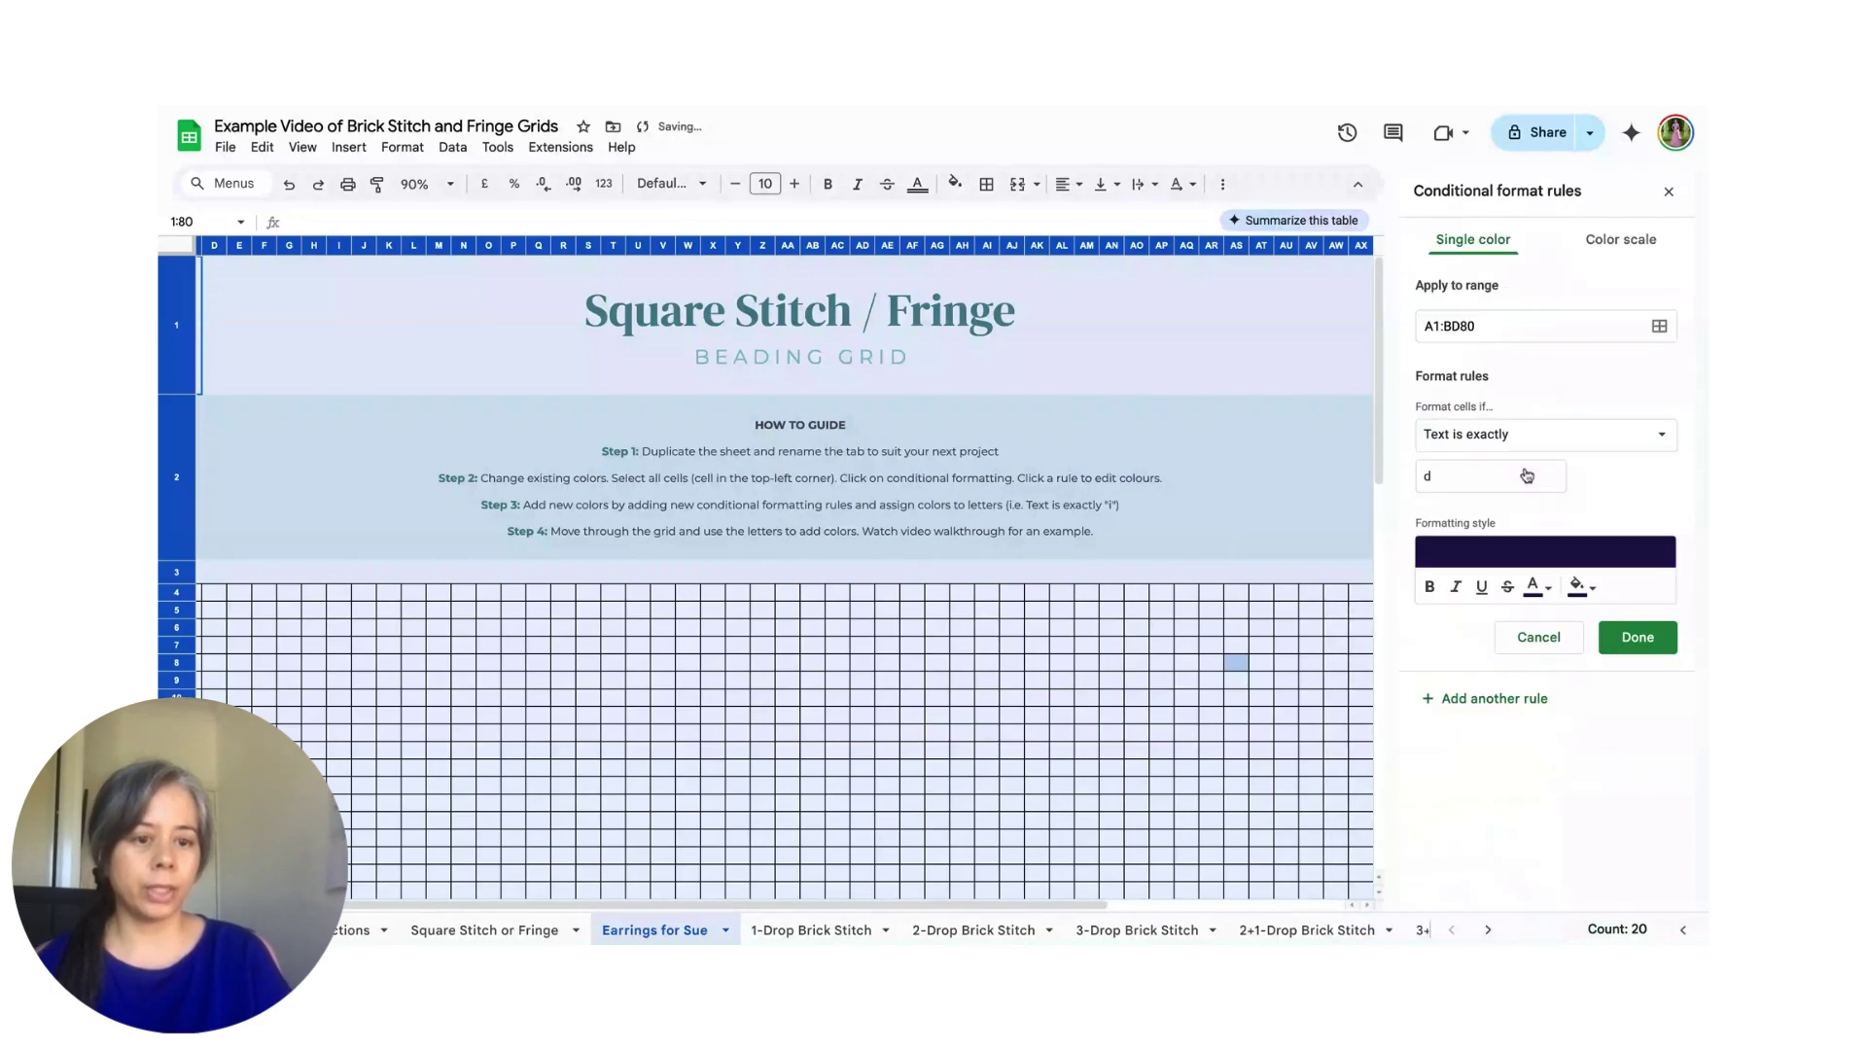
click(1579, 587)
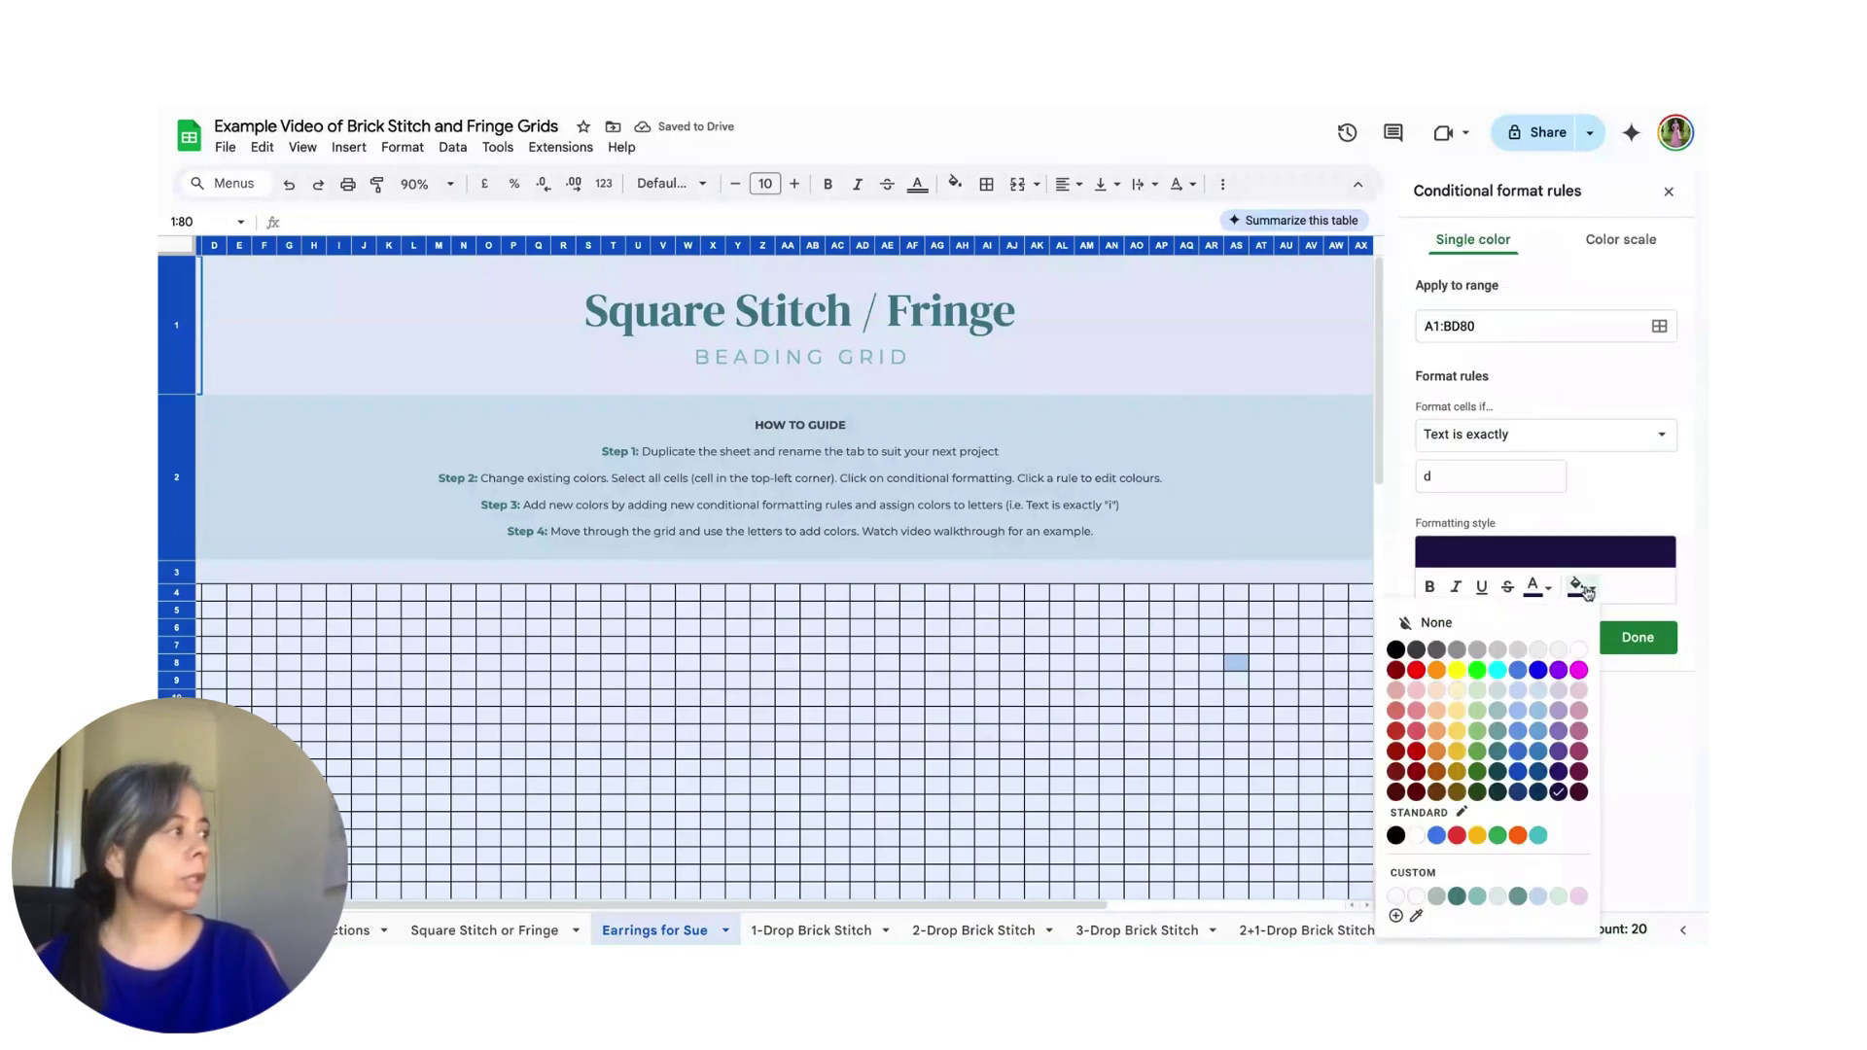
click(1398, 916)
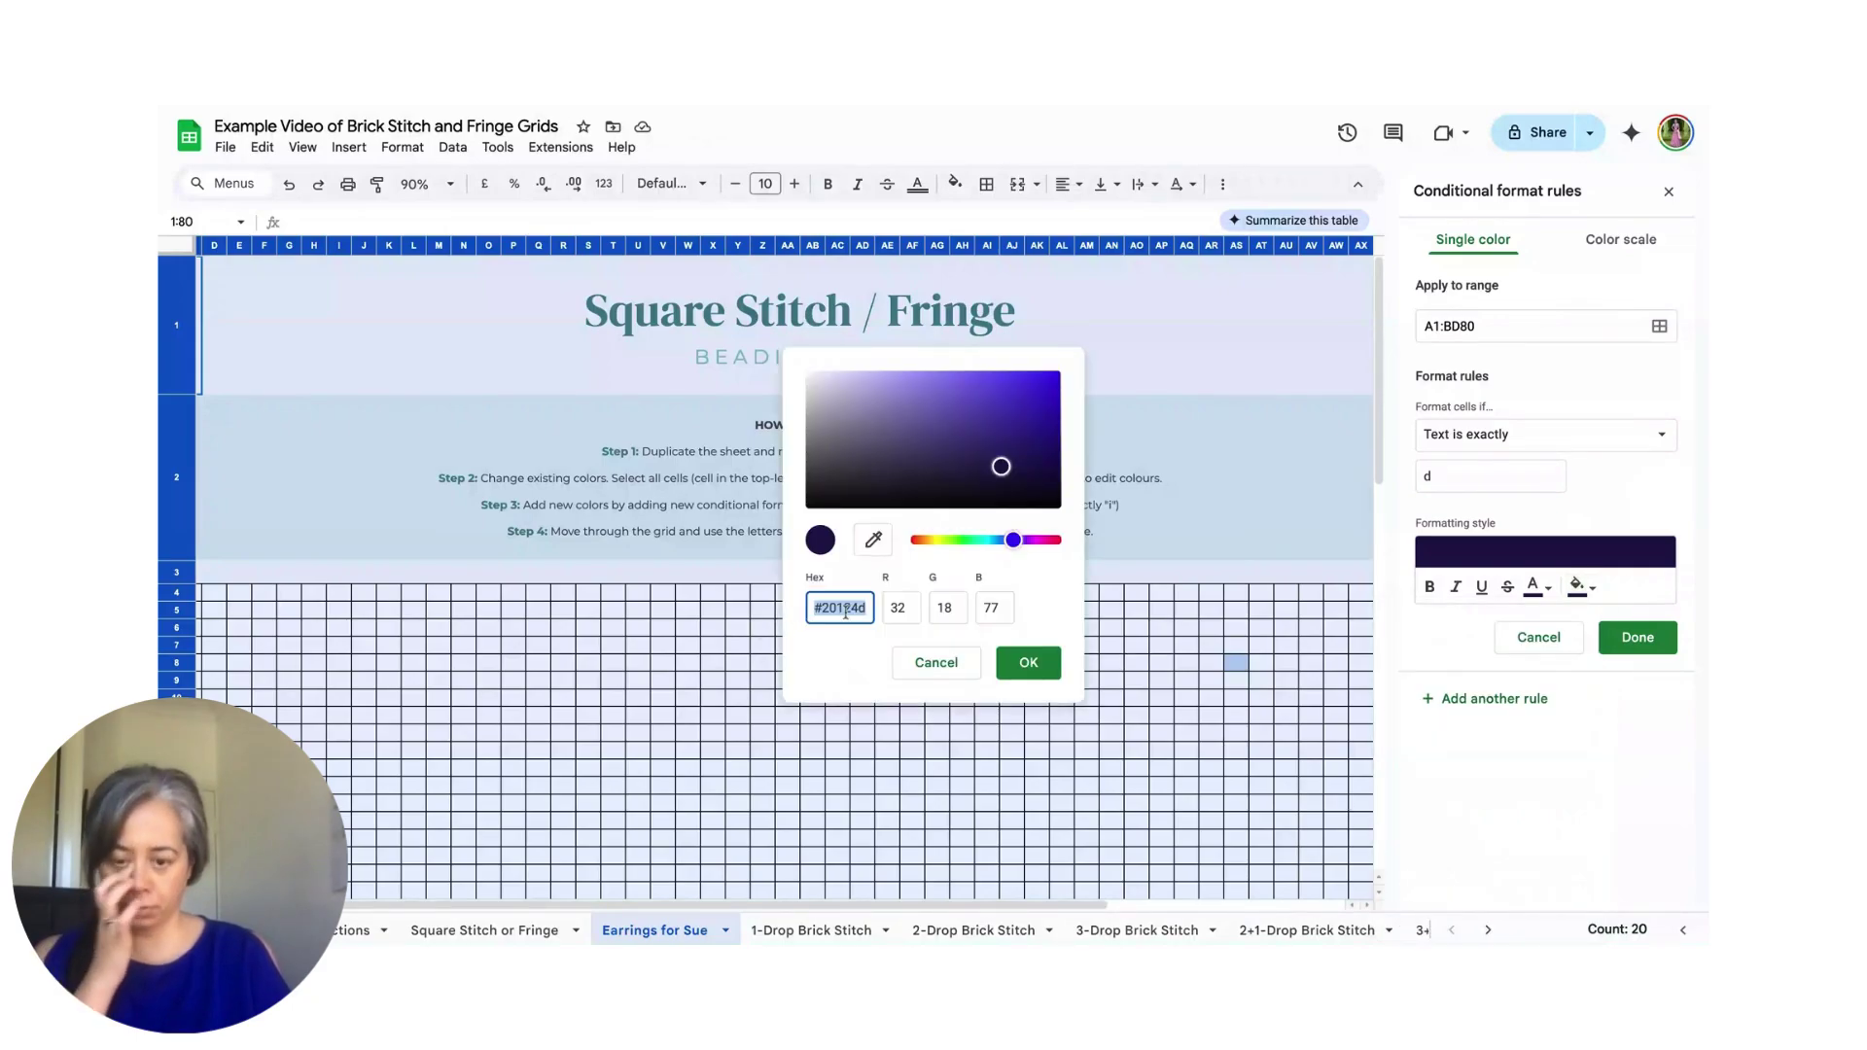
text(#)
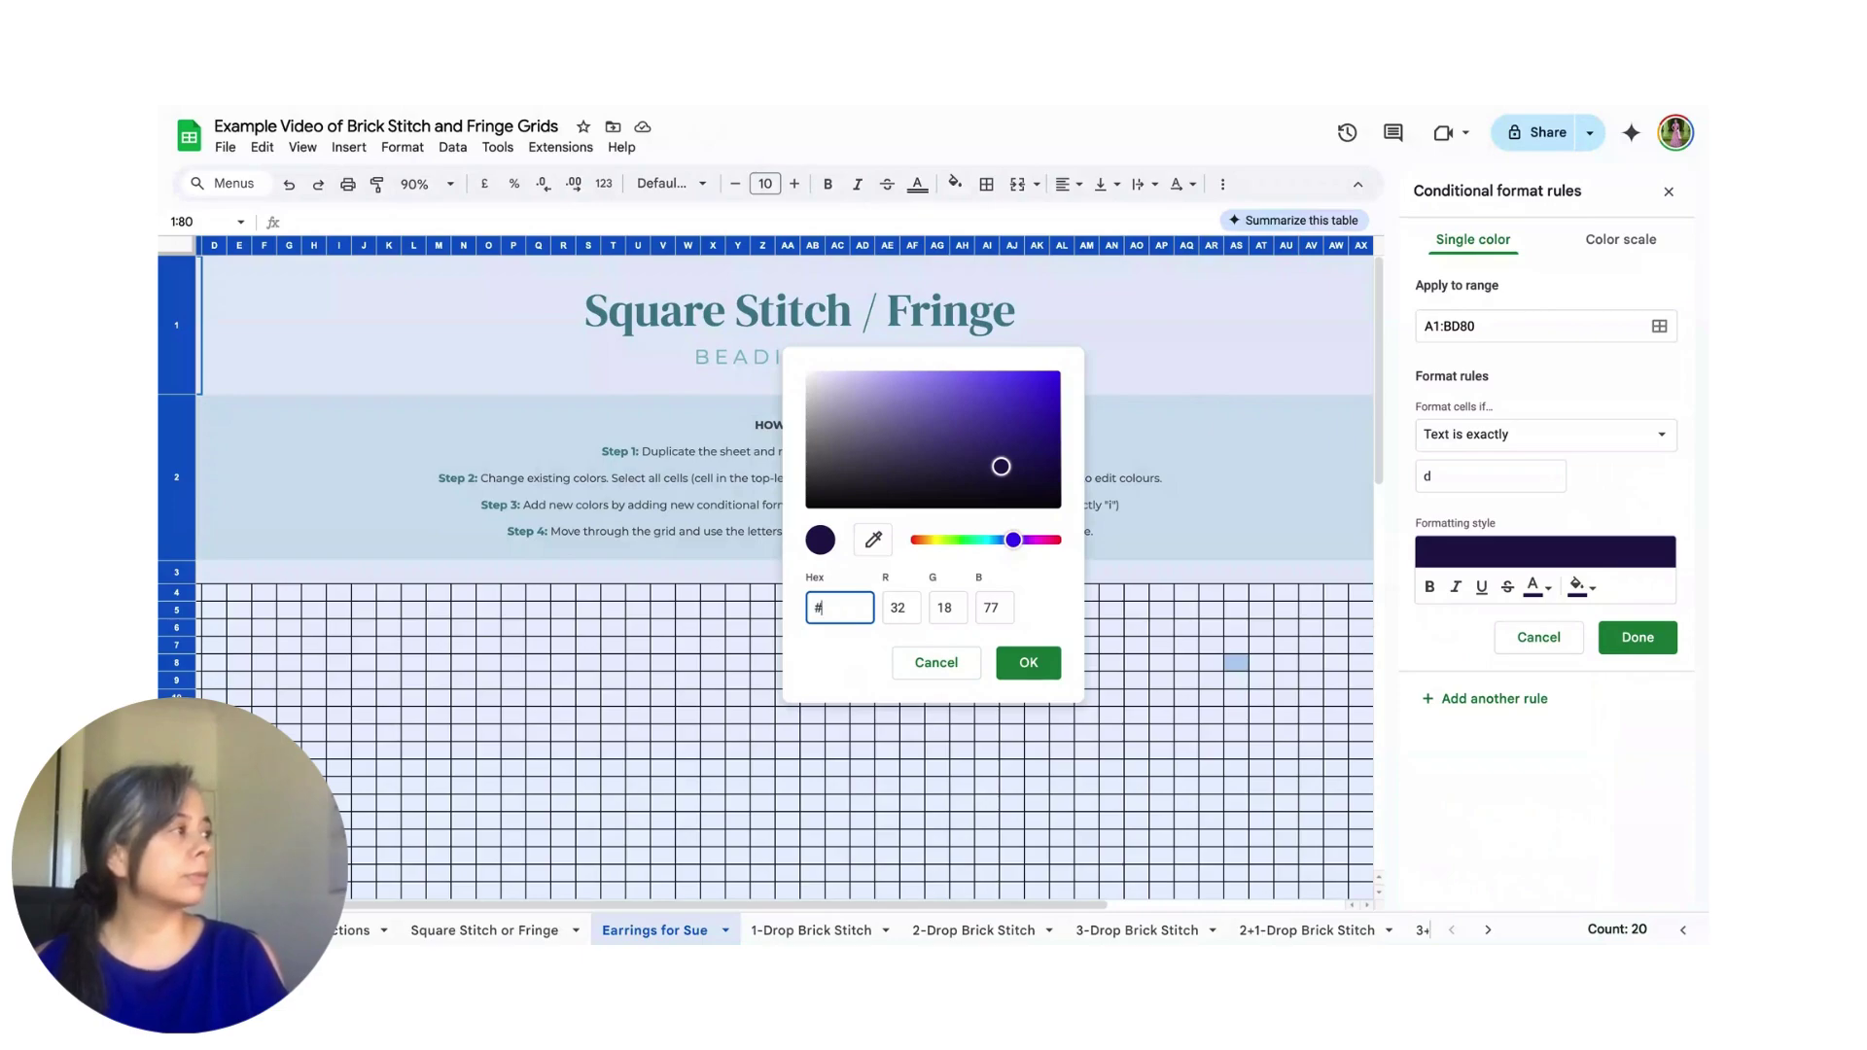
text(fdf1)
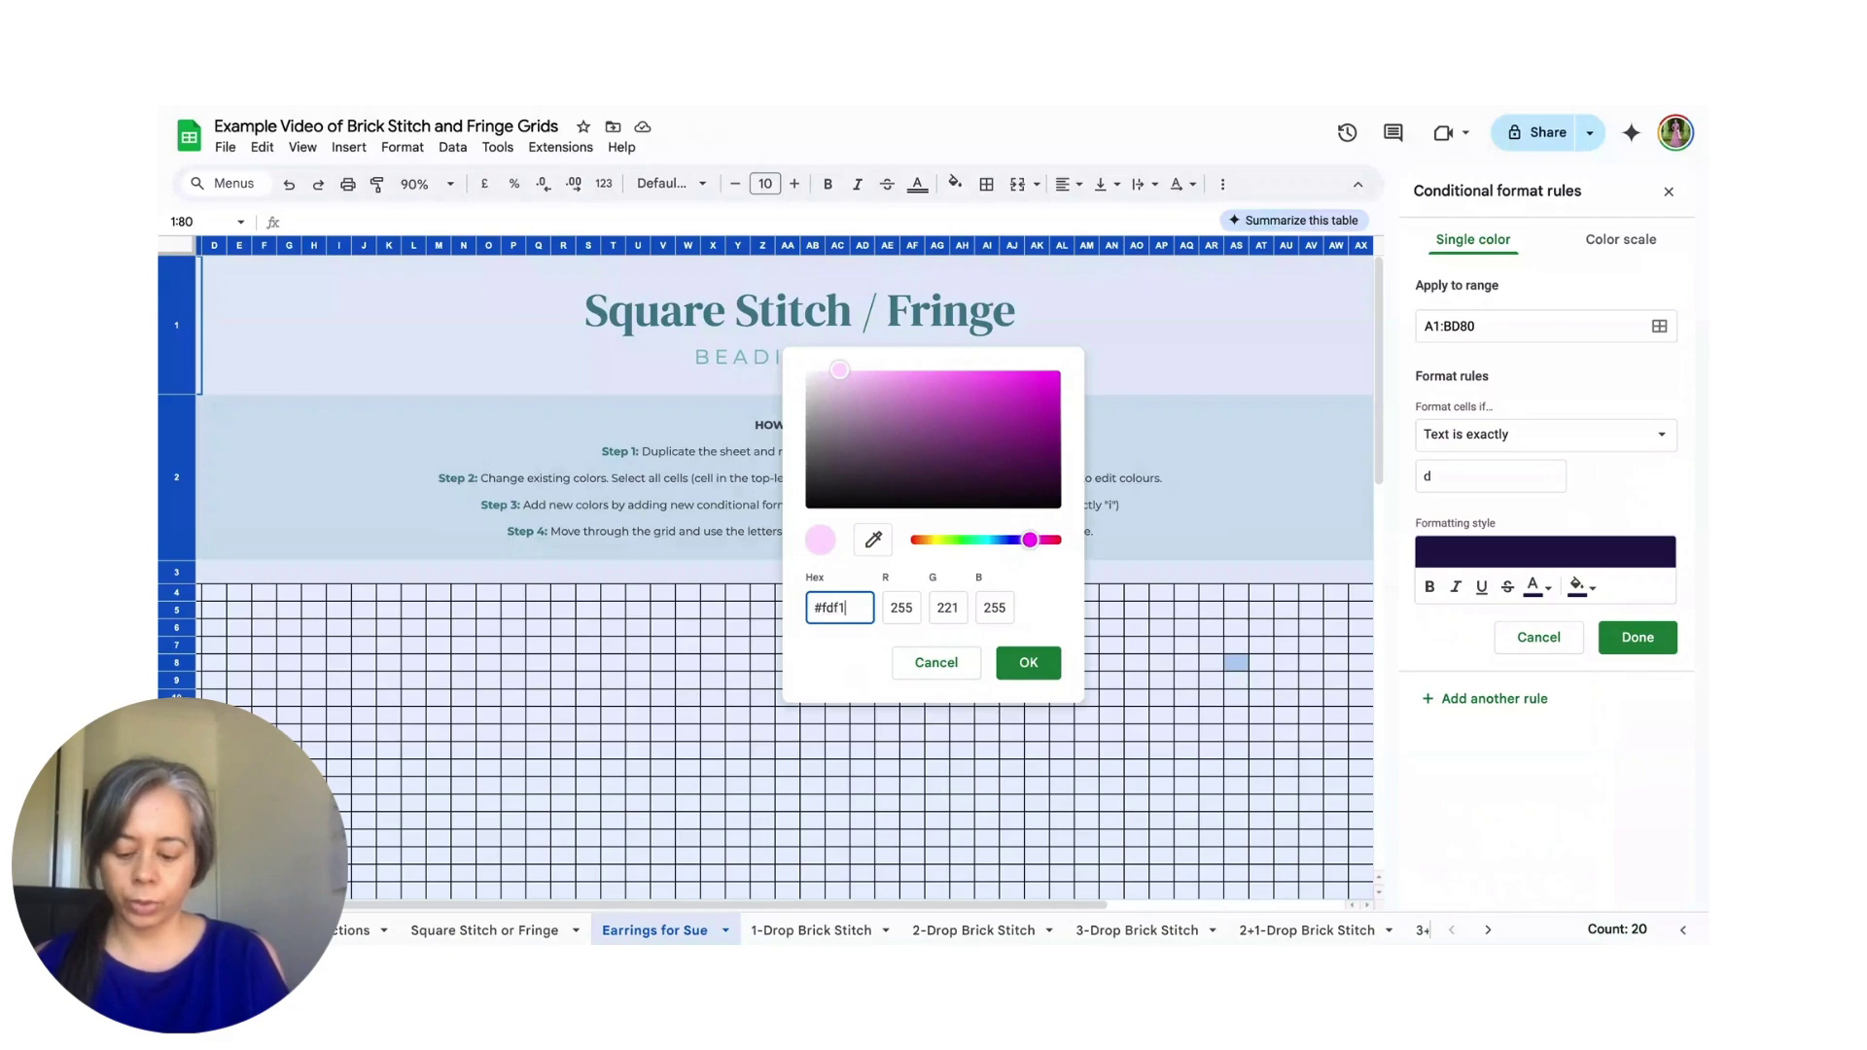
text(c9)
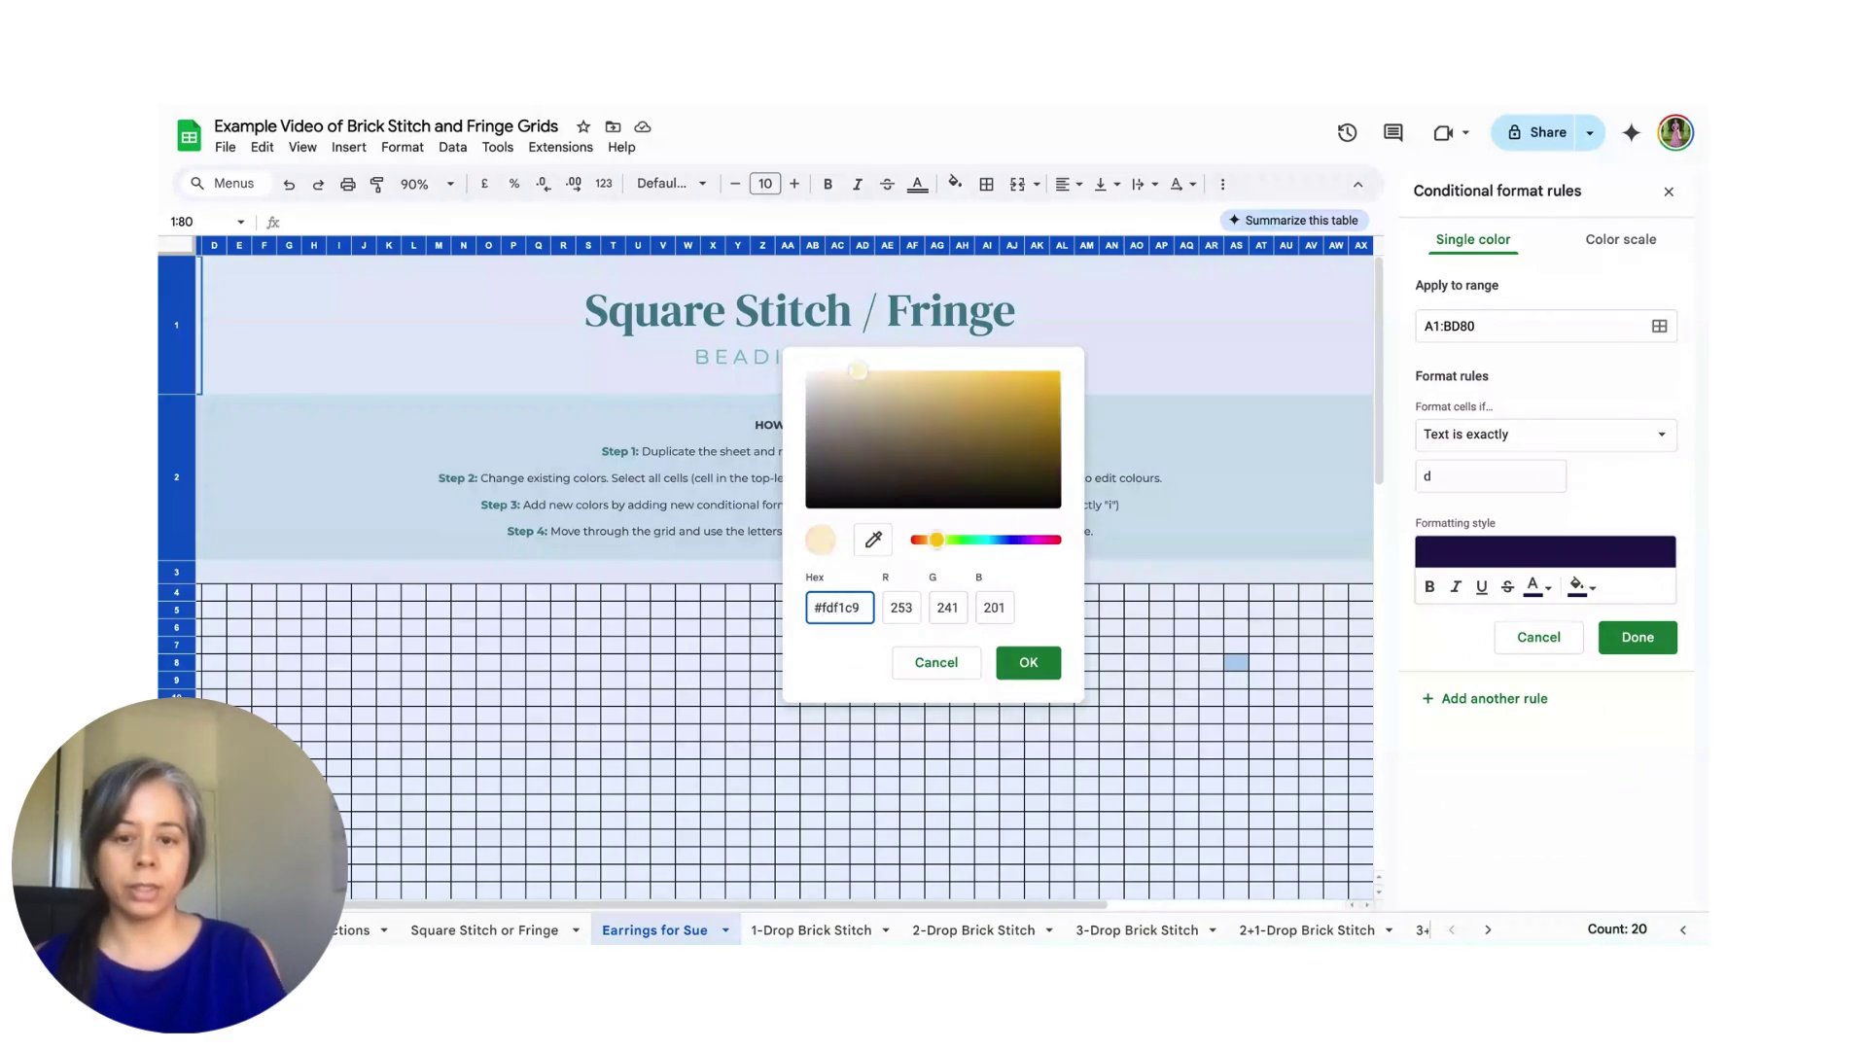
click(1027, 666)
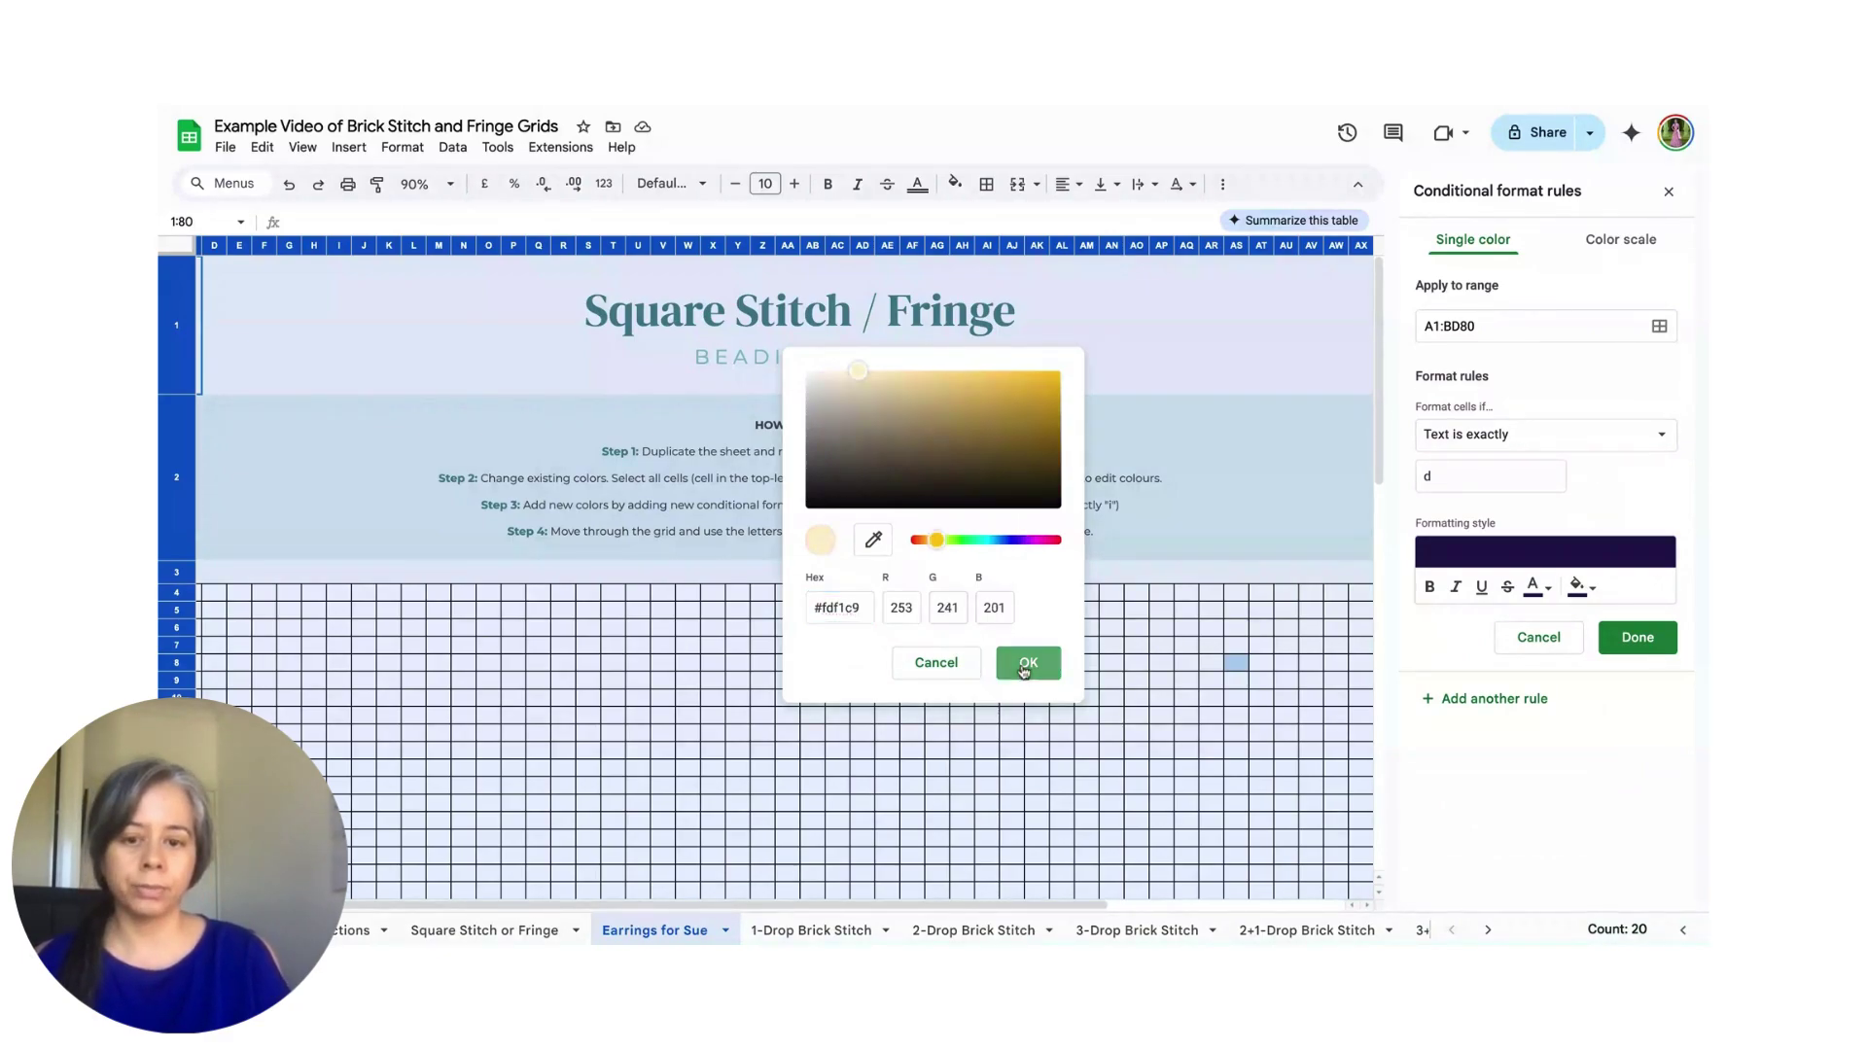
Step: Match the "d" rule's text color to its custom pale yellow fill and save the rule
click(1539, 588)
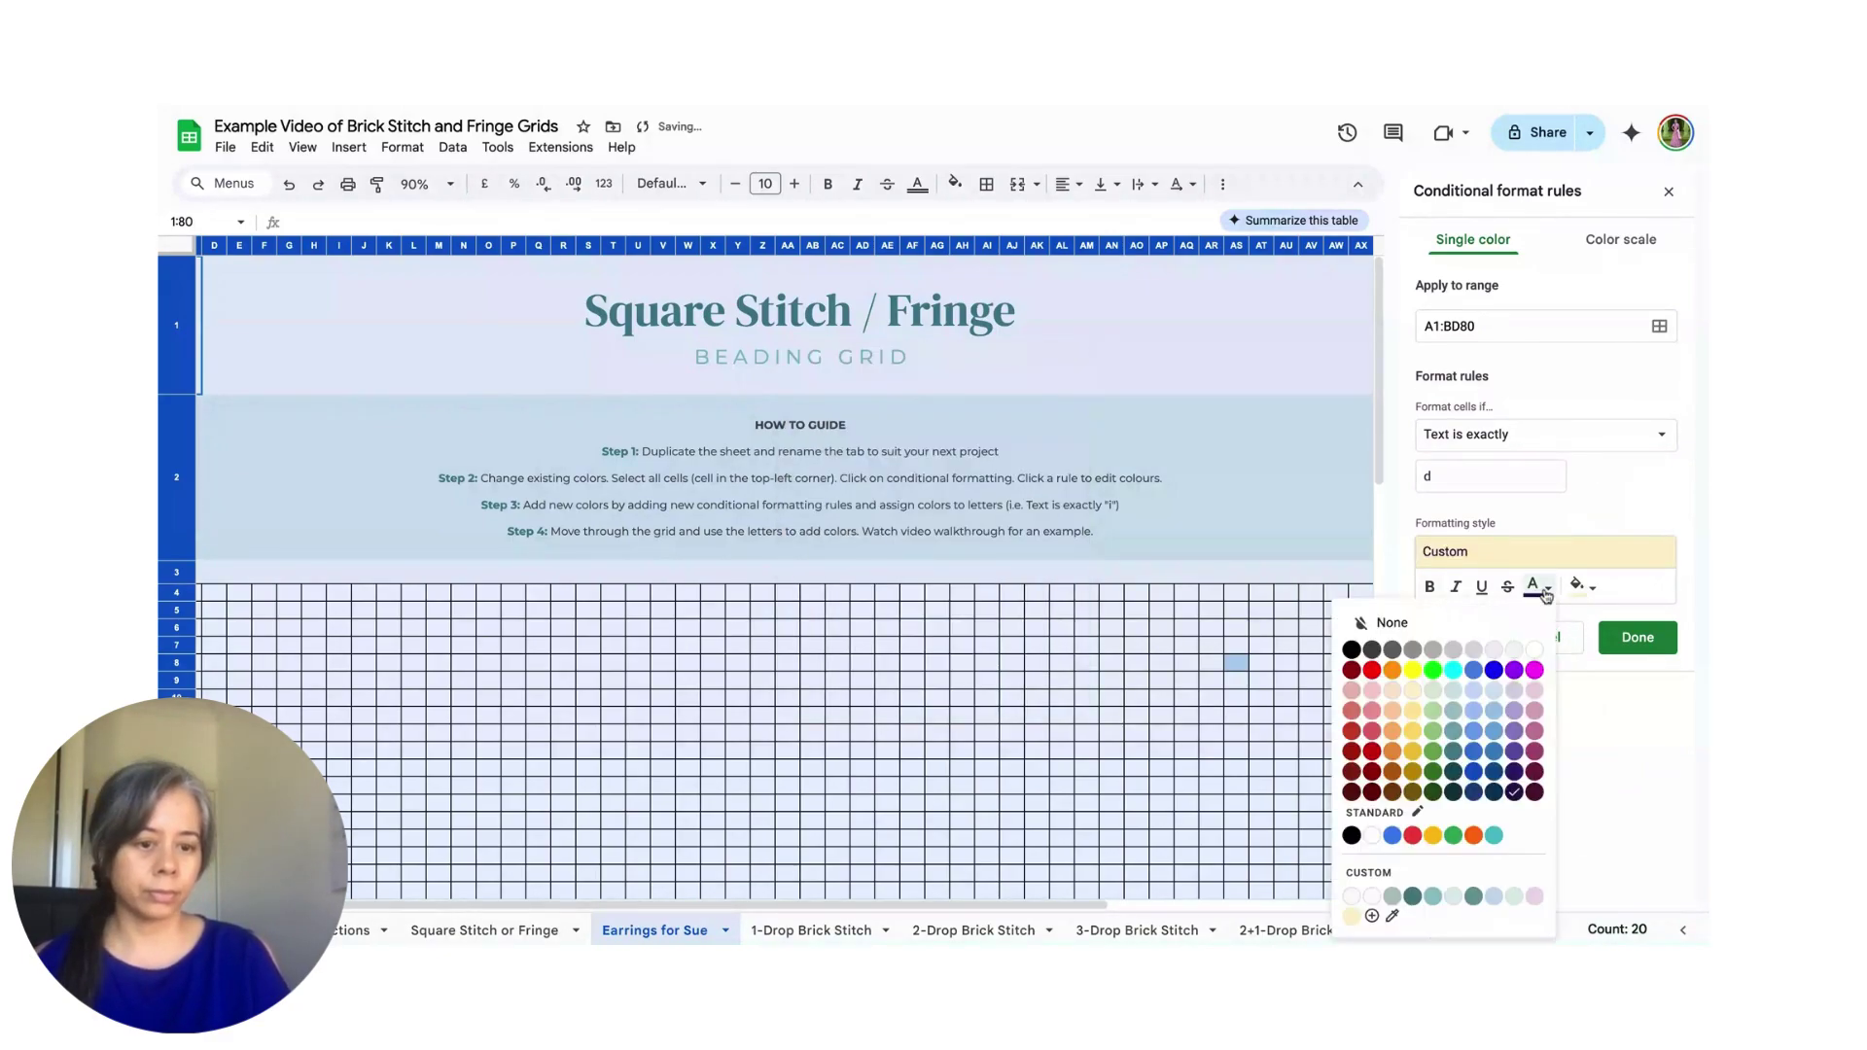
click(1352, 917)
click(1647, 643)
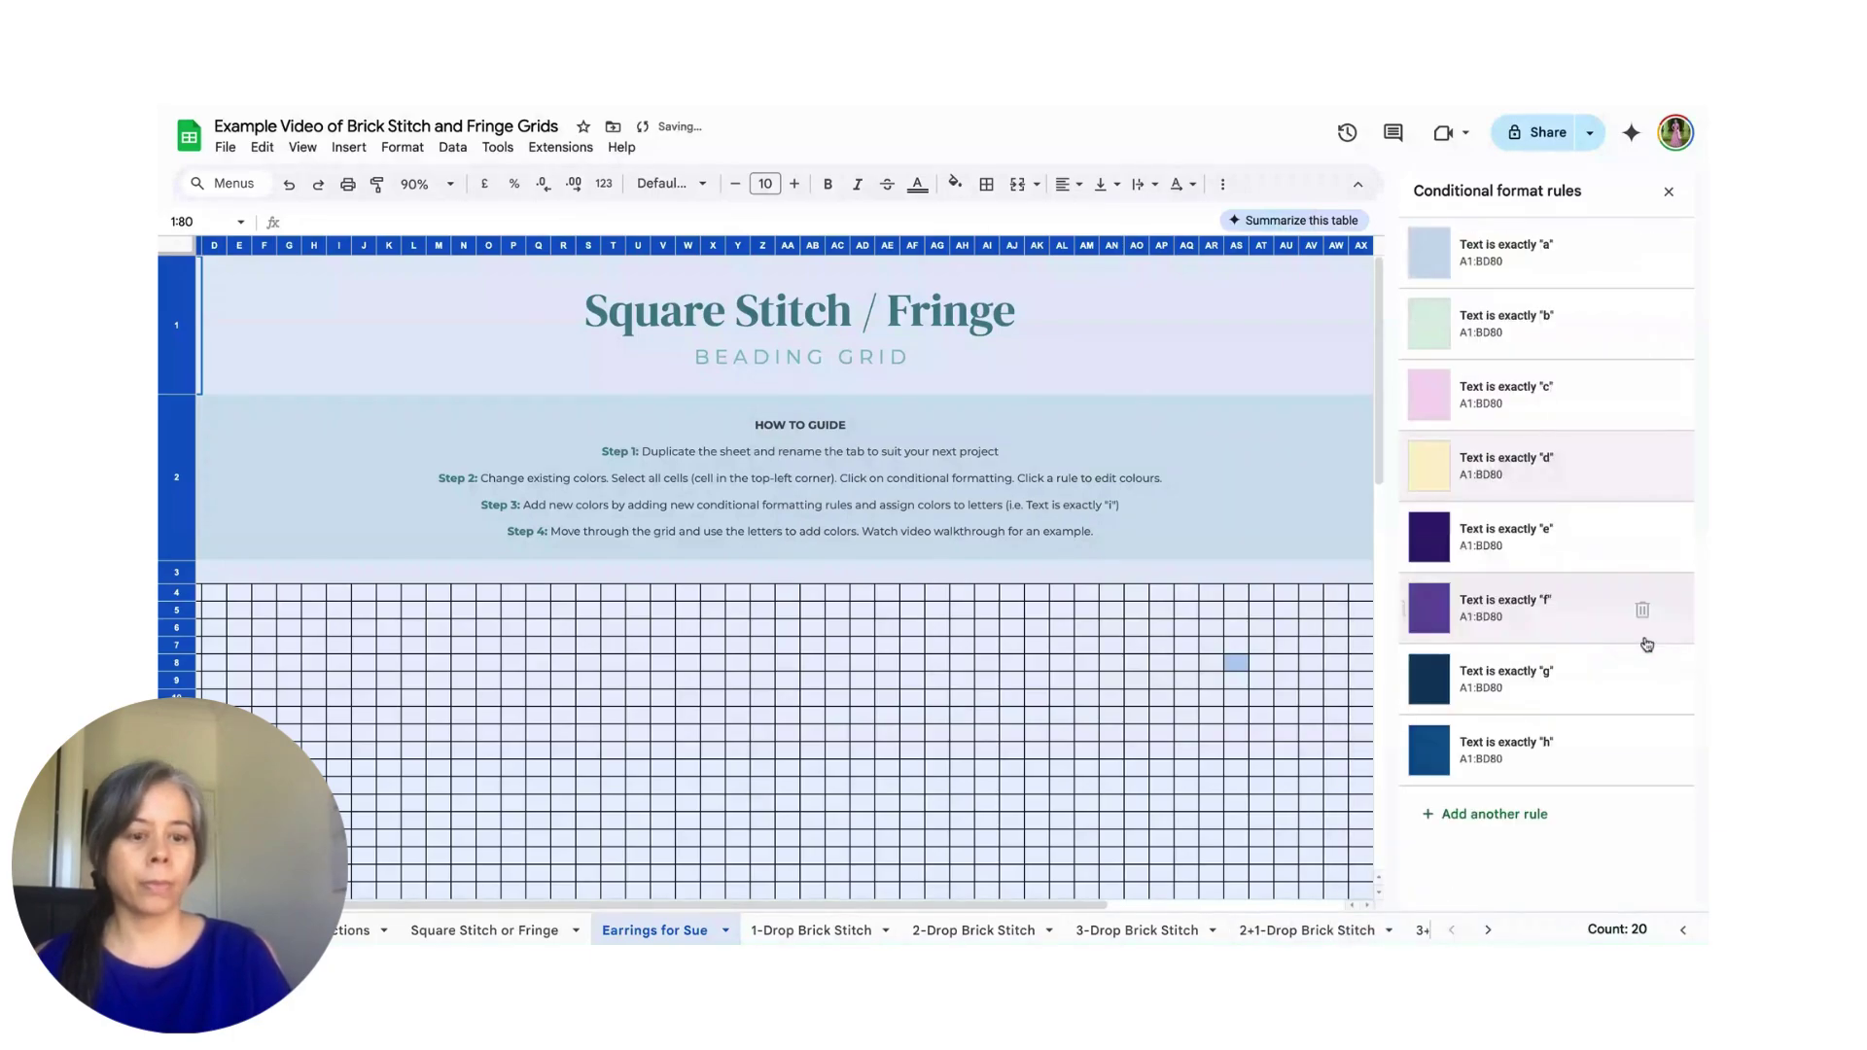
Step: Open the rule for text that is exactly "e" and set its fill to the custom color #fedcd8
click(1525, 539)
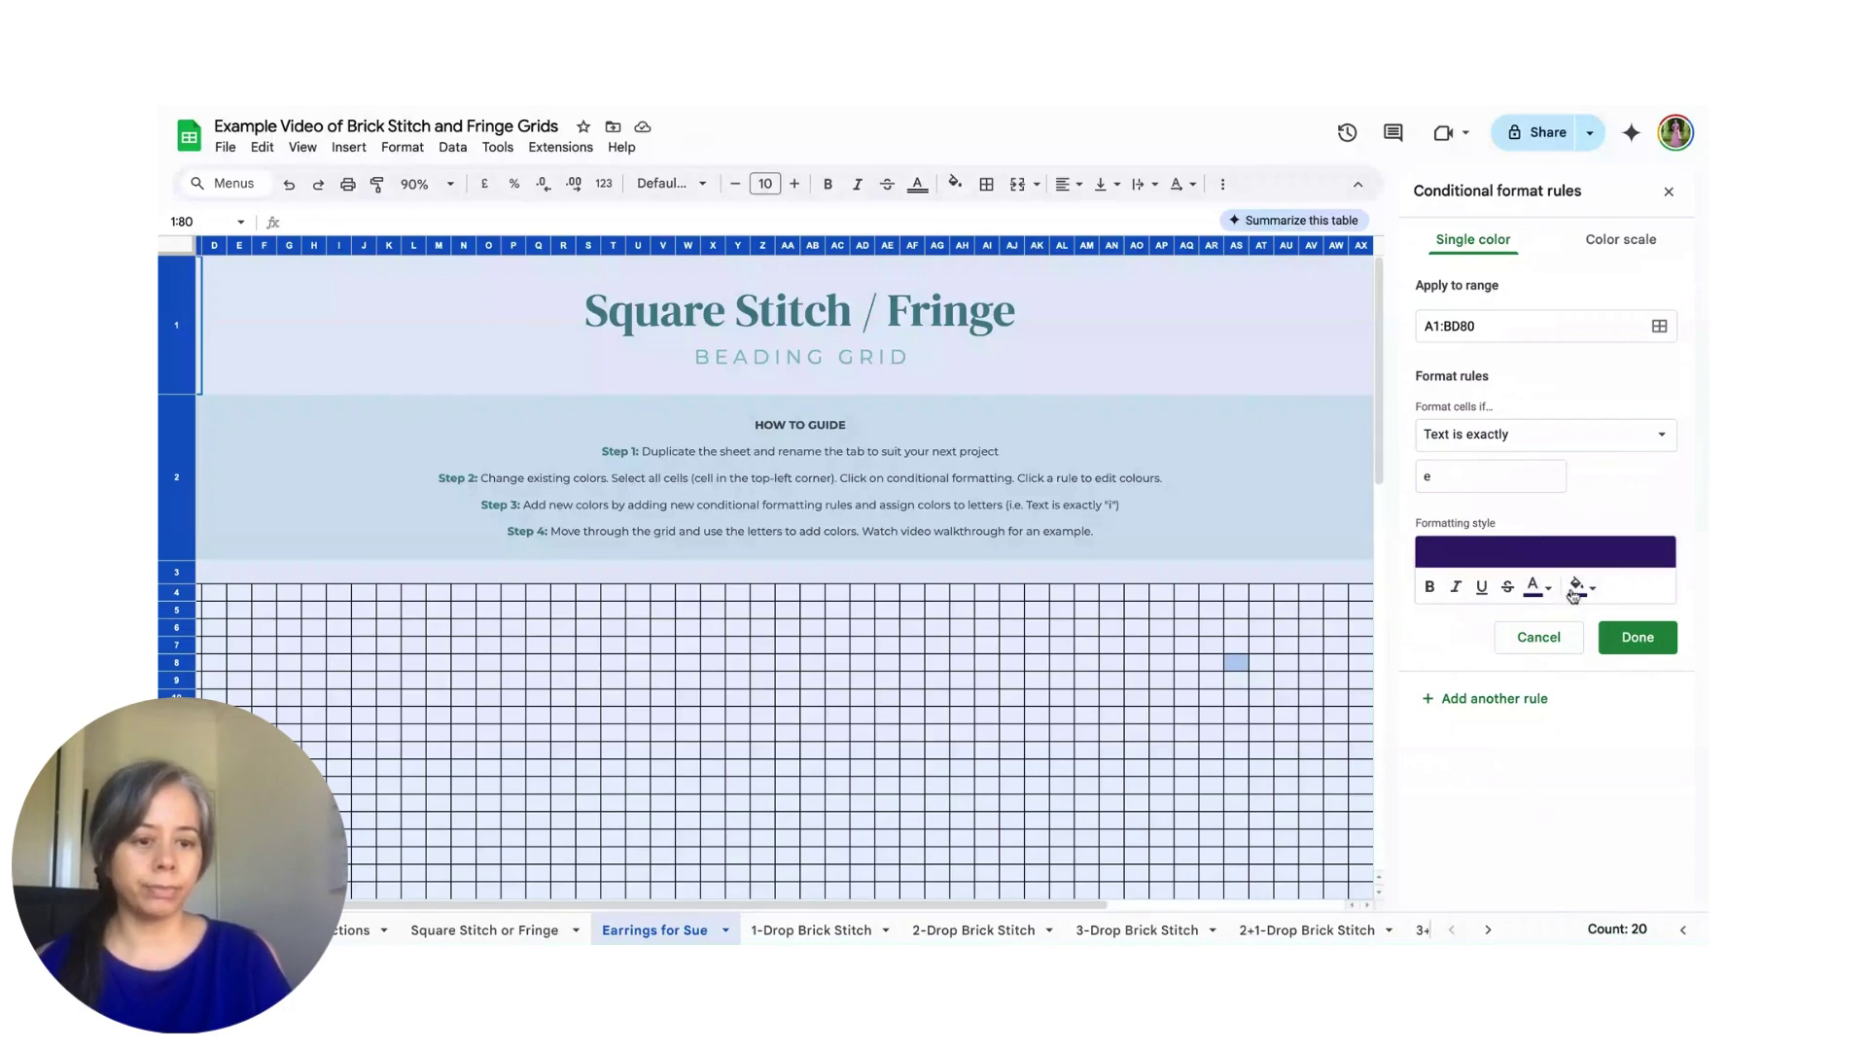
click(1575, 587)
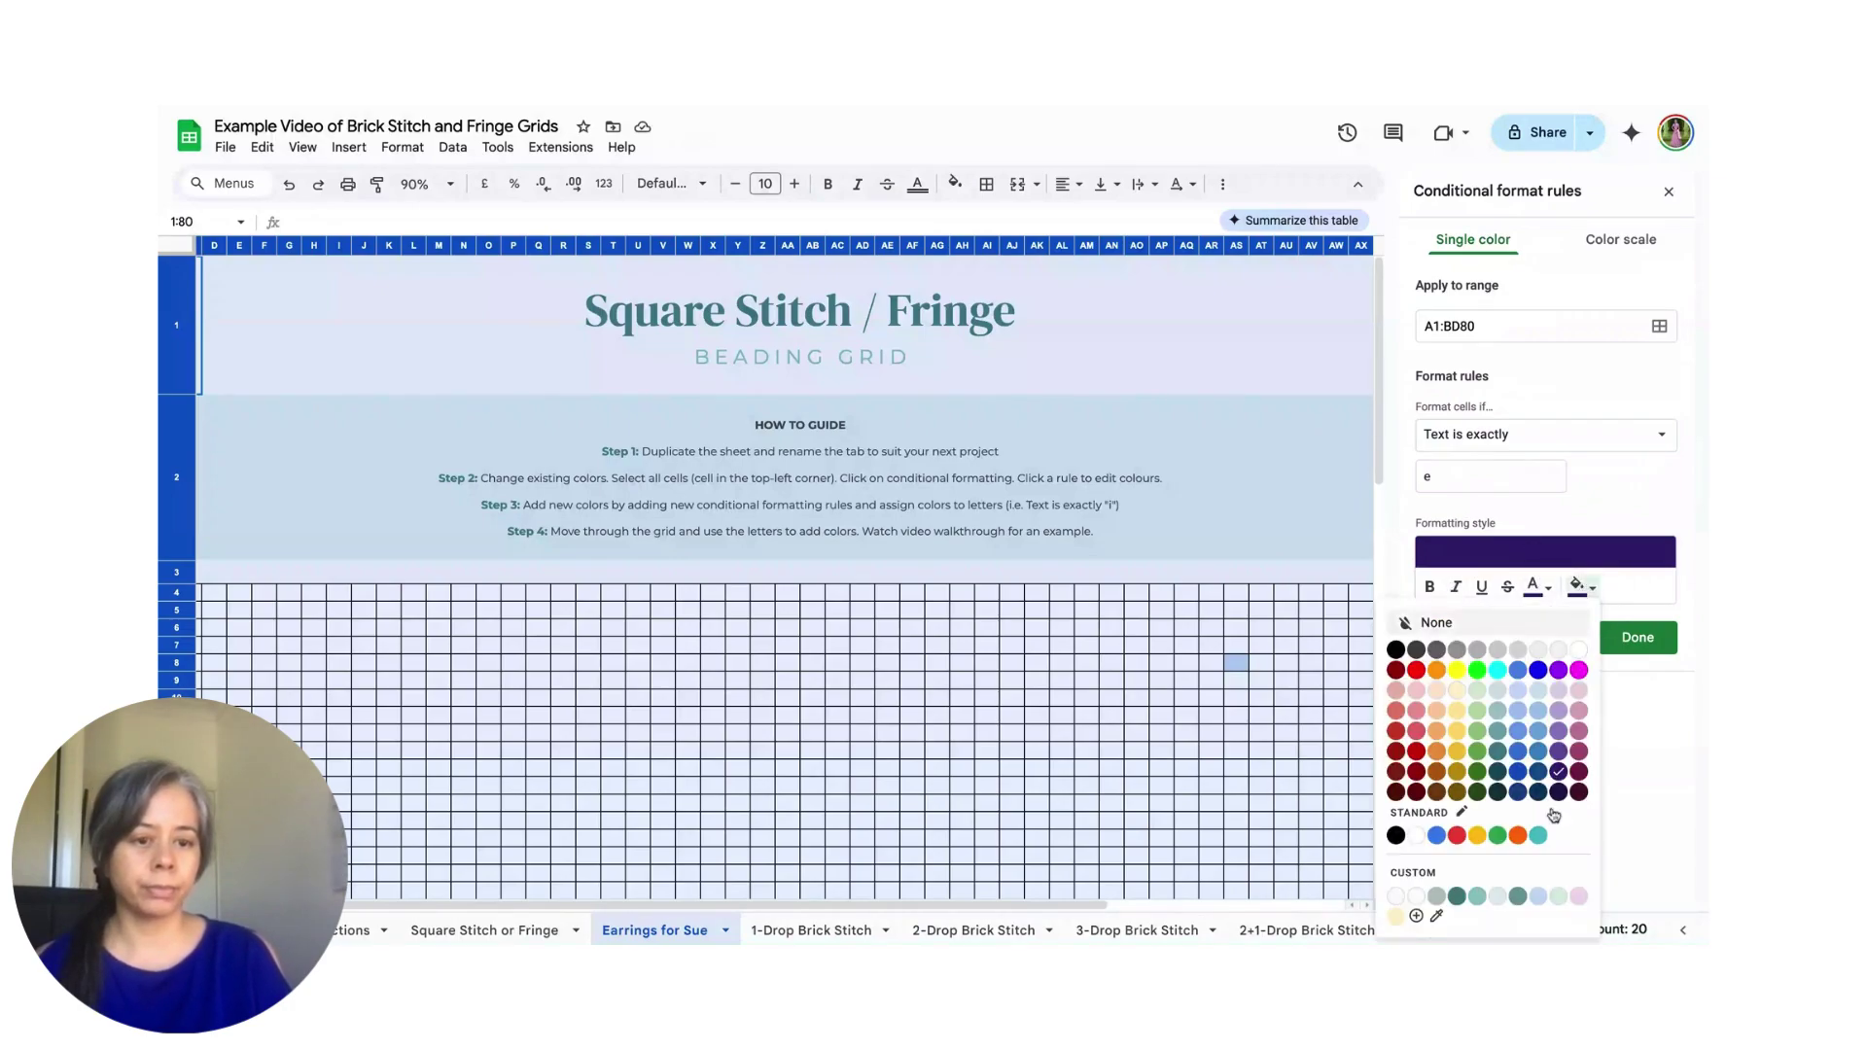
click(1416, 916)
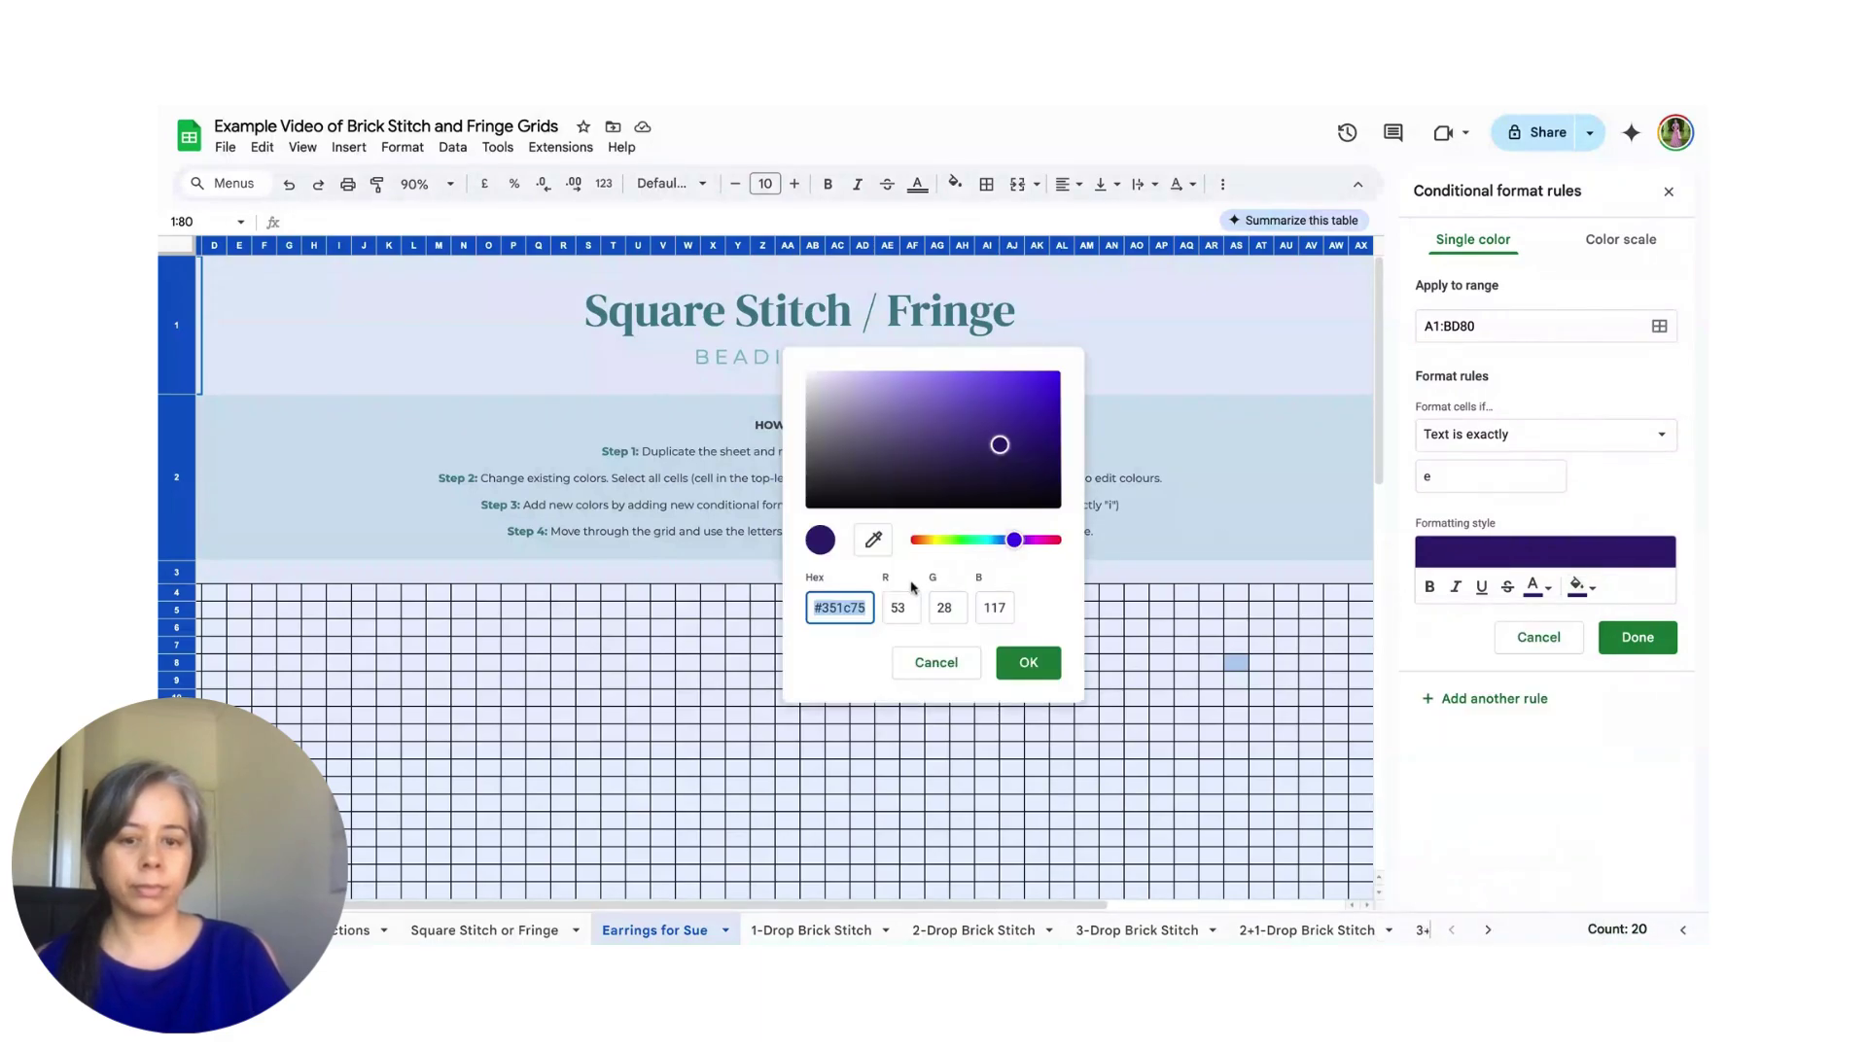
text(#)
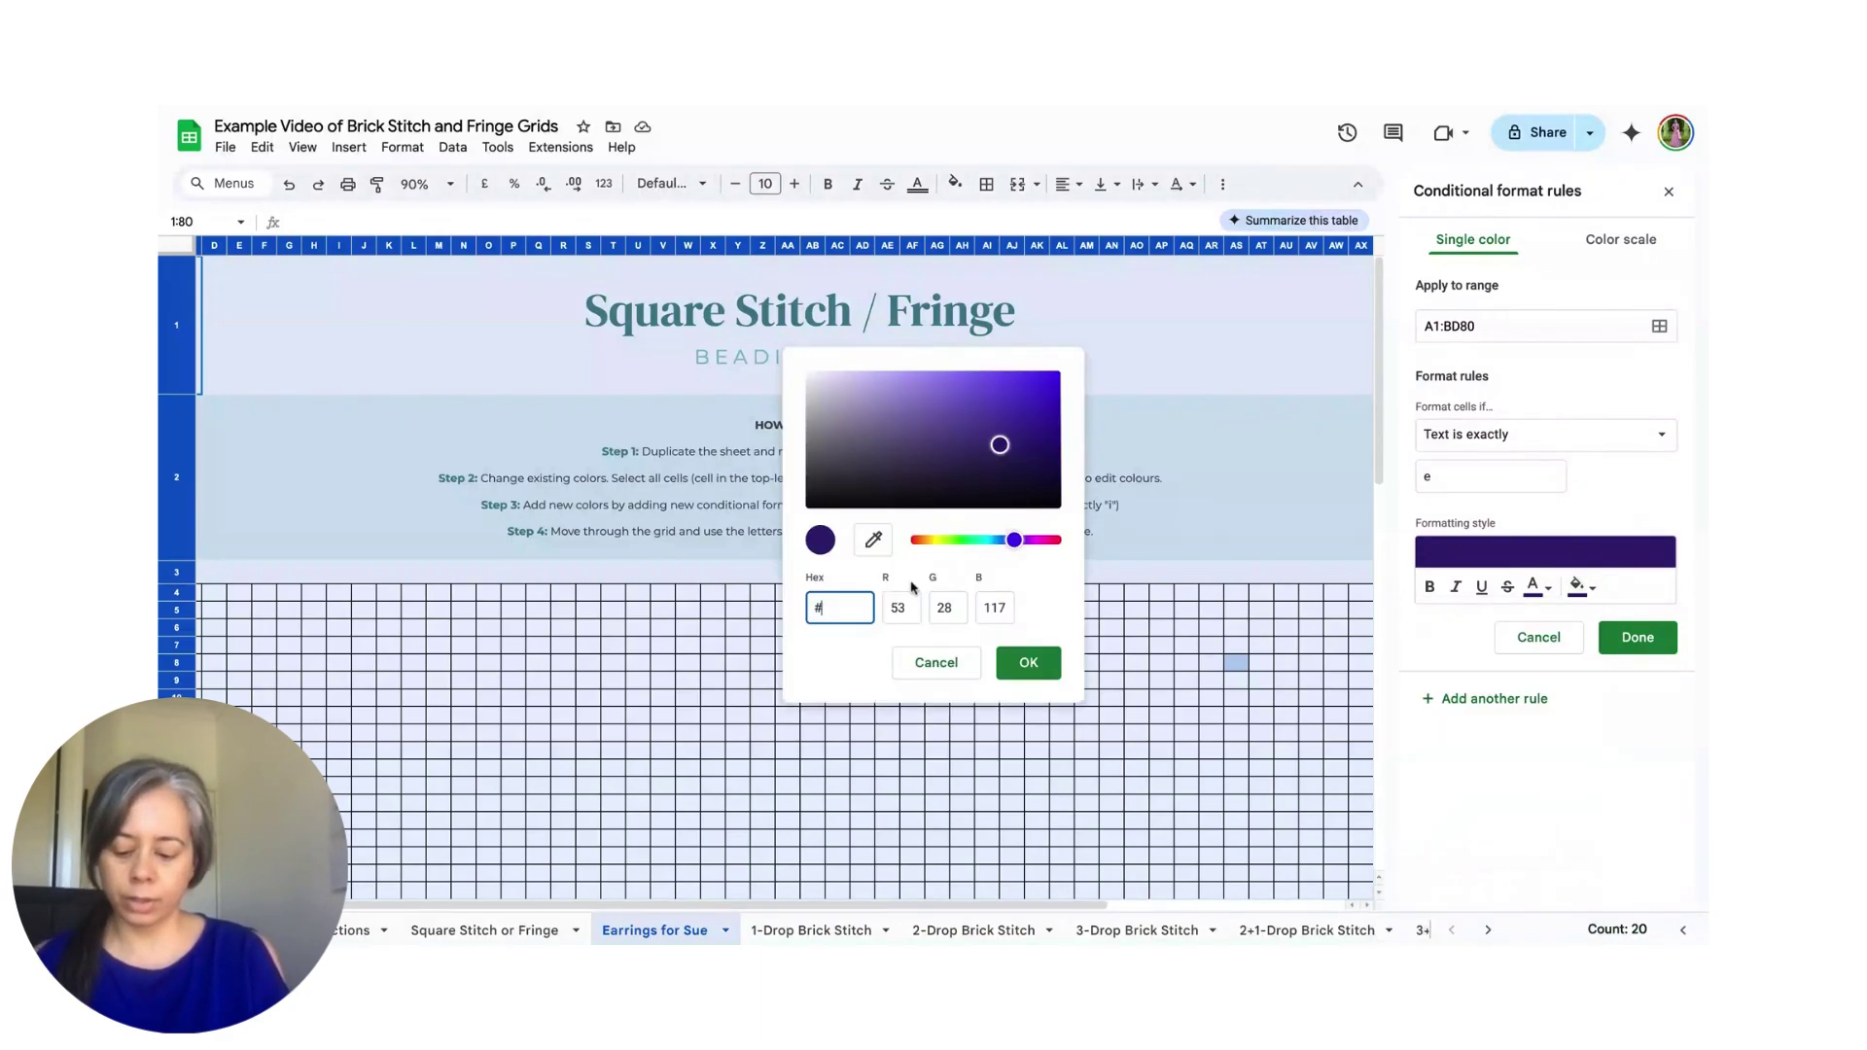
text(fed)
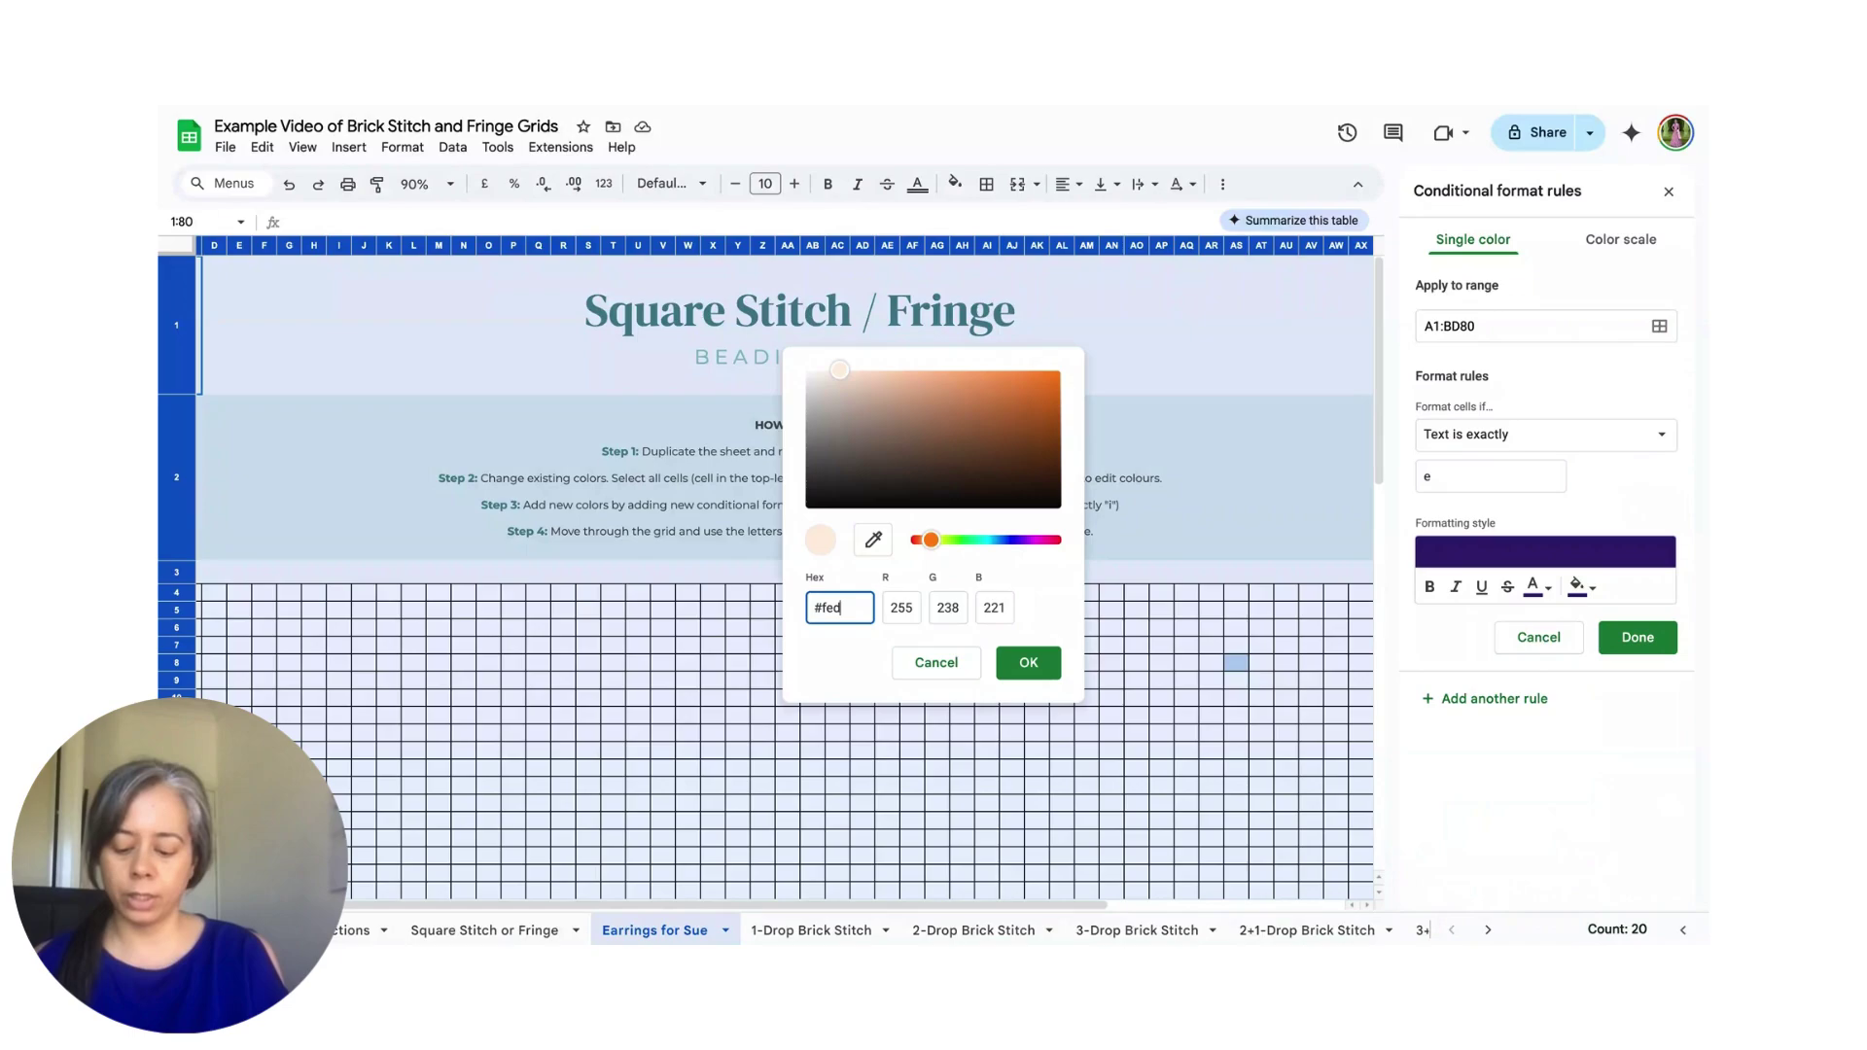
text(cd)
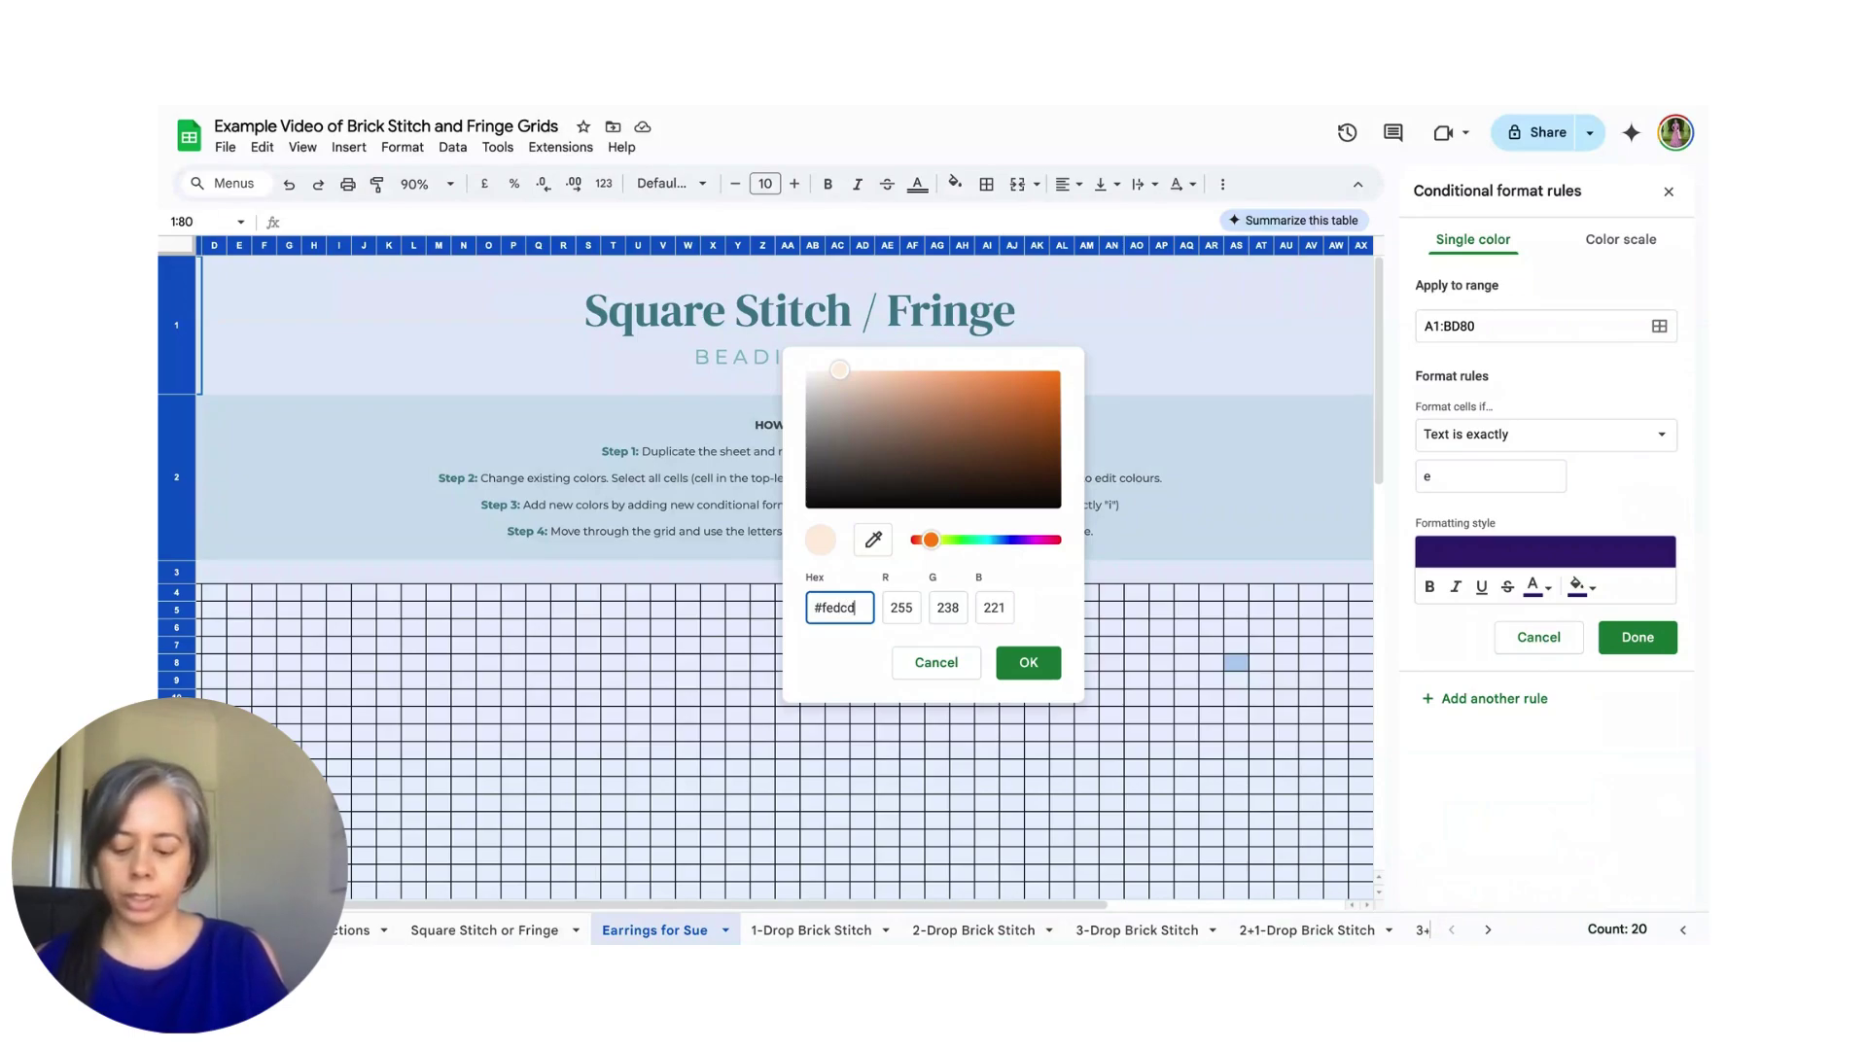
text(8)
click(1037, 671)
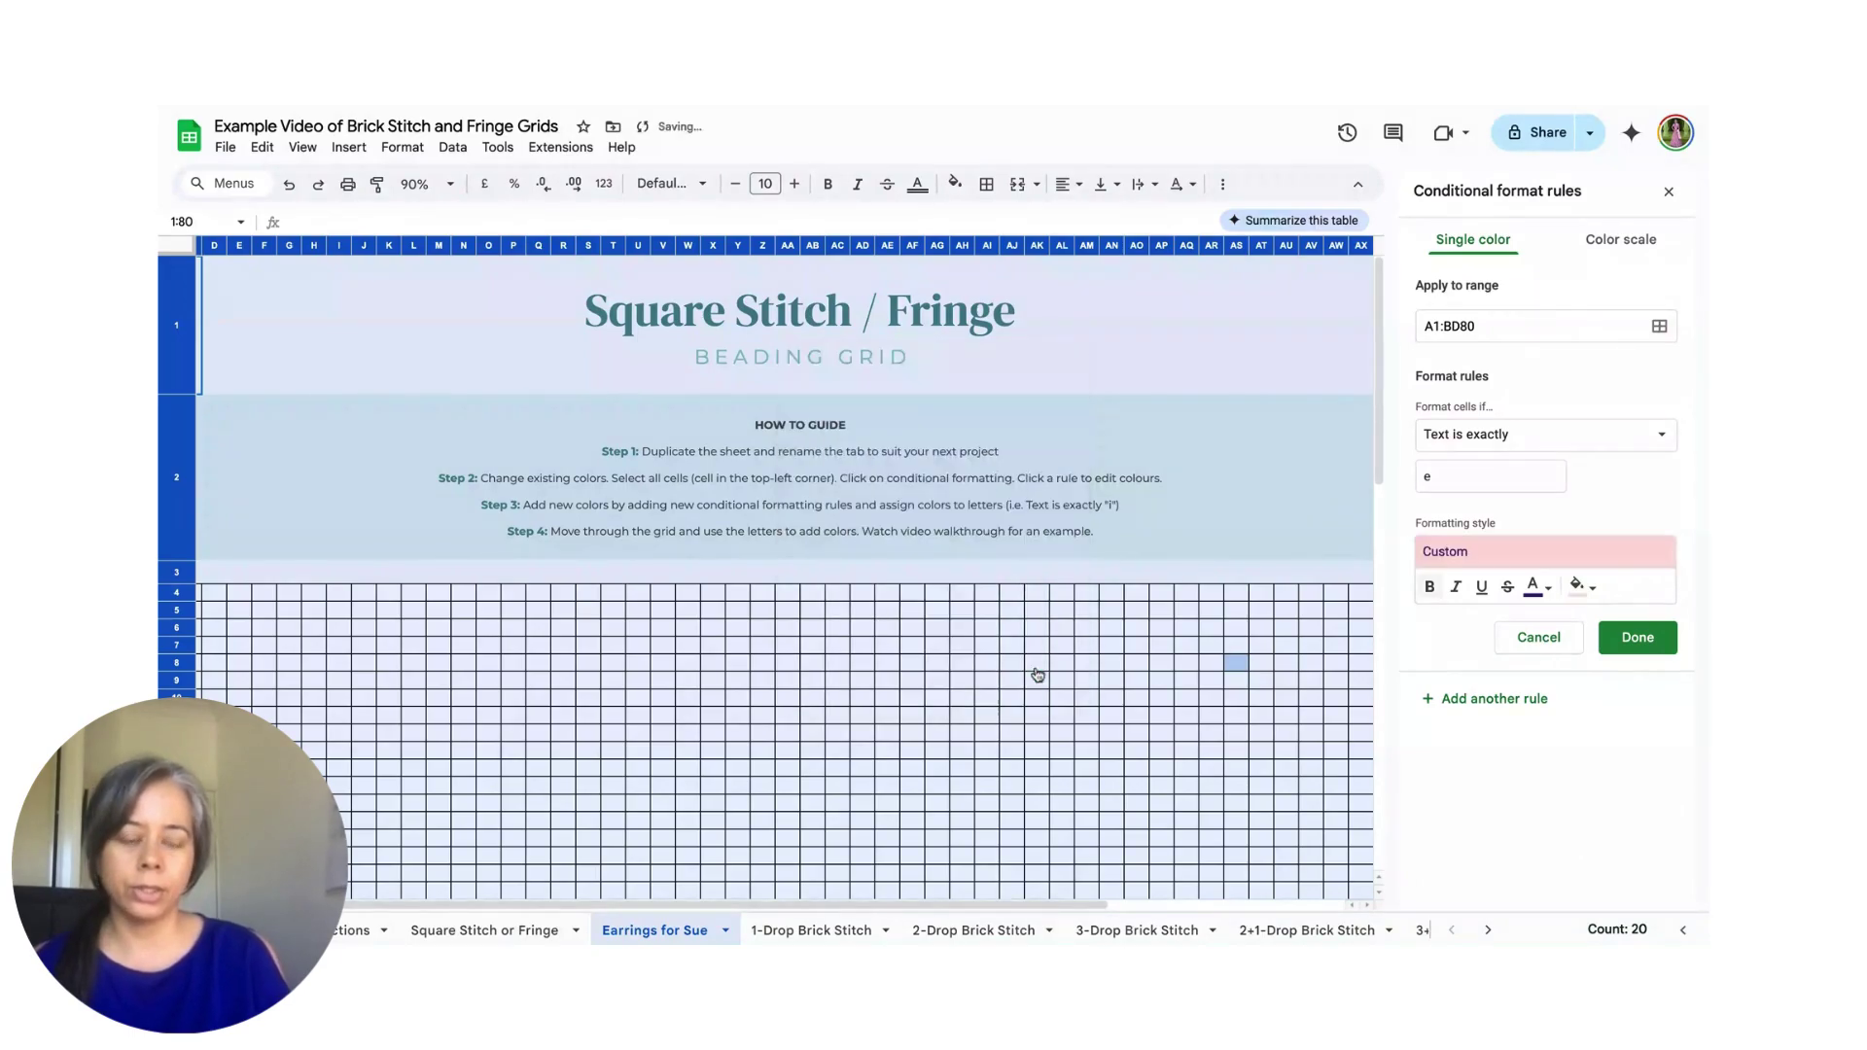
Step: Match the "e" rule's text color to its custom pink fill and save the rule
click(1540, 589)
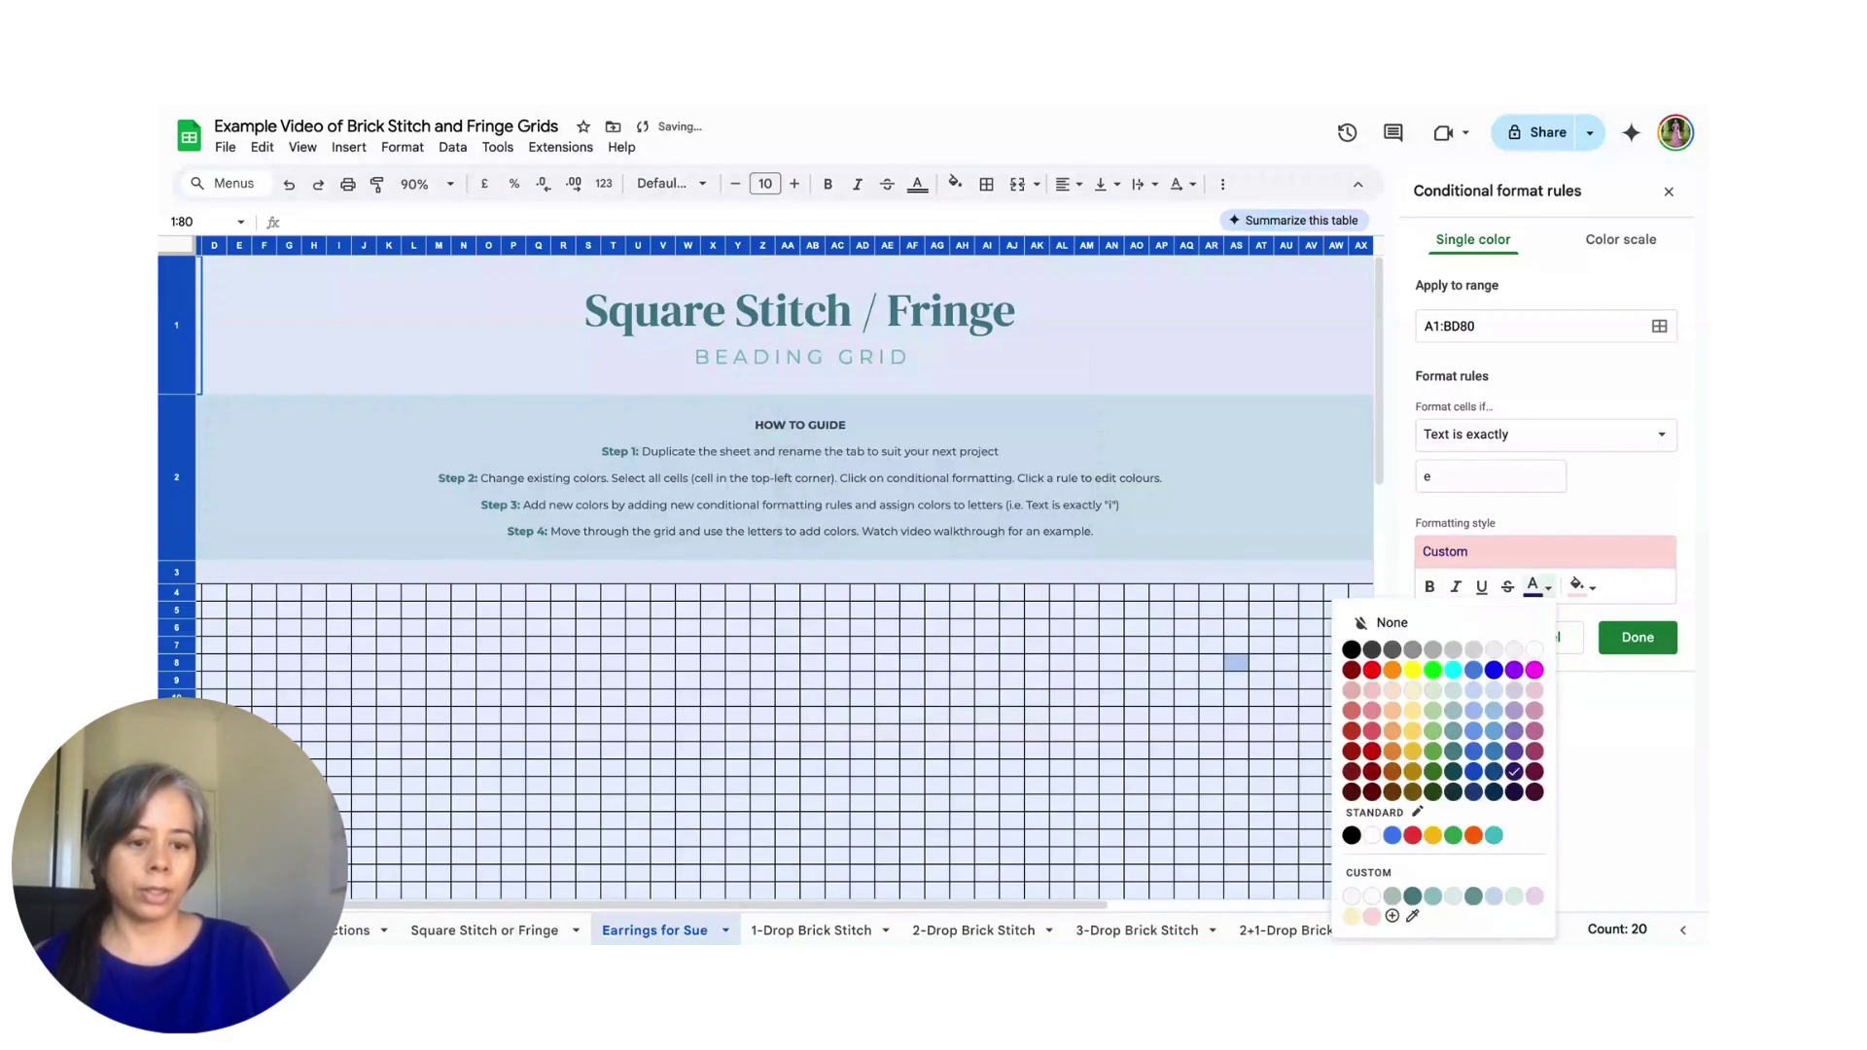
click(1373, 917)
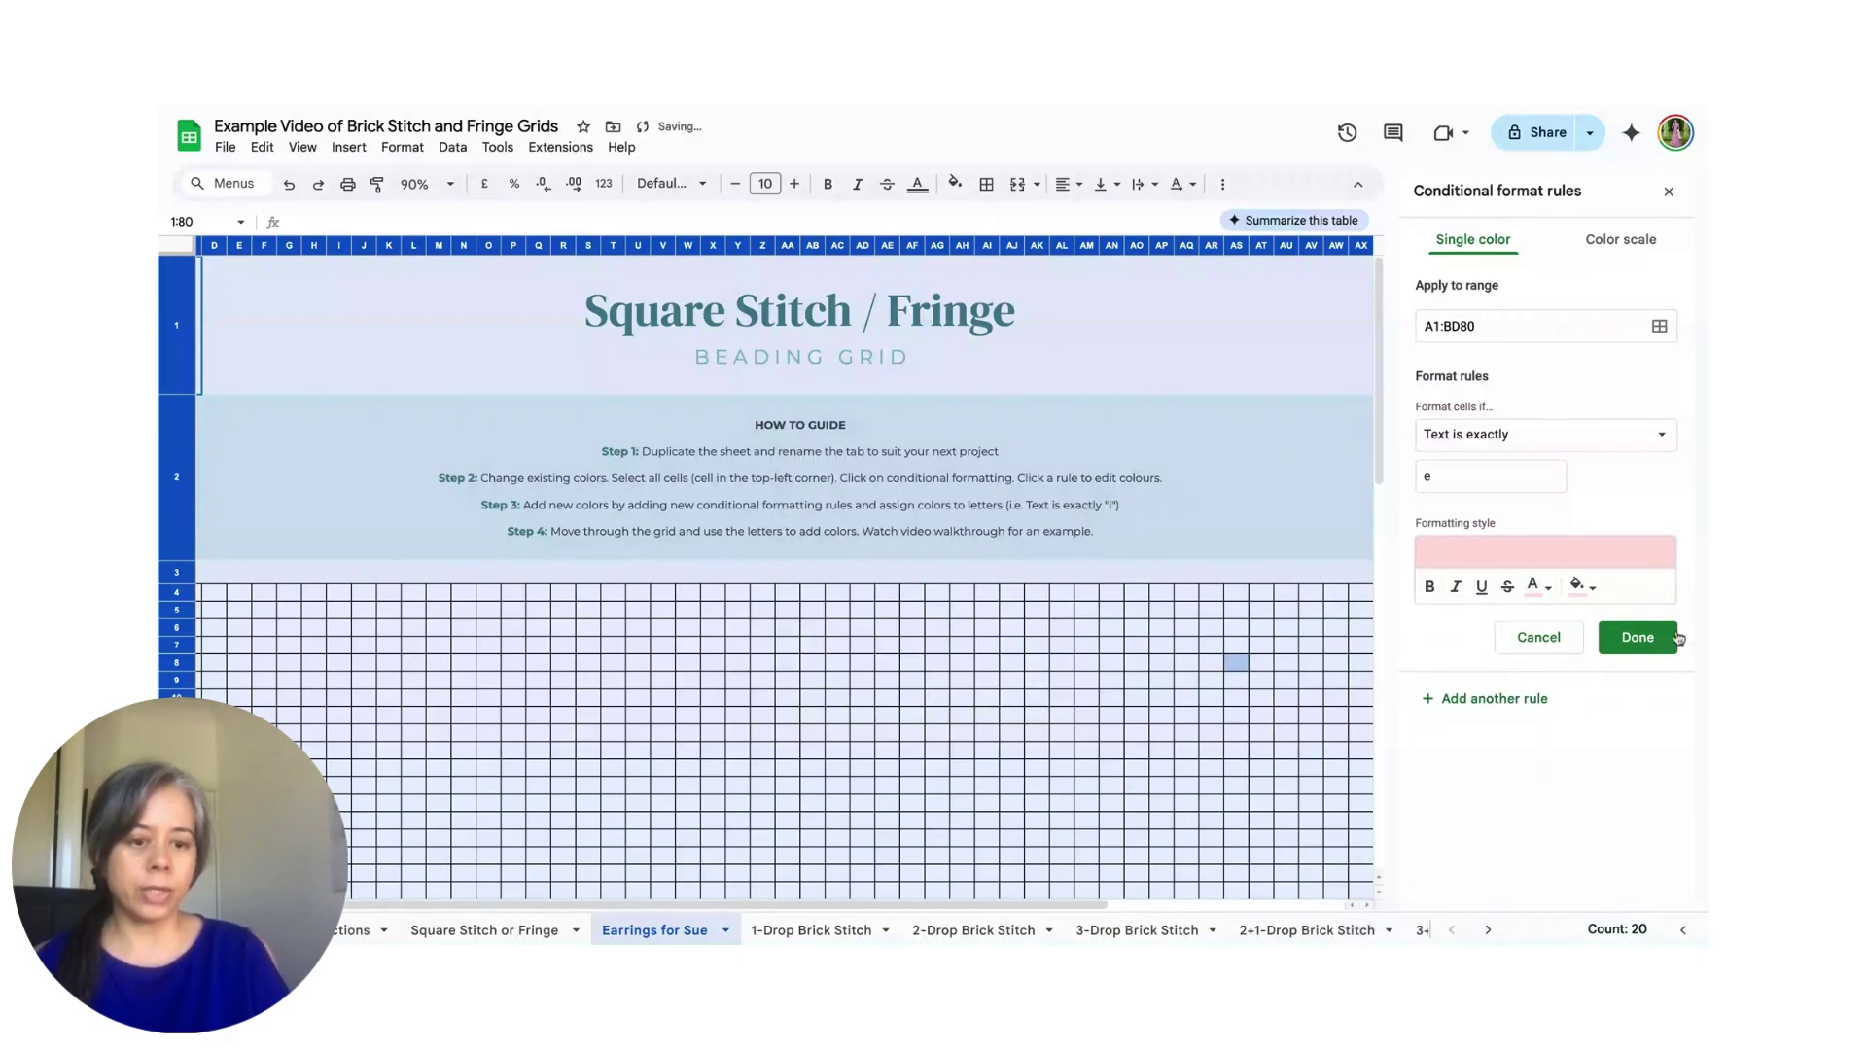
click(1634, 637)
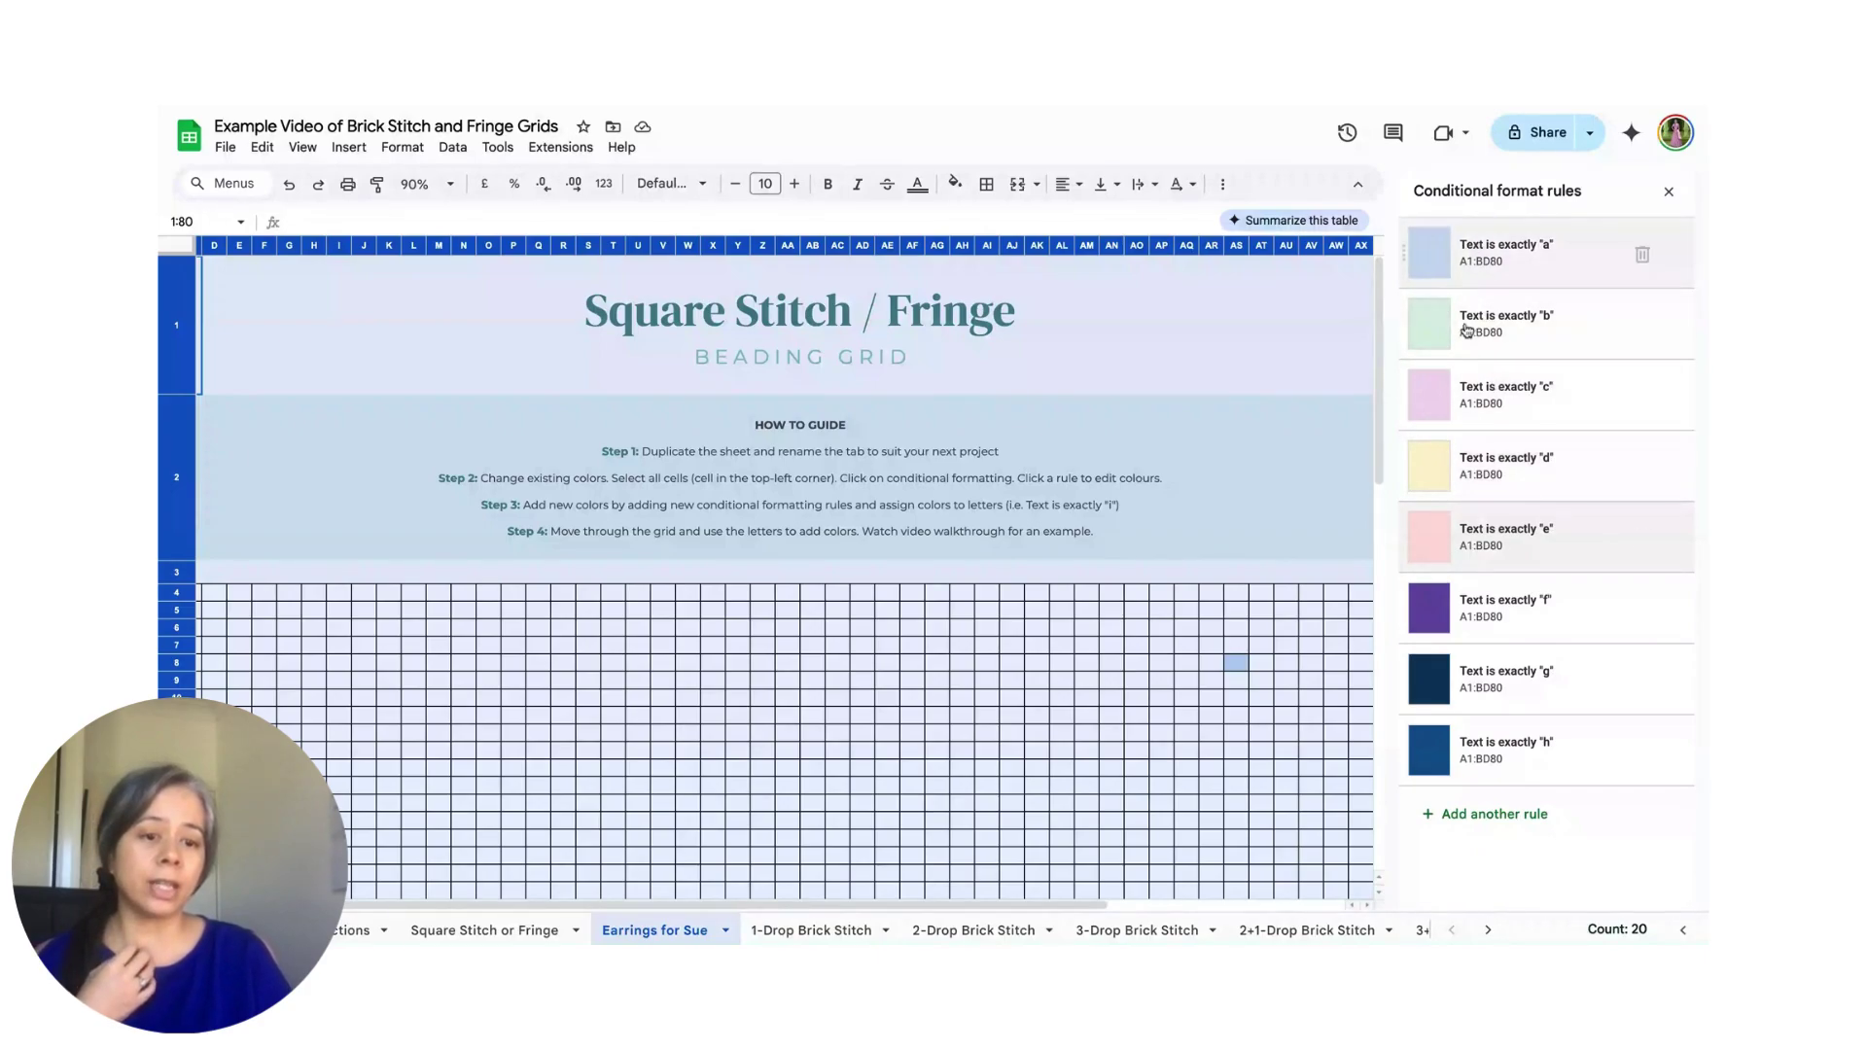
Step: Add a new conditional formatting rule for A1:BD80 that applies when the text is exactly "z"
click(1461, 816)
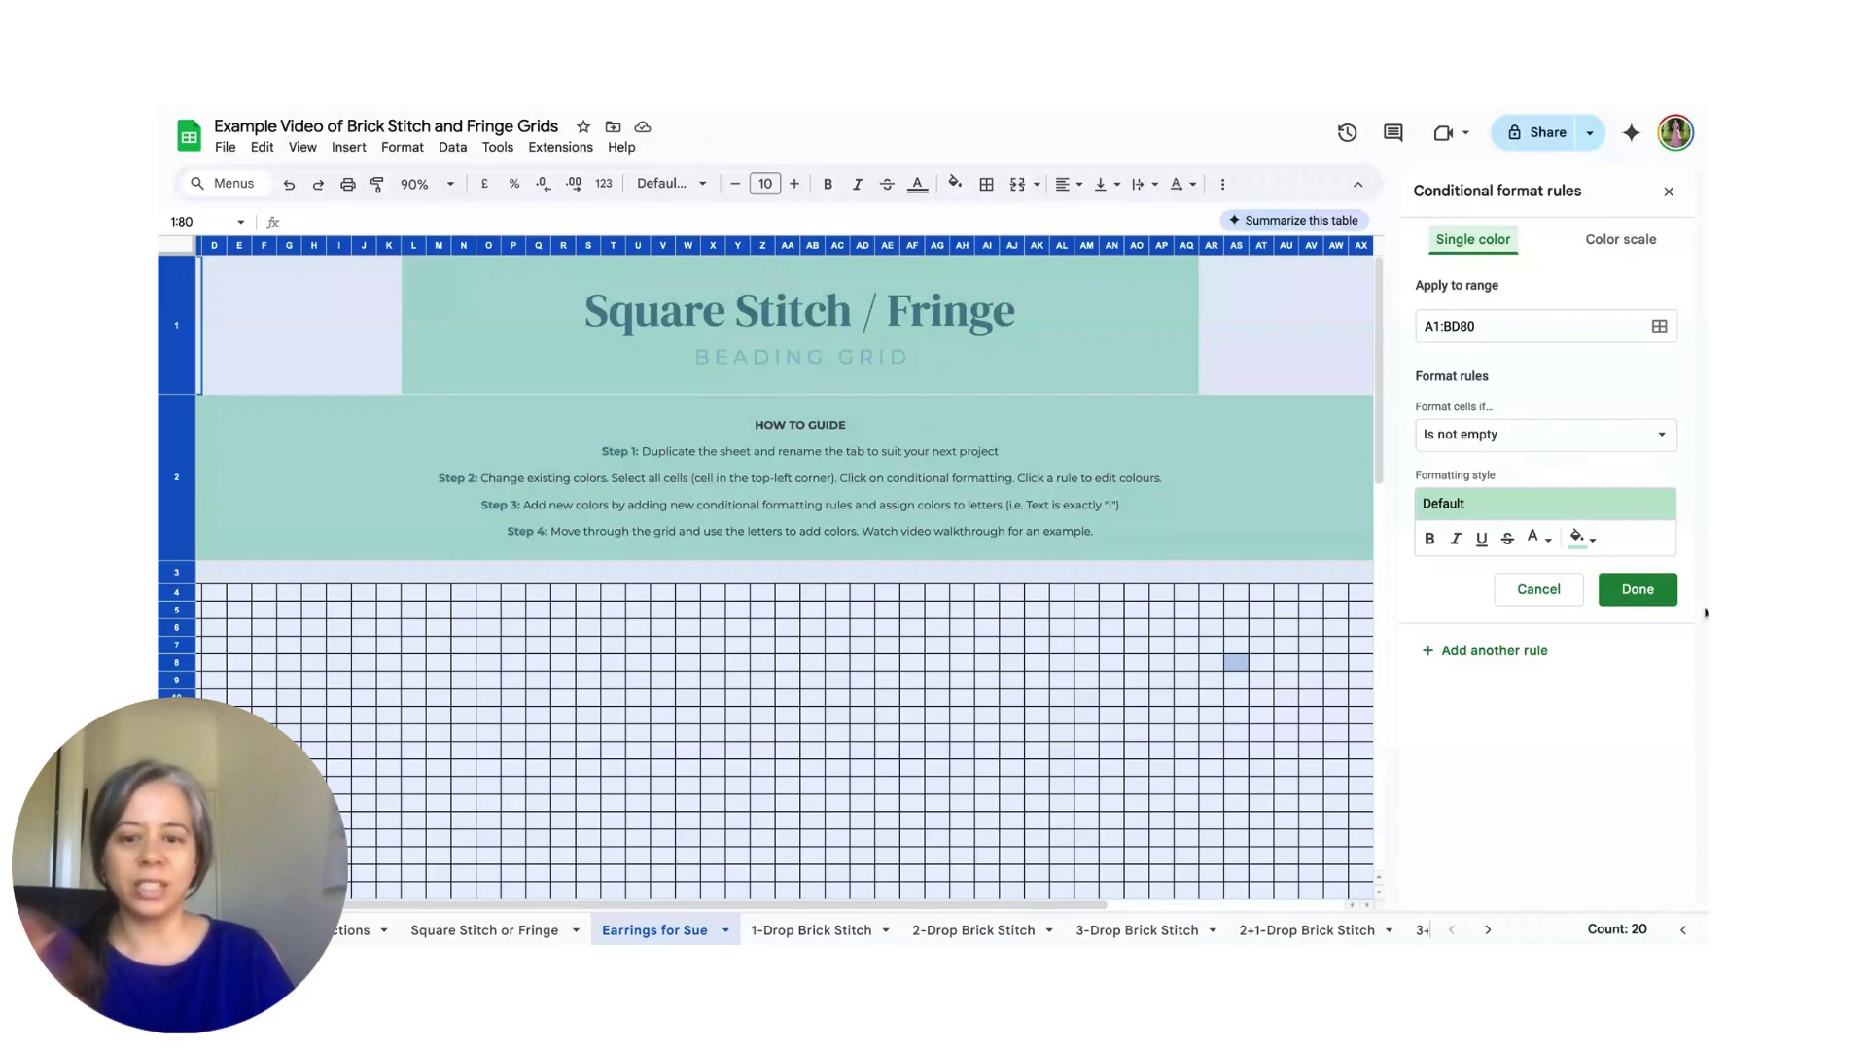
click(1459, 435)
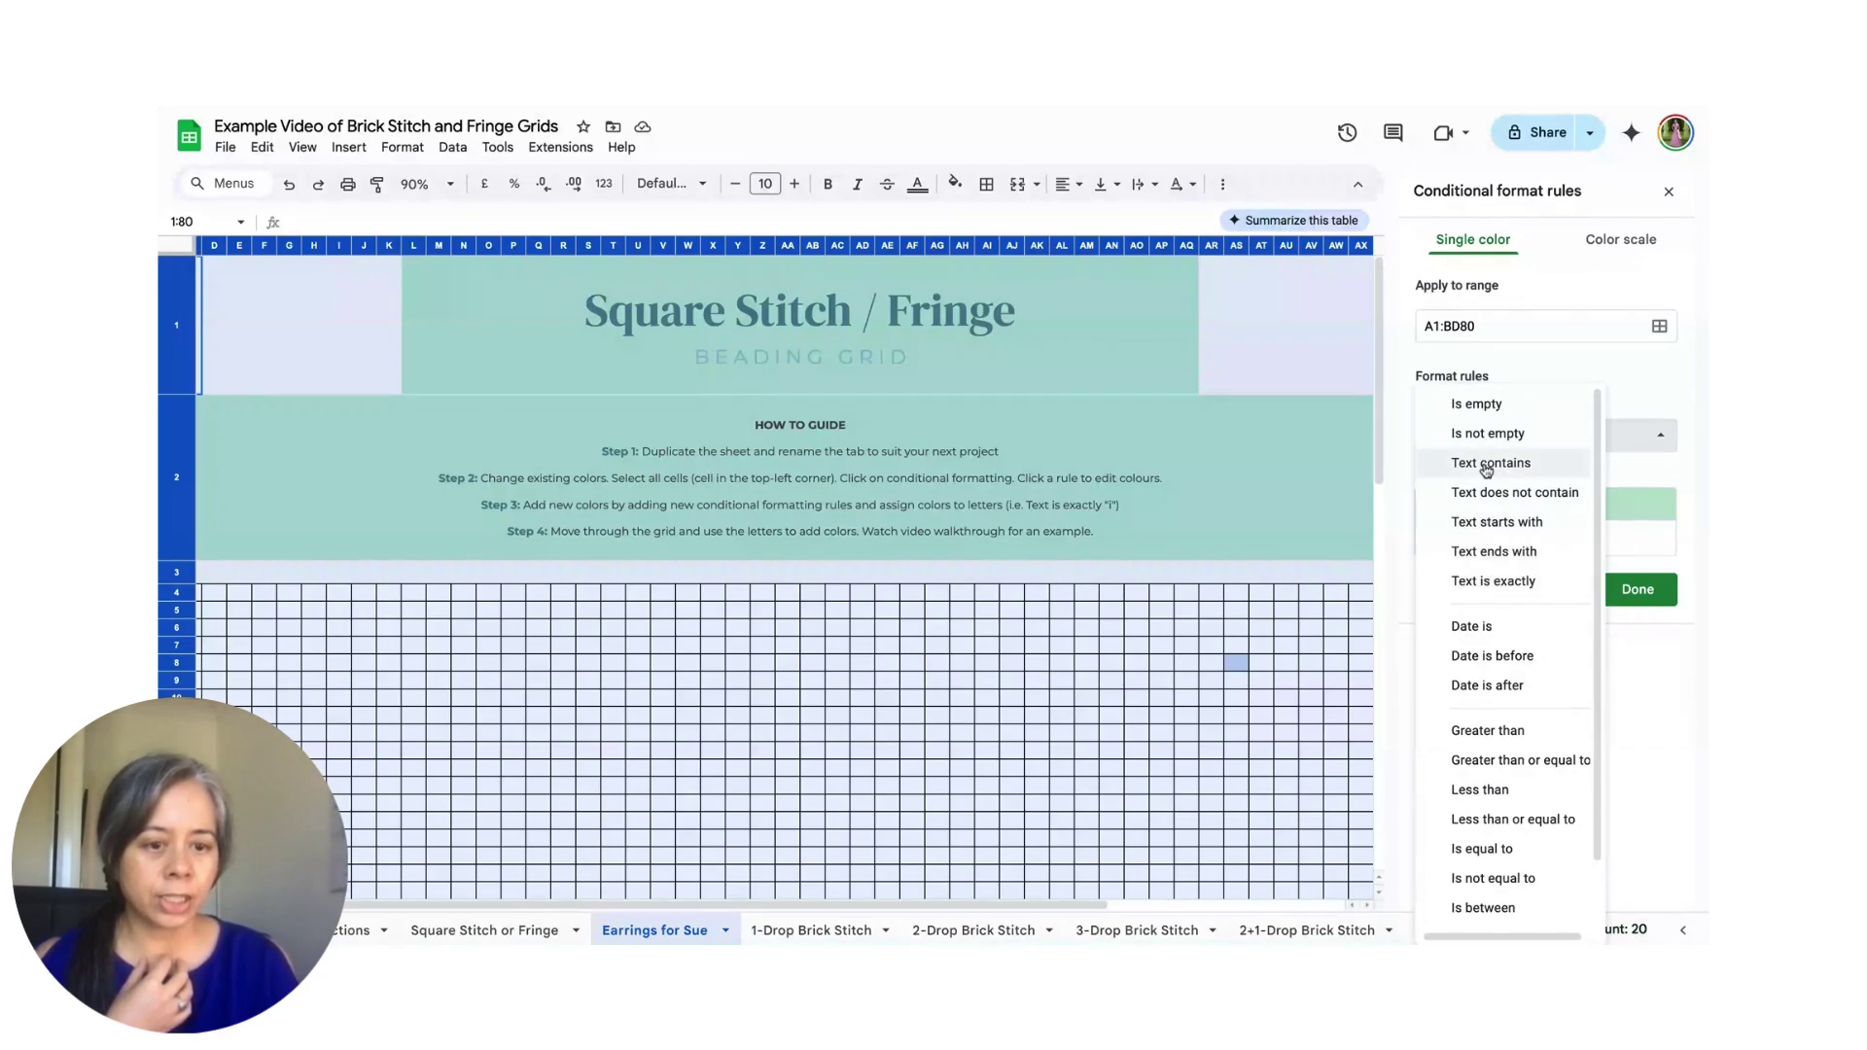
click(1512, 584)
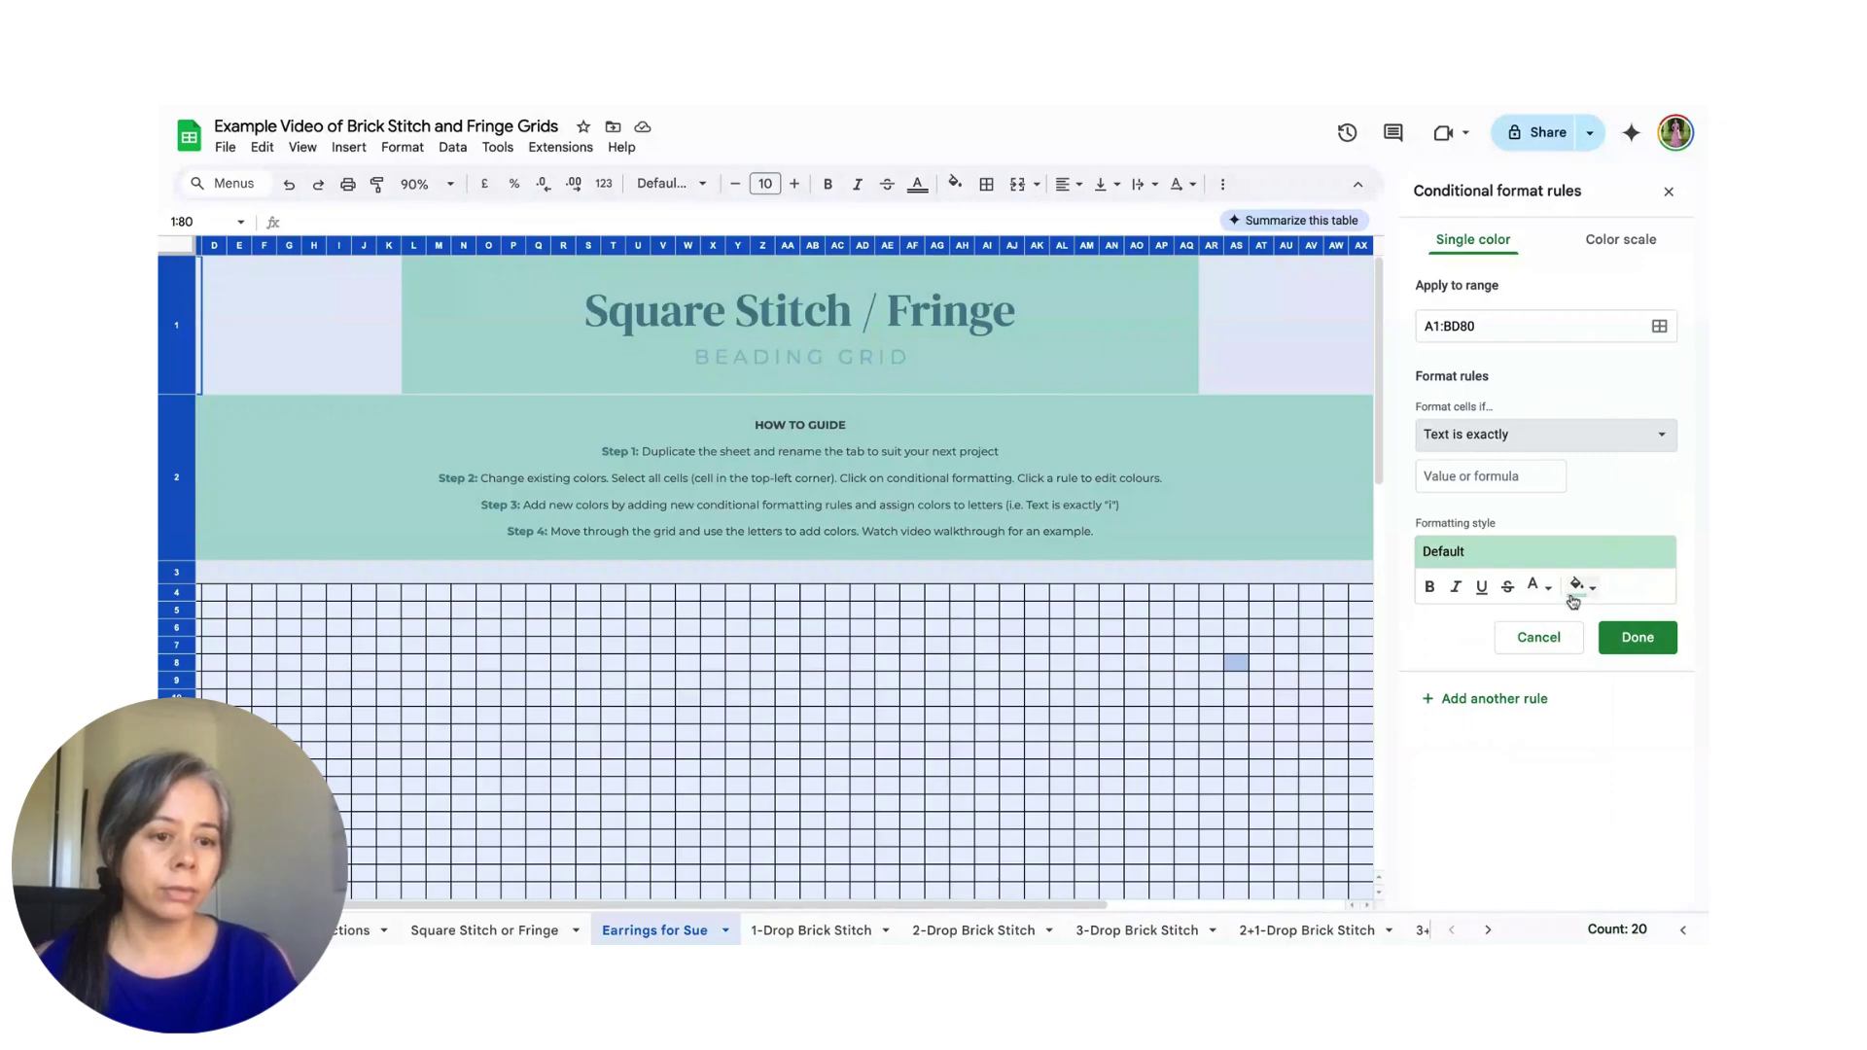
click(1474, 480)
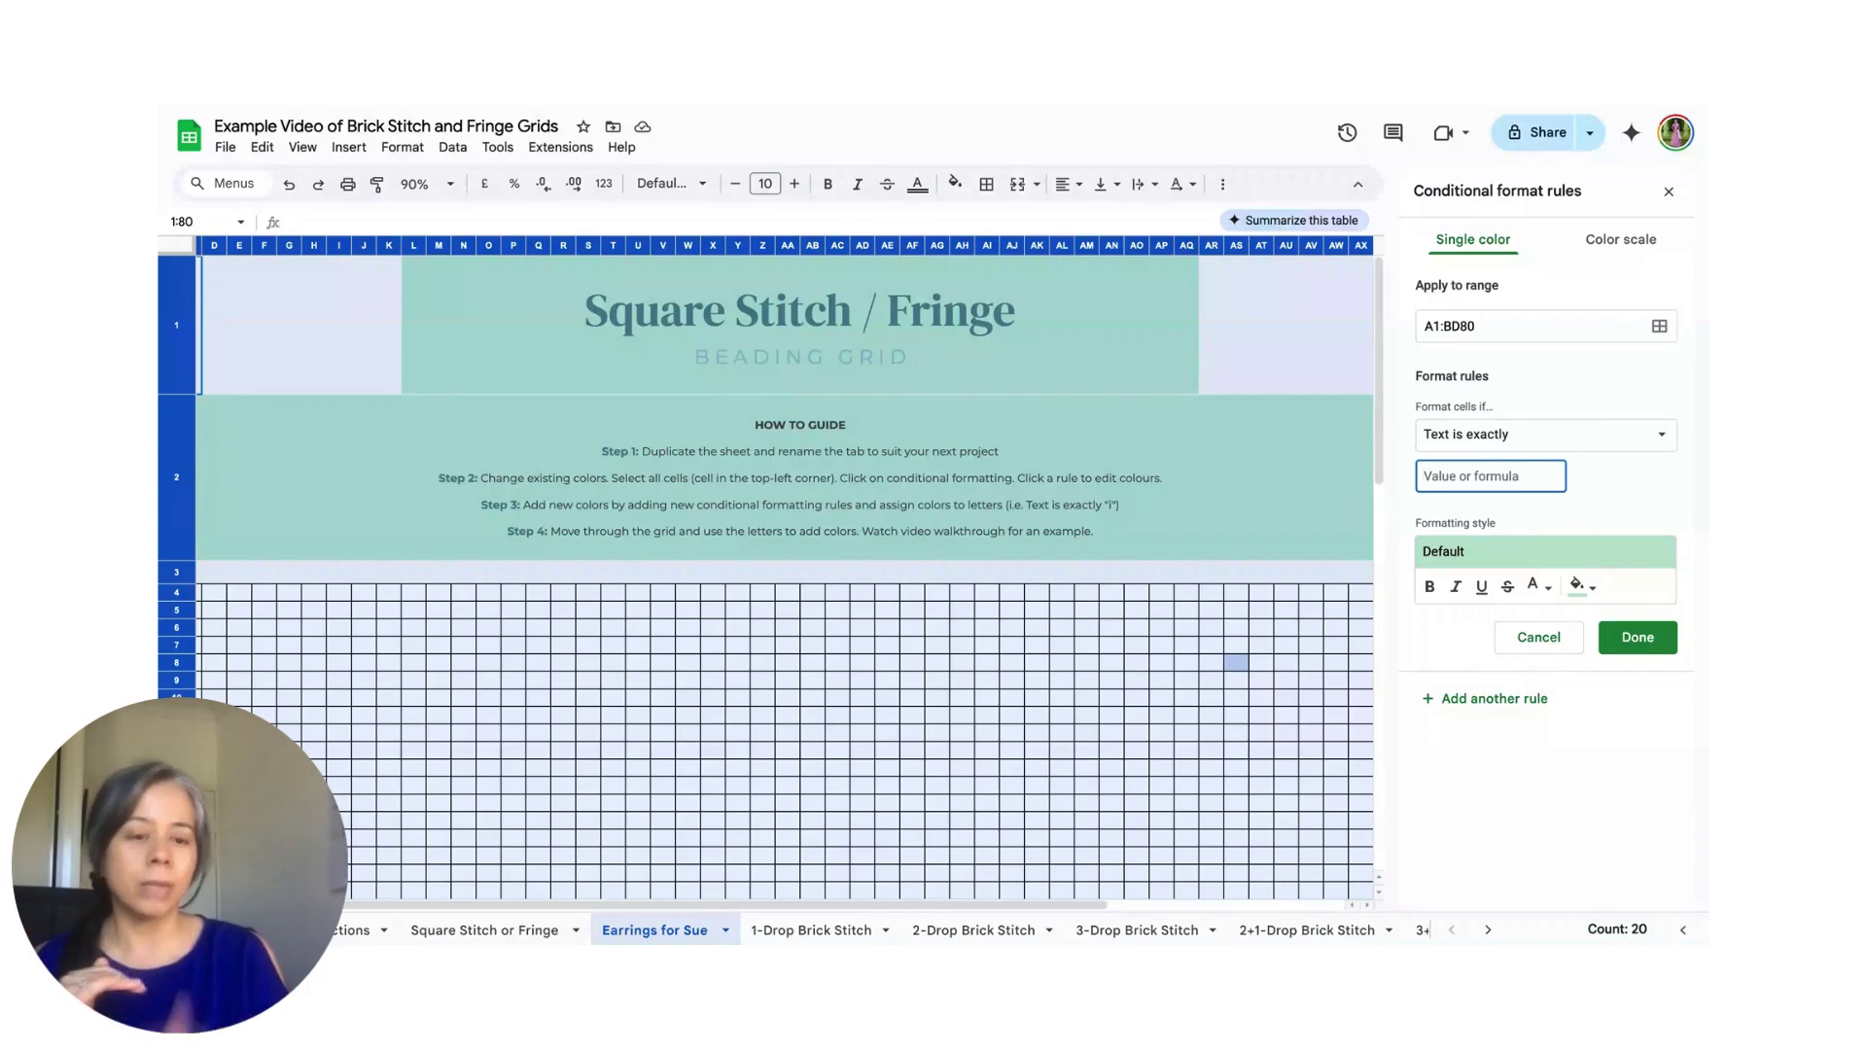
text(z)
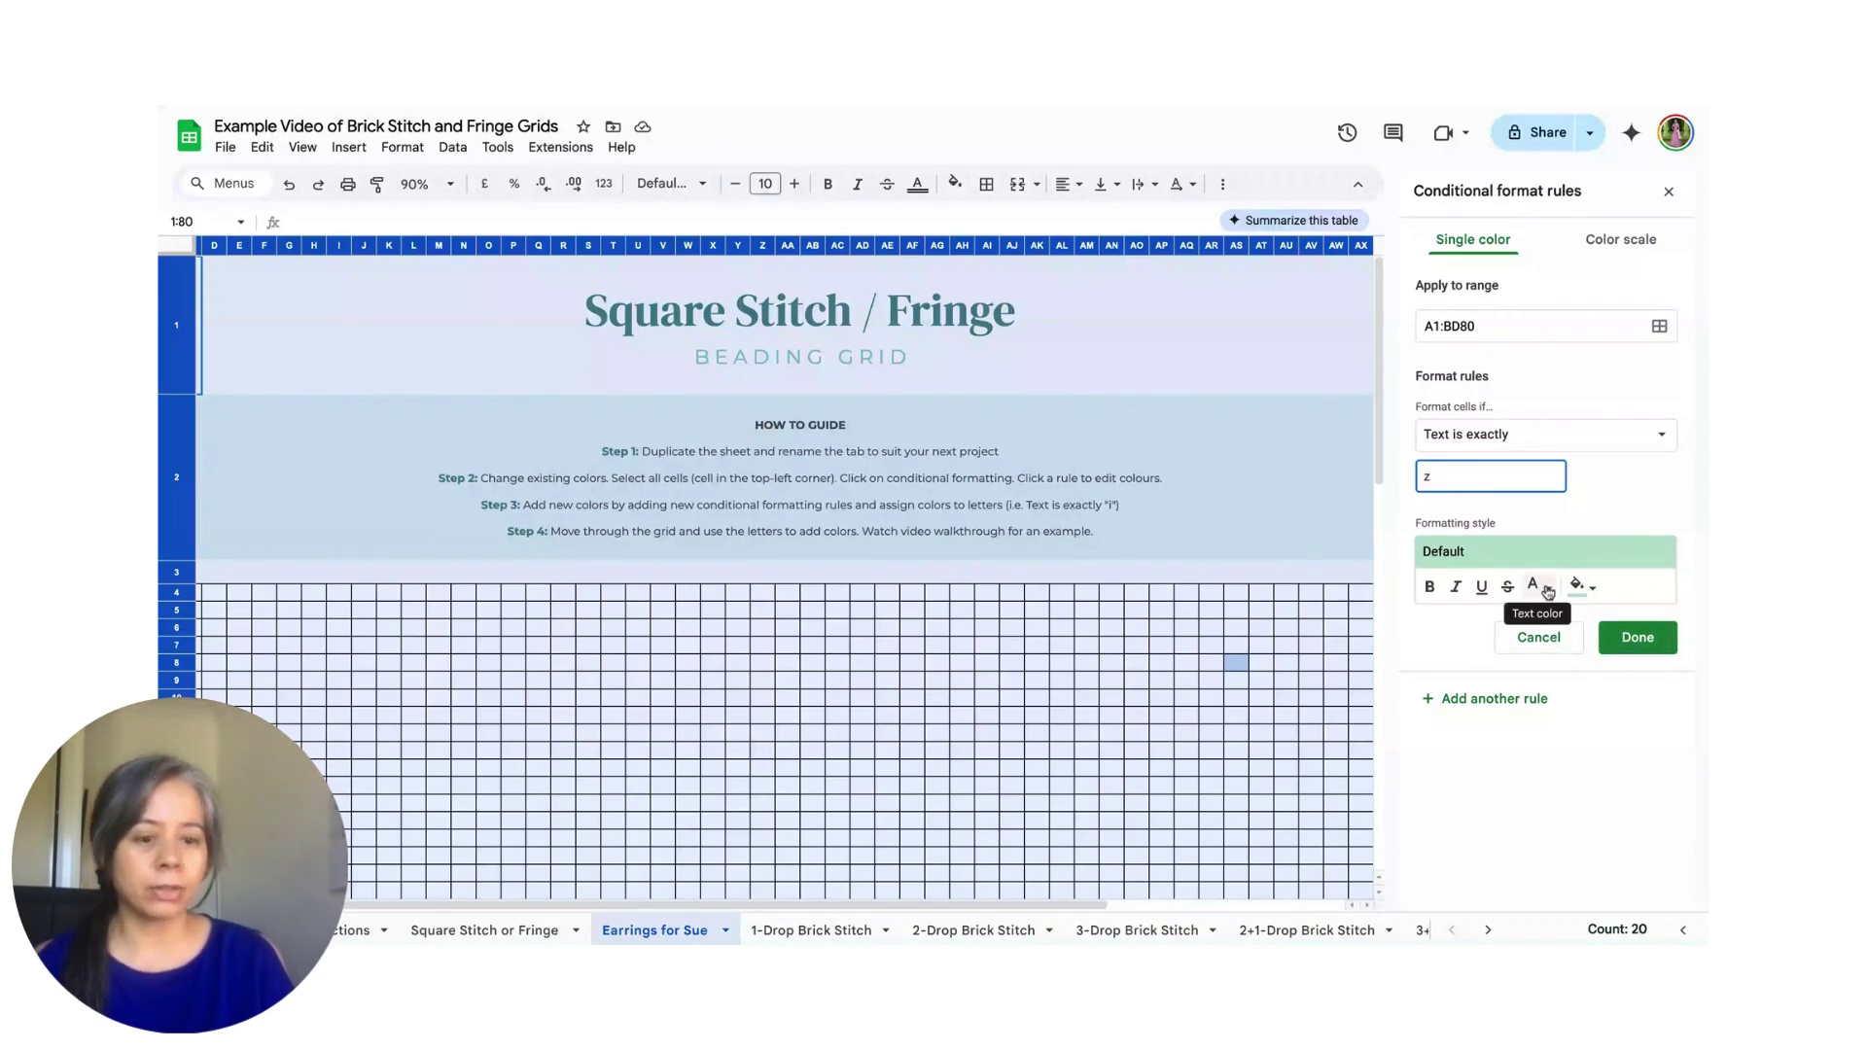
Step: Match the "z" rule's text color to its default light green fill, save the rule and close the conditional formatting rules
click(1534, 586)
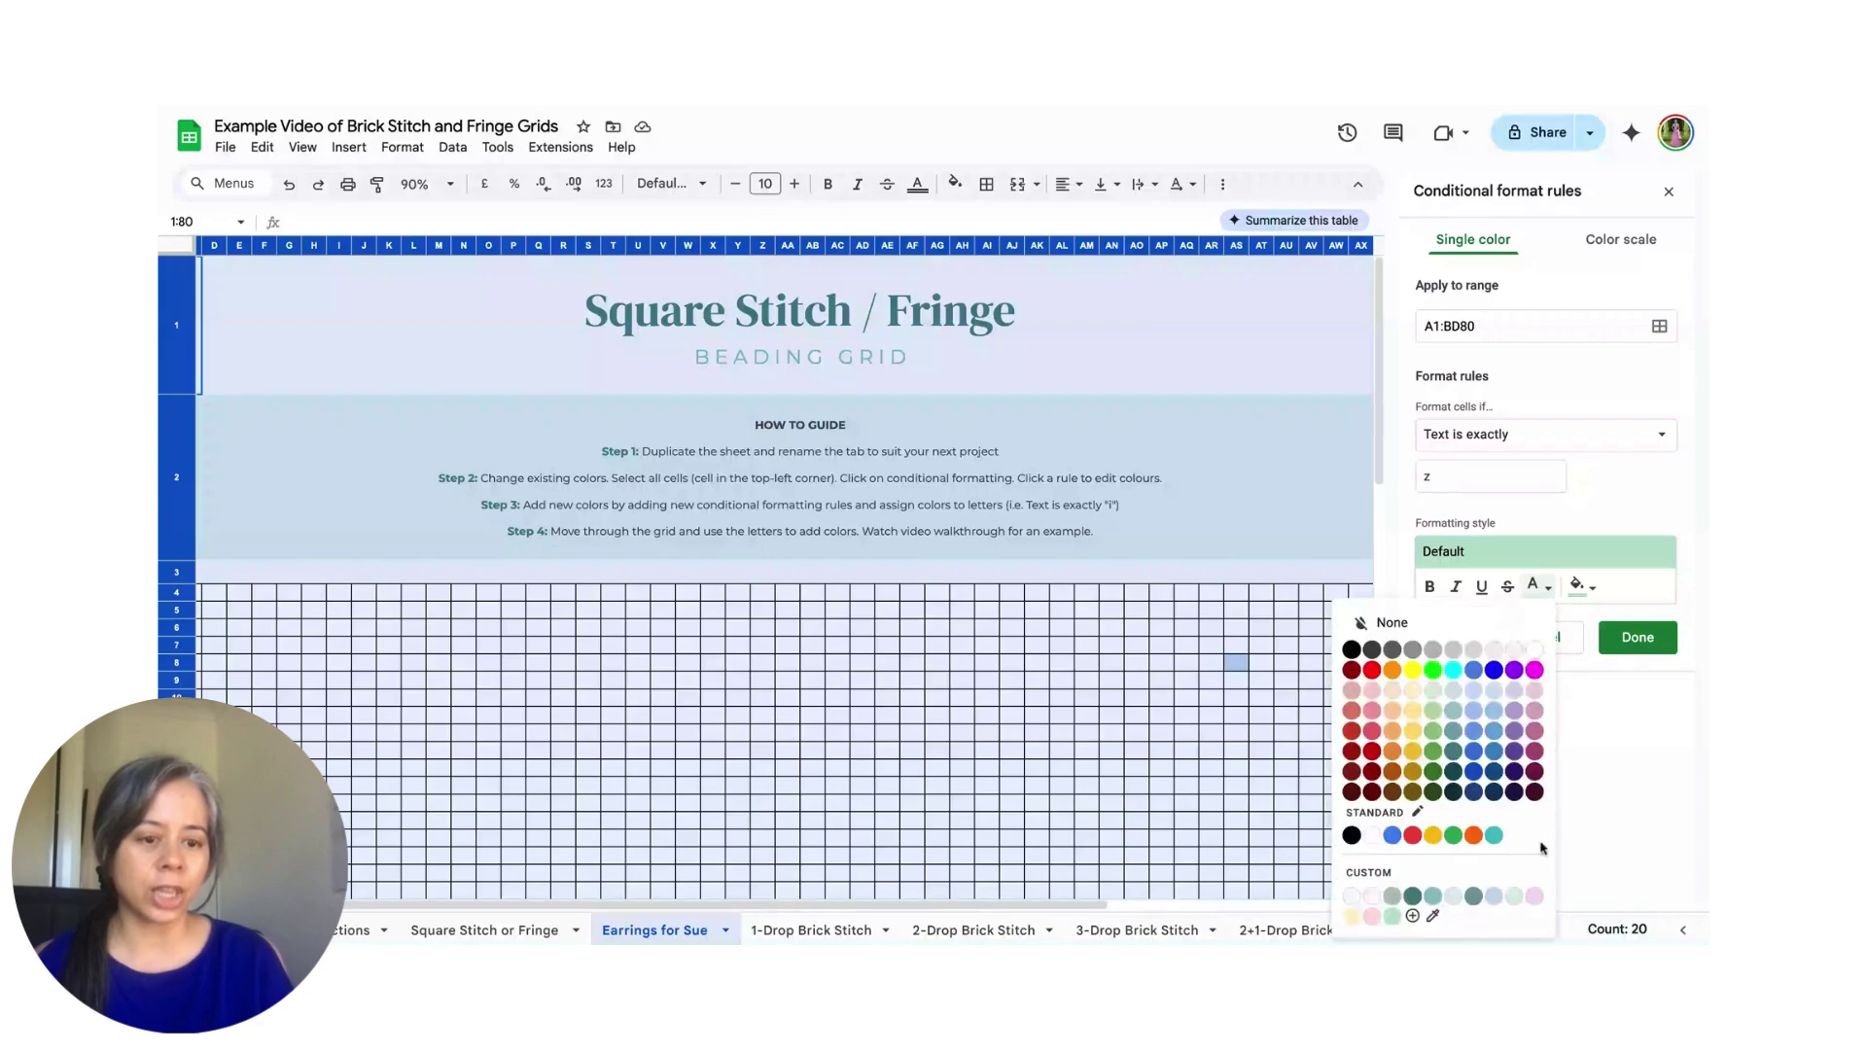
click(1400, 913)
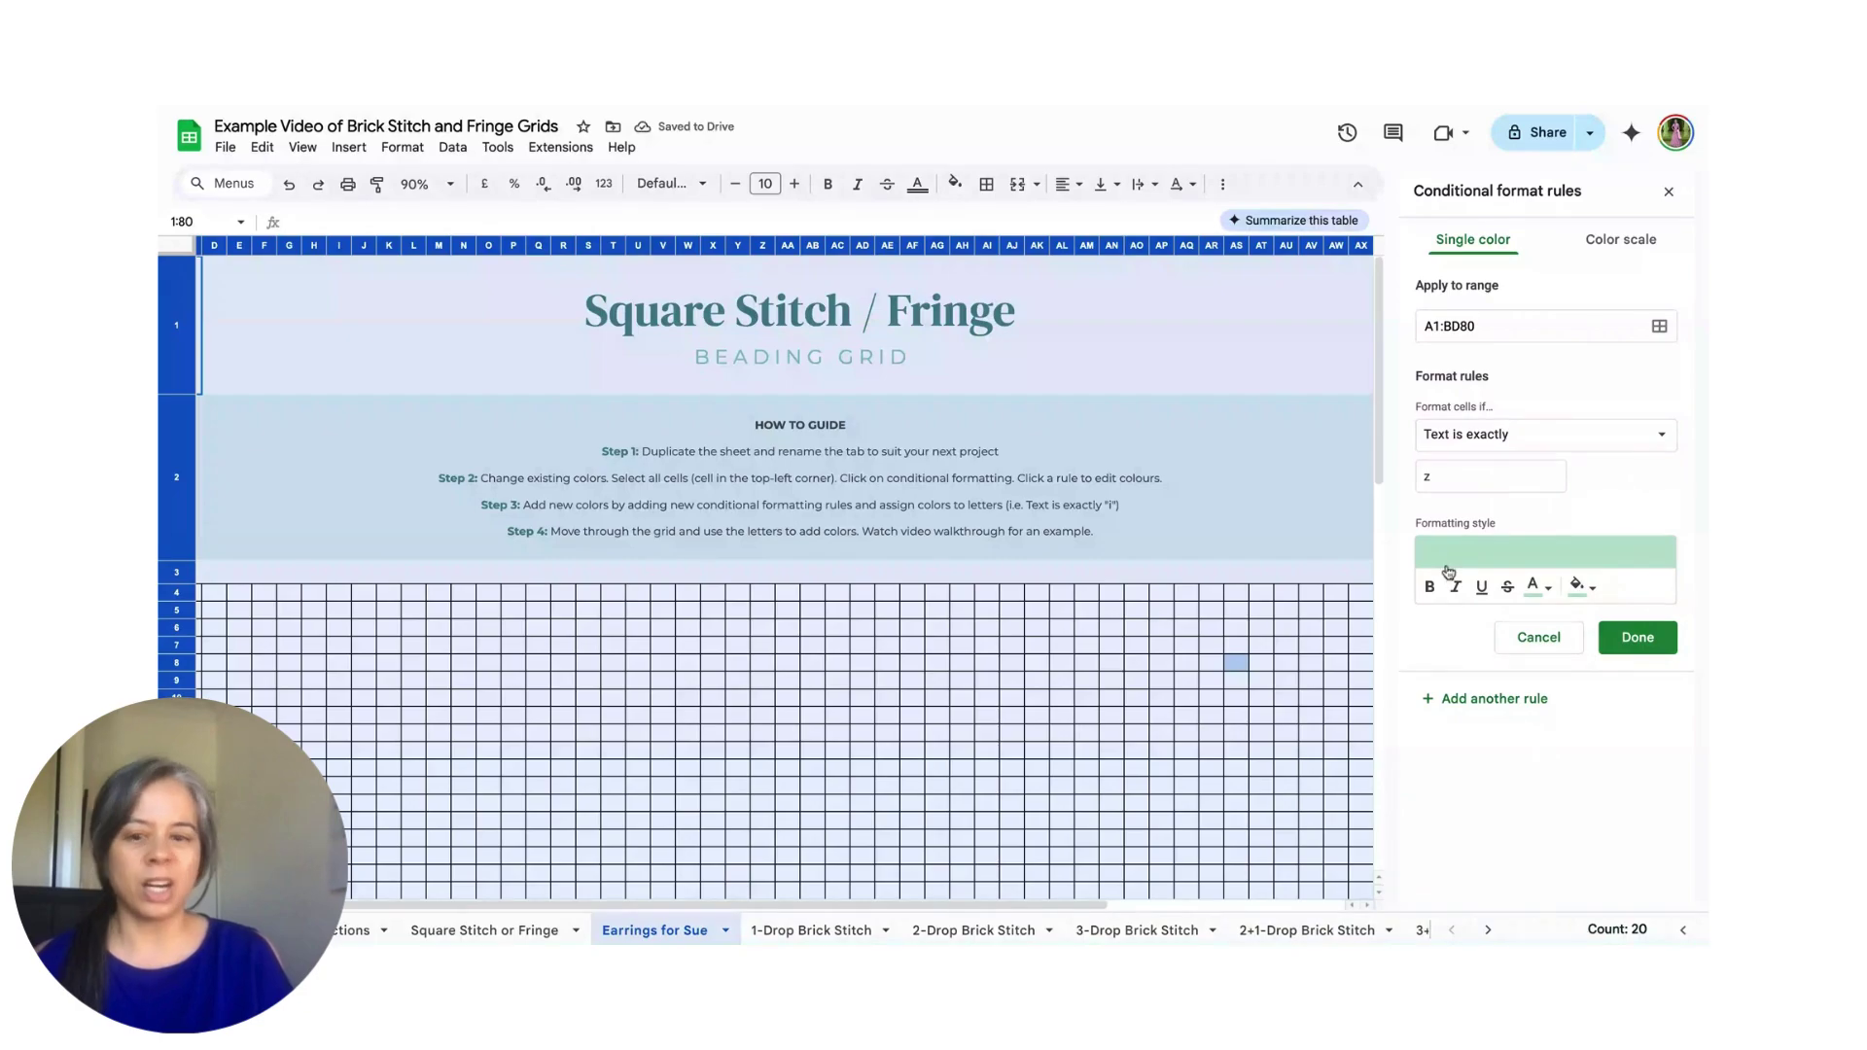
click(1637, 641)
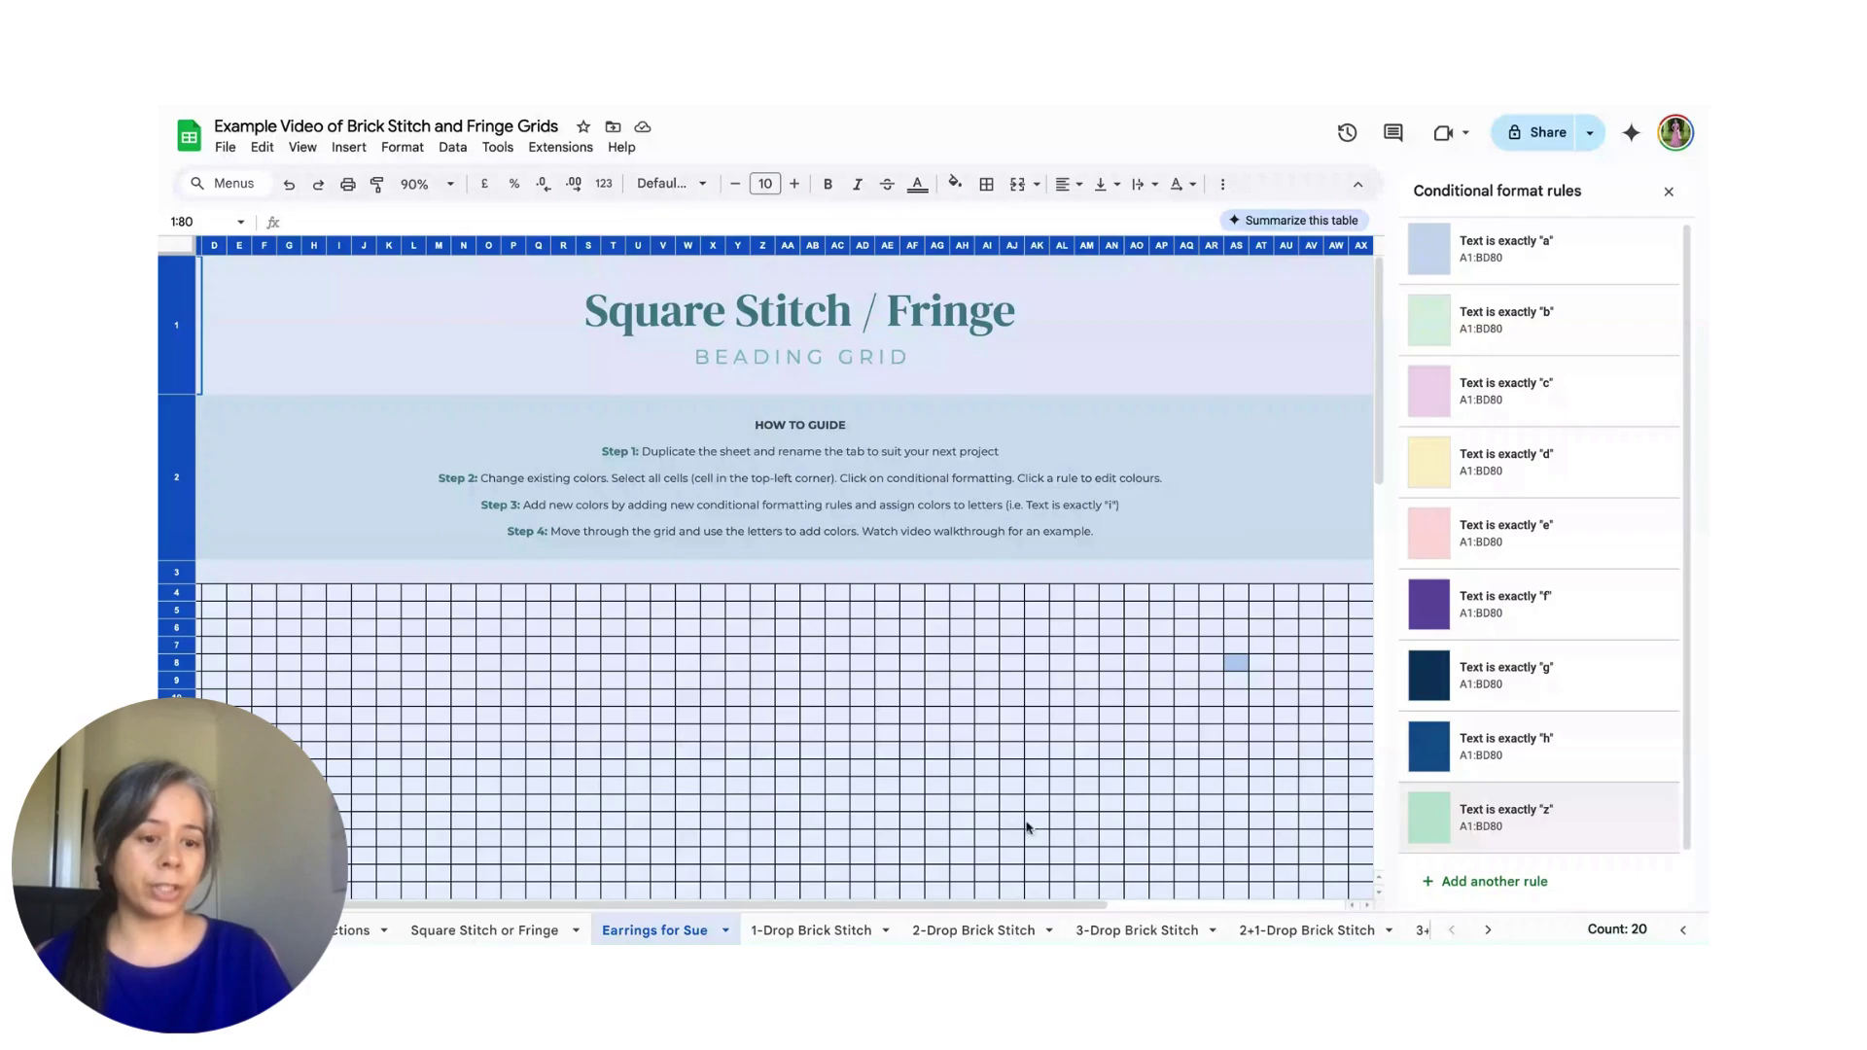
click(1665, 197)
Step: Extend the color key below the "h" entry with "z" in cell BD14 and the label "- z" in cell BC14
scroll(1540, 650, down, 2)
scroll(1540, 650, down, 2)
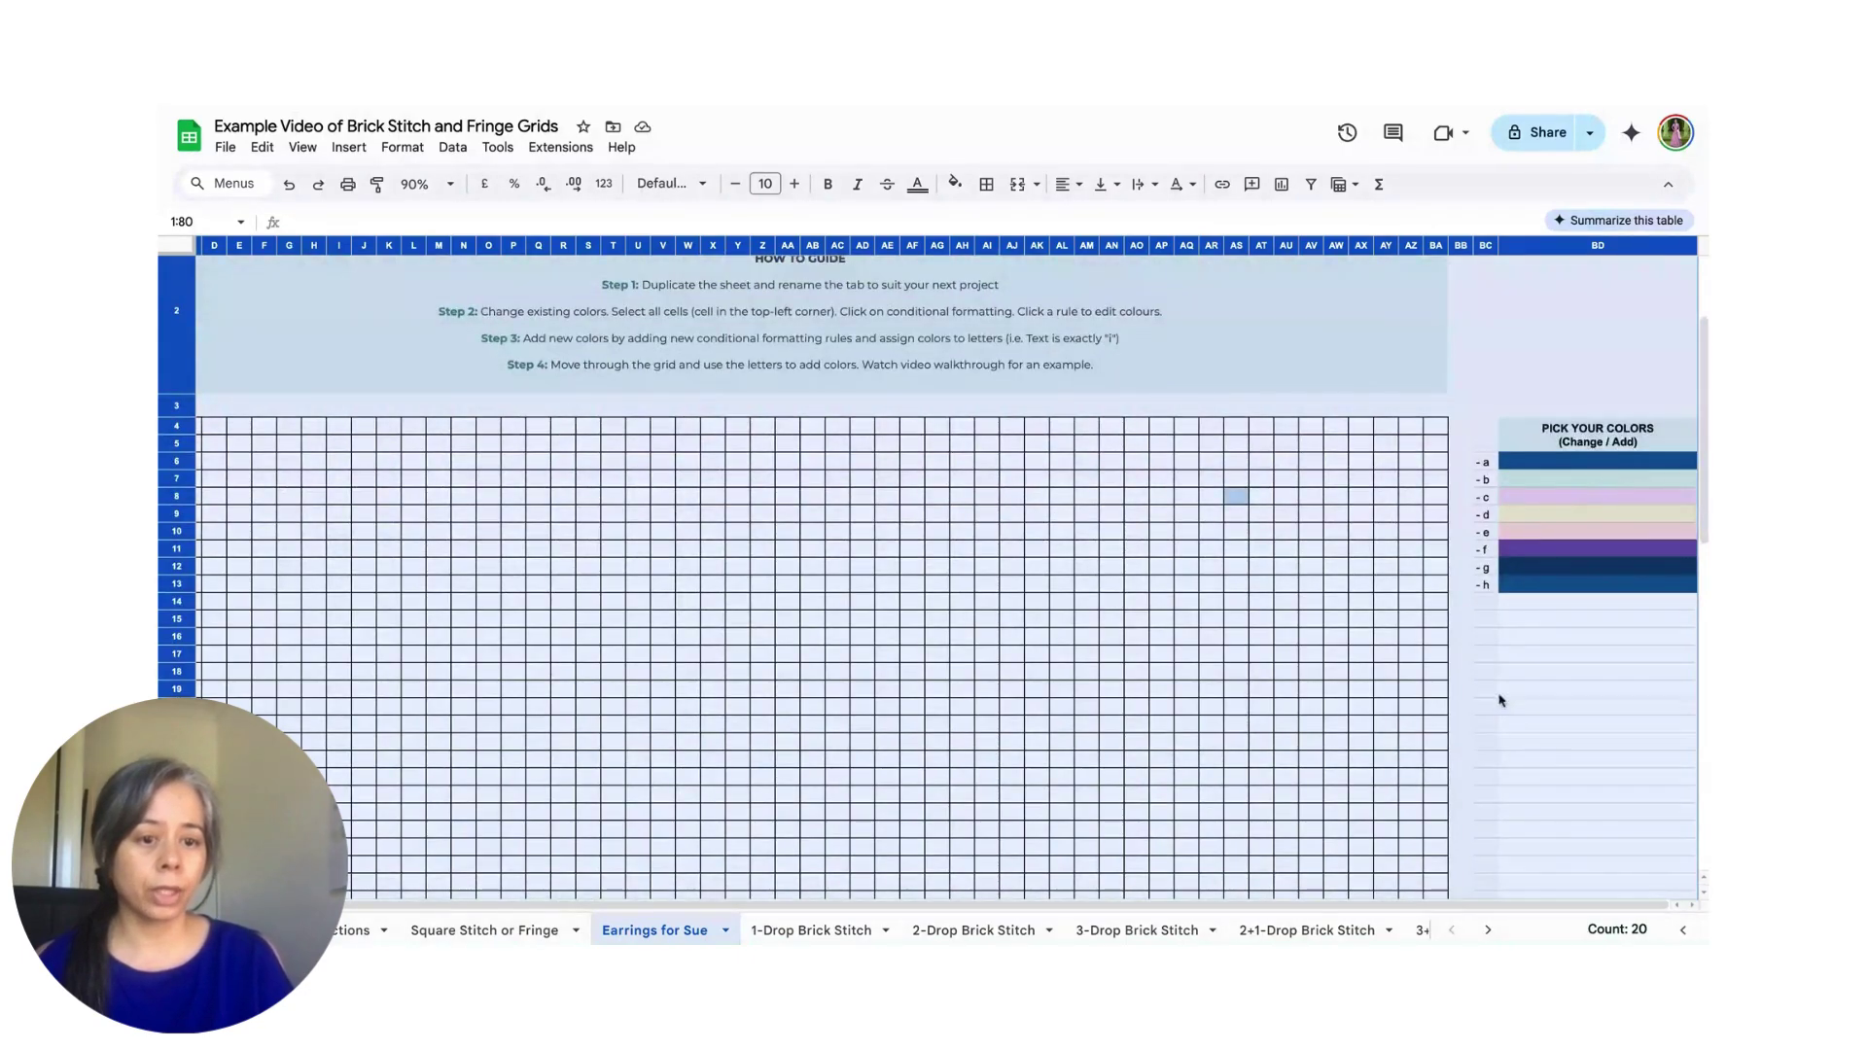
click(1553, 603)
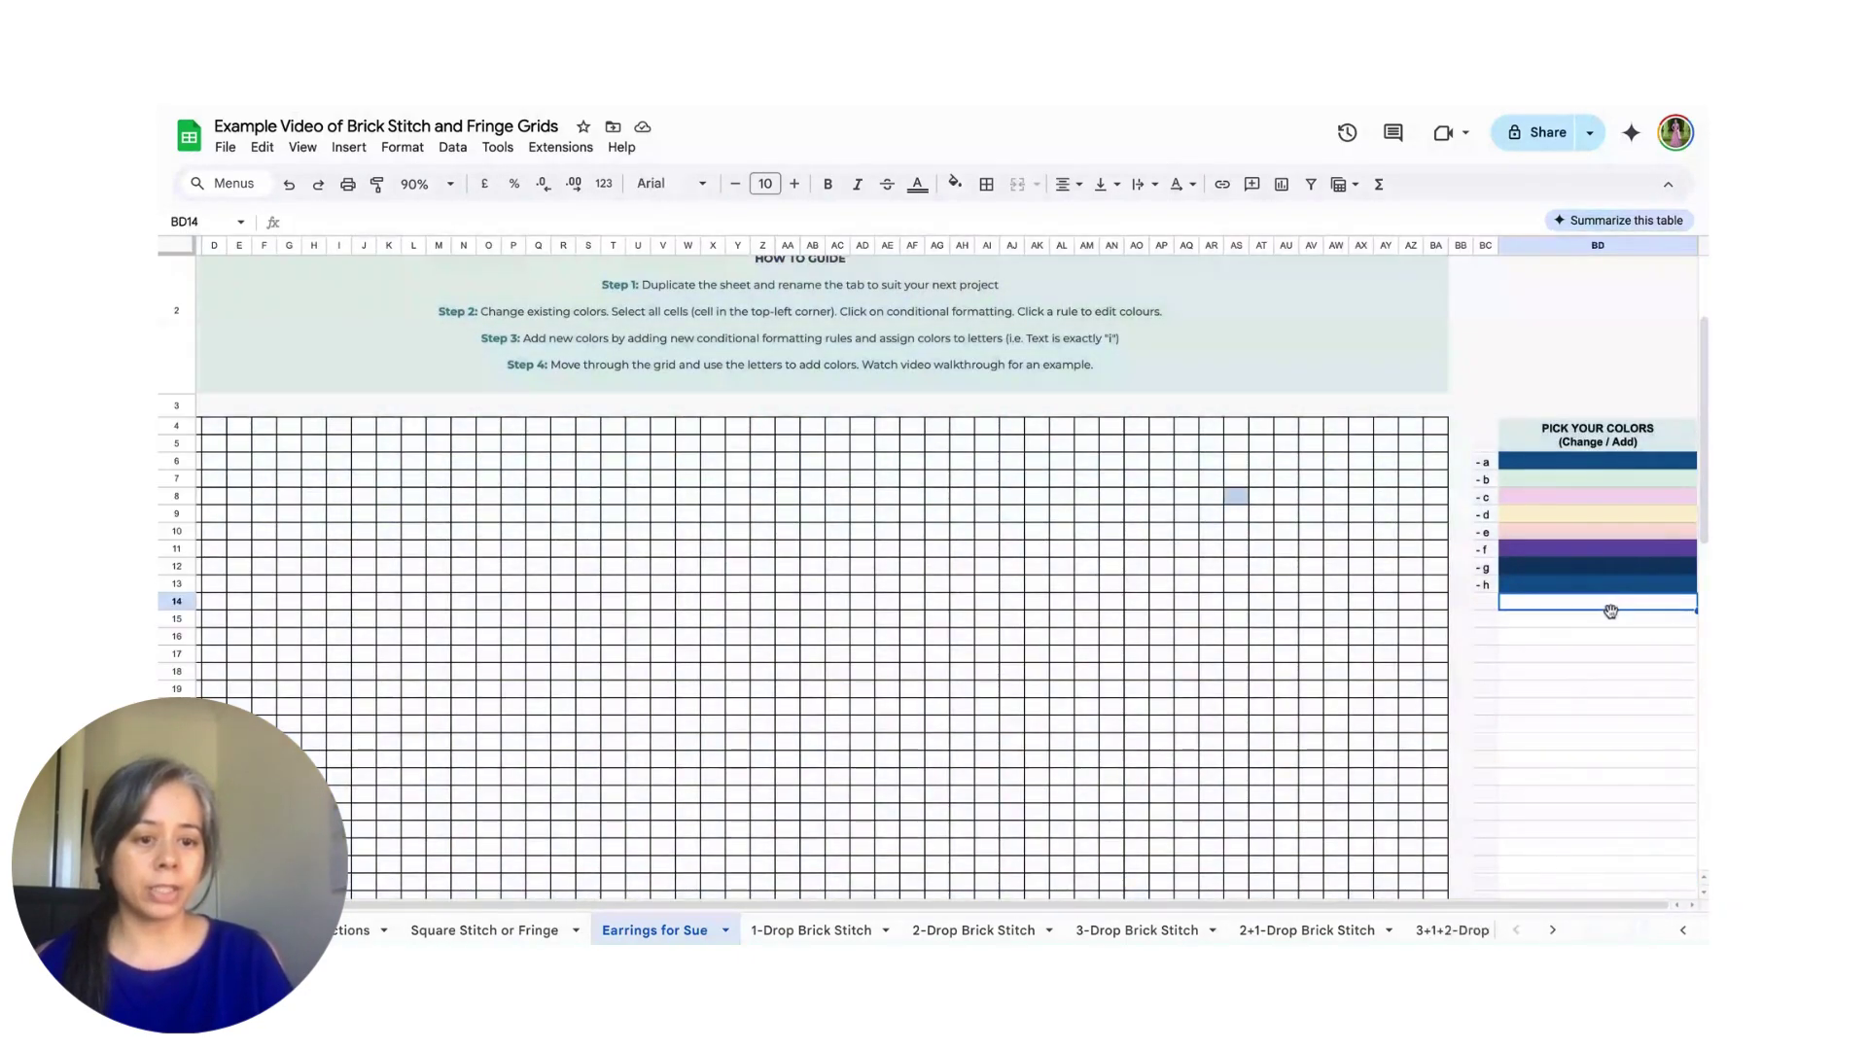
double_click(1599, 604)
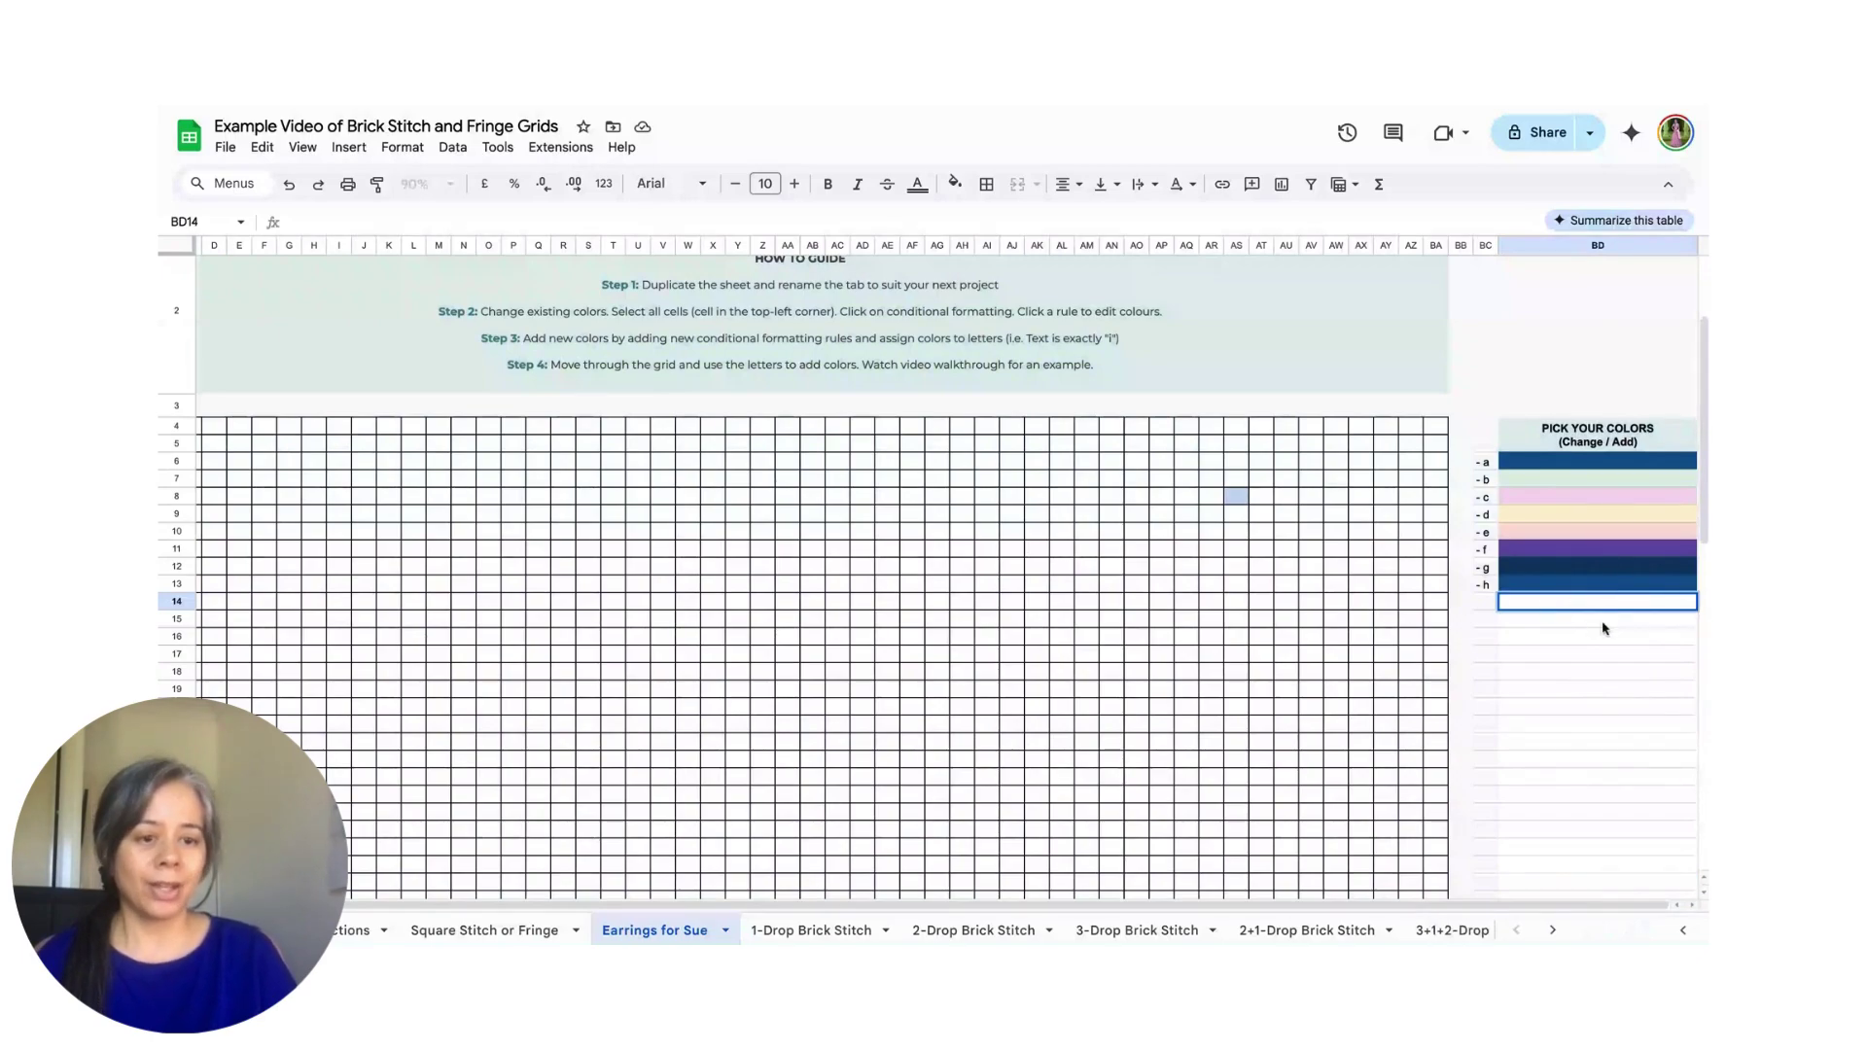
click(1485, 603)
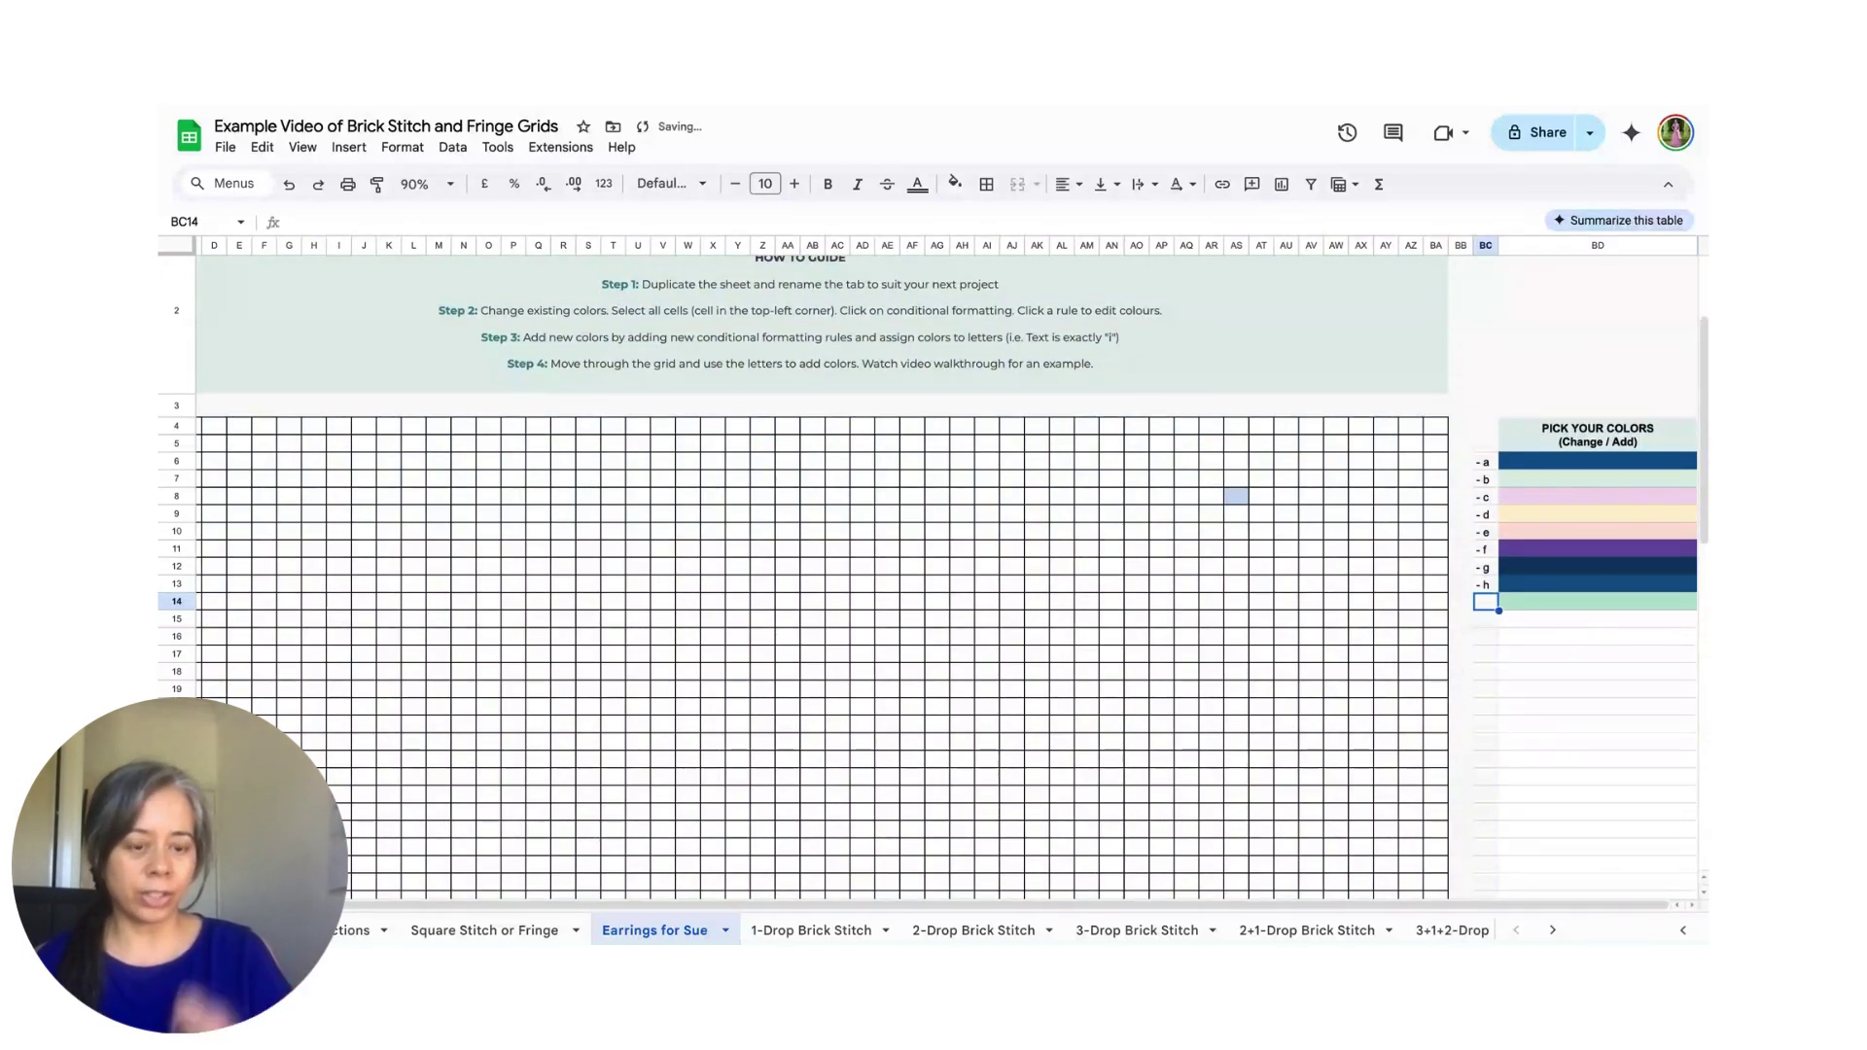
text(-)
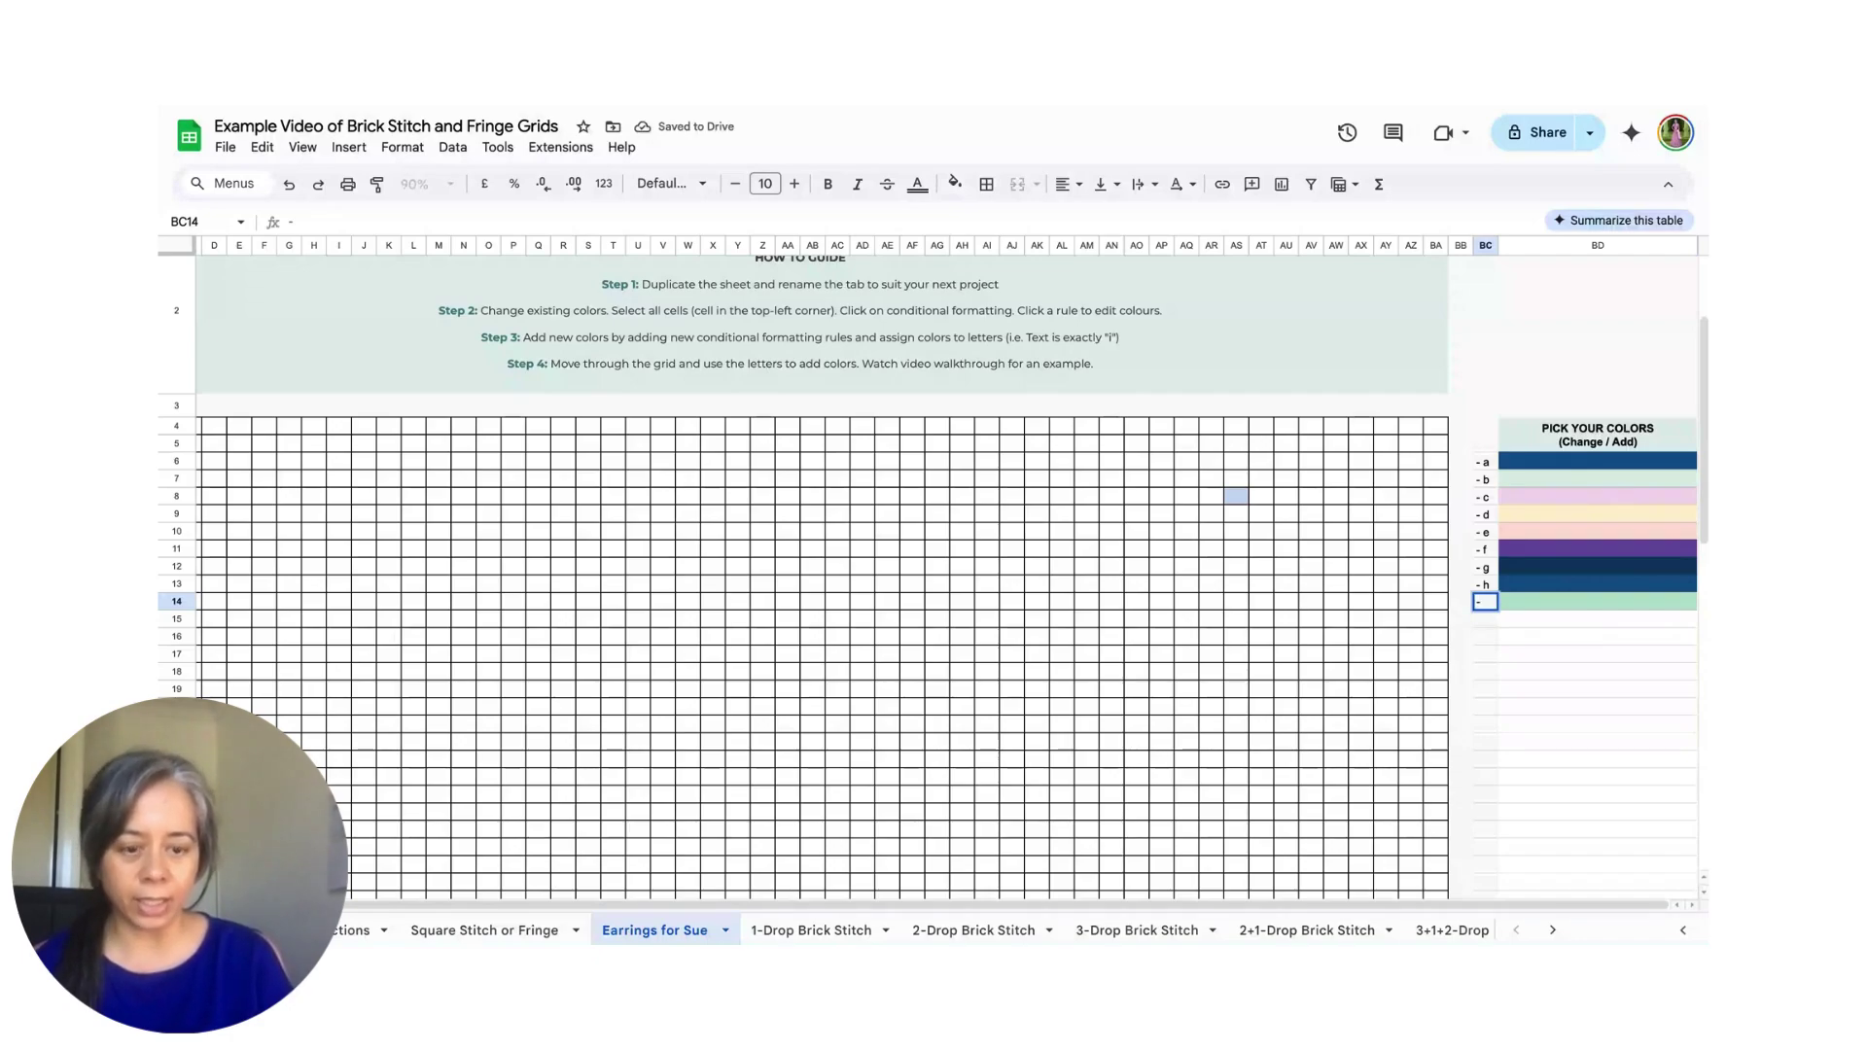
text( z)
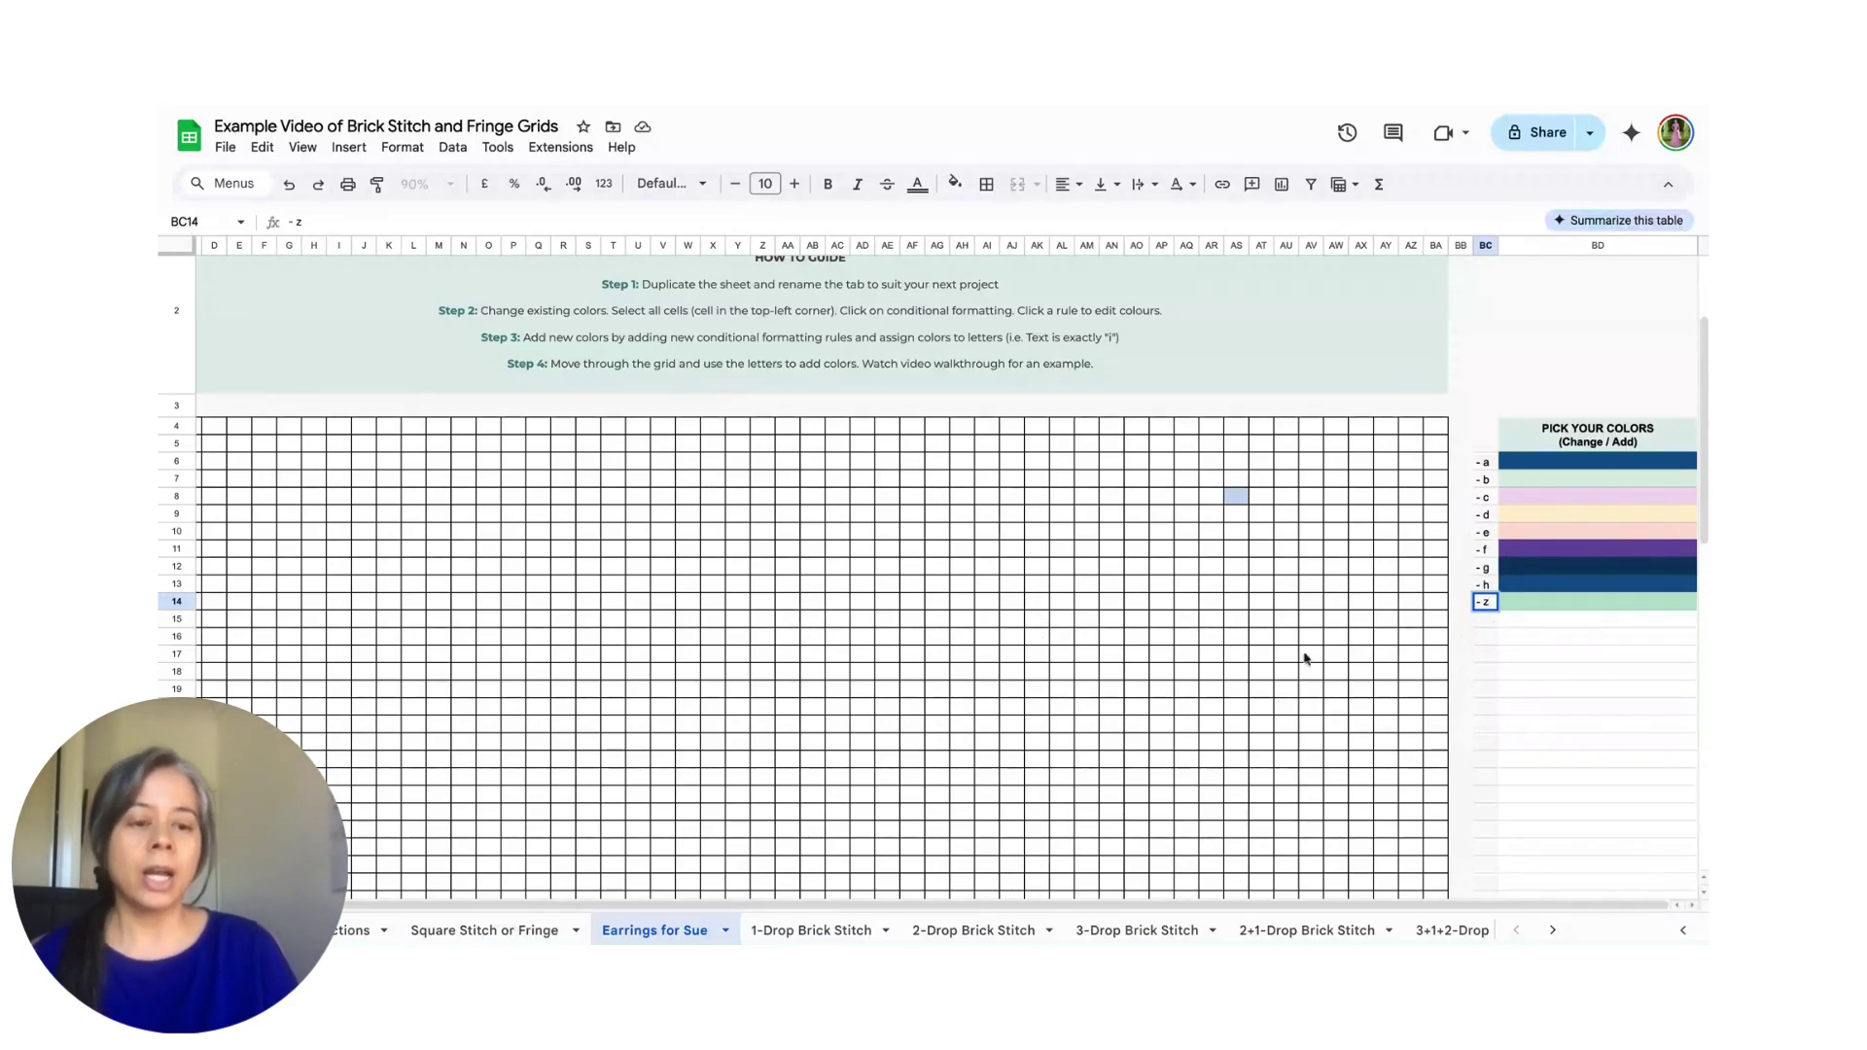
Step: Color a diagonal of beads in the grid by entering z in Z15, h in AA14, g in AB13 and e in AC12
click(763, 620)
text(z)
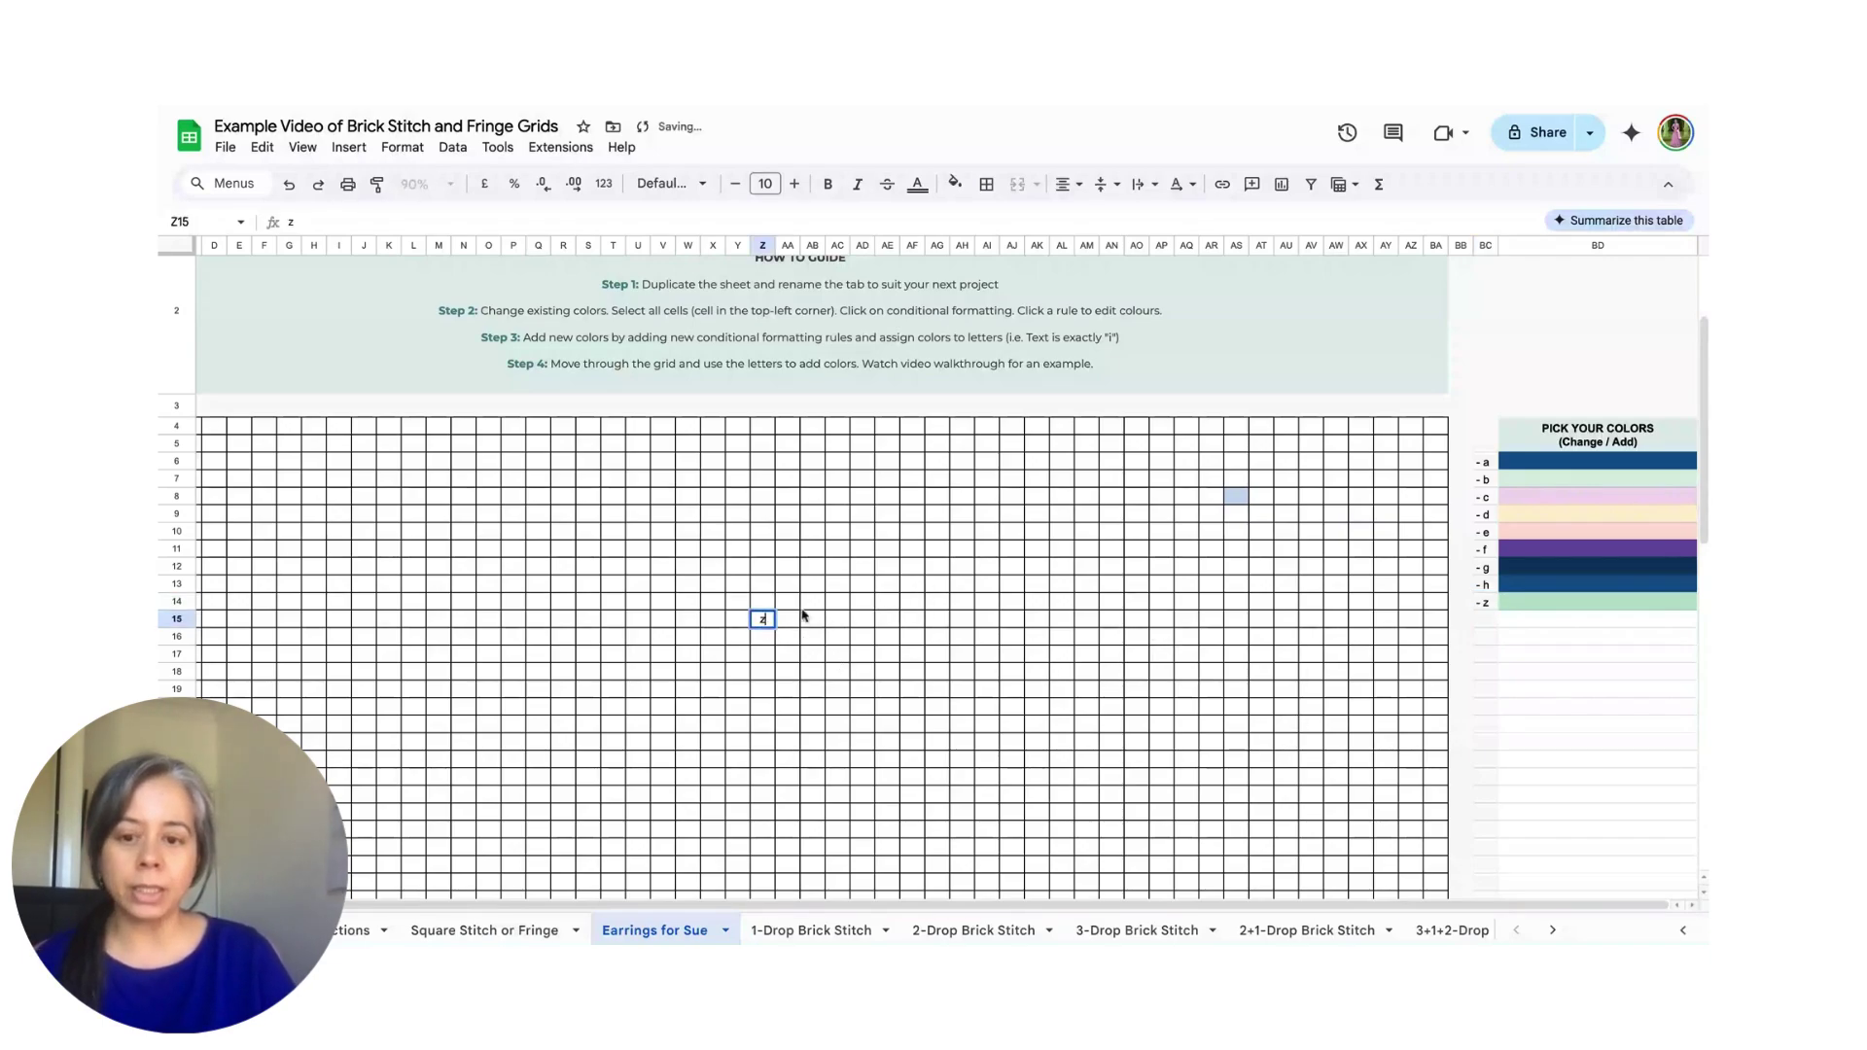
click(790, 605)
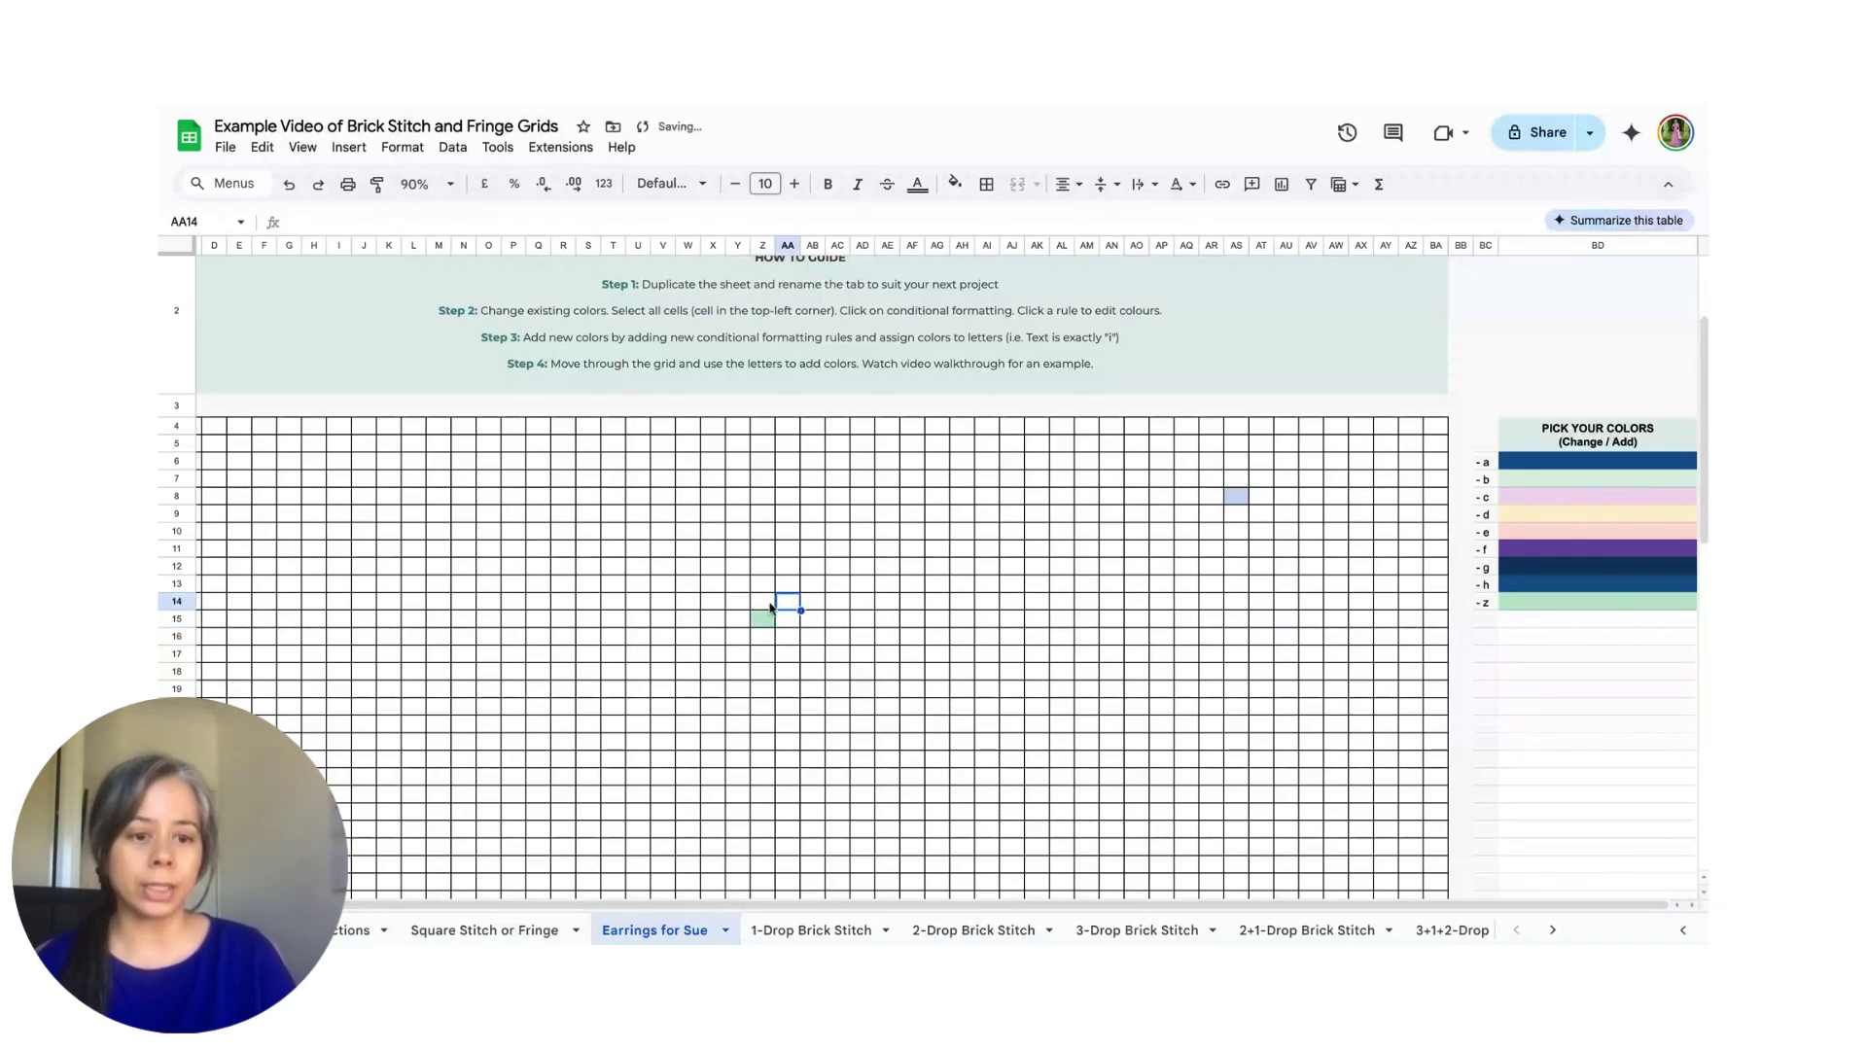
text(a)
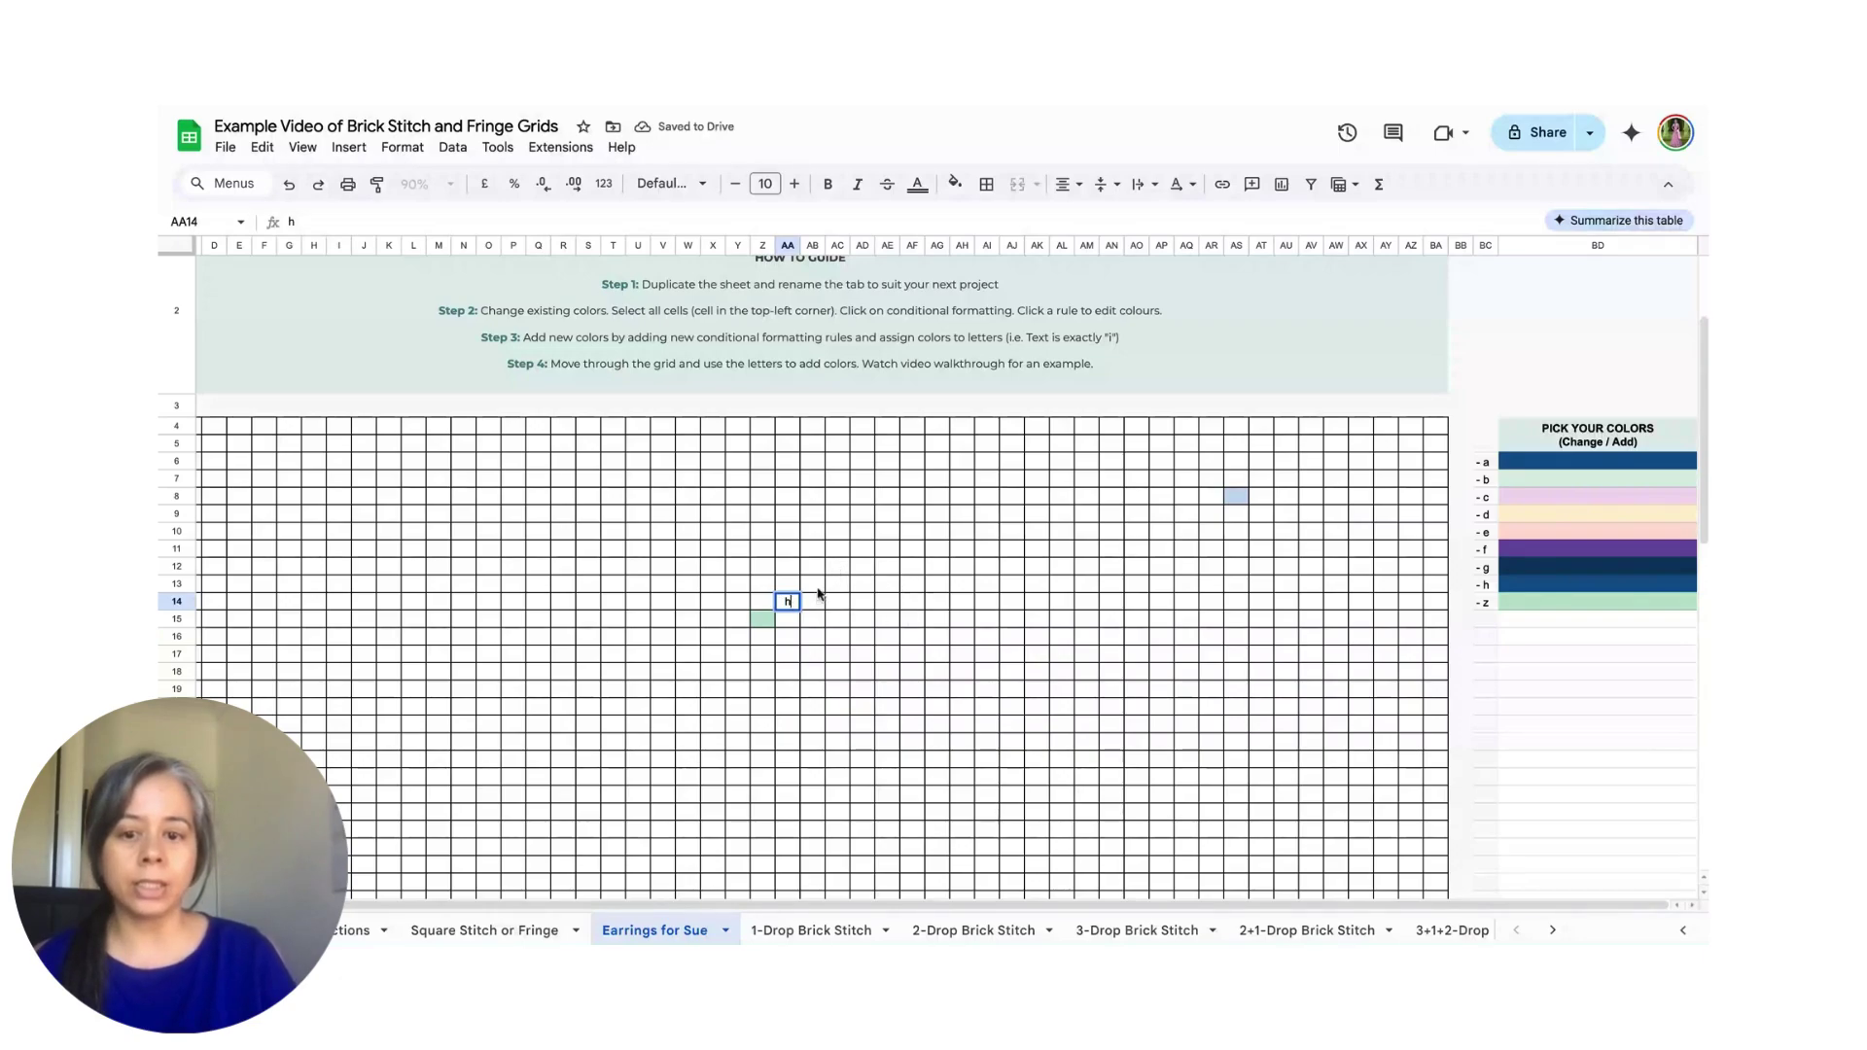
click(818, 592)
text(g)
click(839, 572)
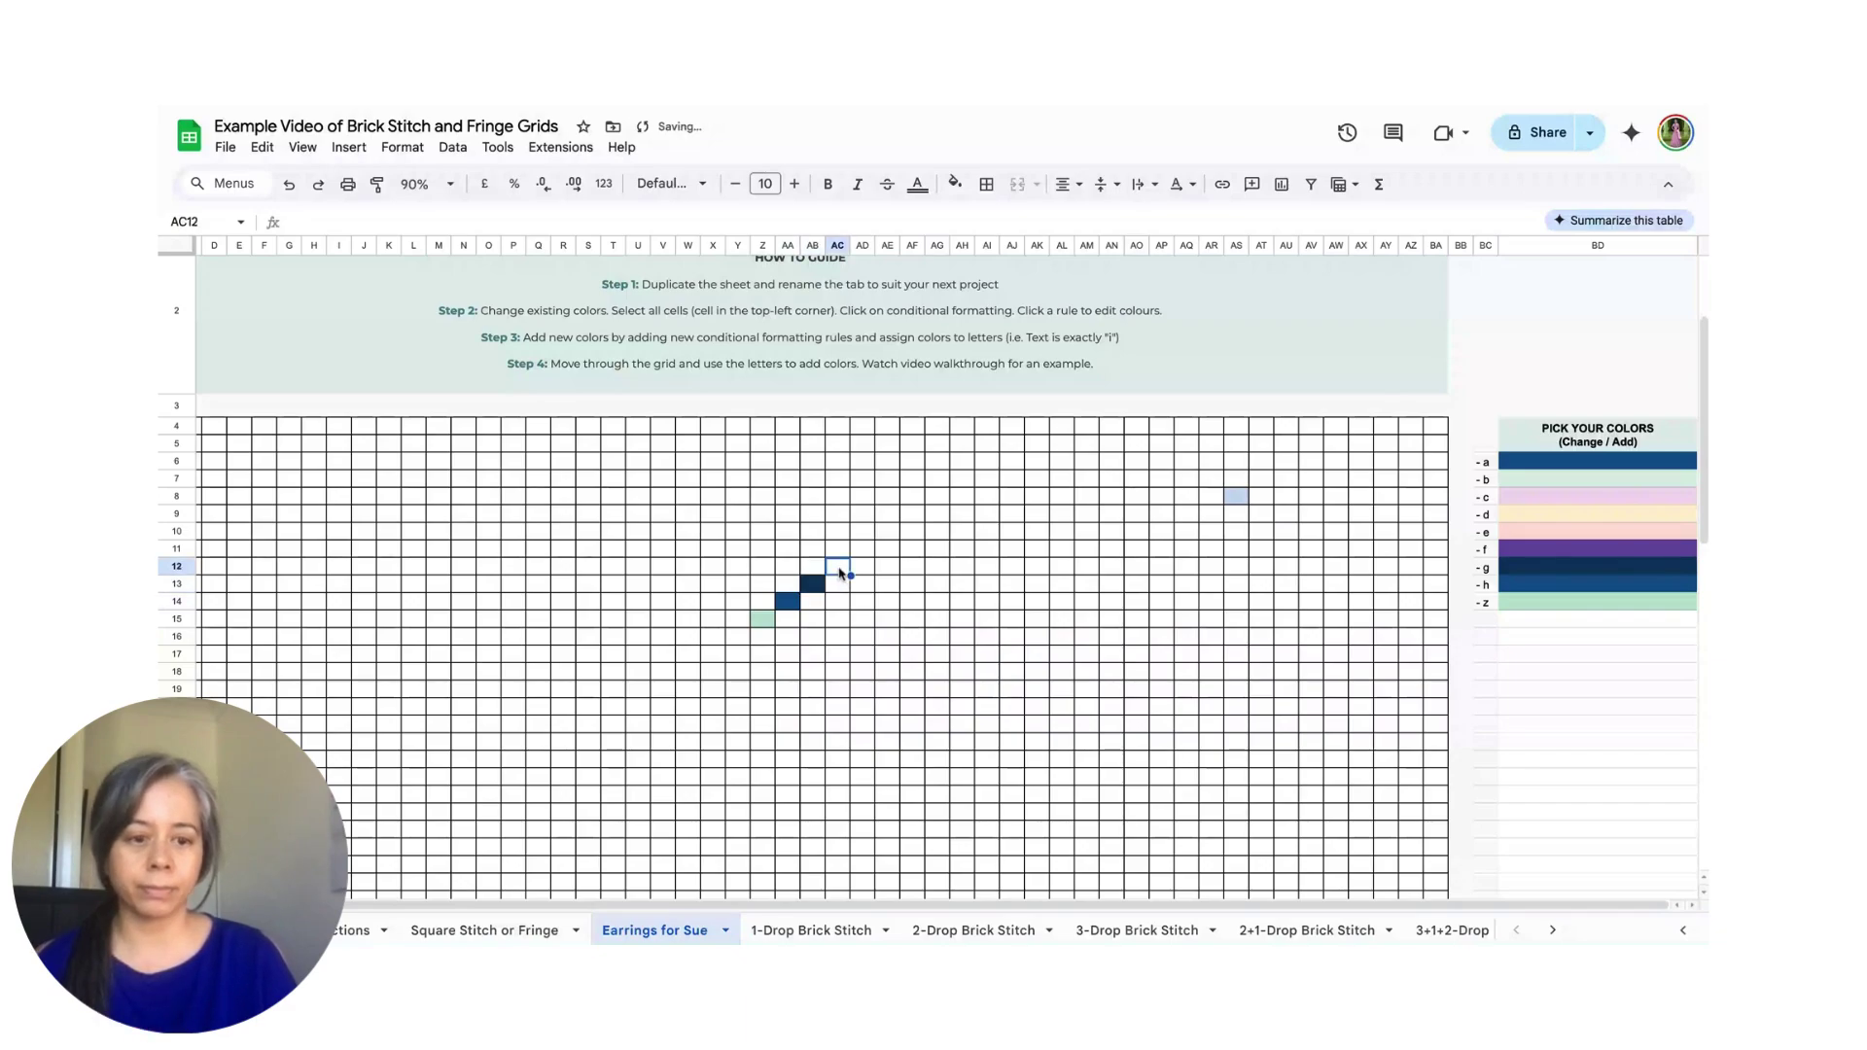
text(e)
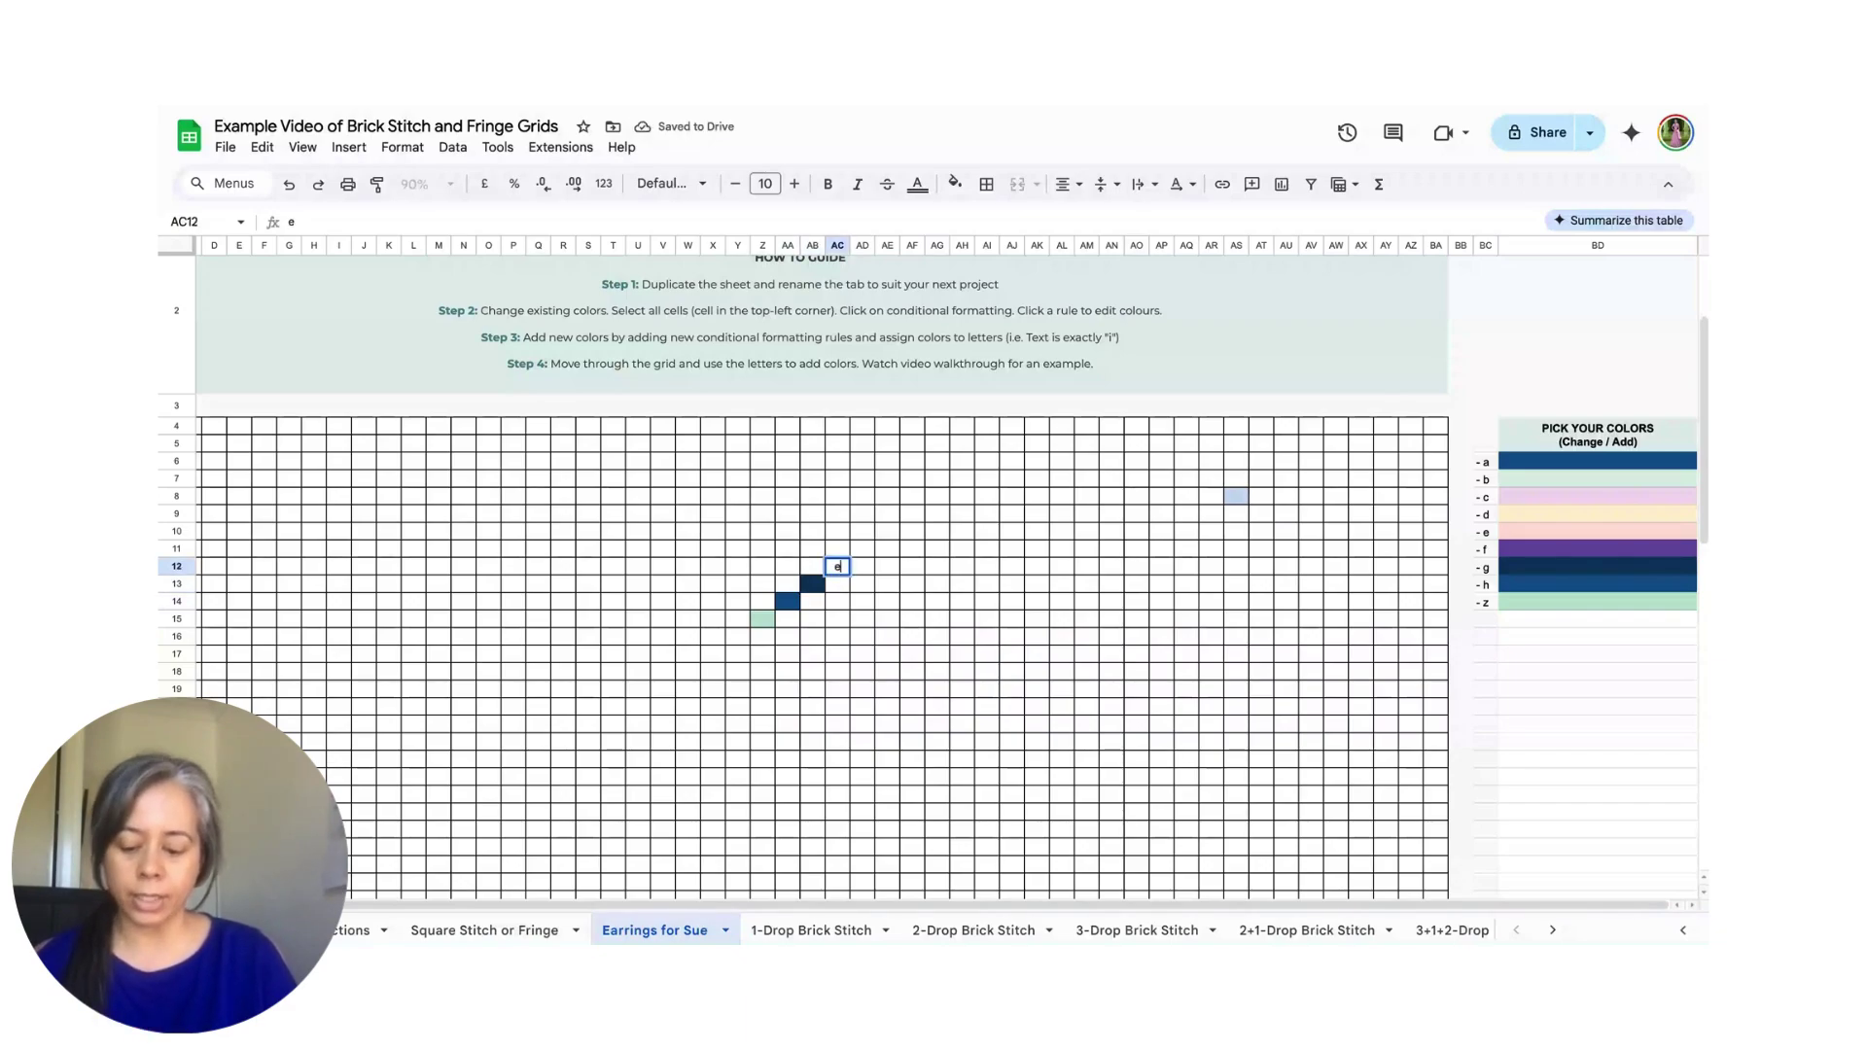
key(Right)
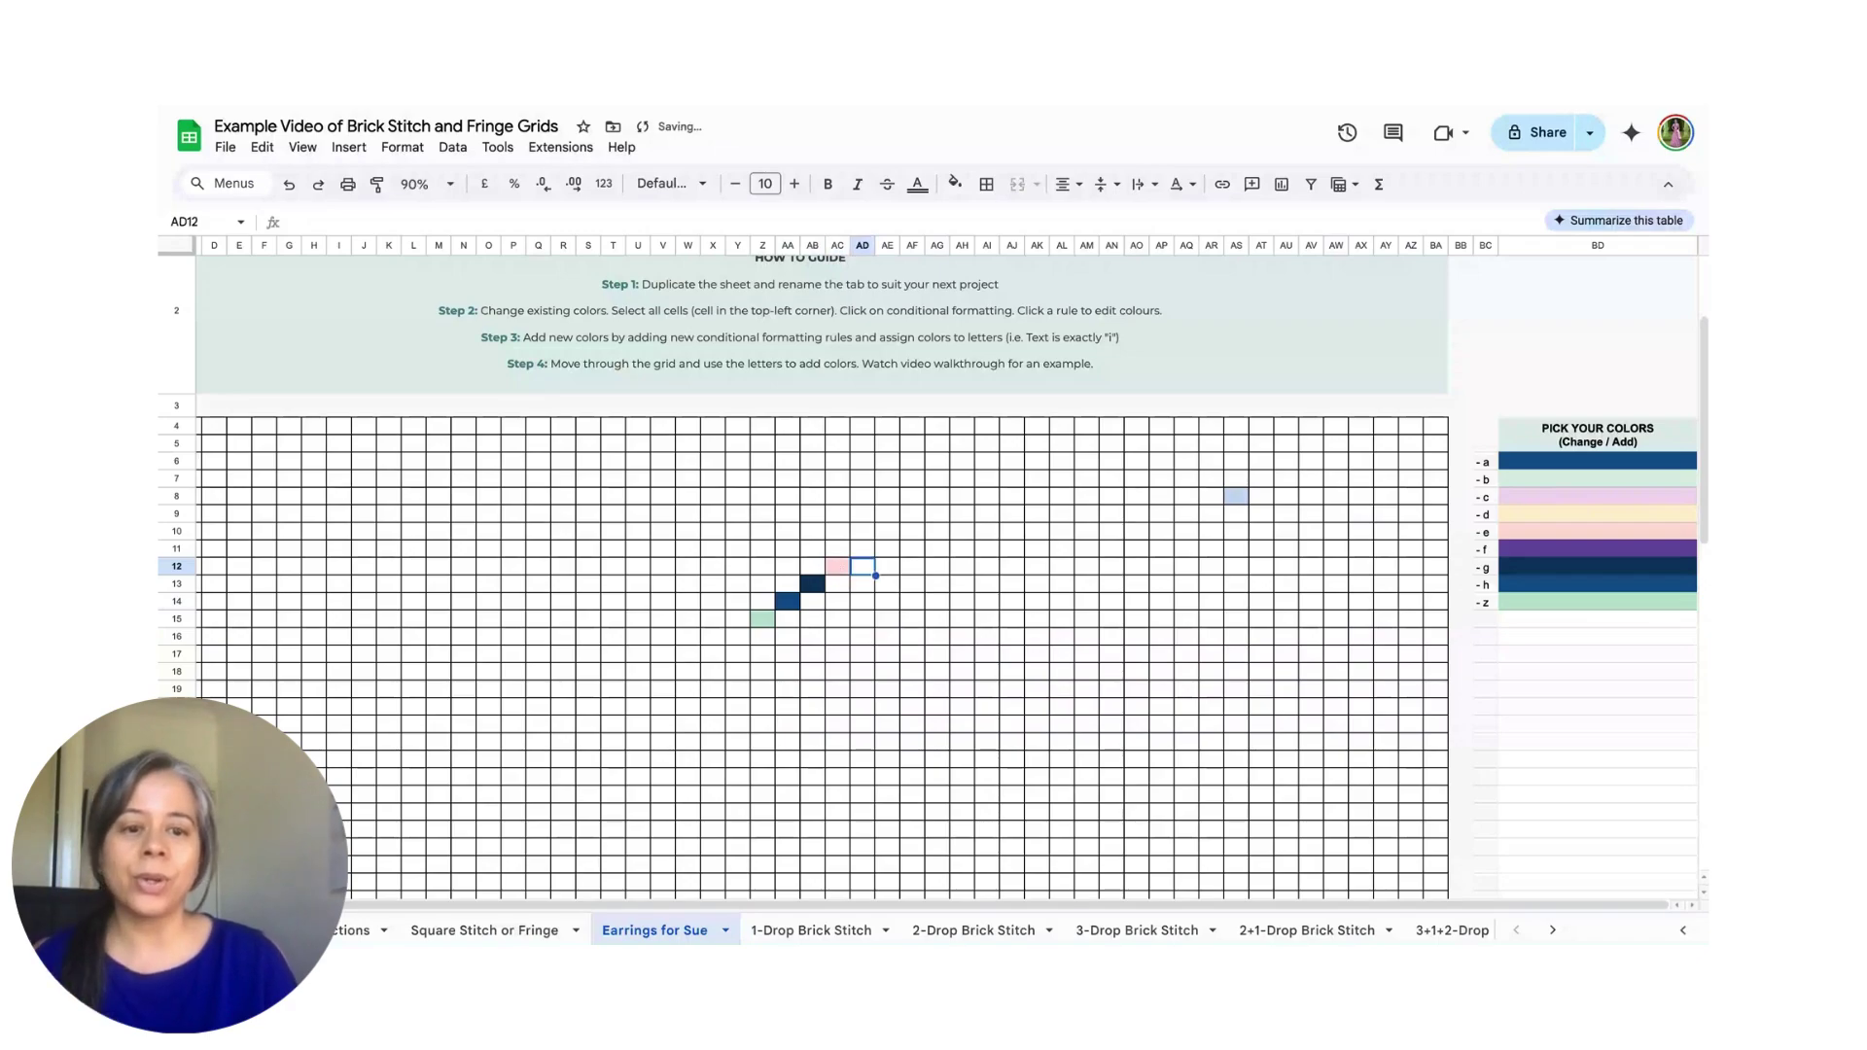